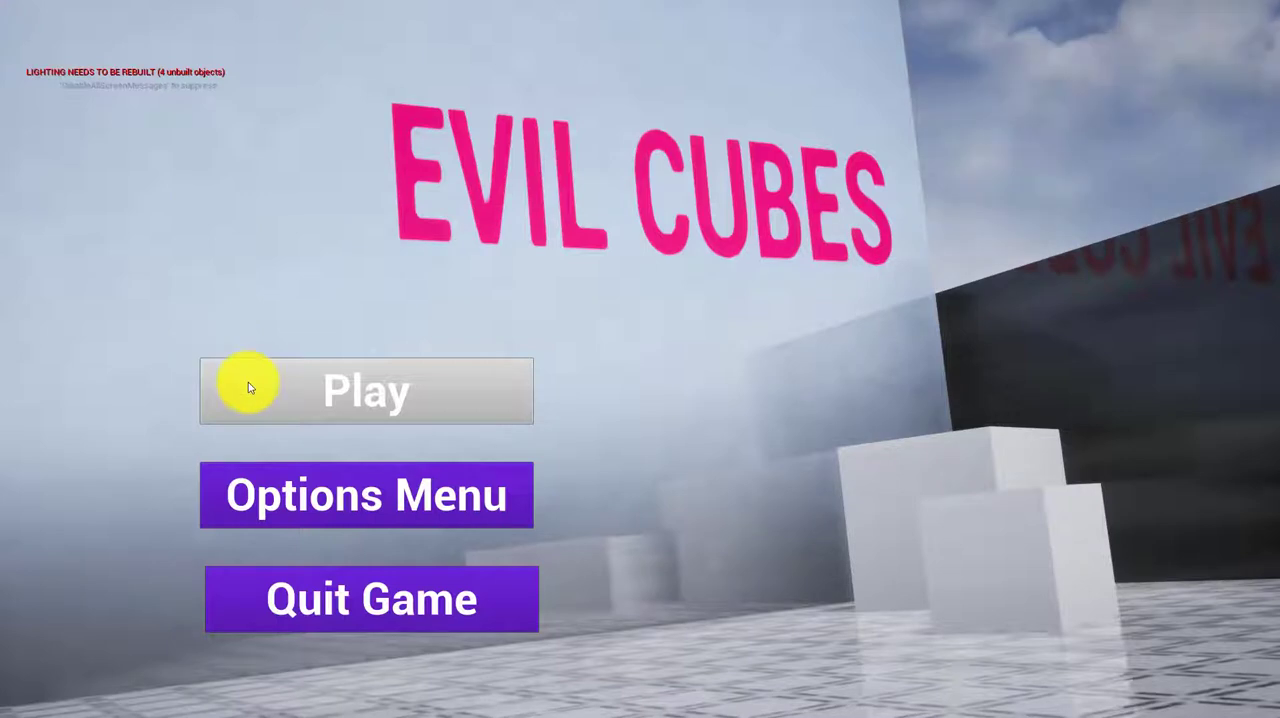
Start Evil Cubes from its main menu and move forward through the spaceship room into Level 1
click(249, 388)
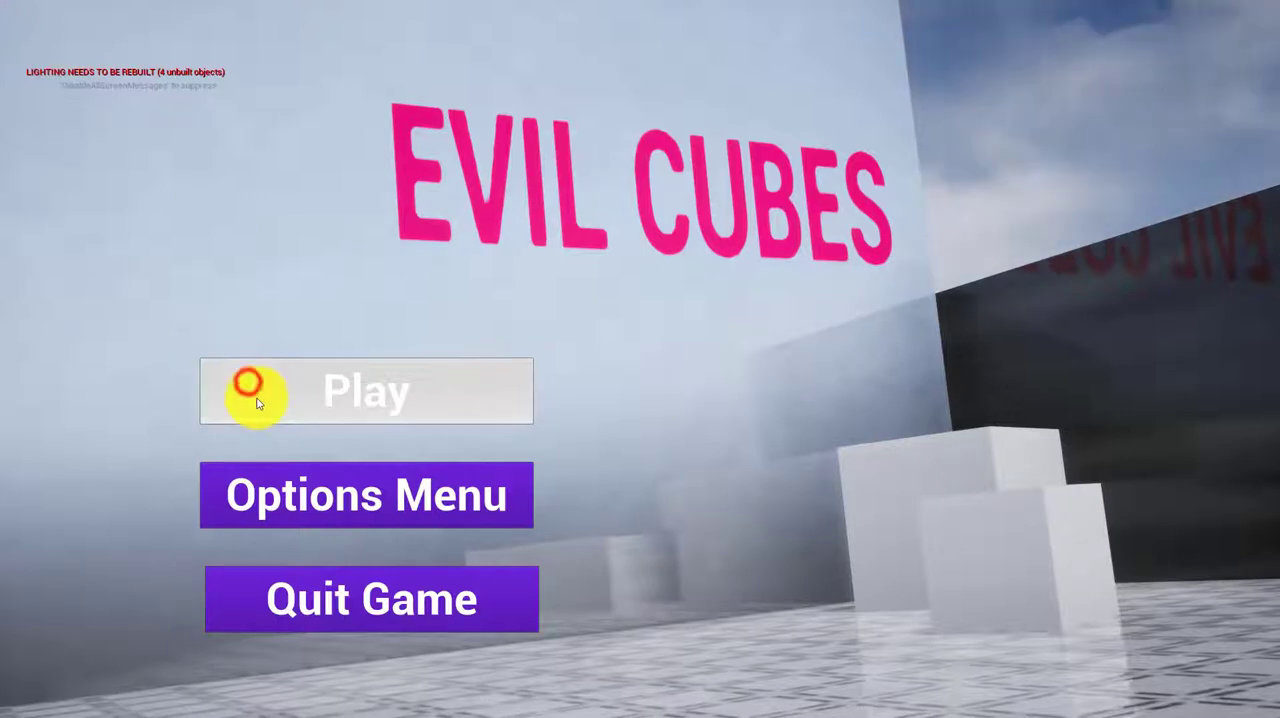
click(331, 393)
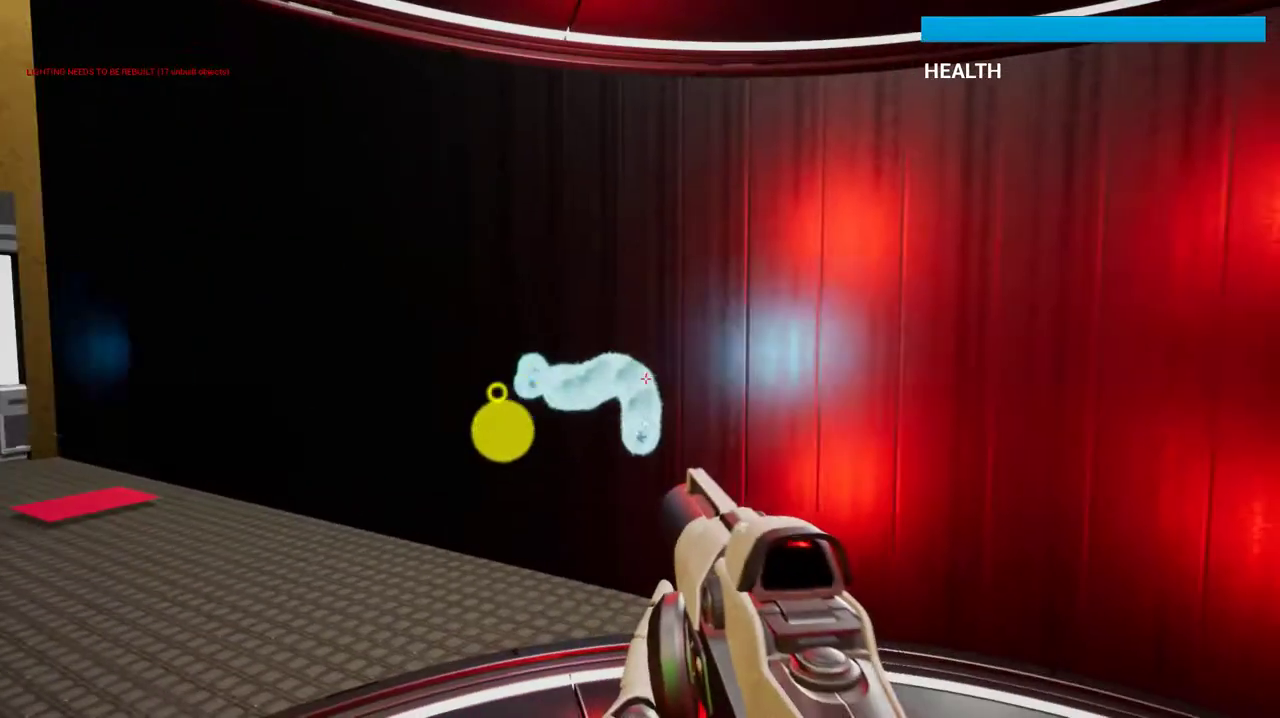
key(w)
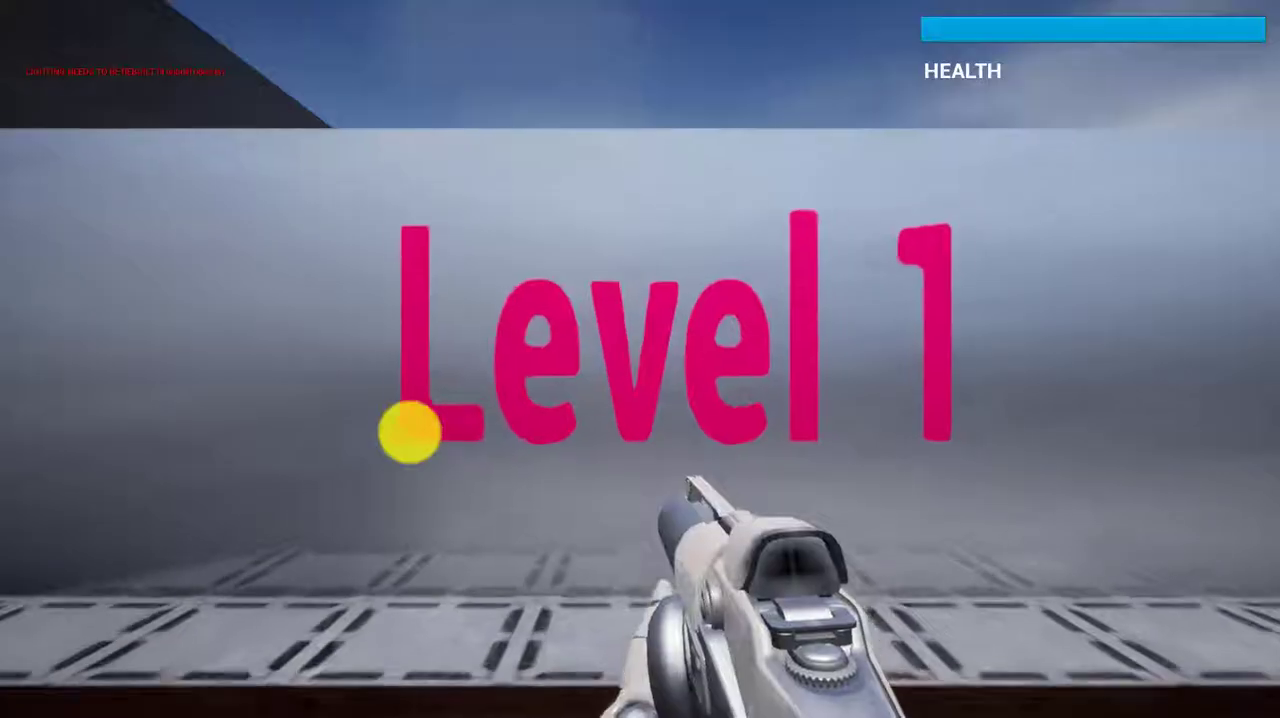
Play through Level 1, shooting across the arena and walking to the red platform in the far corner
key(w)
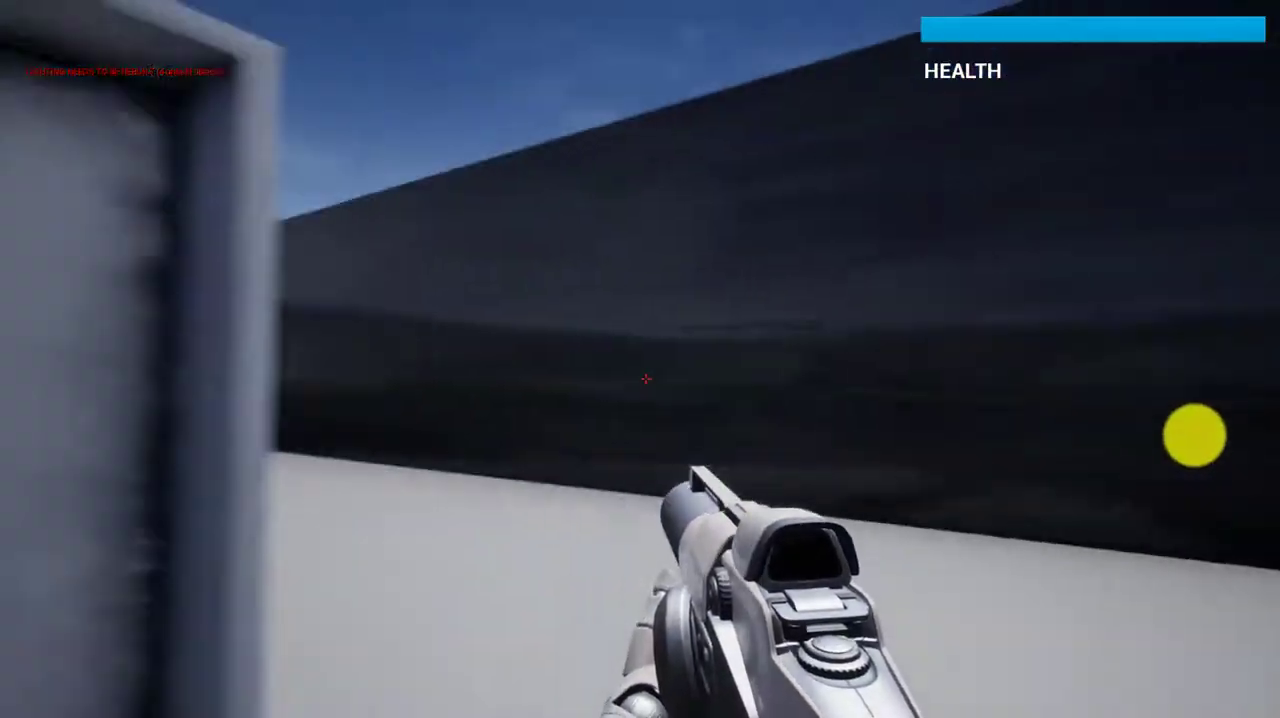
key(w)
click(734, 454)
click(811, 449)
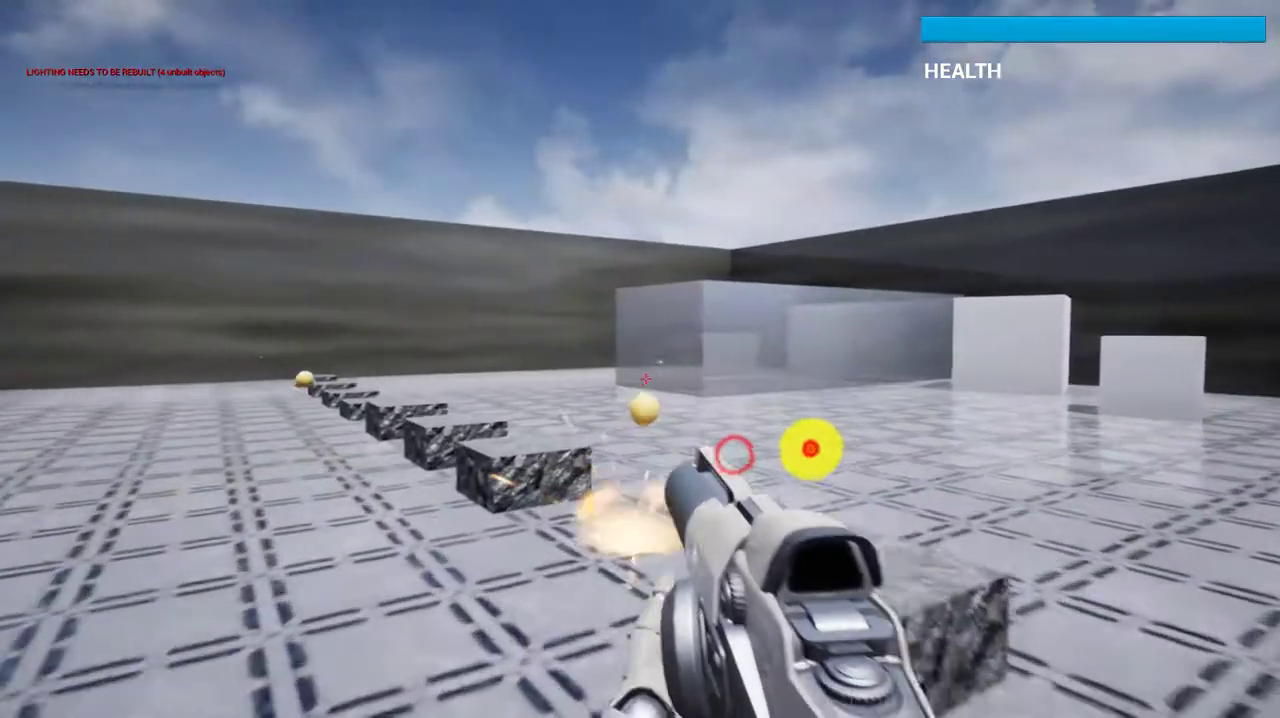
key(w)
click(811, 449)
click(754, 467)
click(809, 449)
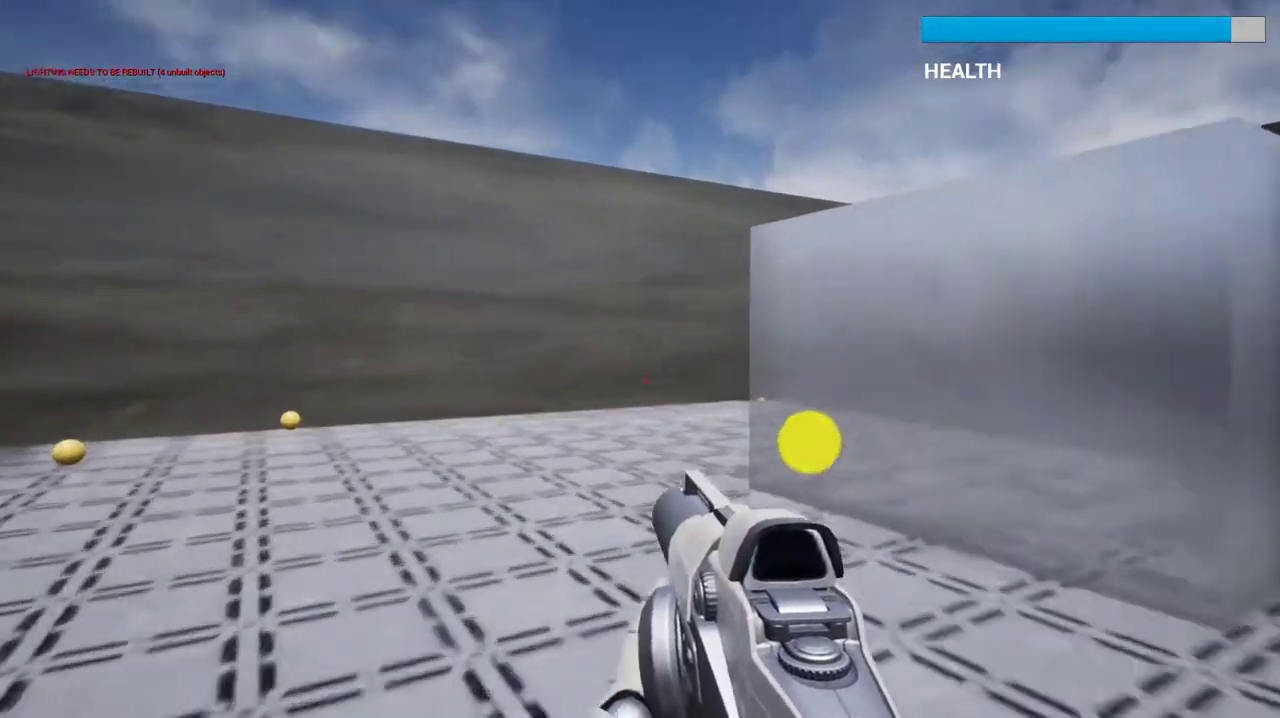
key(w)
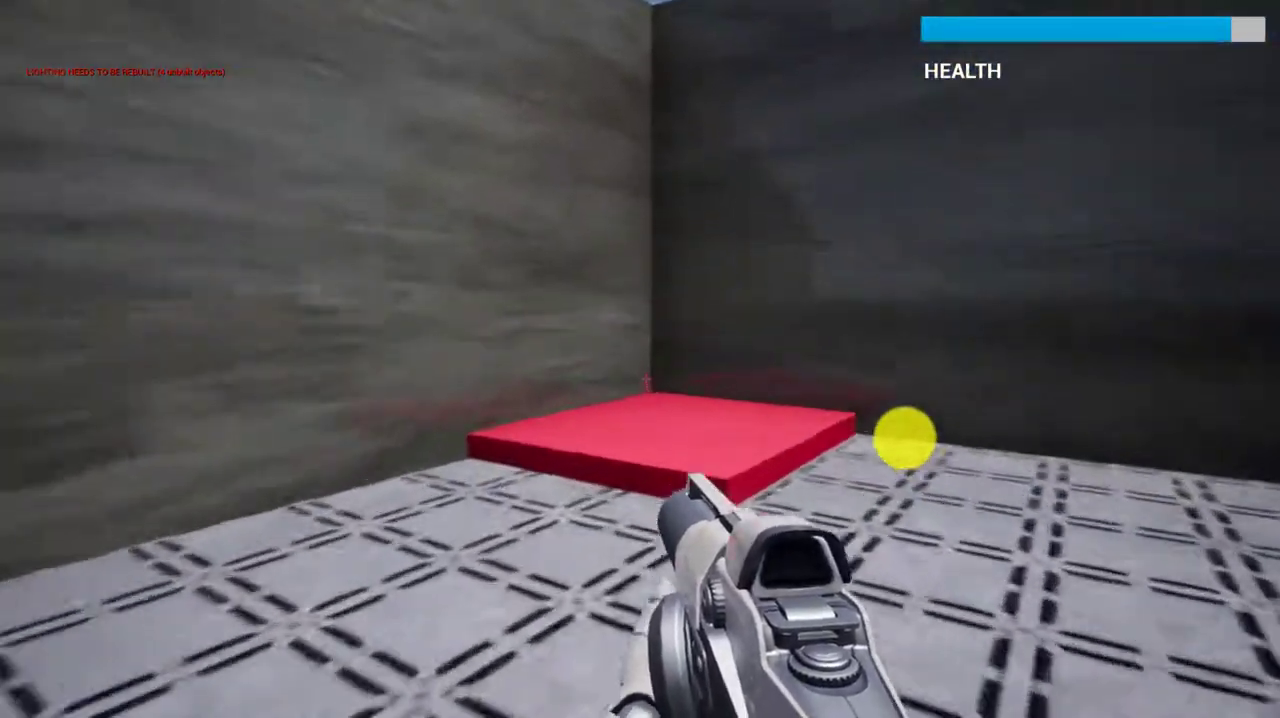
key(w)
Play through Level 2, firing while crossing the arena, and step onto the red platform to complete it
click(749, 400)
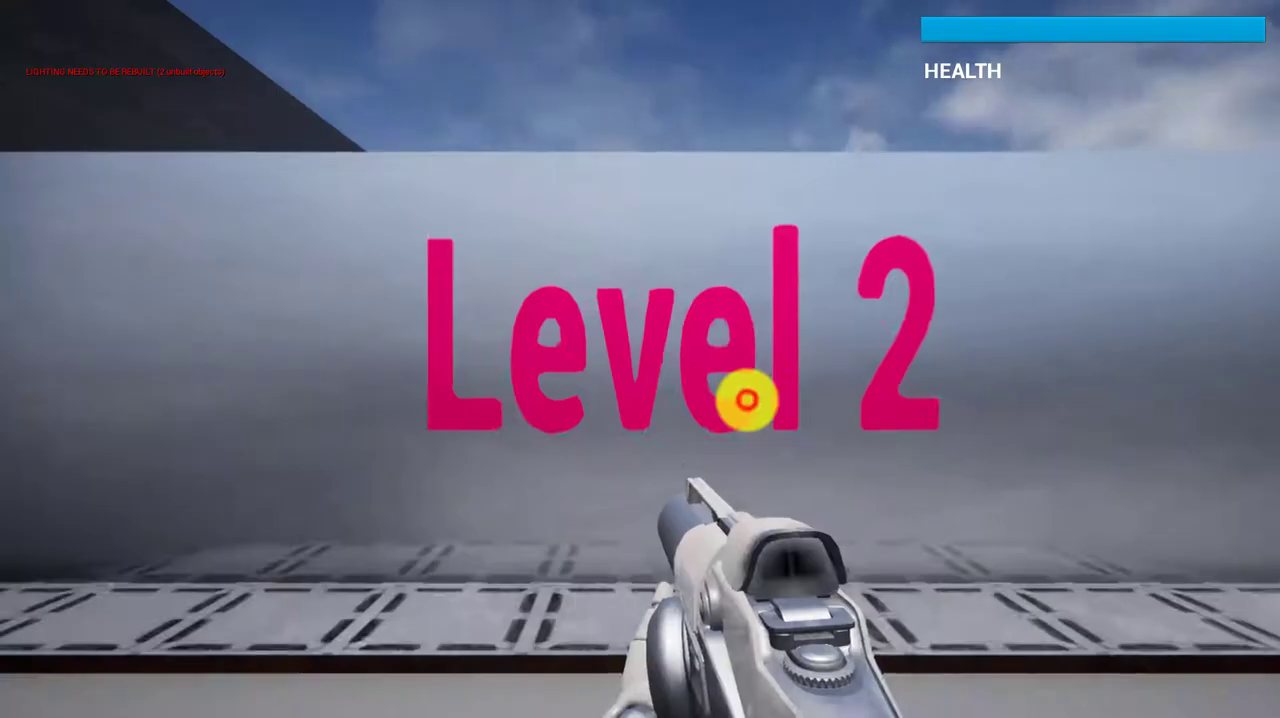
key(w)
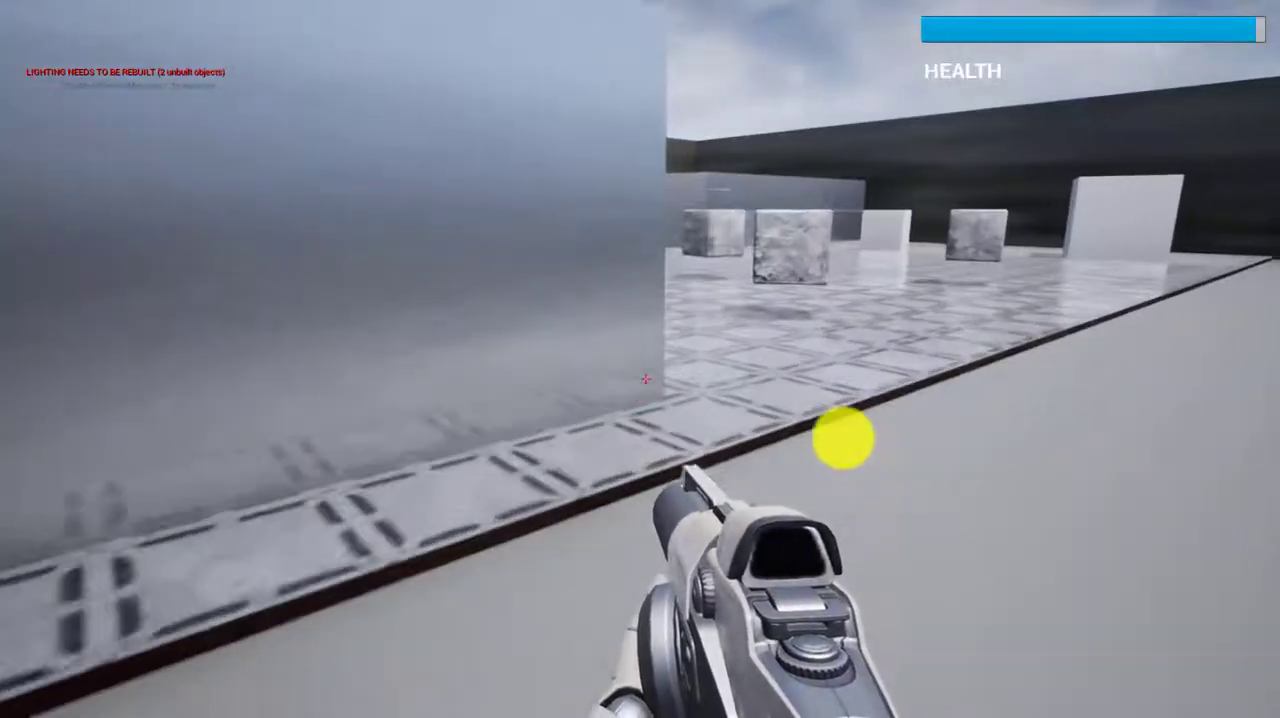
click(913, 377)
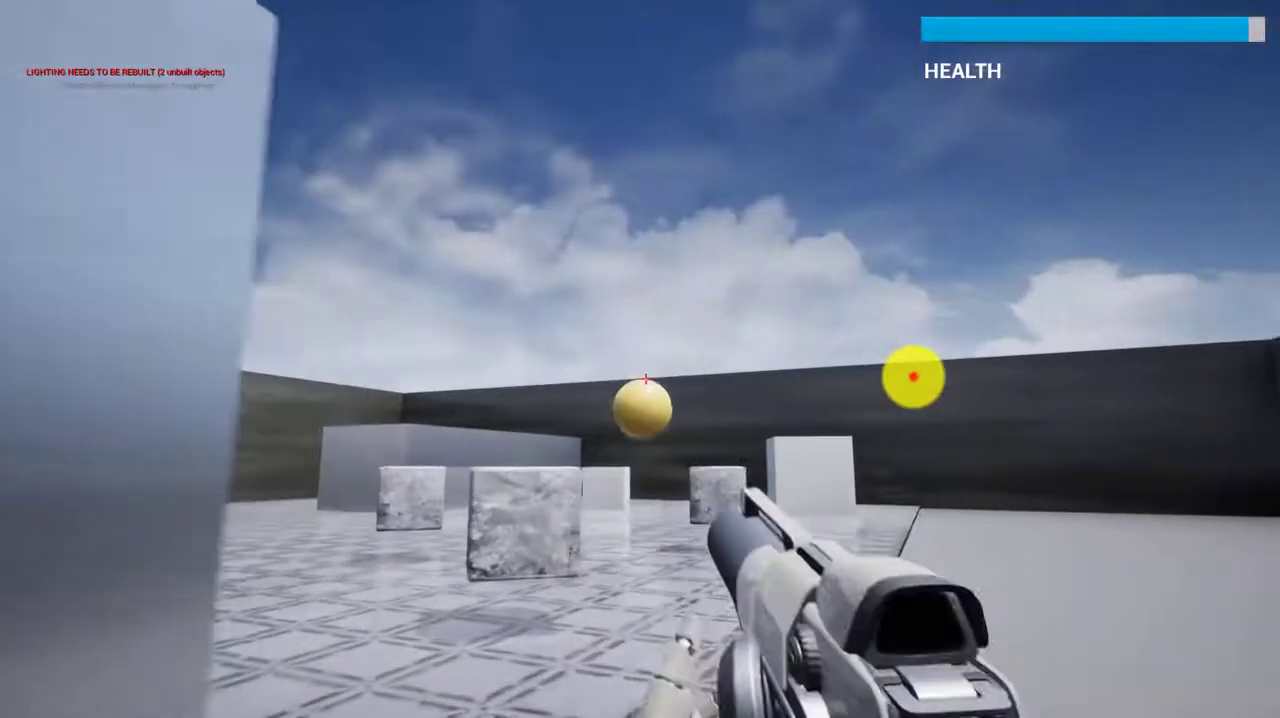
key(w)
click(866, 443)
click(849, 453)
click(848, 443)
click(853, 432)
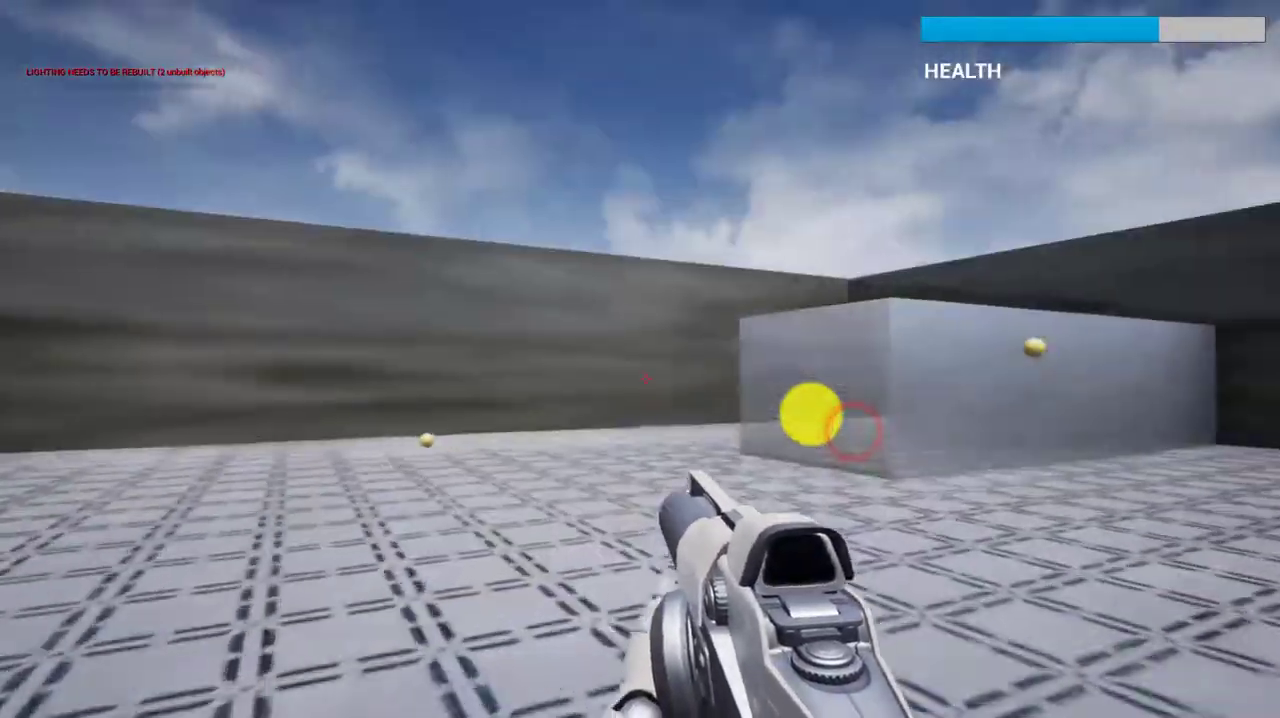
key(w)
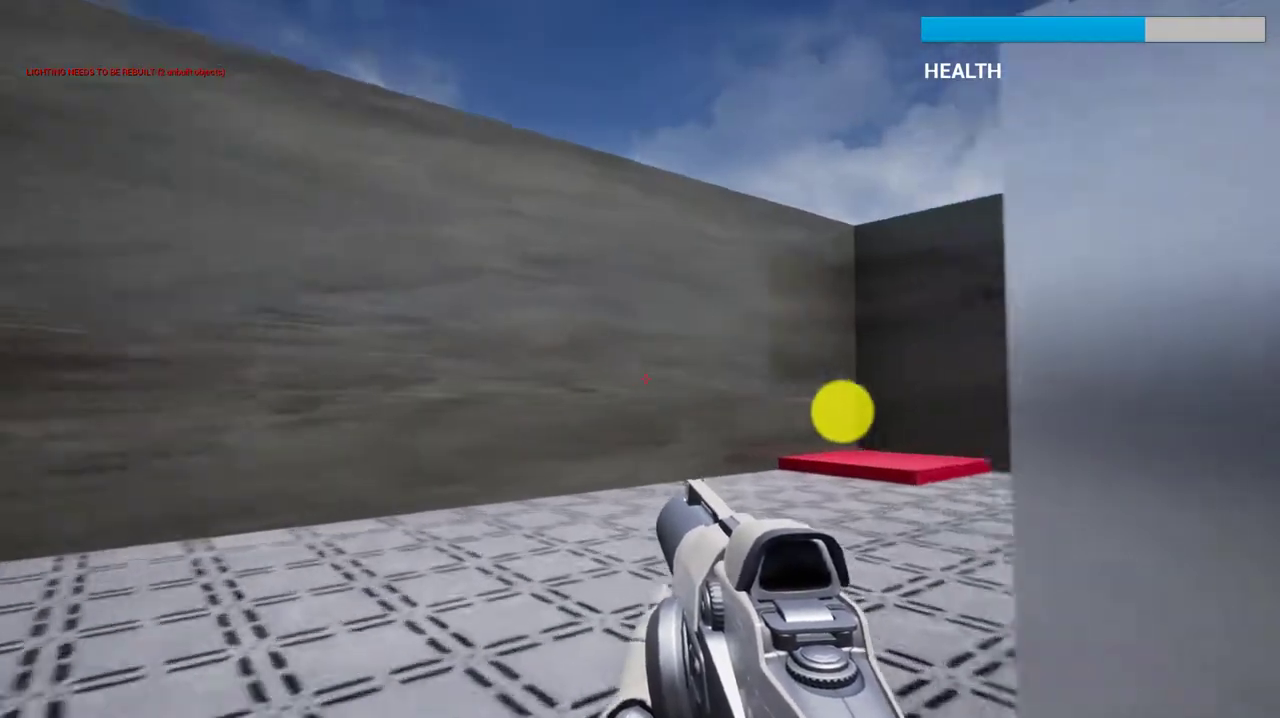
key(w)
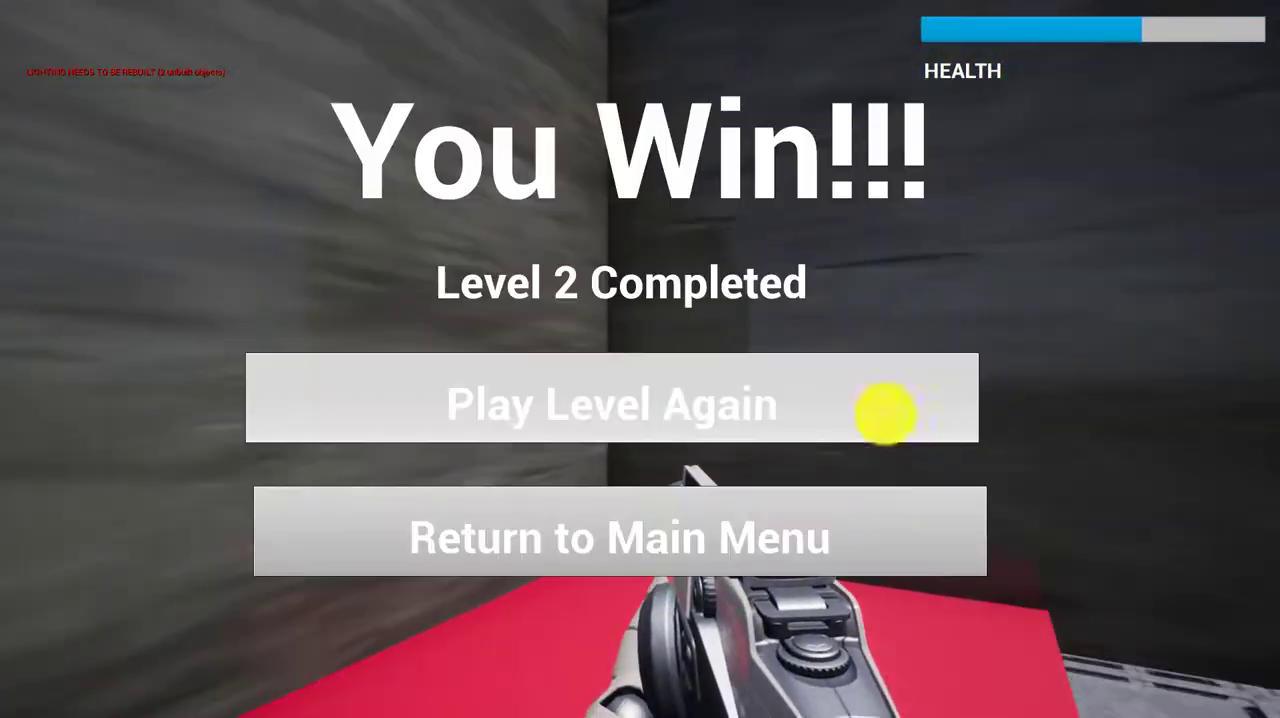
Return to the Evil Cubes main menu and quit the game
click(784, 517)
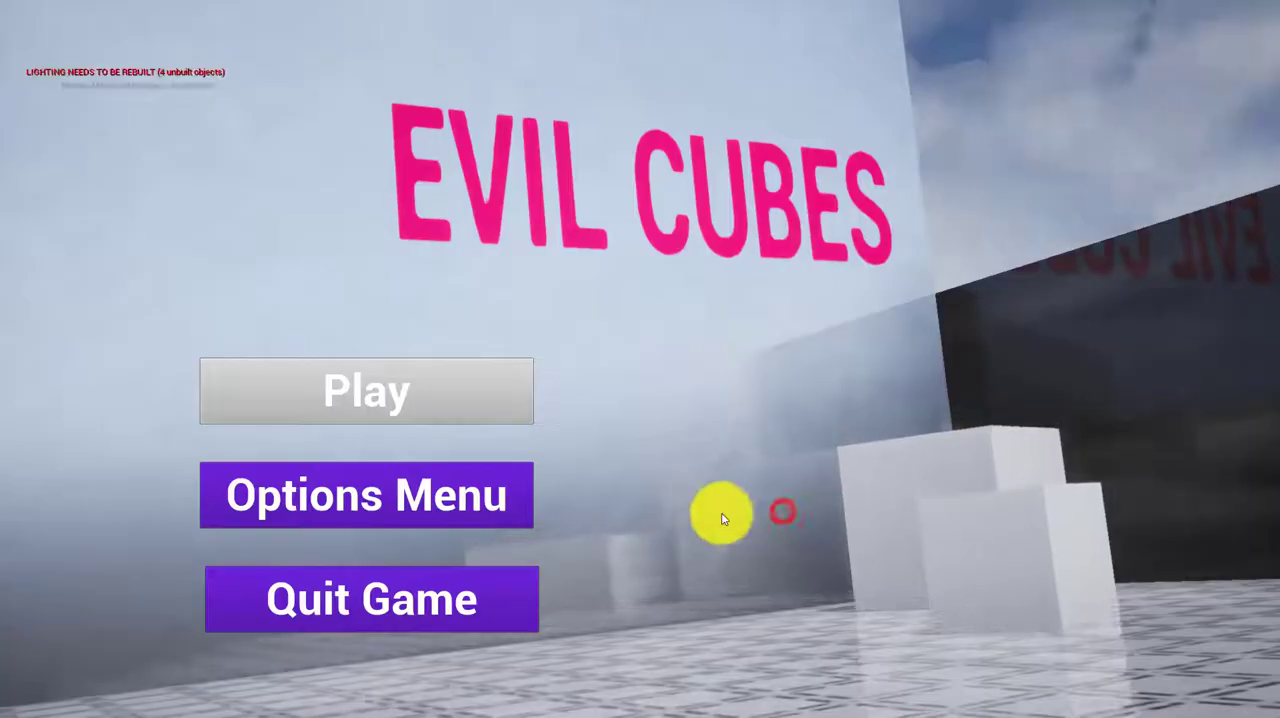
click(437, 597)
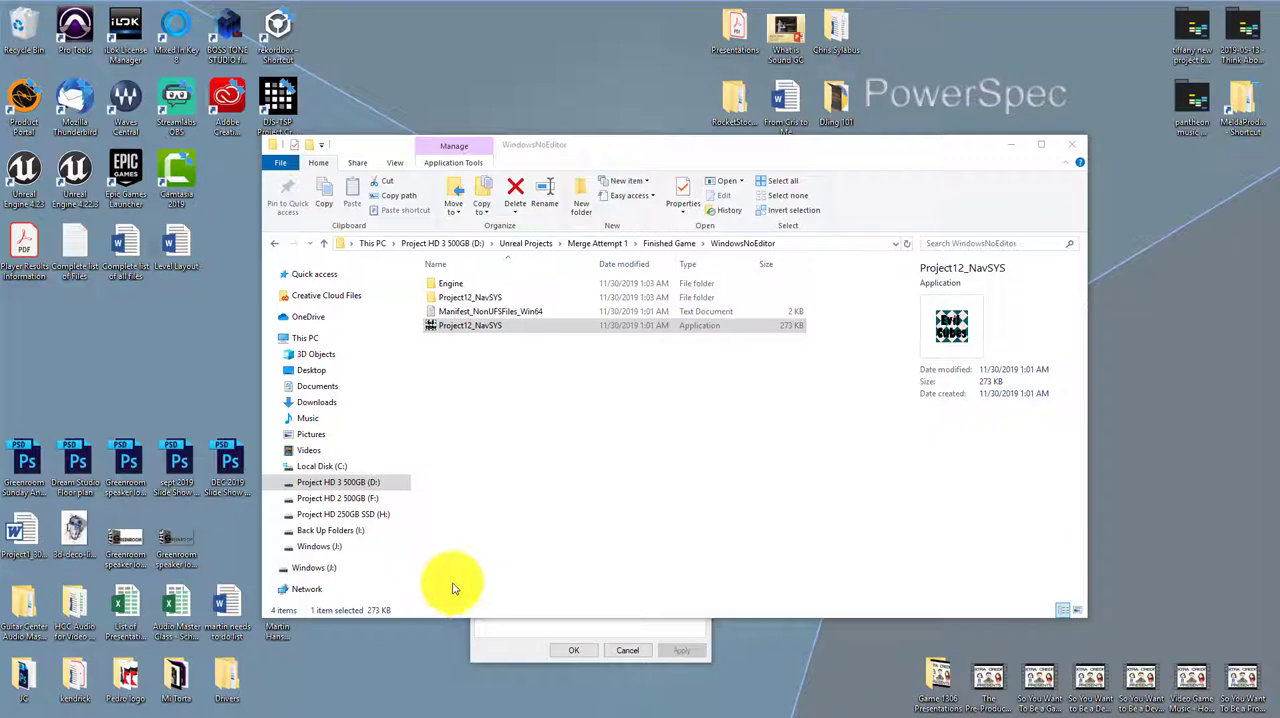
Close the WindowsNoEditor folder window and cancel the Project12_NavSYS properties dialog
click(1066, 144)
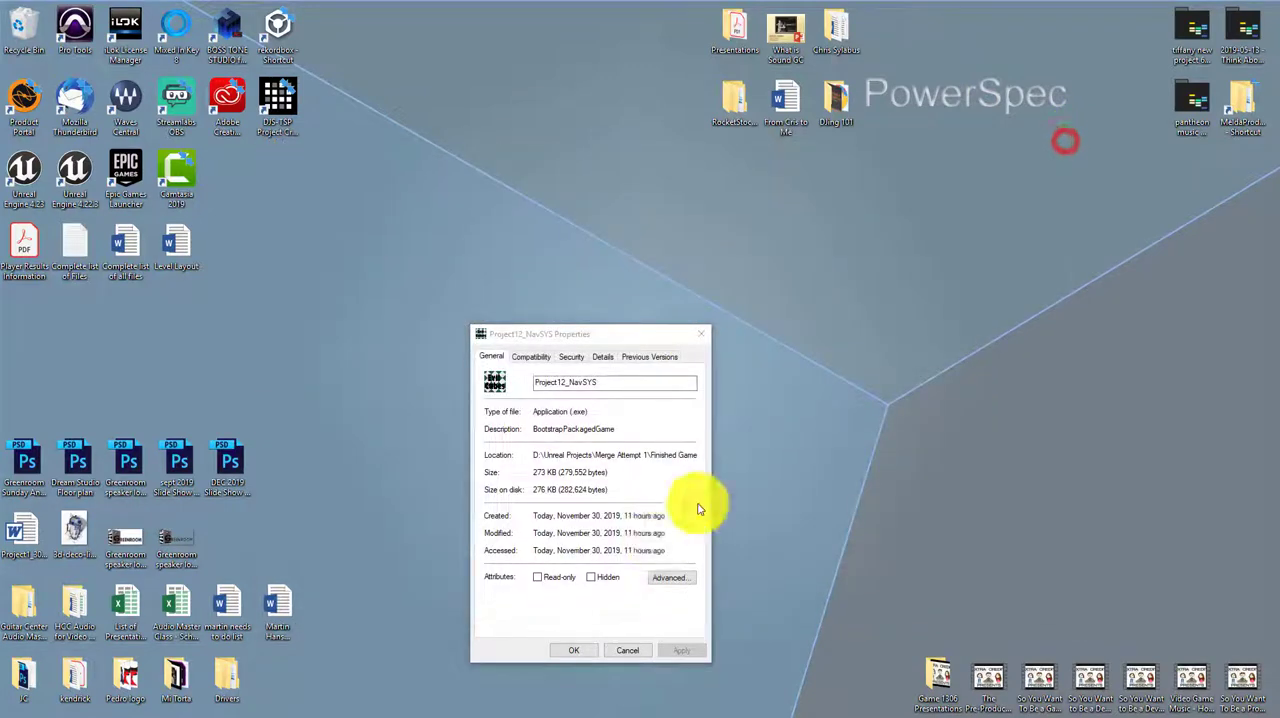
click(623, 651)
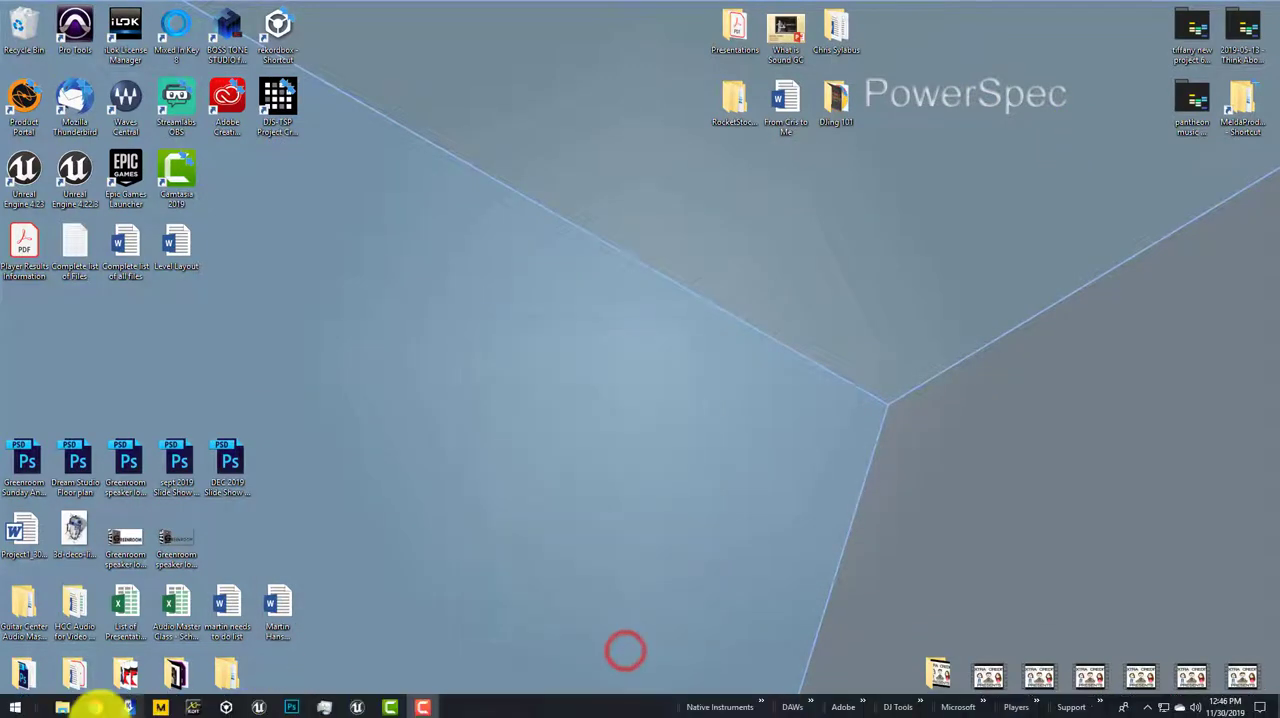
Switch to the Unreal Editor, open the Spaceship map briefly and load MainMenuMap2 again
click(352, 708)
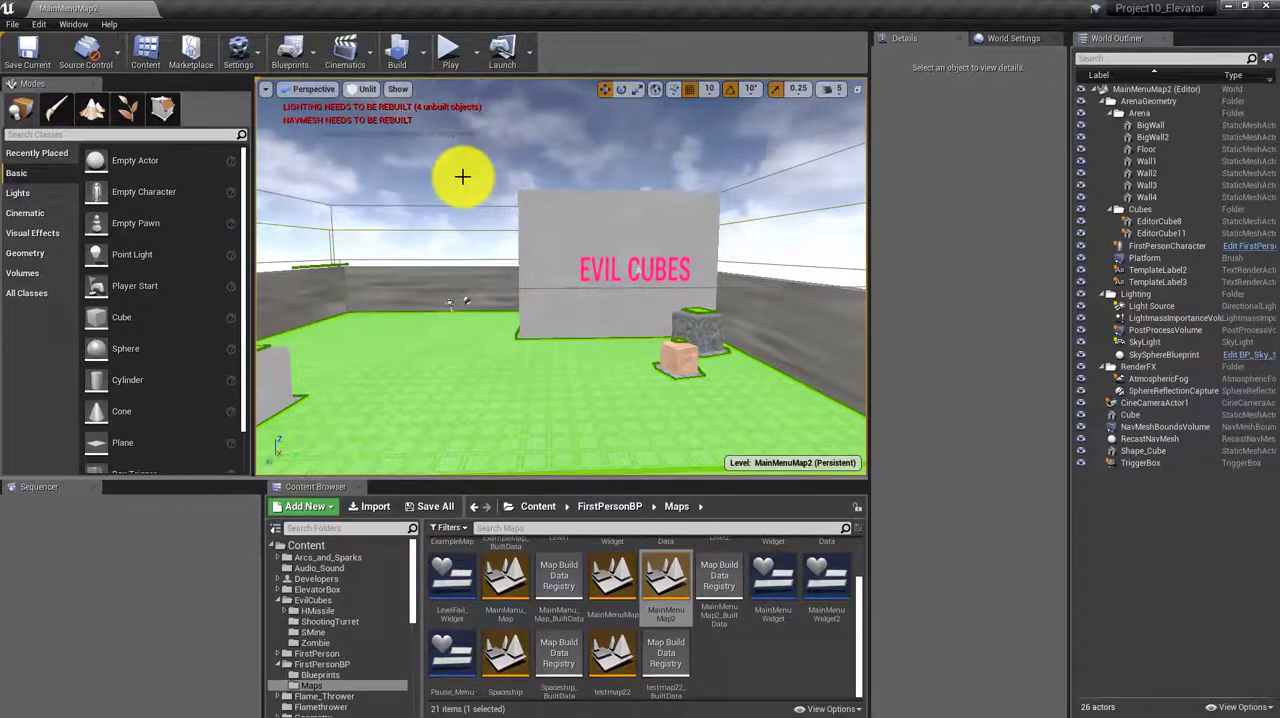
double_click(507, 657)
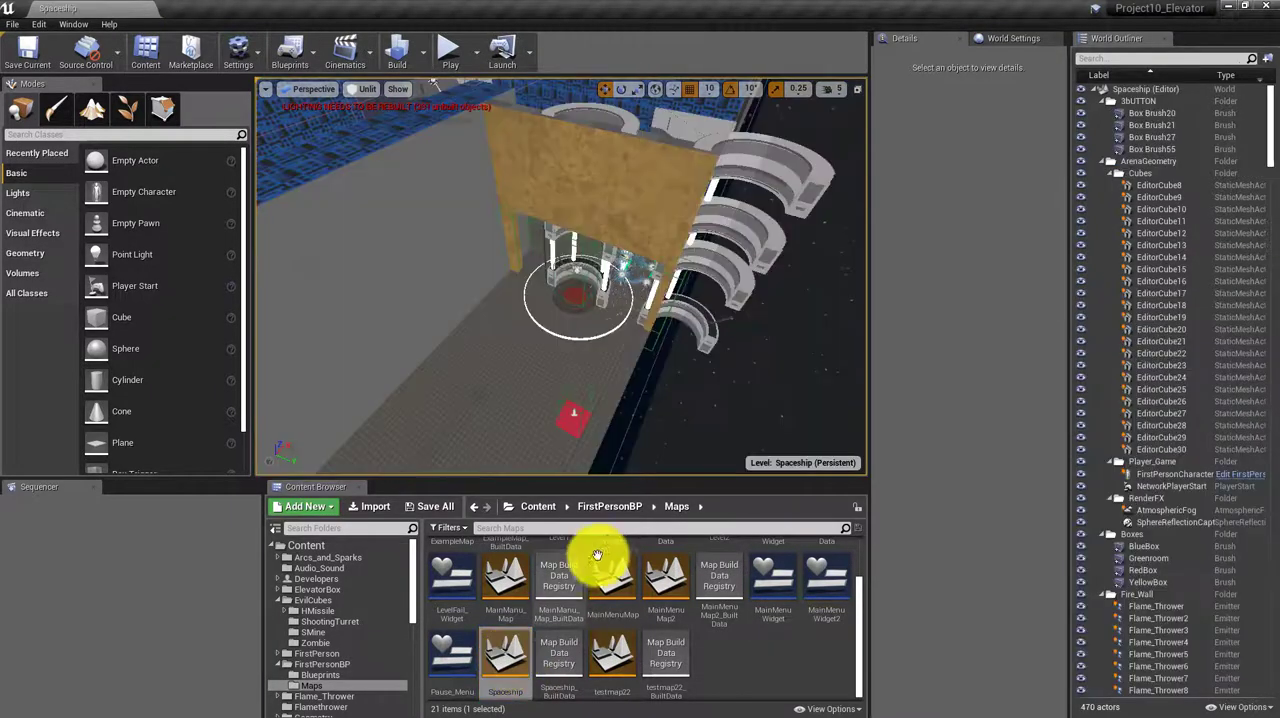
double_click(668, 600)
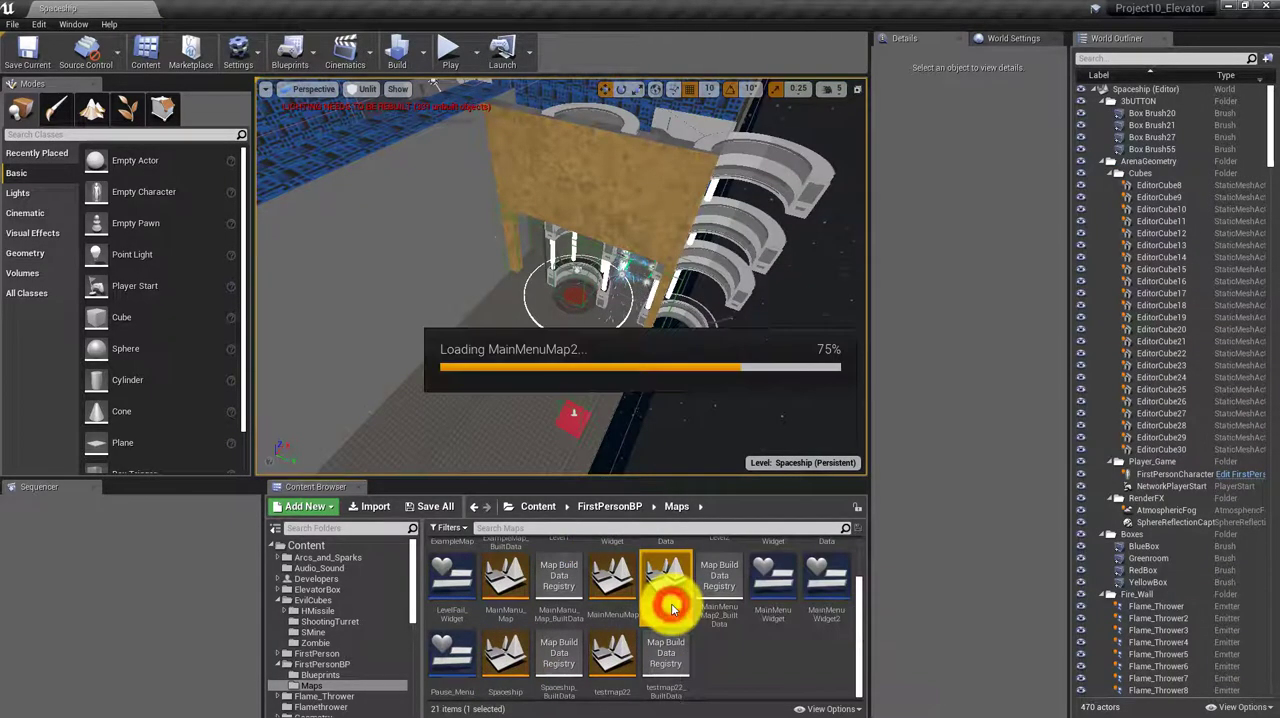
drag(482, 372, 420, 334)
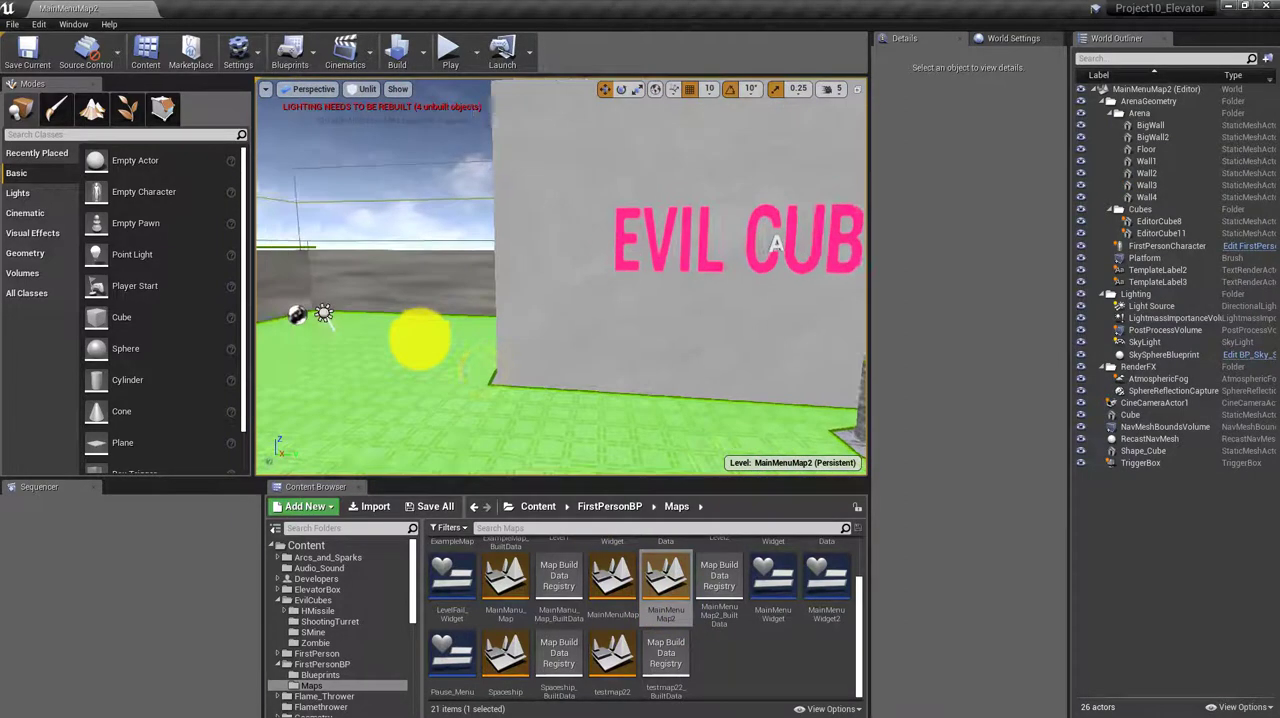
Open the Project Settings and go through the Crypto and Description pages of the Project section
click(238, 47)
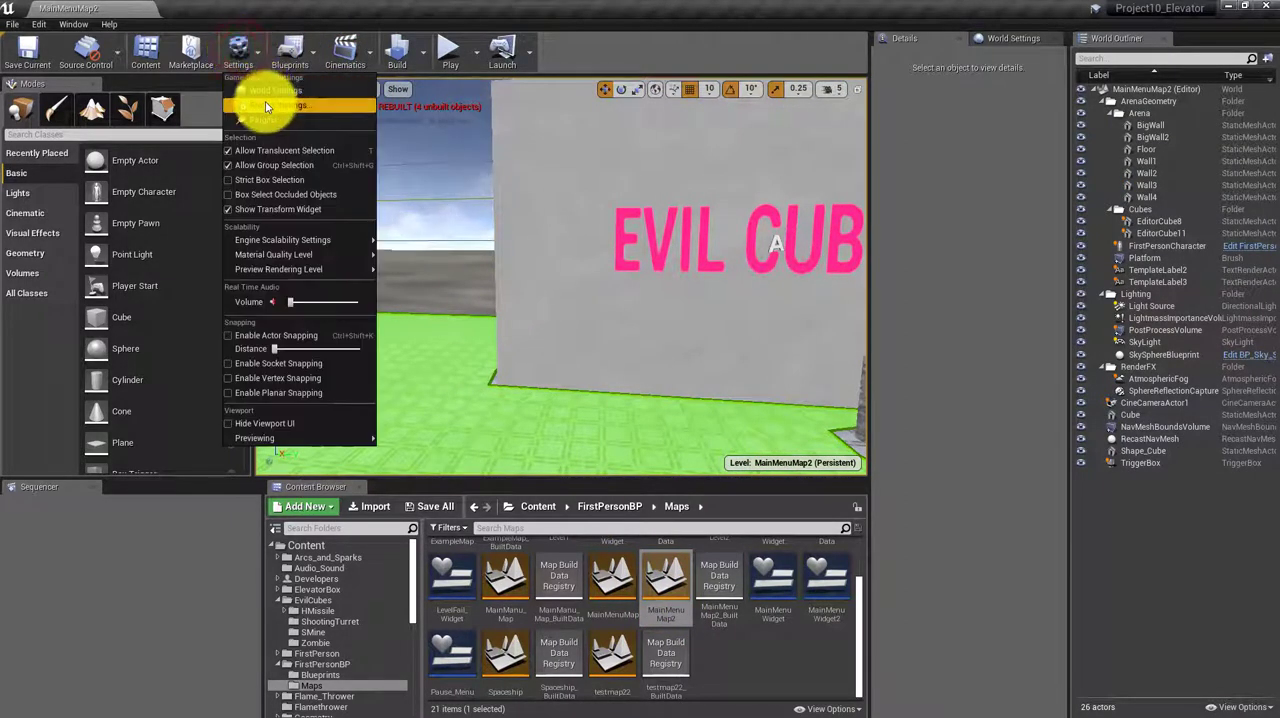
click(262, 90)
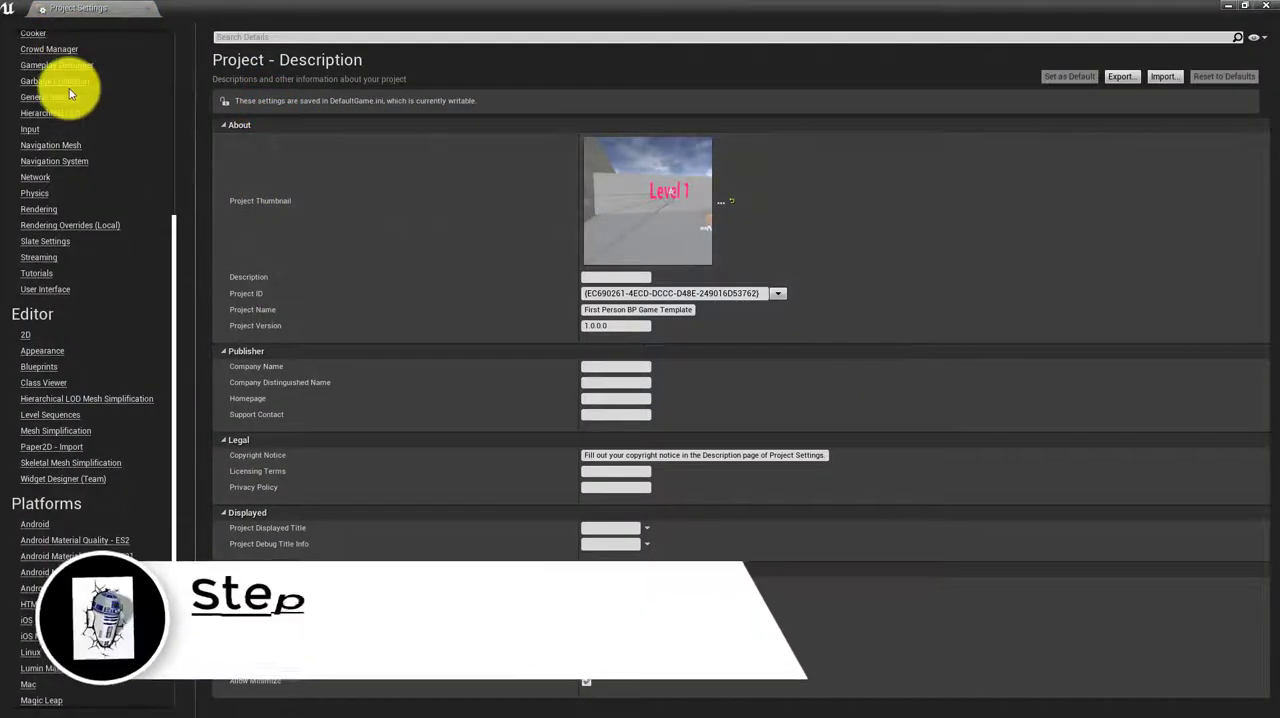
scroll(69, 88, up, 8)
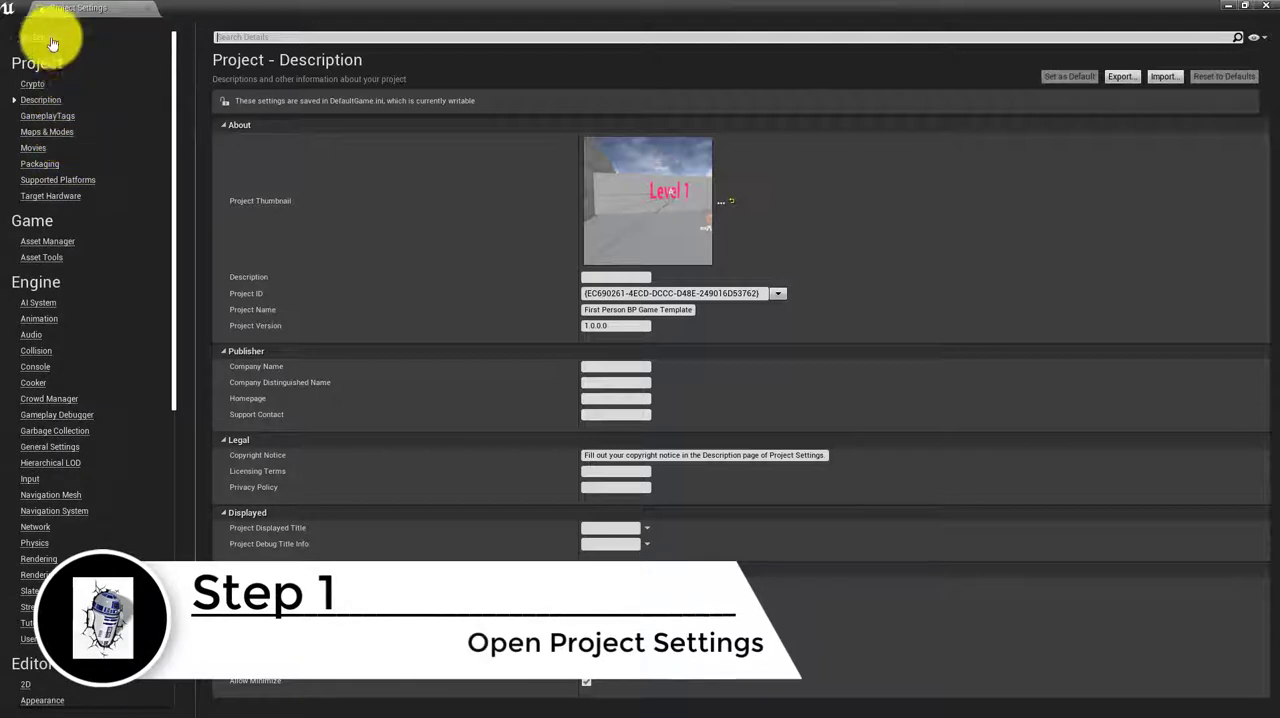
click(34, 88)
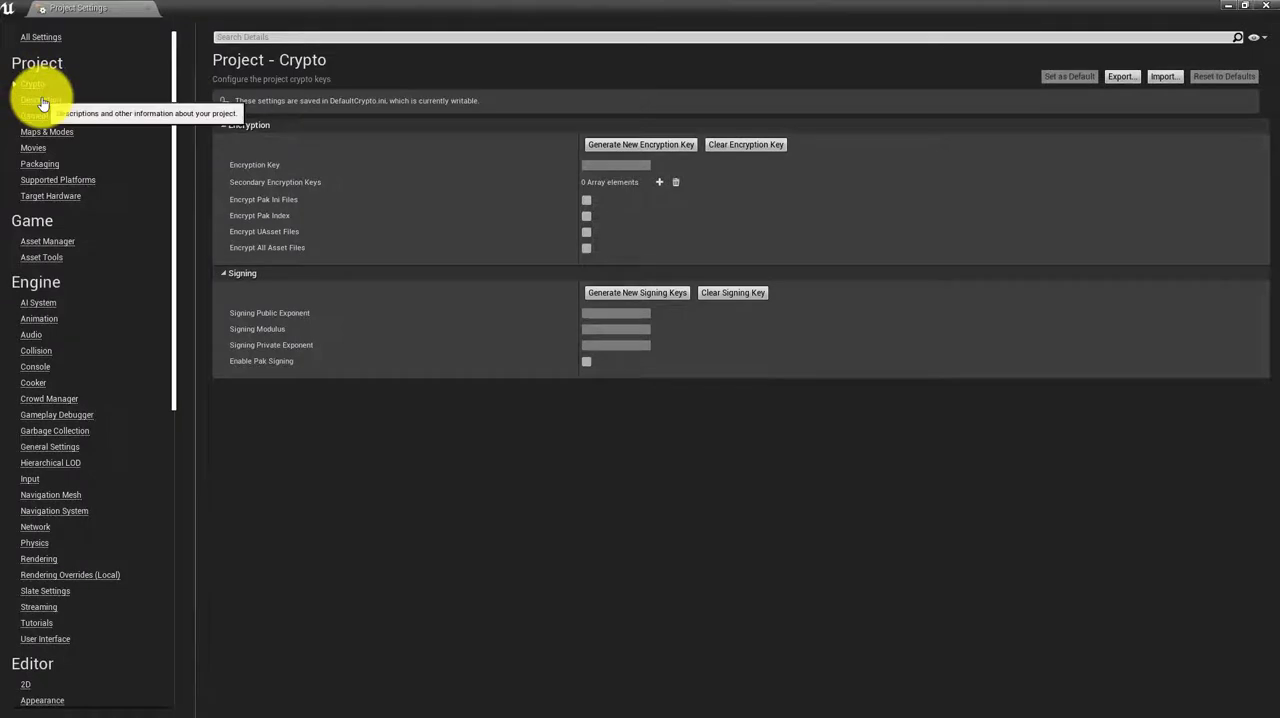
click(42, 101)
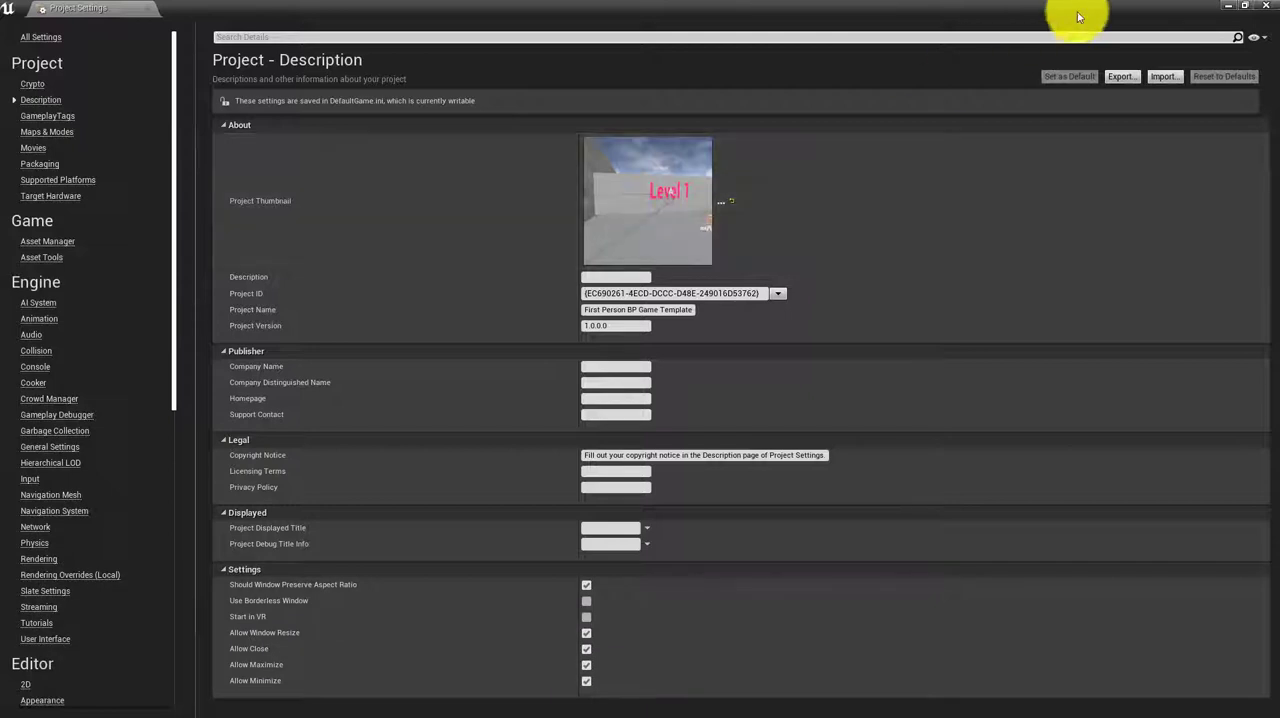
Minimize the Project Settings and editor windows and switch to a new Chrome tab
click(1234, 9)
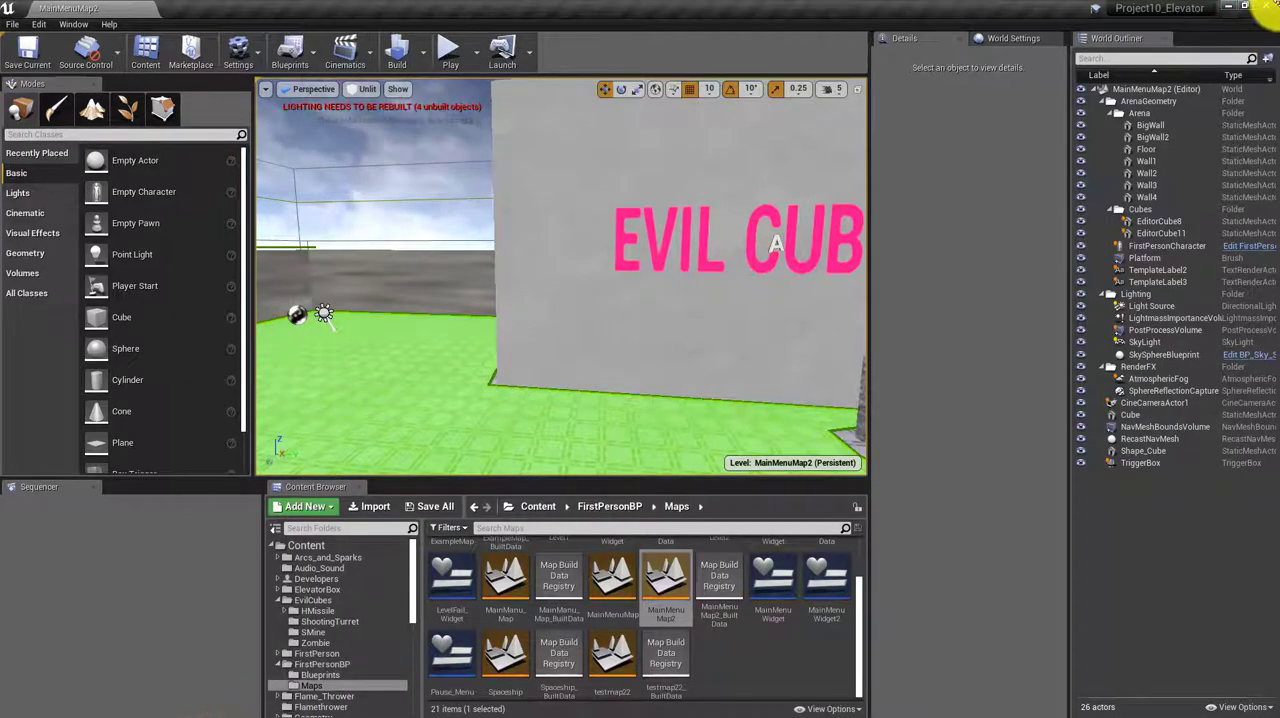
click(1234, 9)
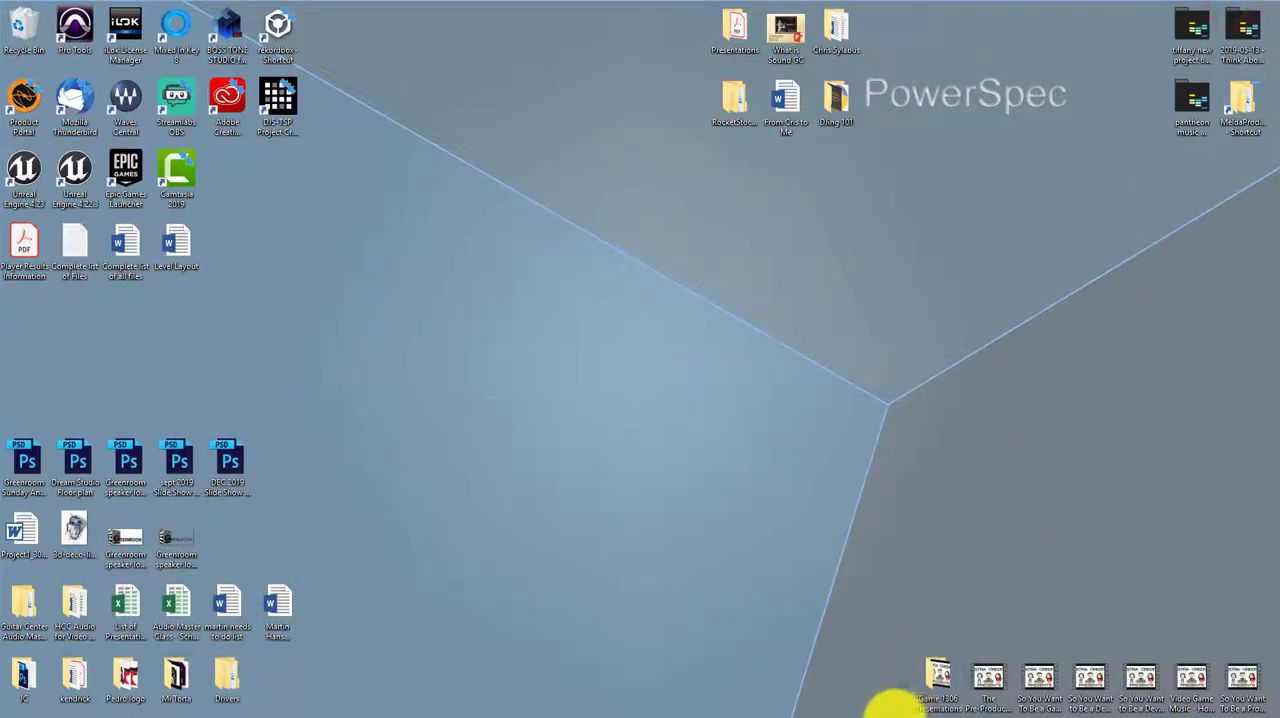
mouse_move(729, 703)
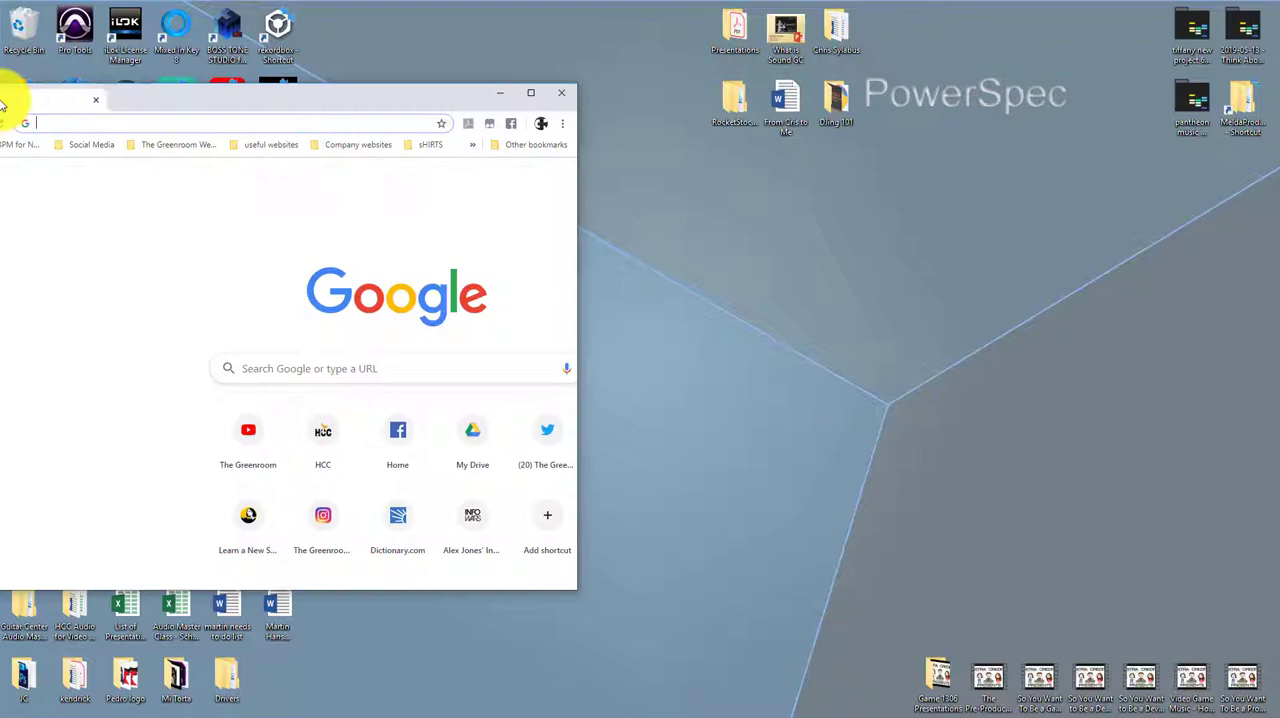
drag(9, 106, 421, 2)
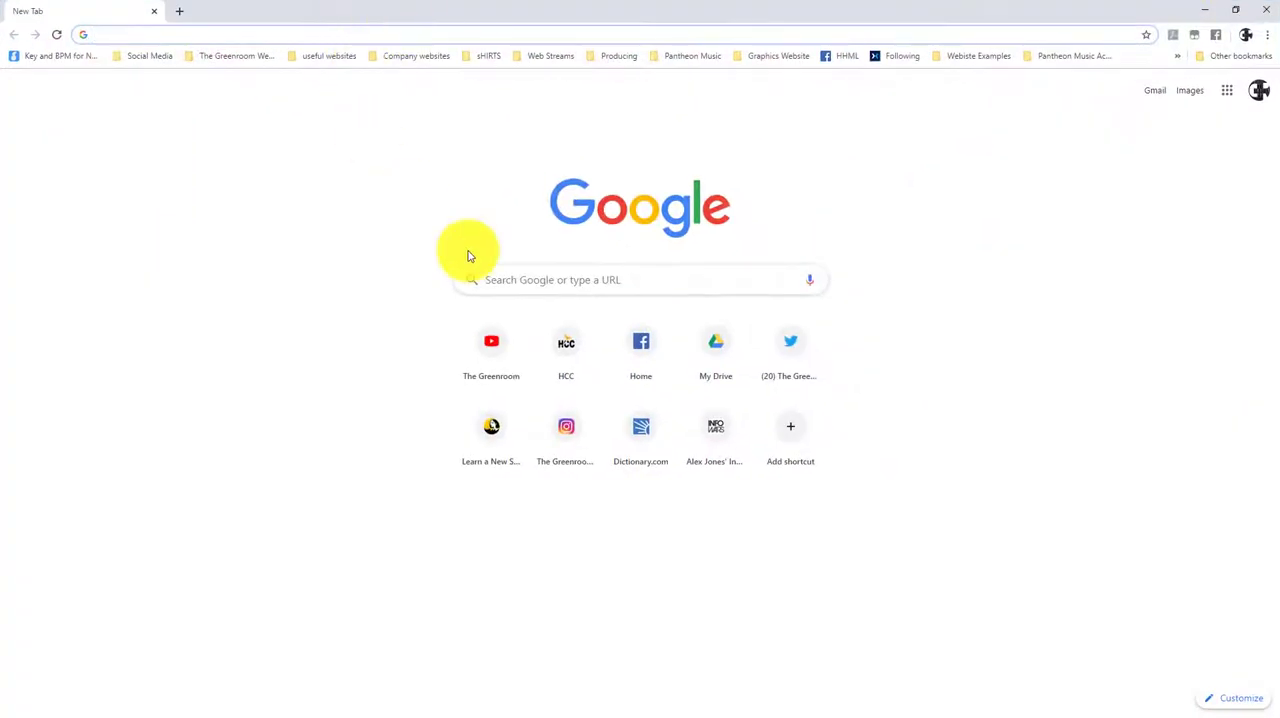
Search Google for "gimp 2.10.12" and open the GIMP 2.10.12 release article on gimp.org
click(532, 280)
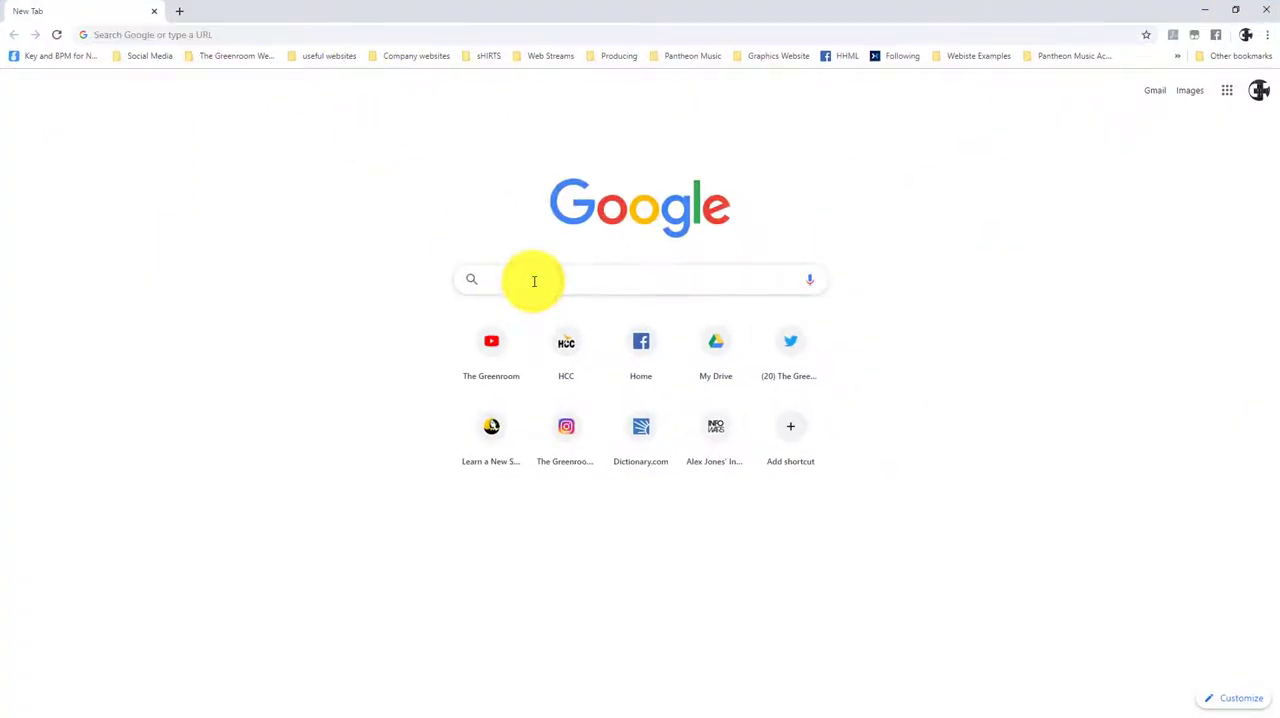
text(Gmi)
key(BackSpace)
key(BackSpace)
key(BackSpace)
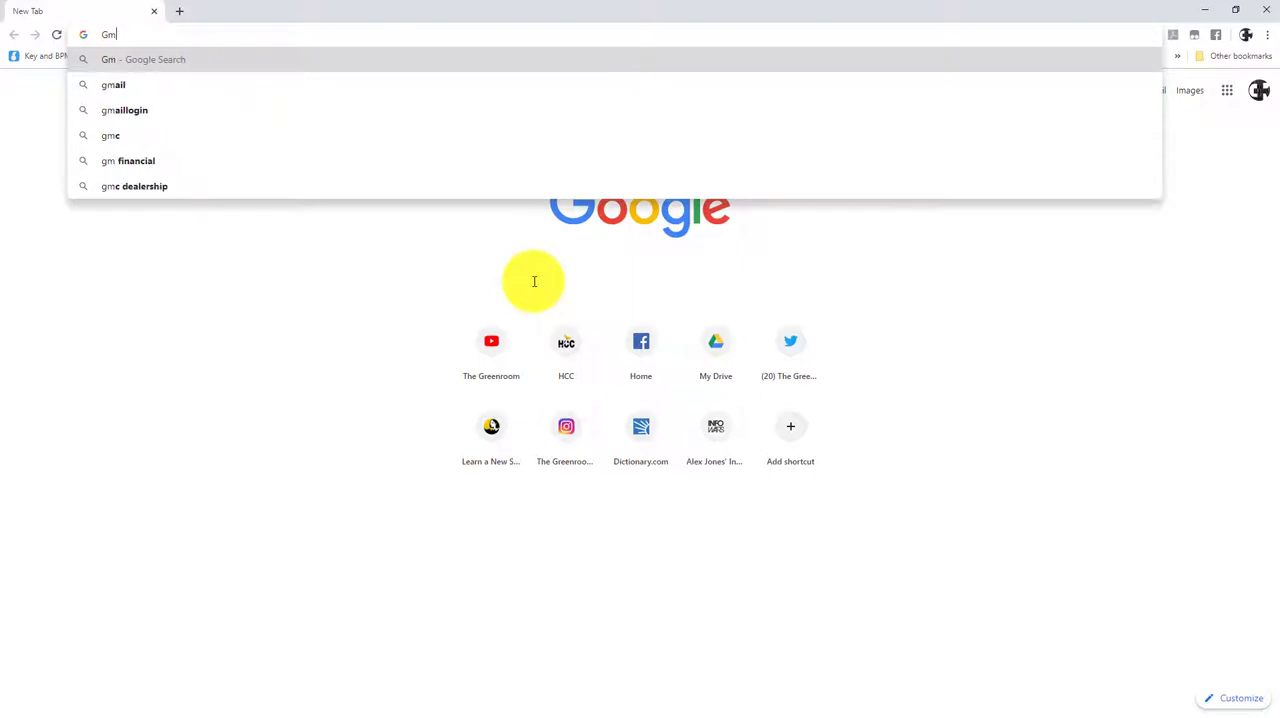
text(Gimp)
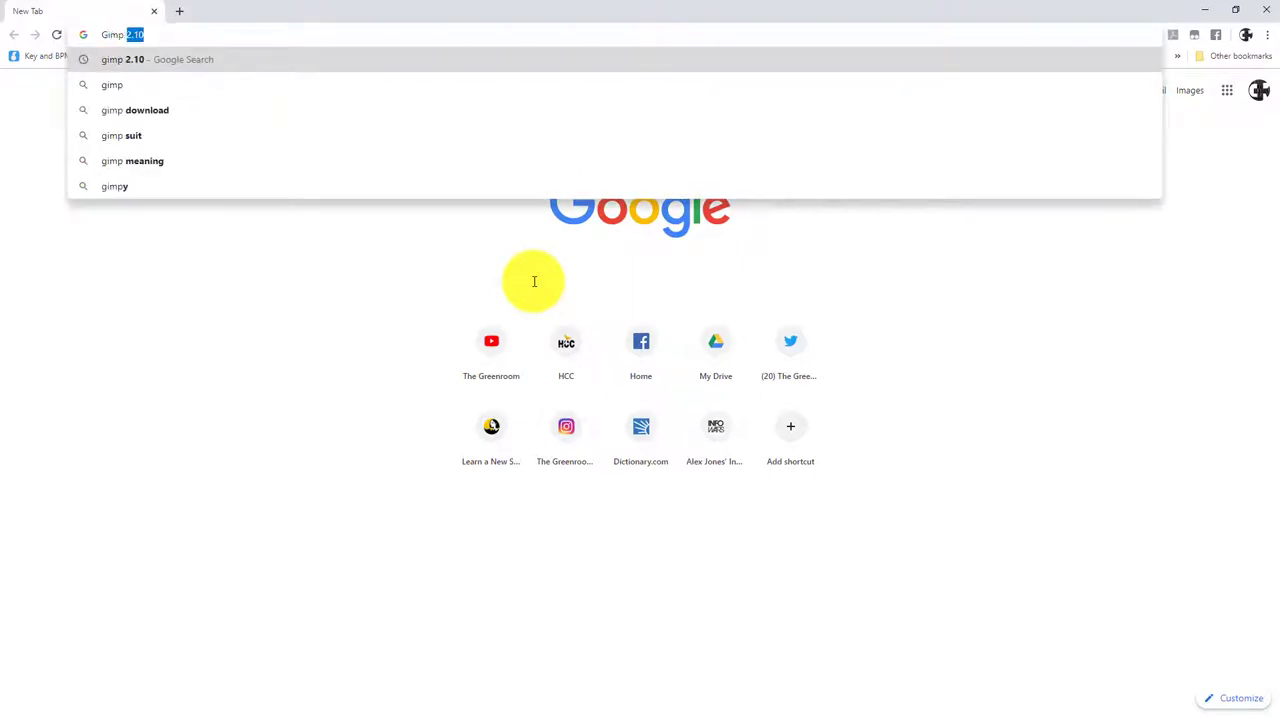
text( 2)
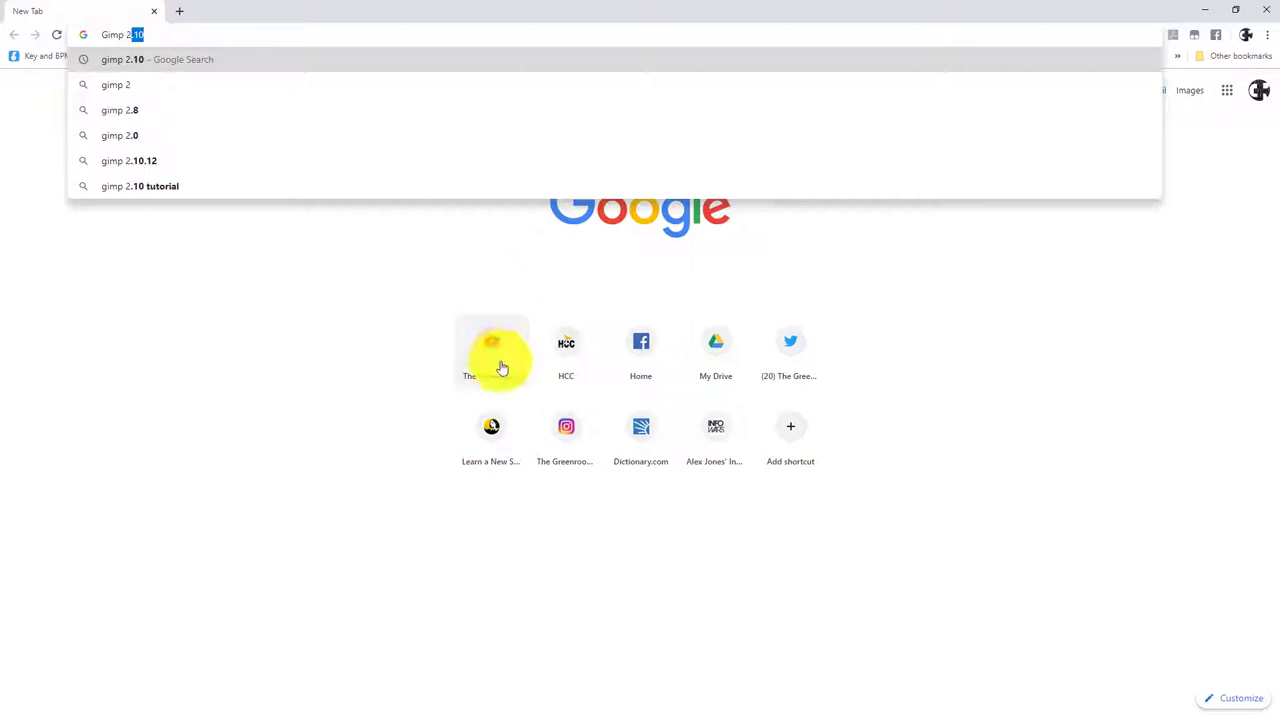
click(113, 158)
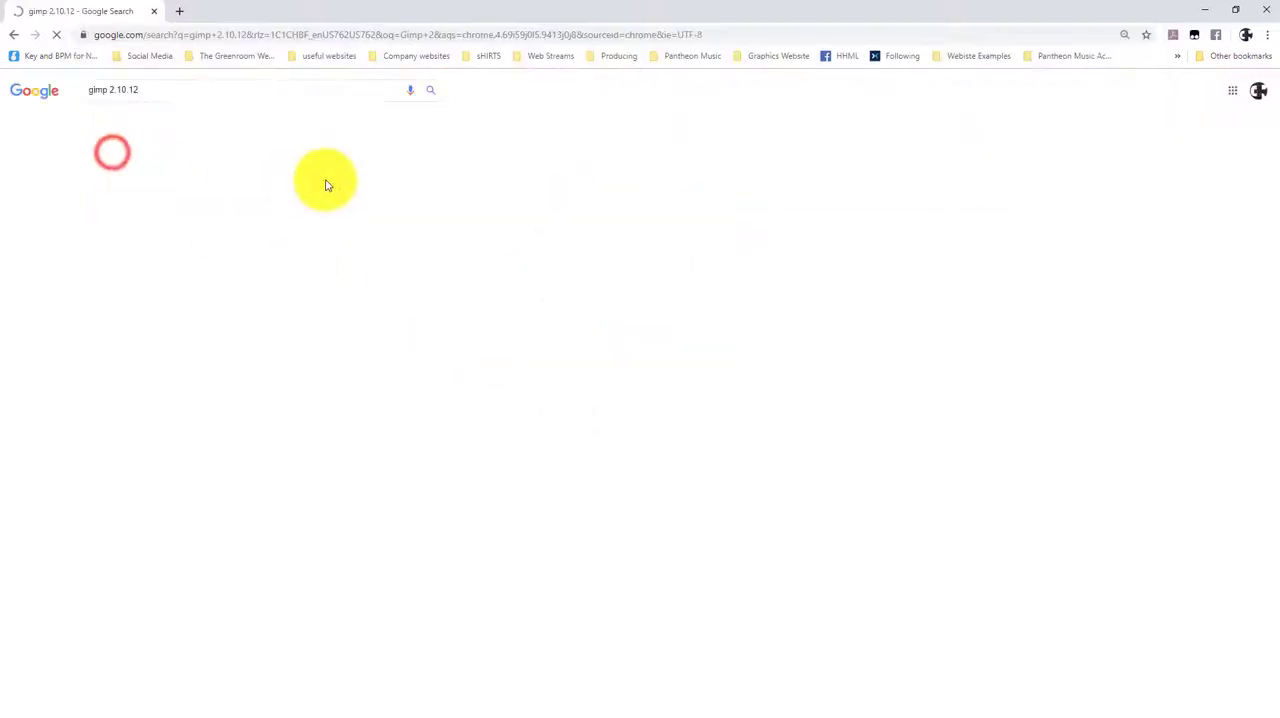
click(200, 170)
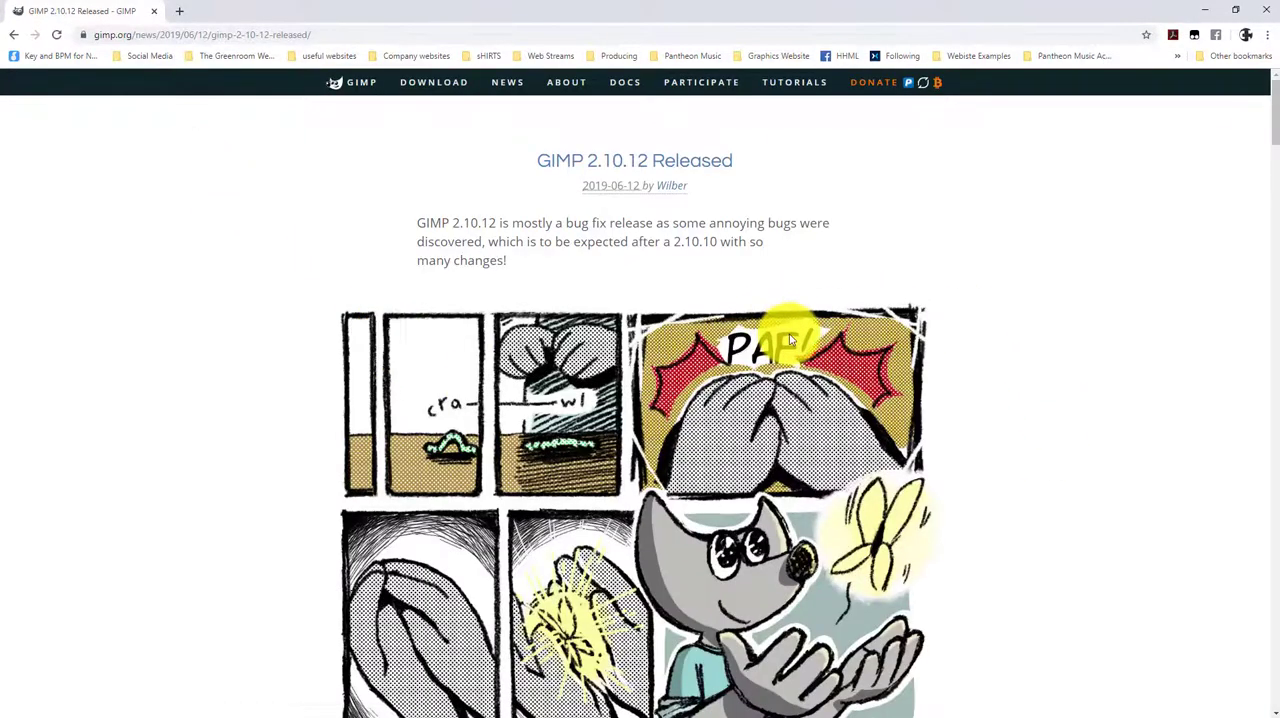
Skim the GIMP 2.10.12 release article's list of improvements and close the browser
scroll(677, 424, down, 2)
scroll(630, 418, down, 2)
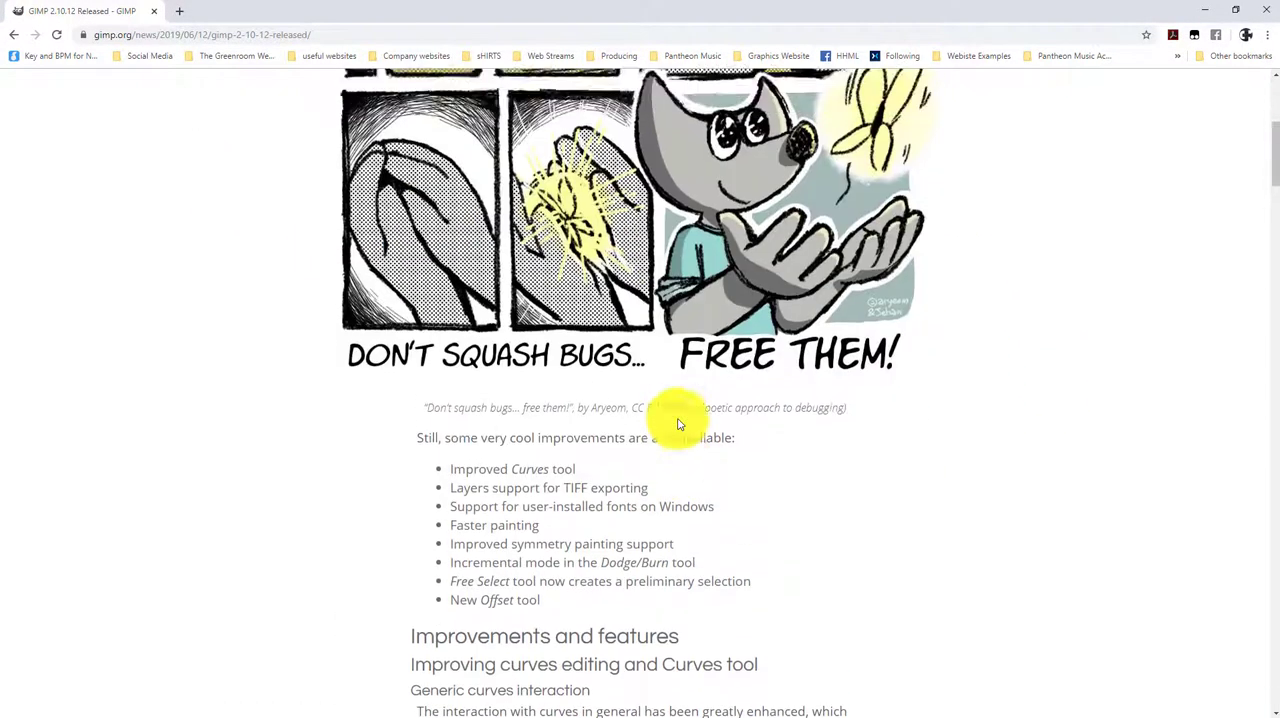
scroll(683, 366, up, 5)
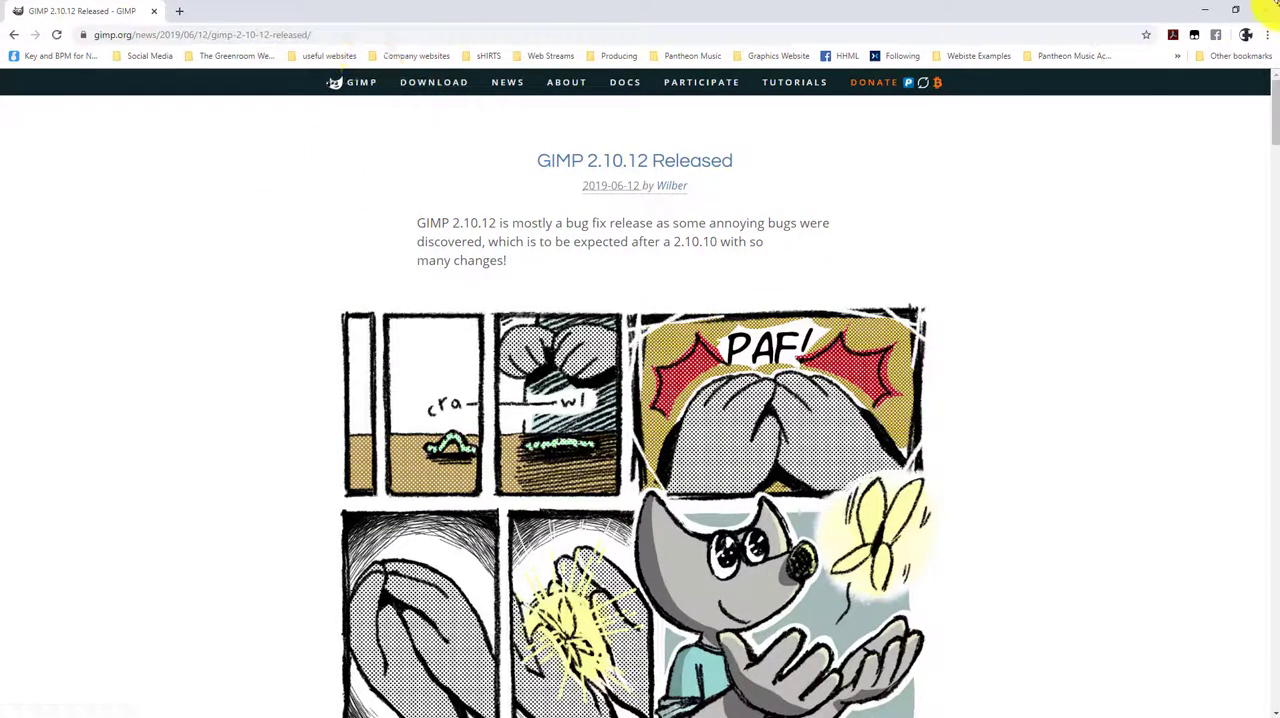
click(1268, 10)
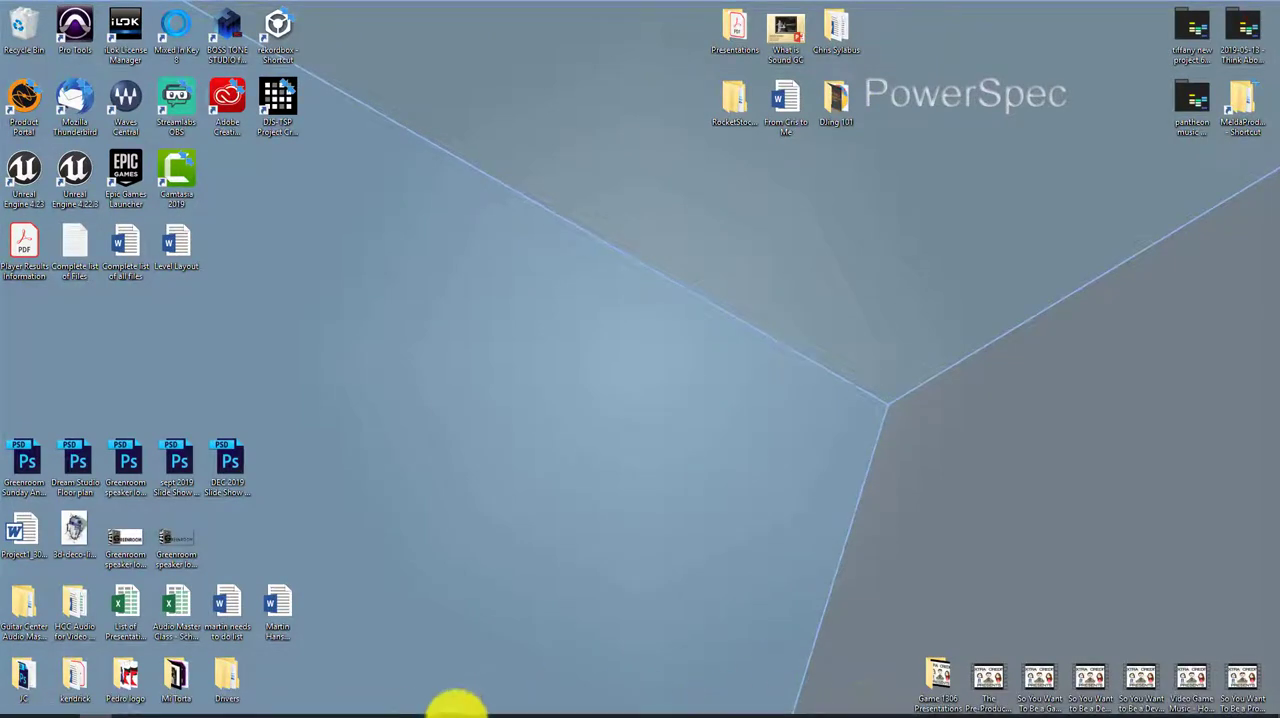
Switch to Photoshop and bring the Logo192x192.psd document into view
click(295, 708)
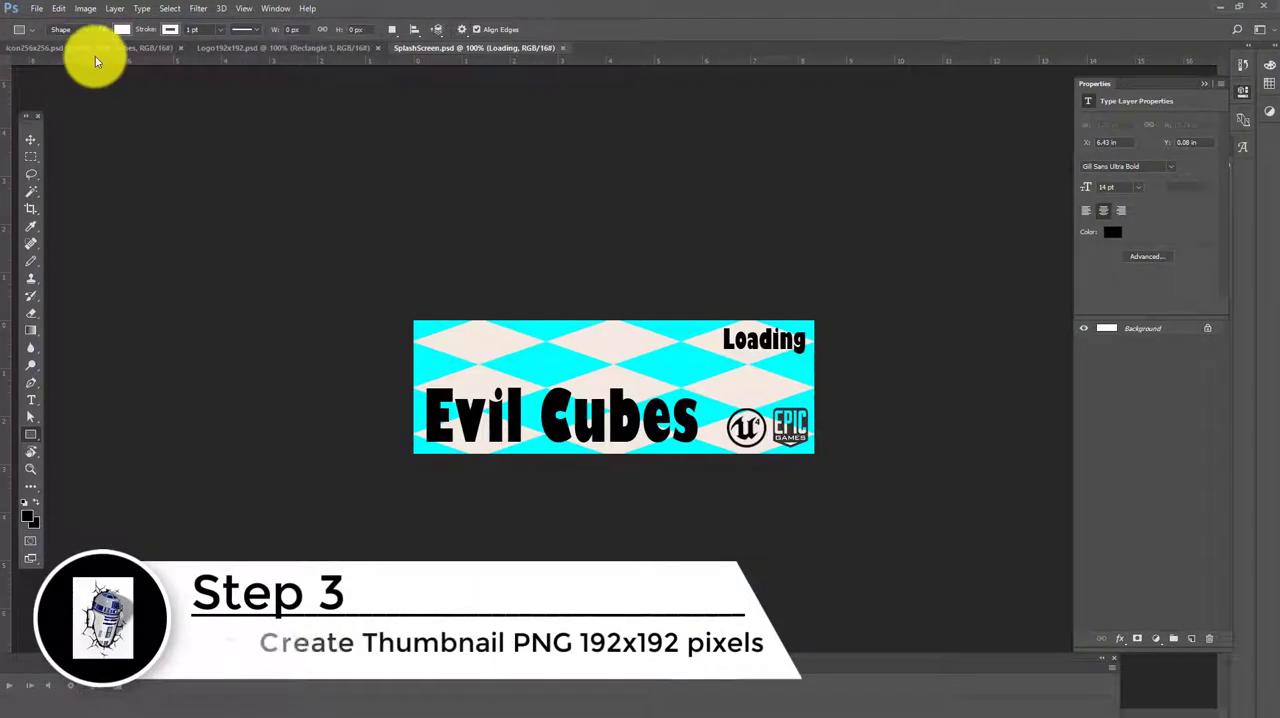
click(250, 48)
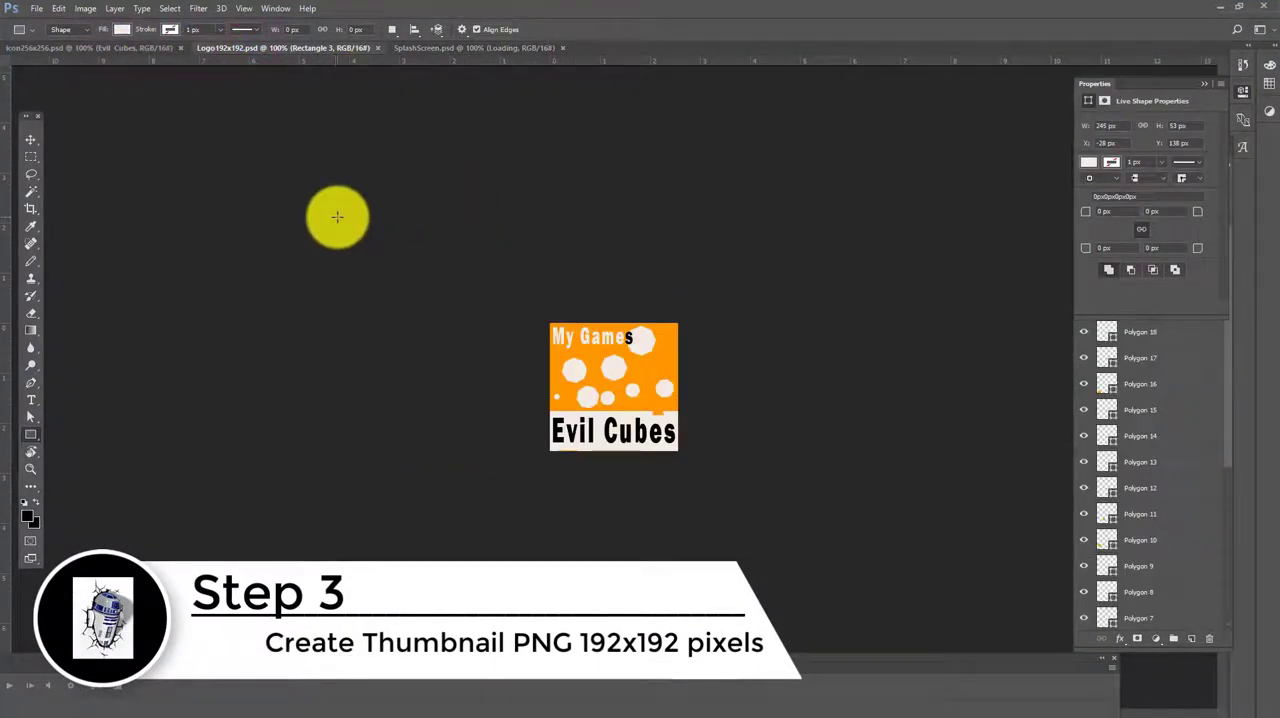
click(37, 8)
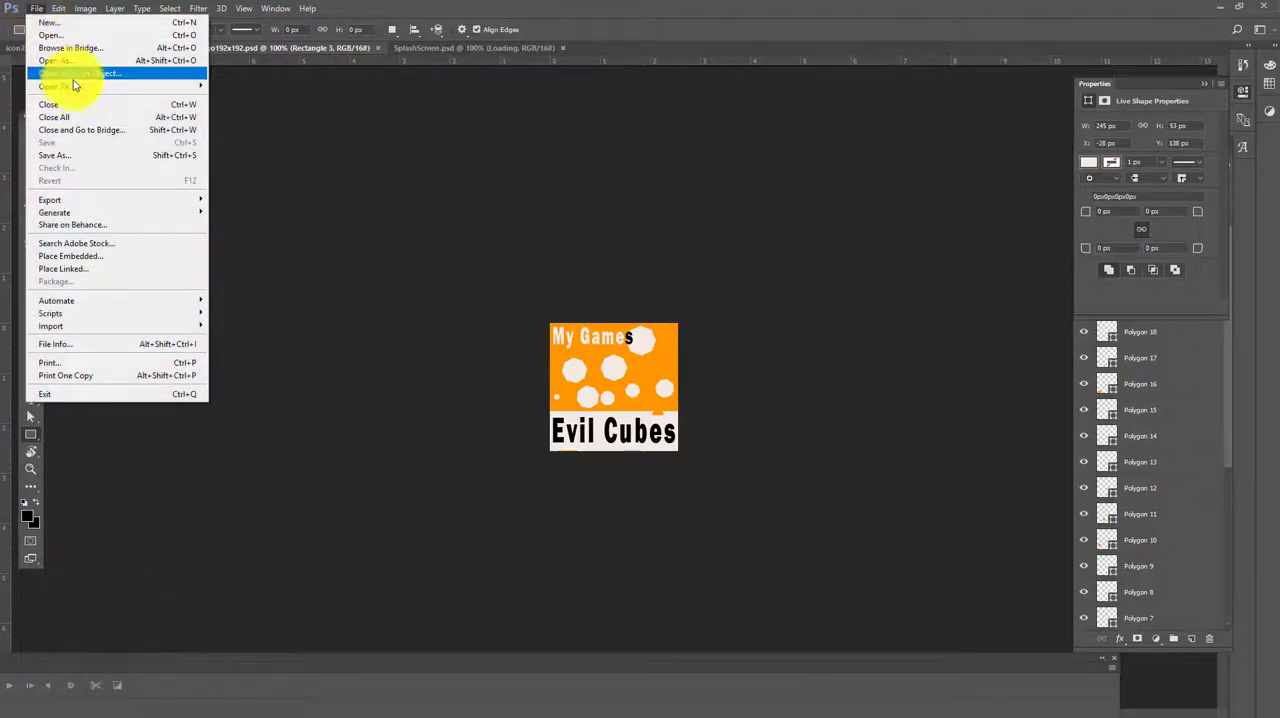
key(Escape)
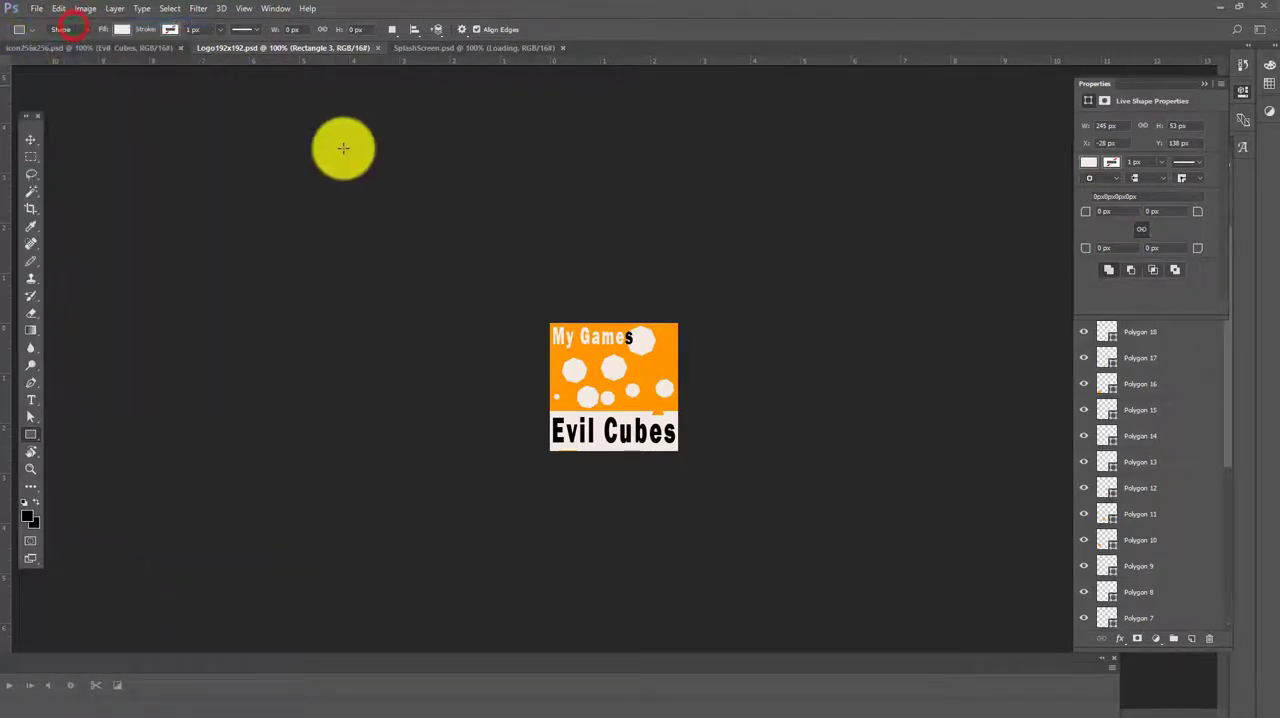
Create a new 192 x 192 pixel document at 72 pixels/inch in 16 bit RGB Color with a white background
key(ctrl+n)
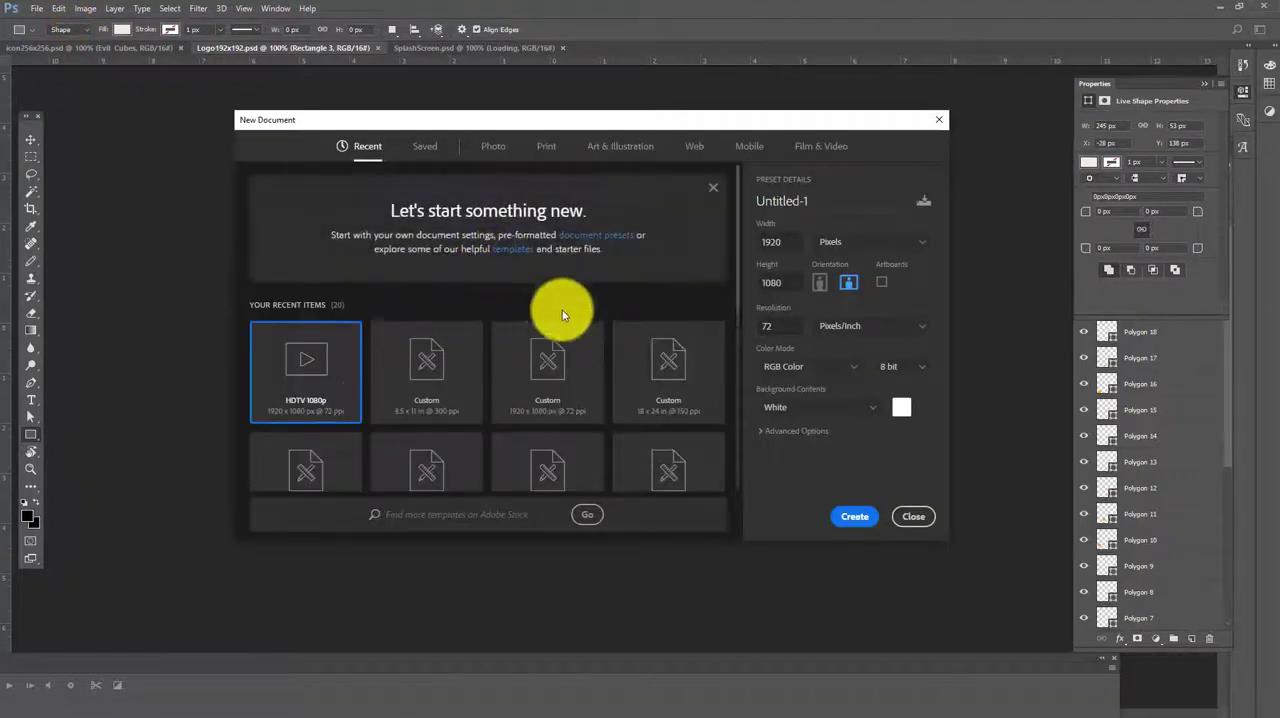
click(781, 243)
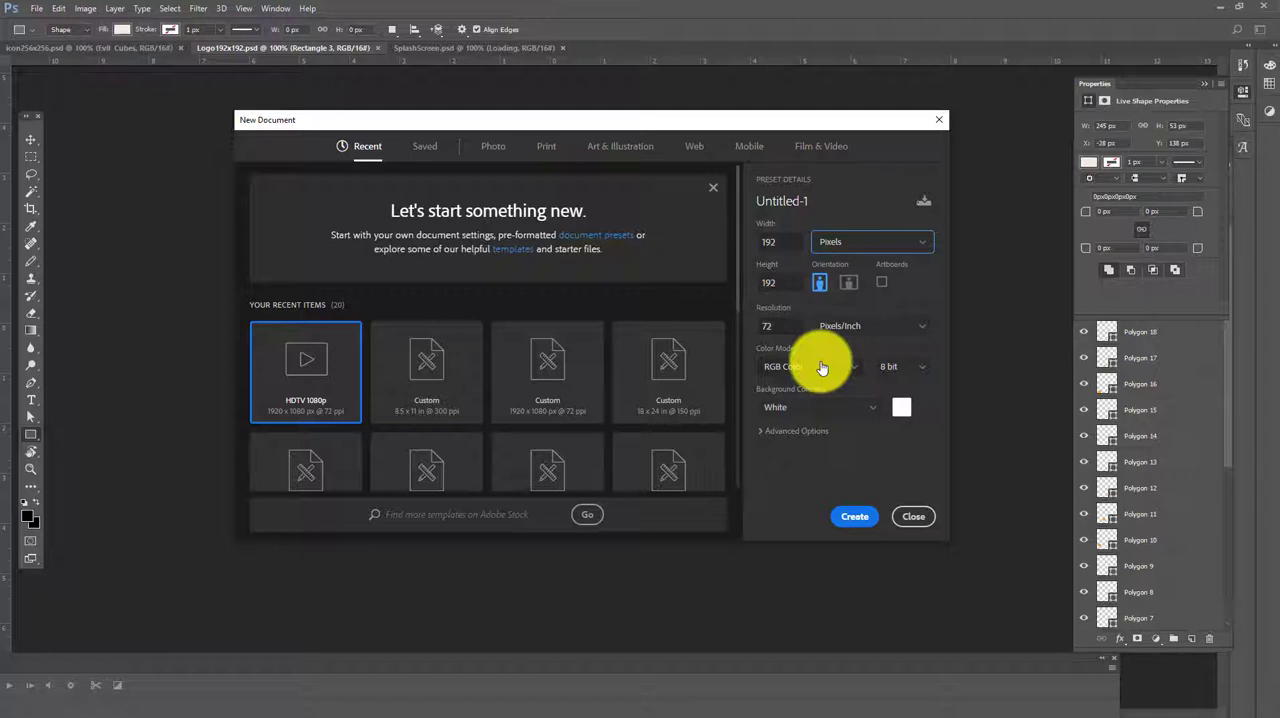
click(914, 368)
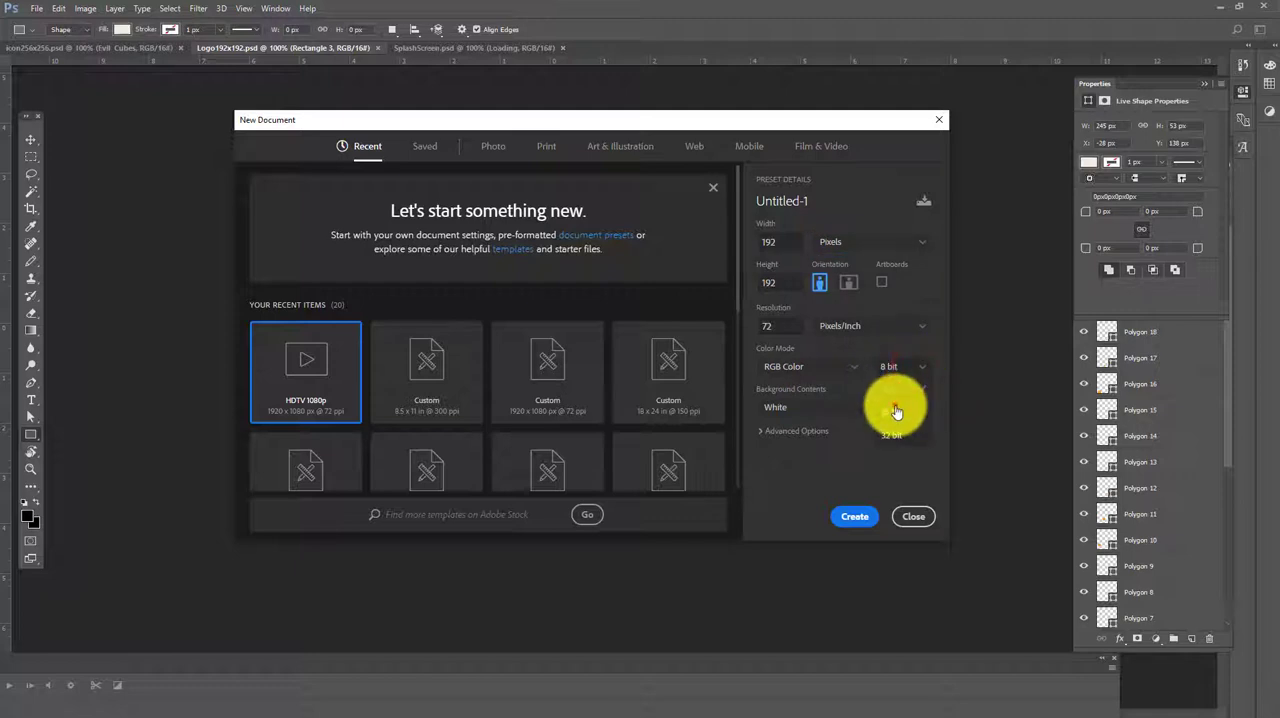
click(899, 409)
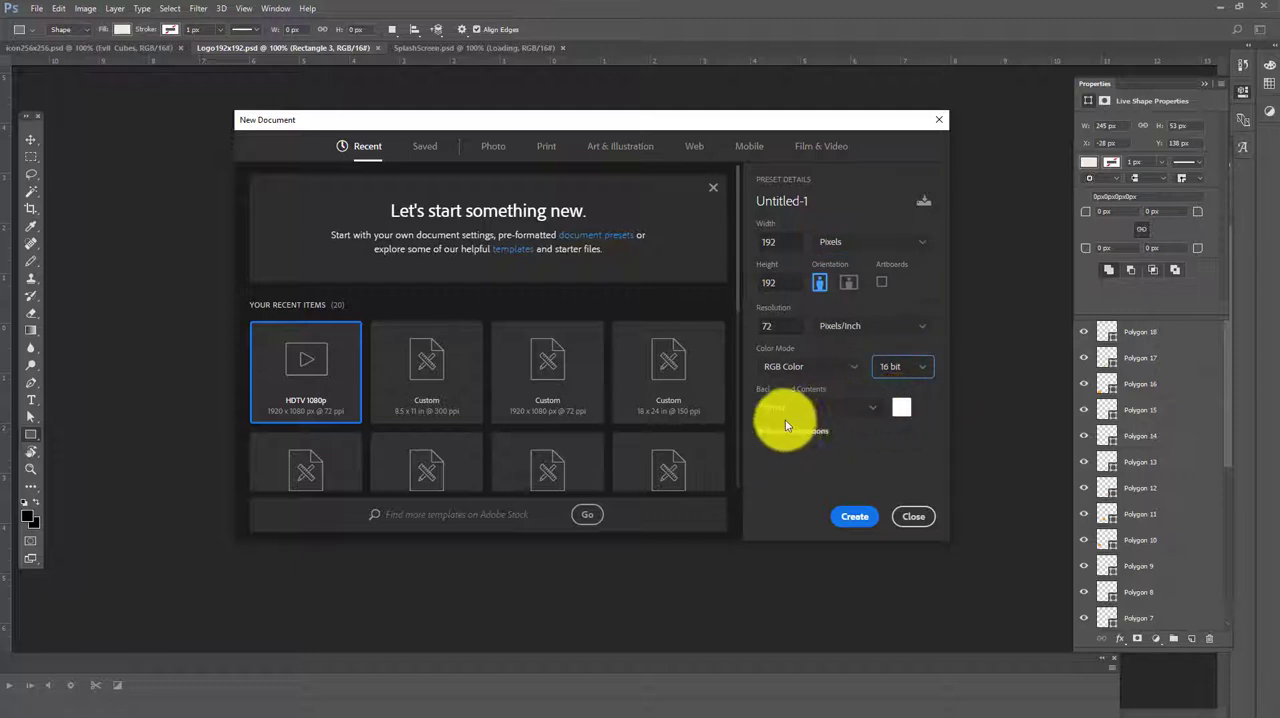
click(856, 517)
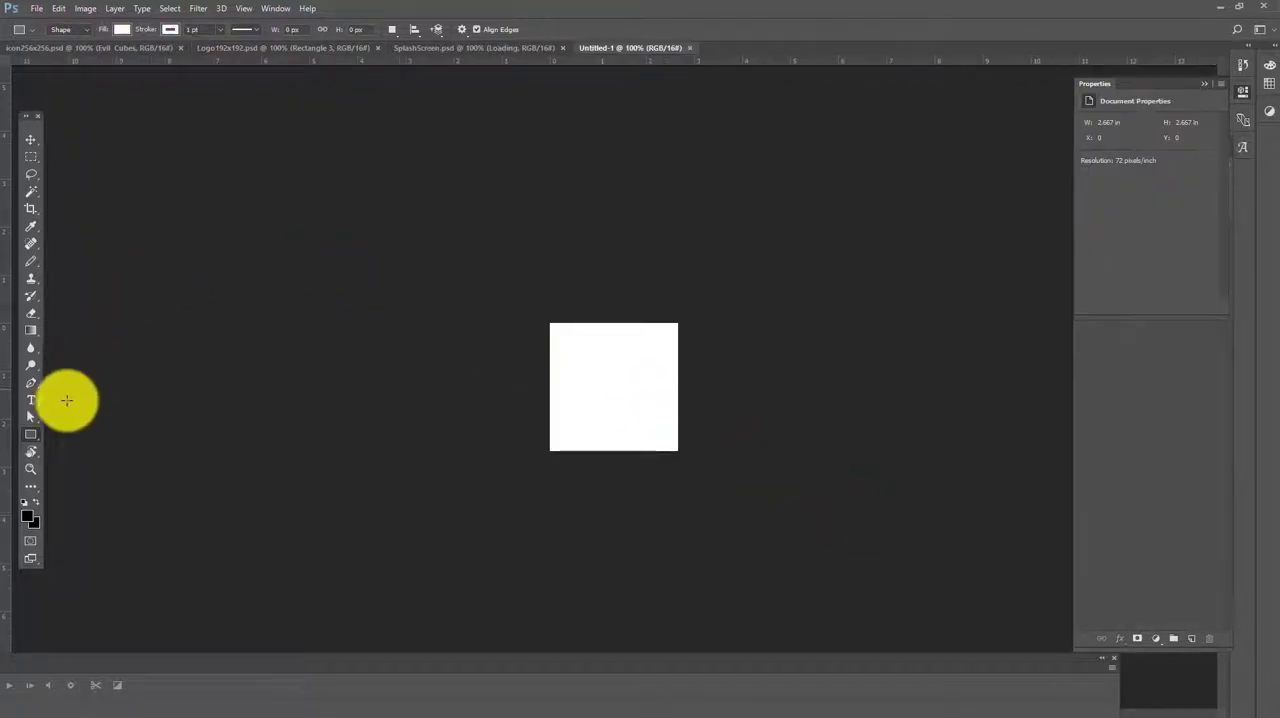
Add the sample text "sfkjlhsdkljf" in 14 pt Gill Sans Ultra Bold across the middle of the canvas
click(32, 400)
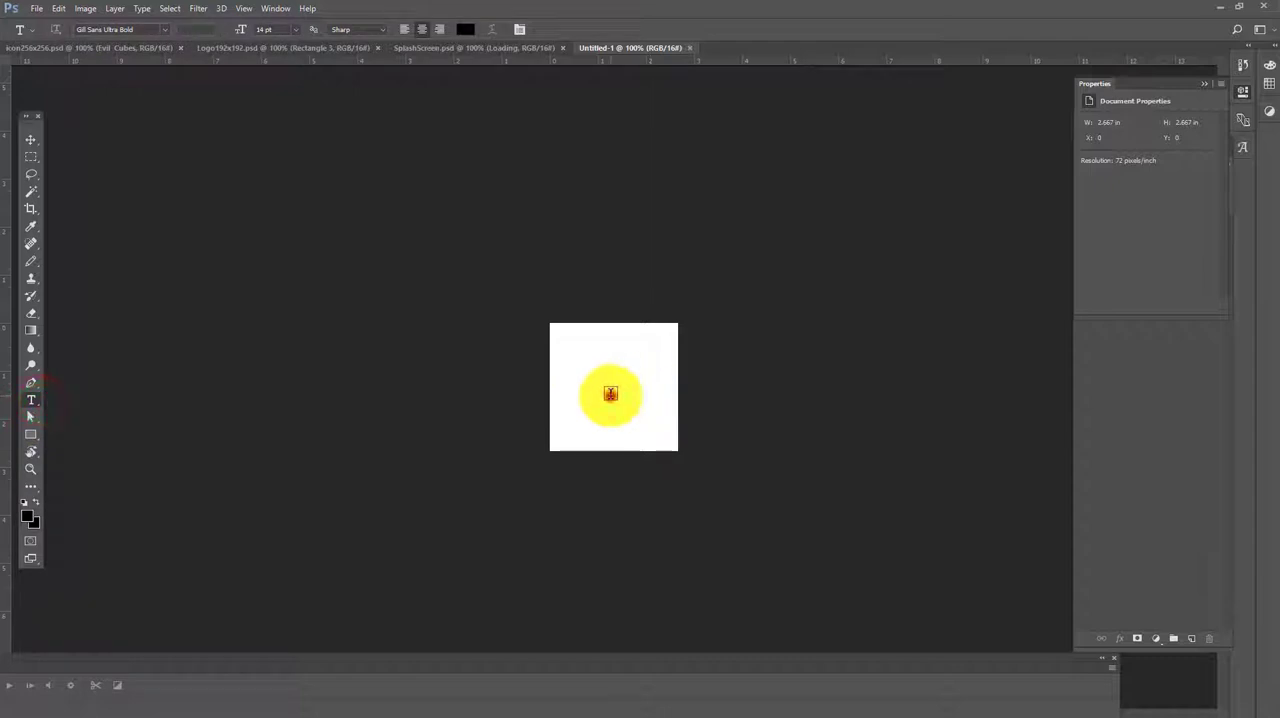
click(610, 393)
text(sfkjlhsdkljf)
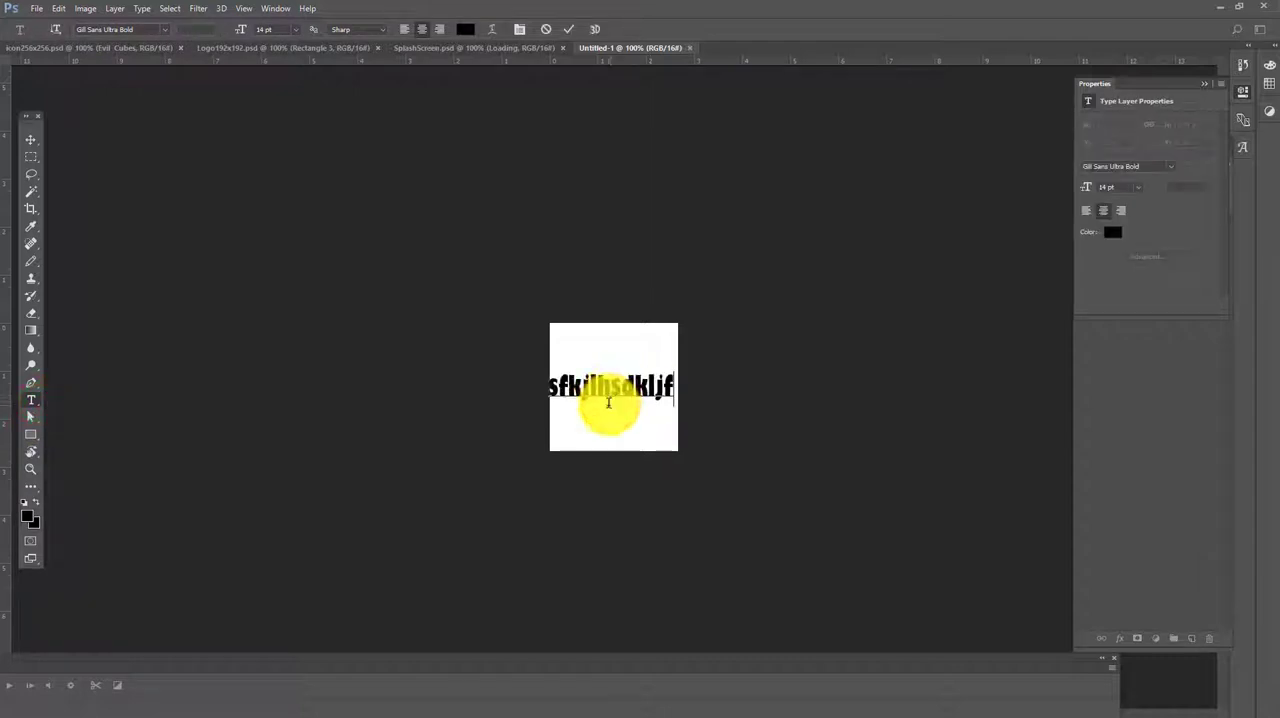
Draw a white rectangle shape of about 242 x 249 px covering the whole canvas
click(31, 434)
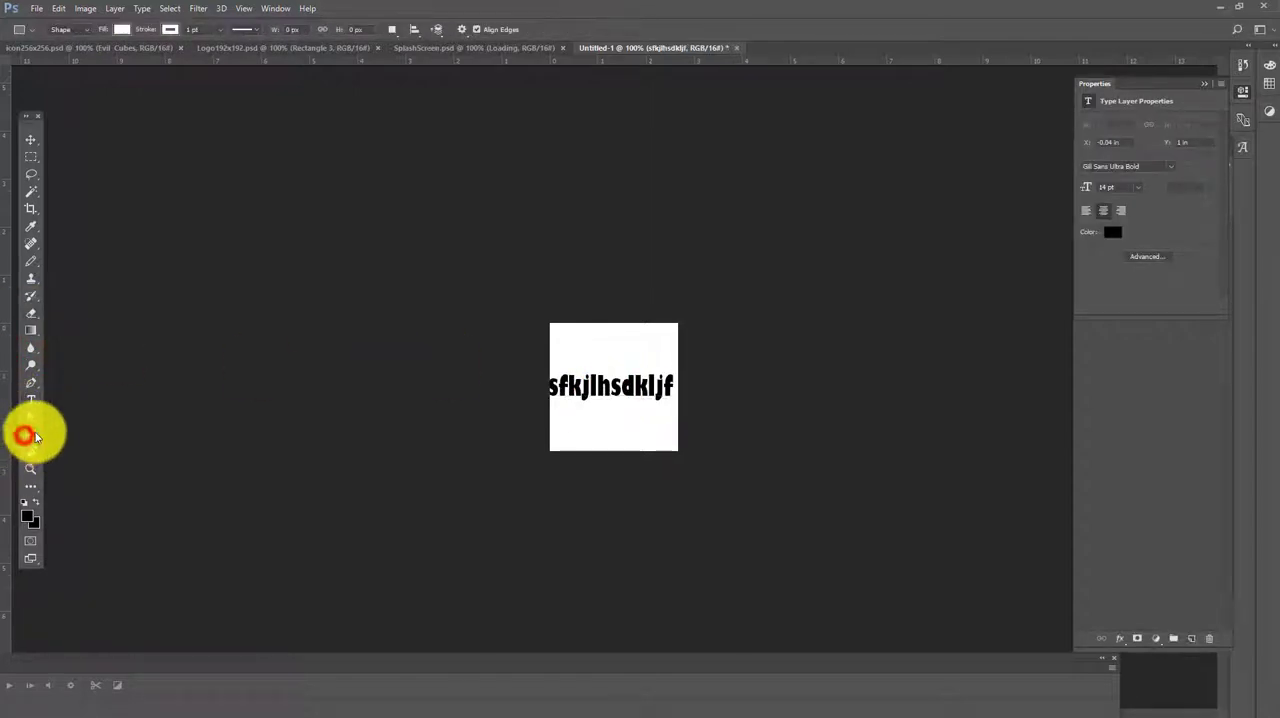
click(555, 304)
click(571, 265)
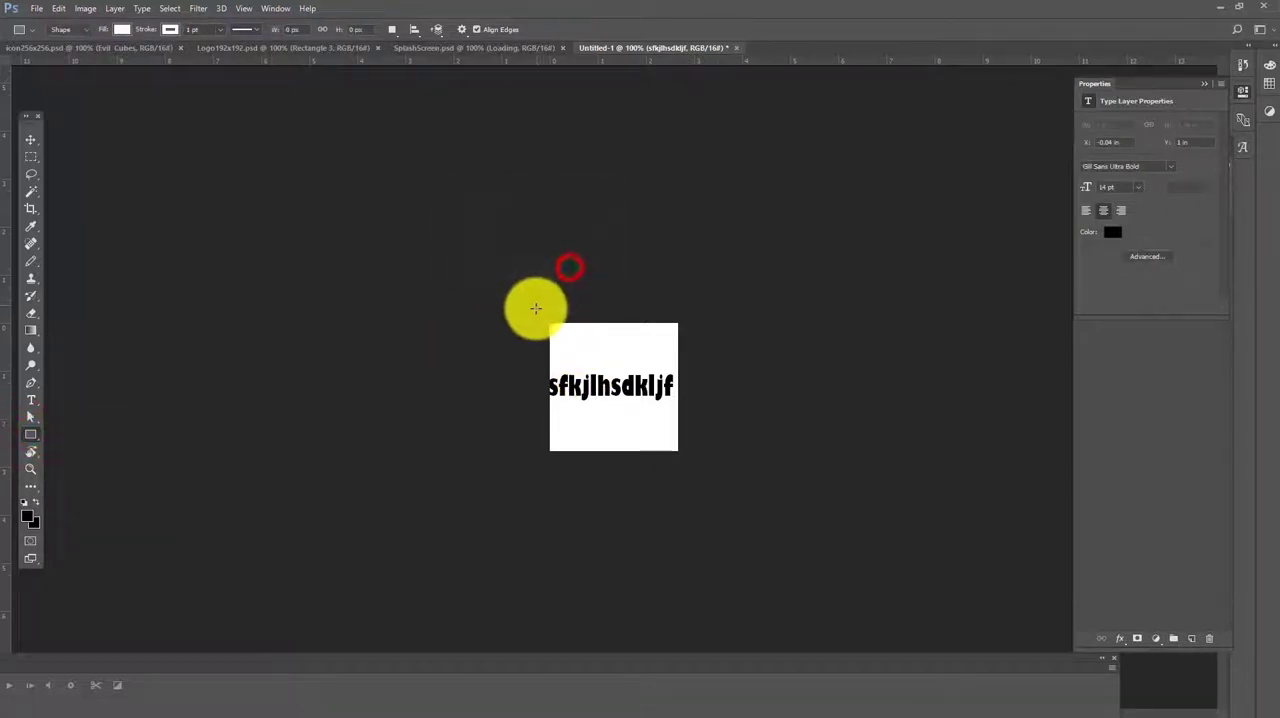
drag(540, 309, 702, 474)
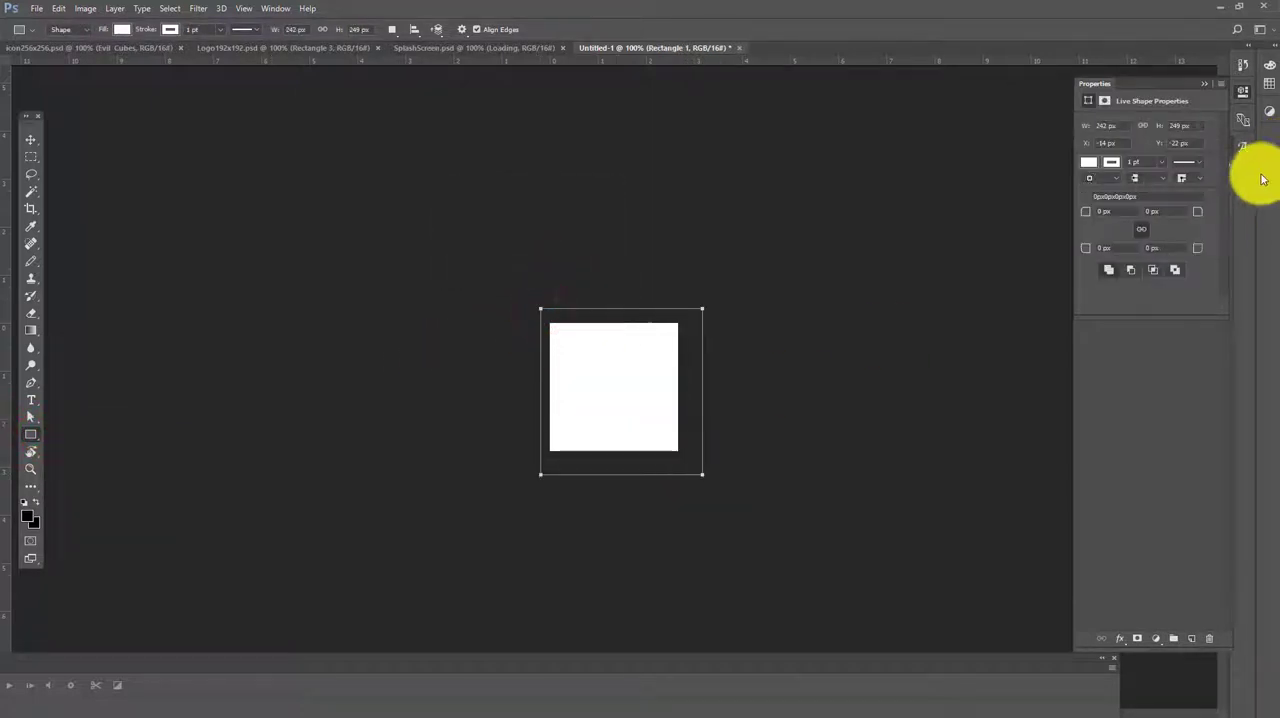
Show the layers and move the sample text layer above the rectangle layer
click(1246, 140)
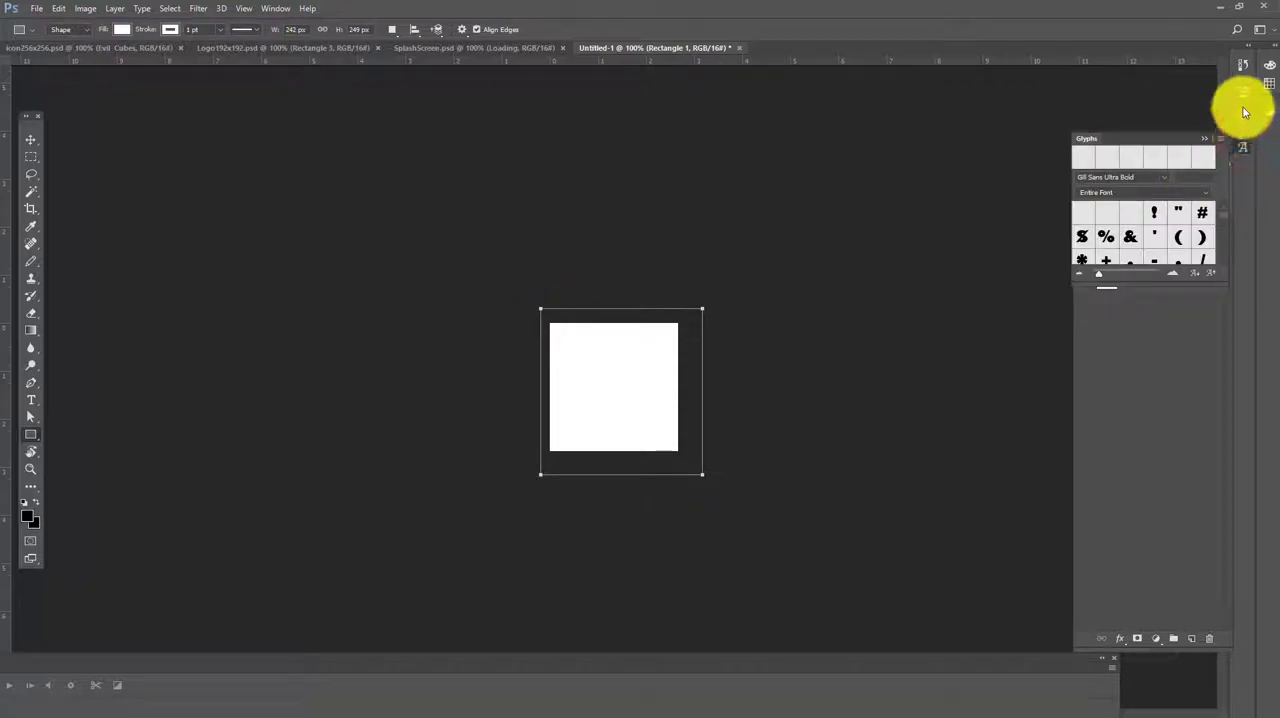
click(1240, 112)
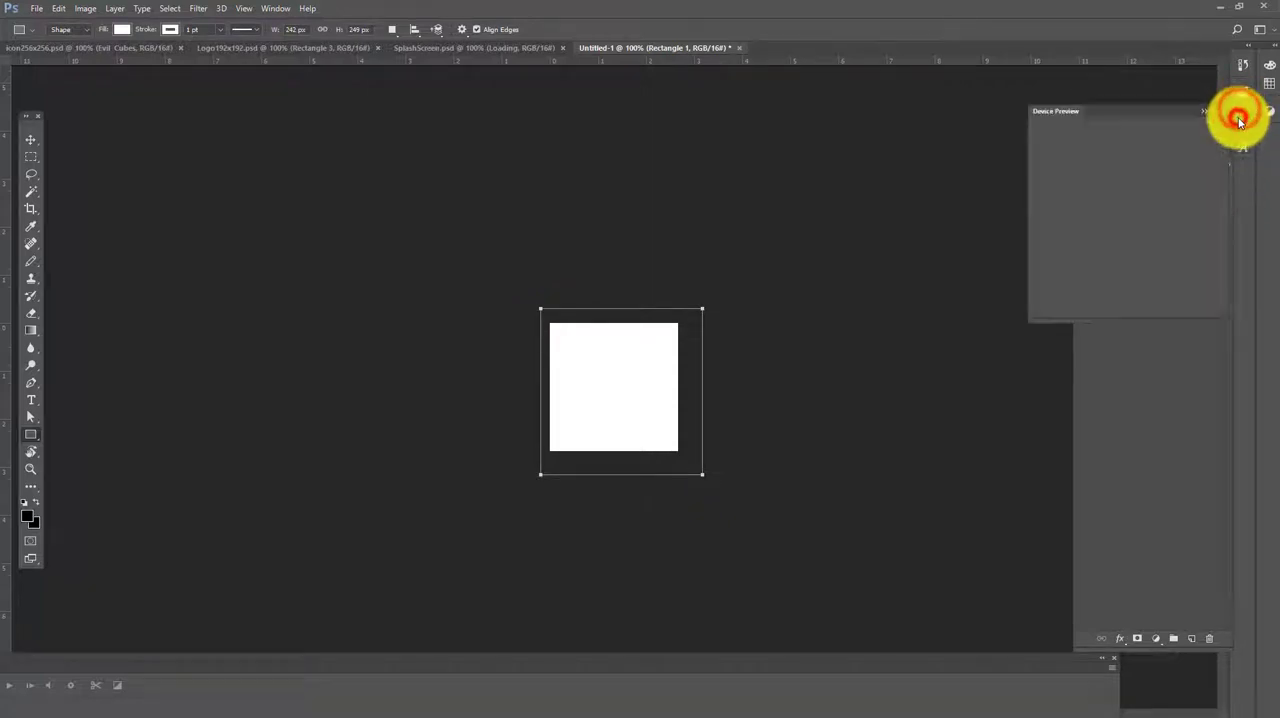
click(1207, 104)
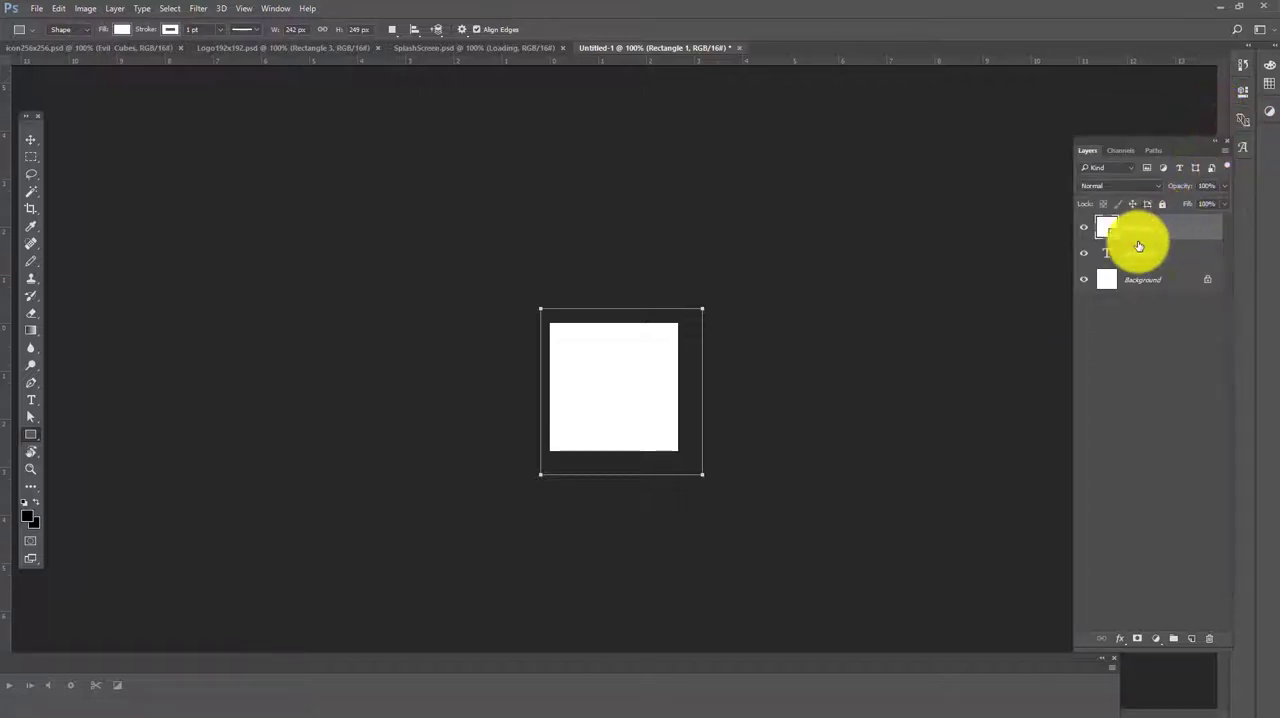
drag(1140, 252, 1141, 222)
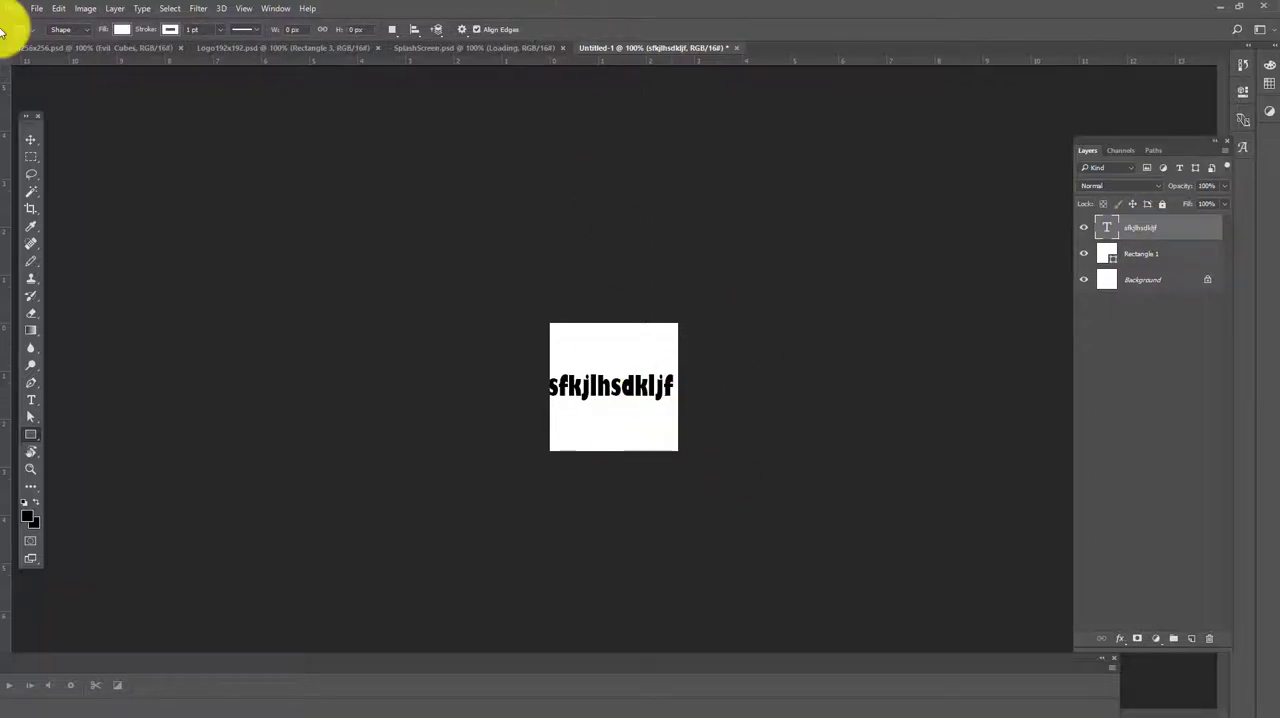
Set up saving a copy of Logo192x192.psd as a PNG in the Merge Attempt 2 folder and cancel the save
click(221, 47)
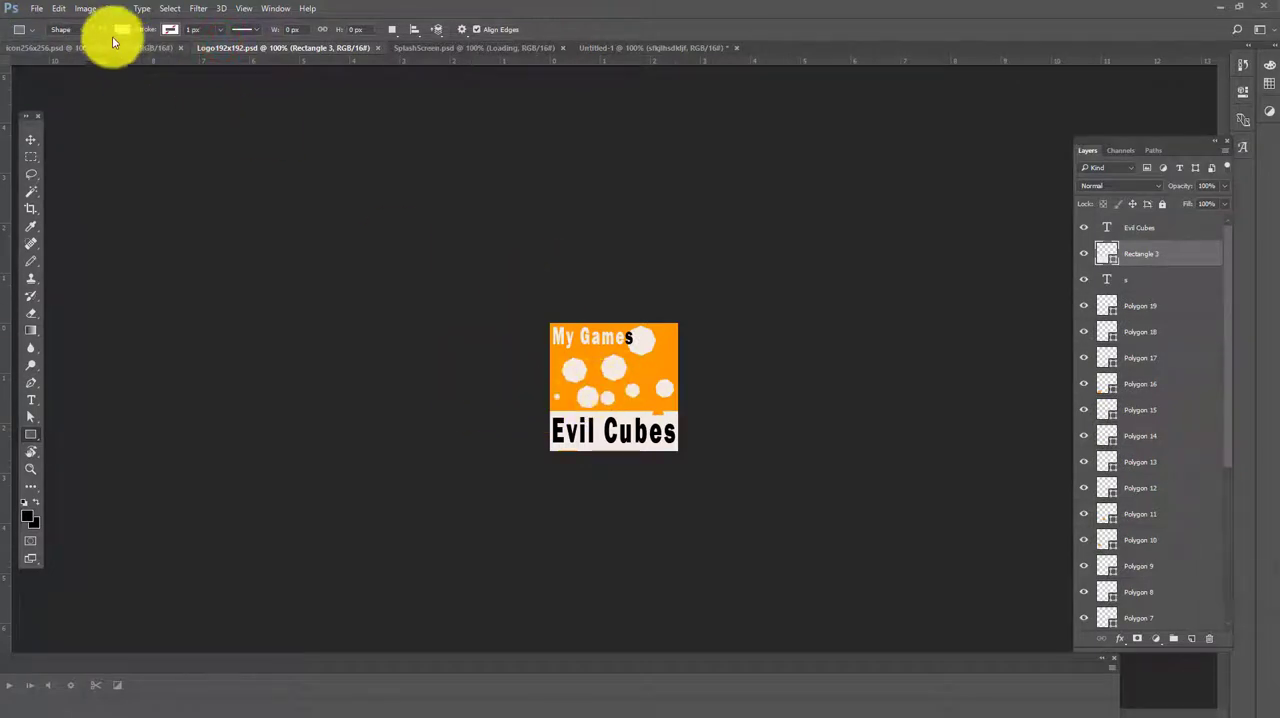
click(57, 9)
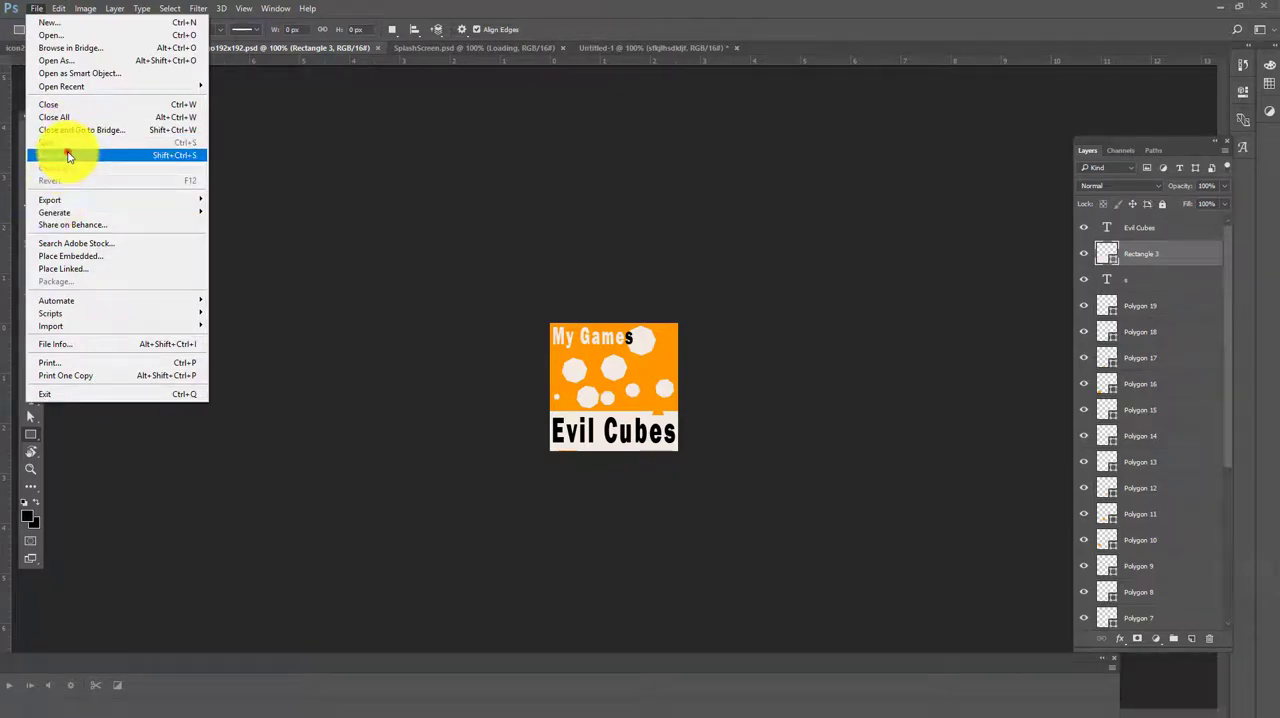
click(68, 156)
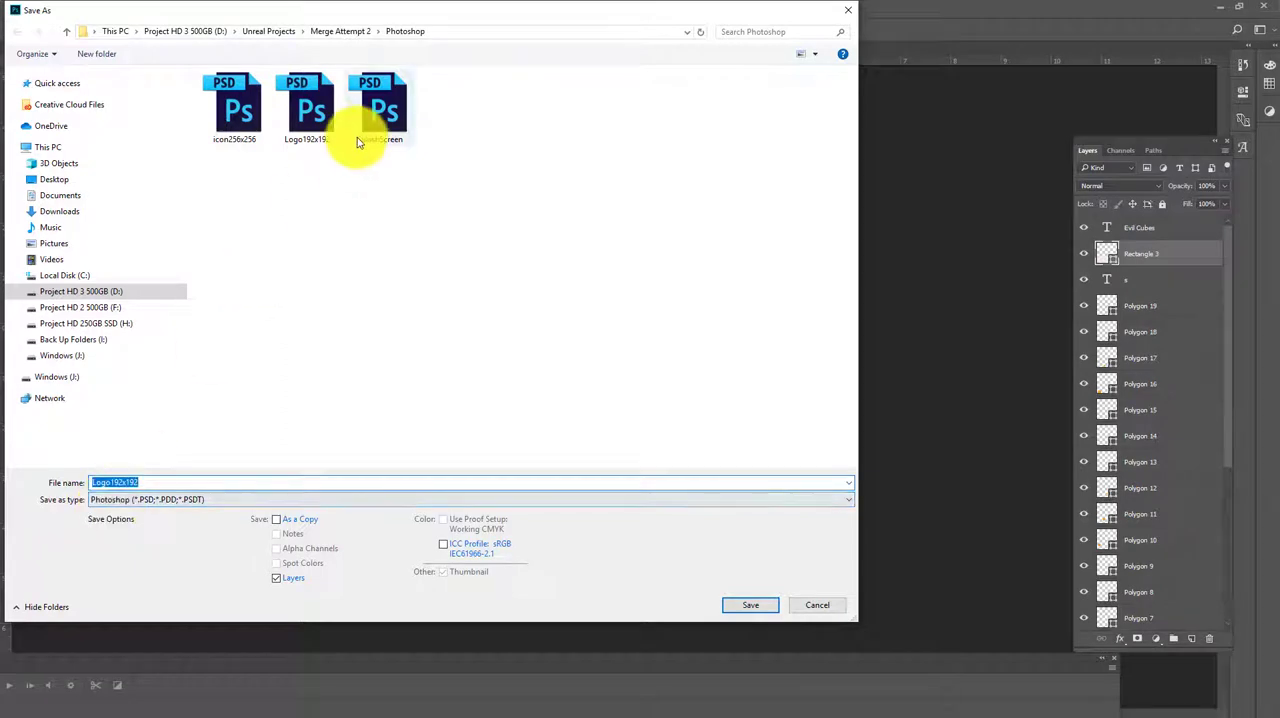
click(347, 31)
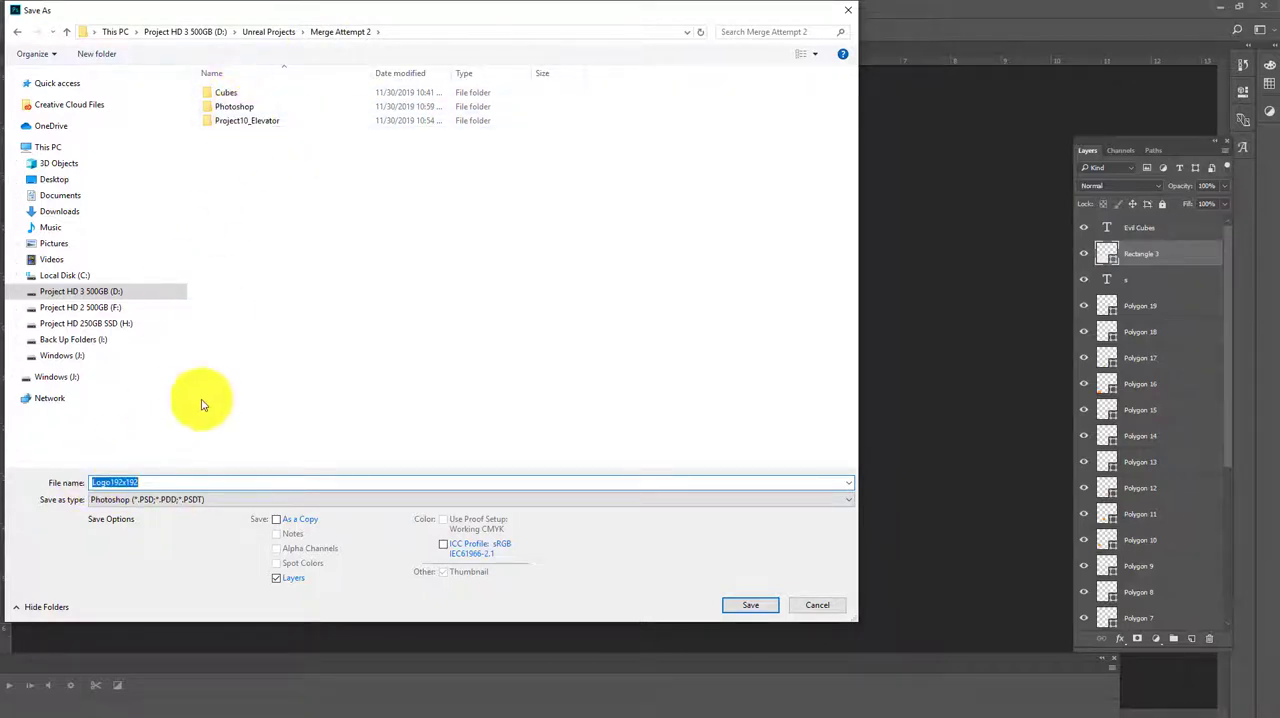
click(170, 499)
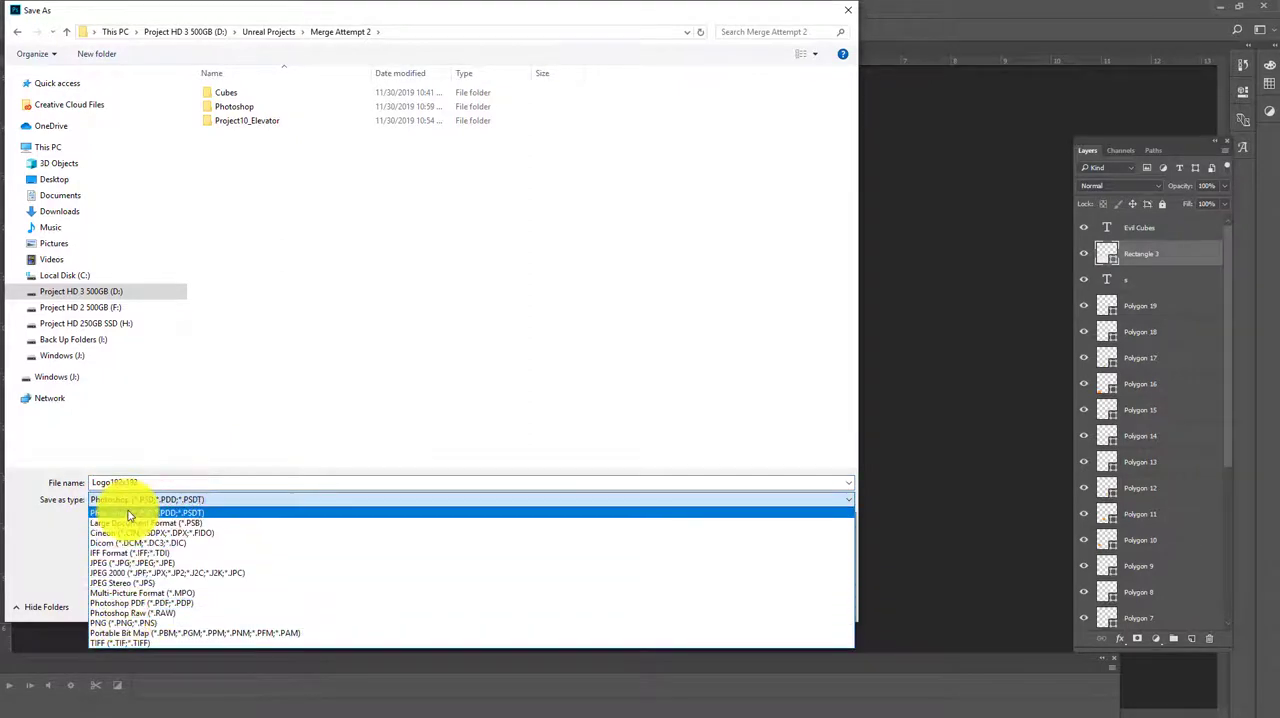
click(121, 623)
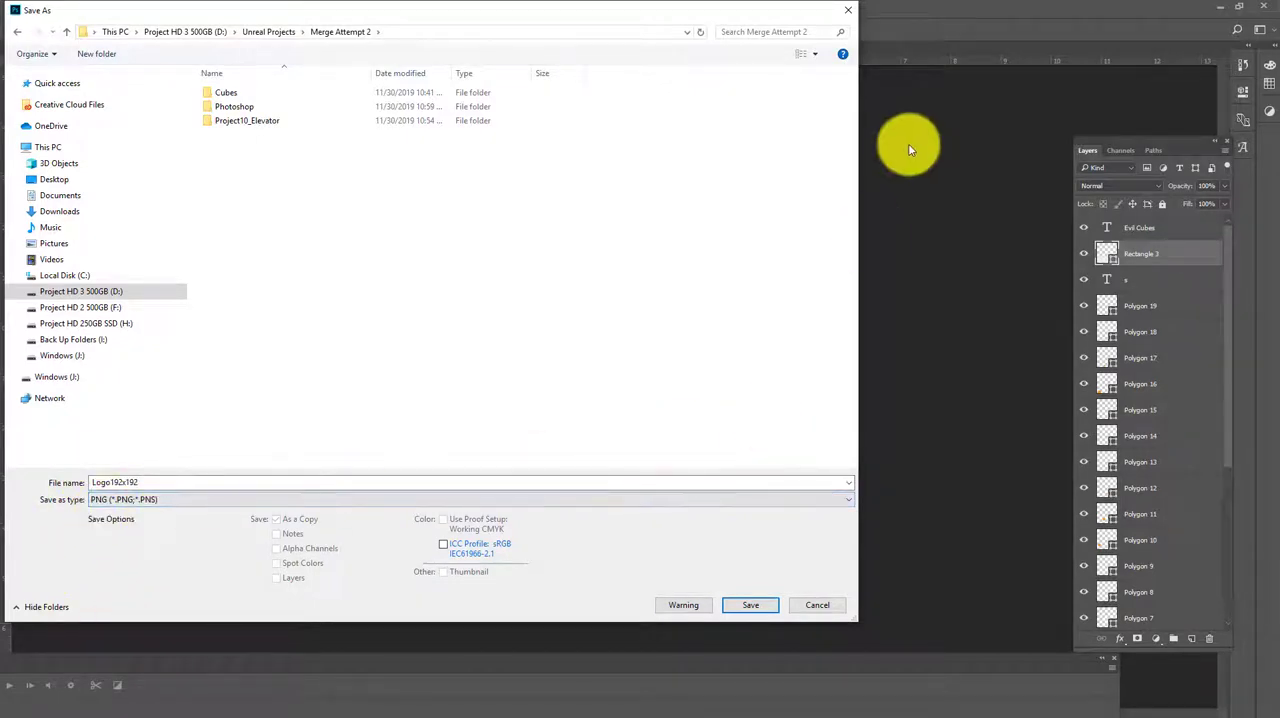
click(840, 9)
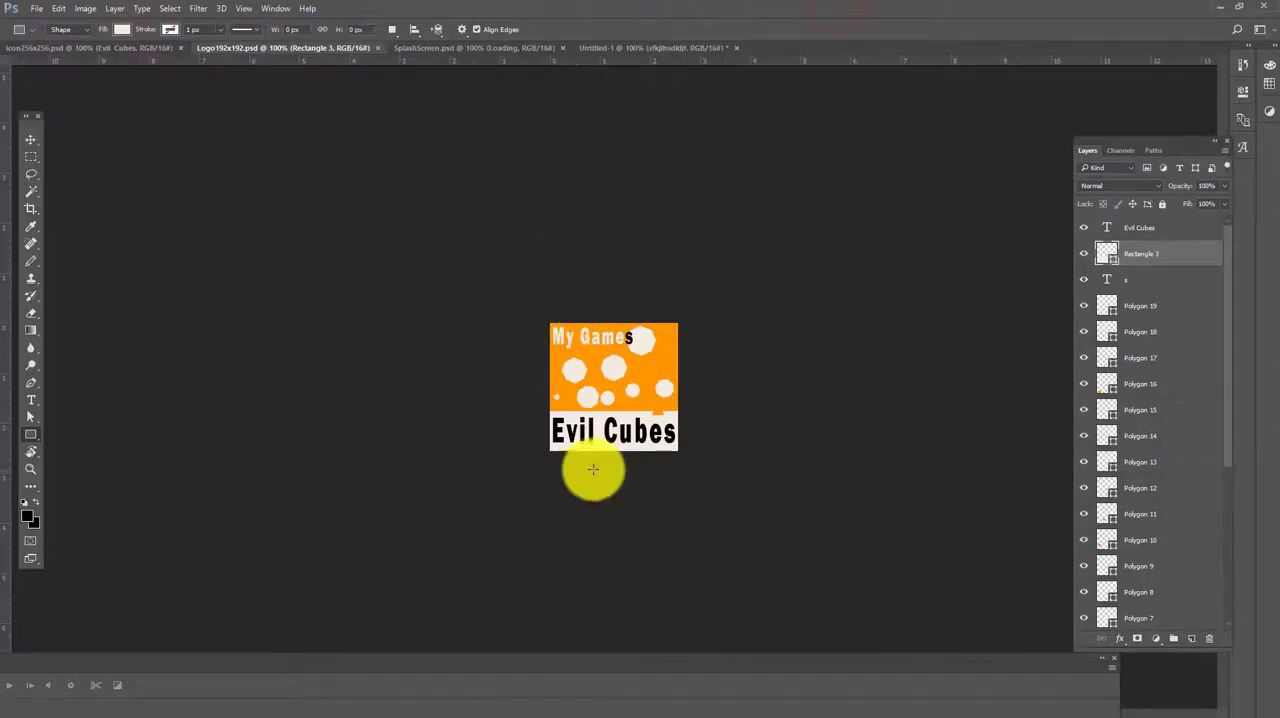
Minimize Photoshop, switch to the Unreal Editor and open the Project Settings
click(1227, 8)
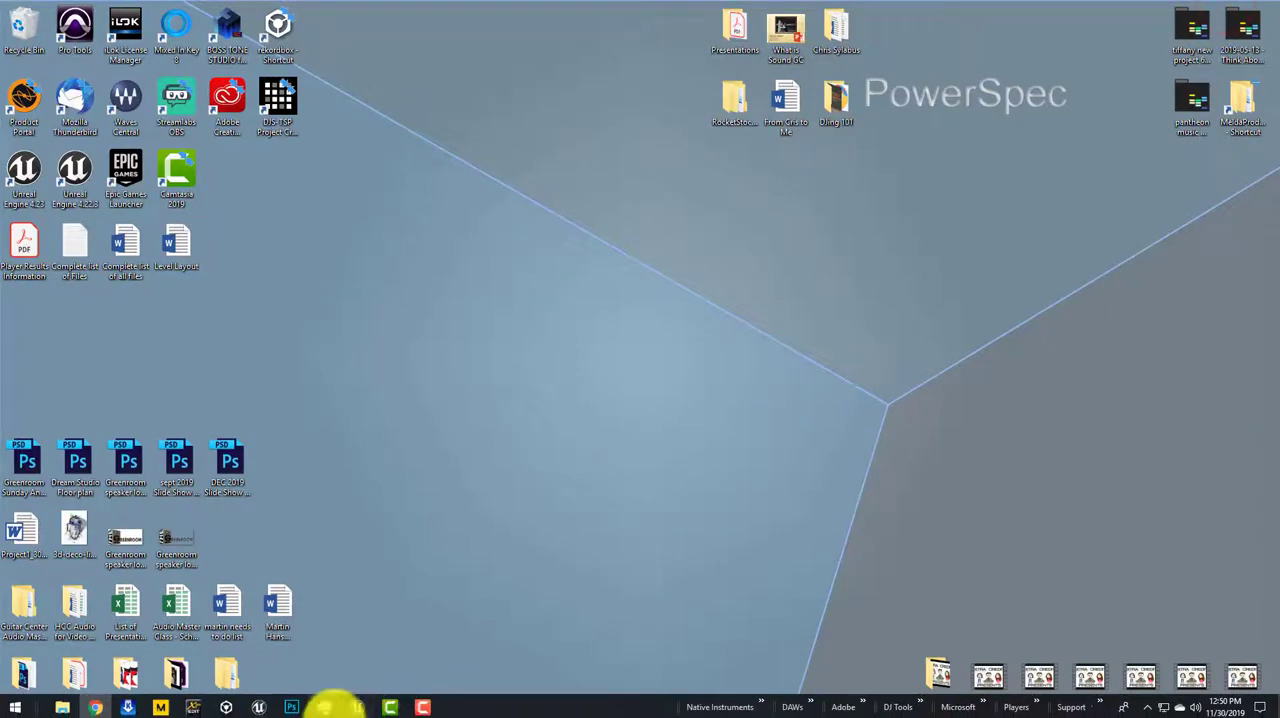
click(354, 708)
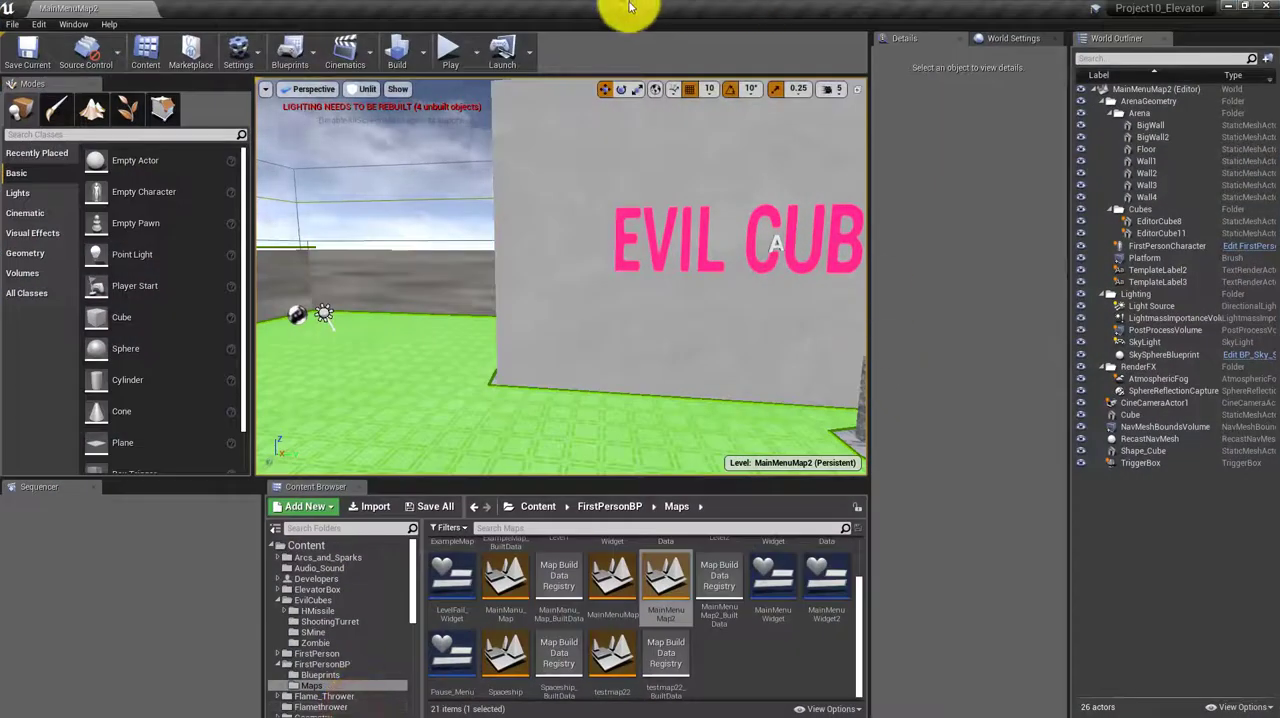
click(237, 50)
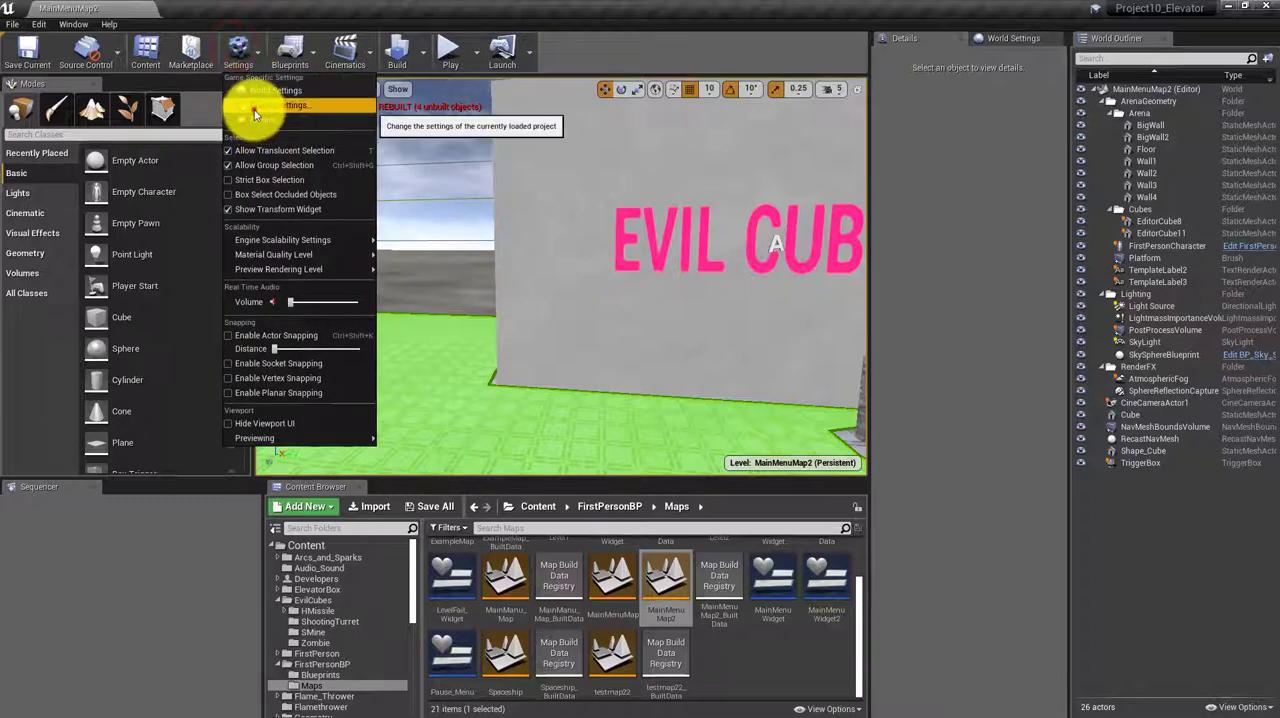
click(251, 110)
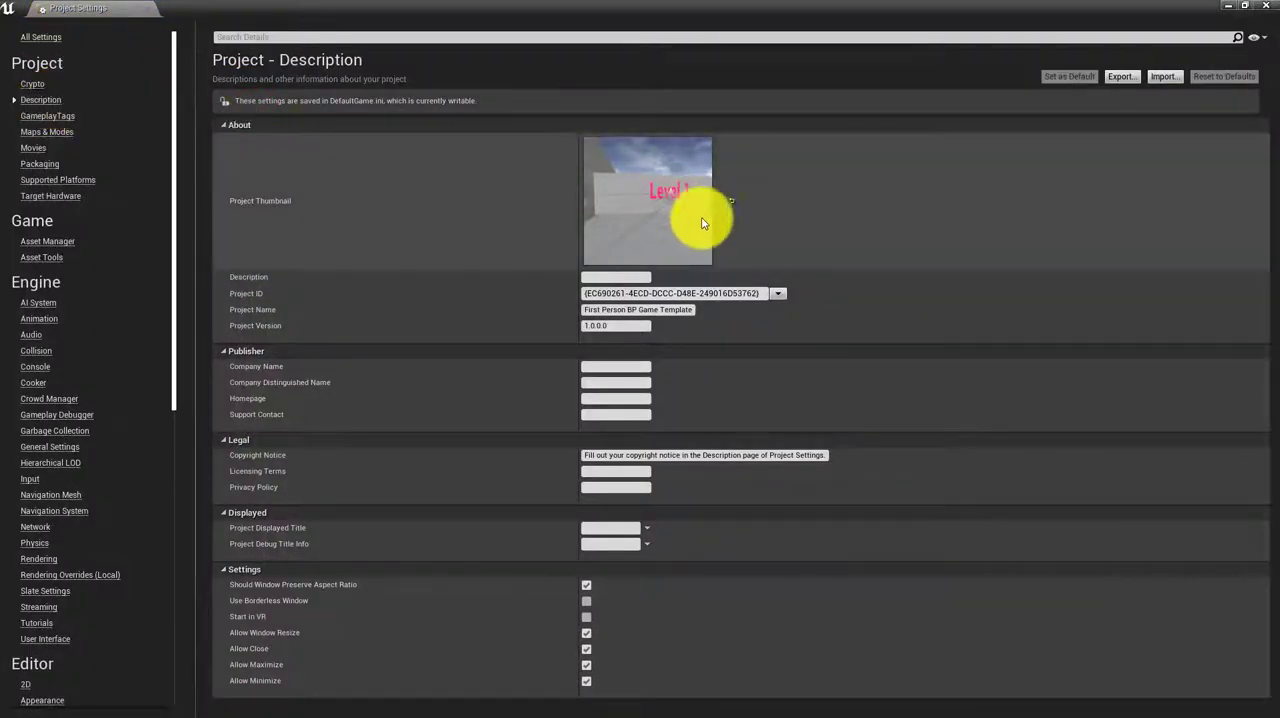
Assign Logo192x192 from the Photoshop folder of Merge Attempt 2 as the project thumbnail
click(724, 202)
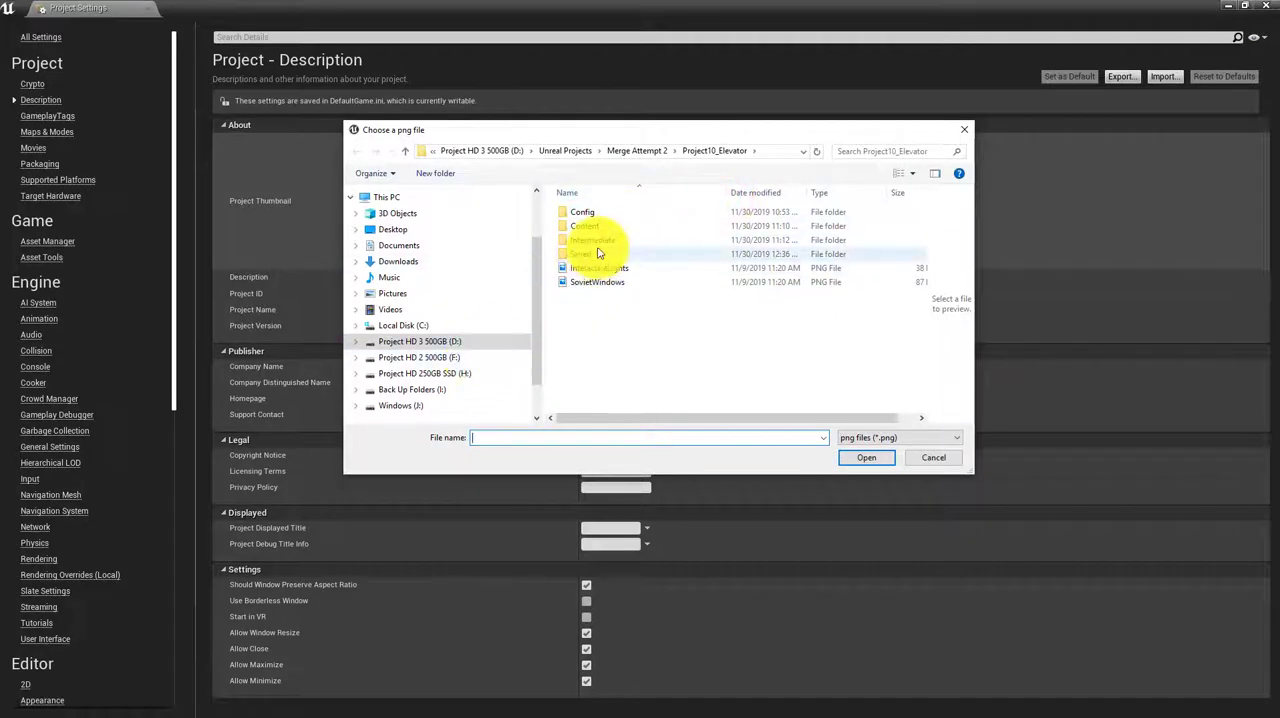
click(638, 151)
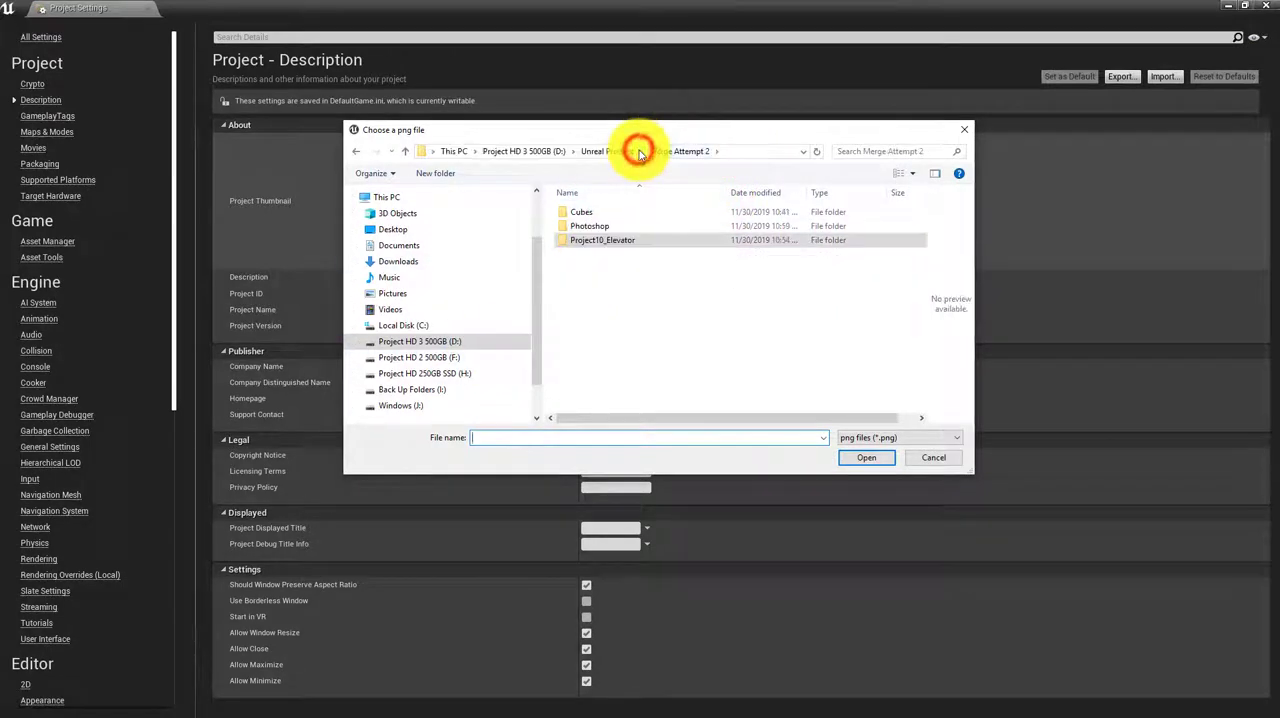
double_click(588, 226)
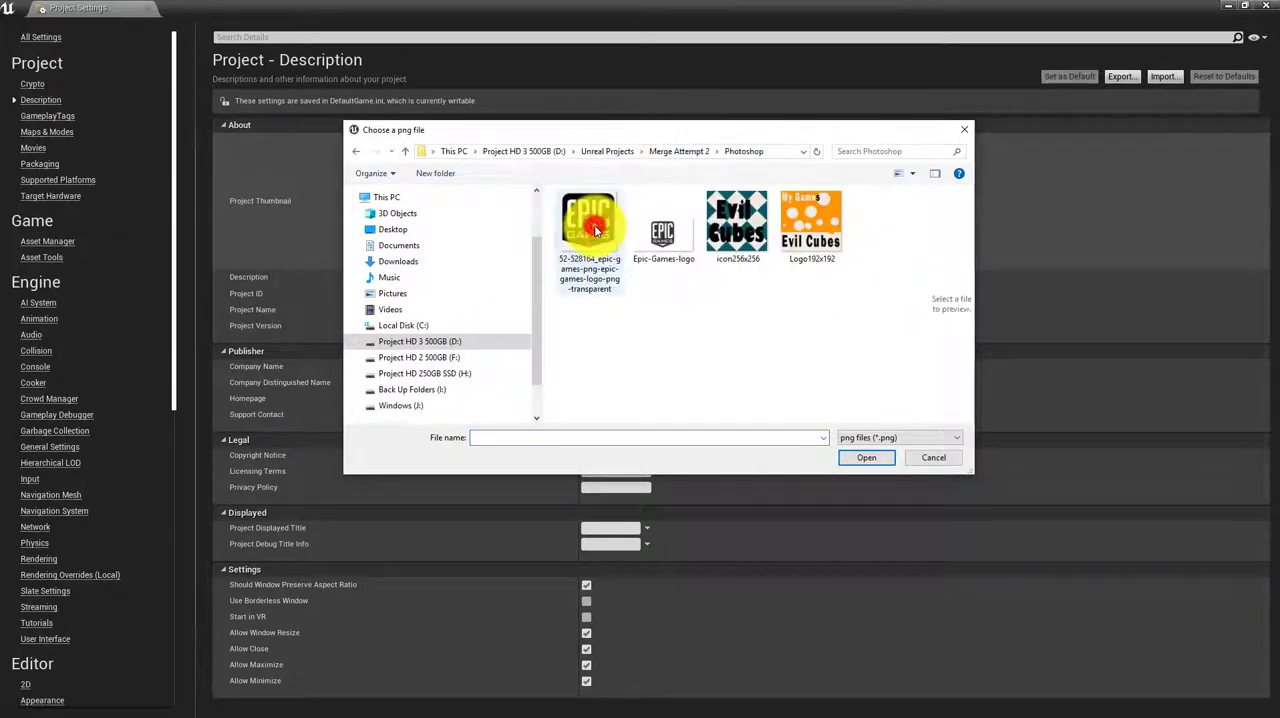
click(808, 214)
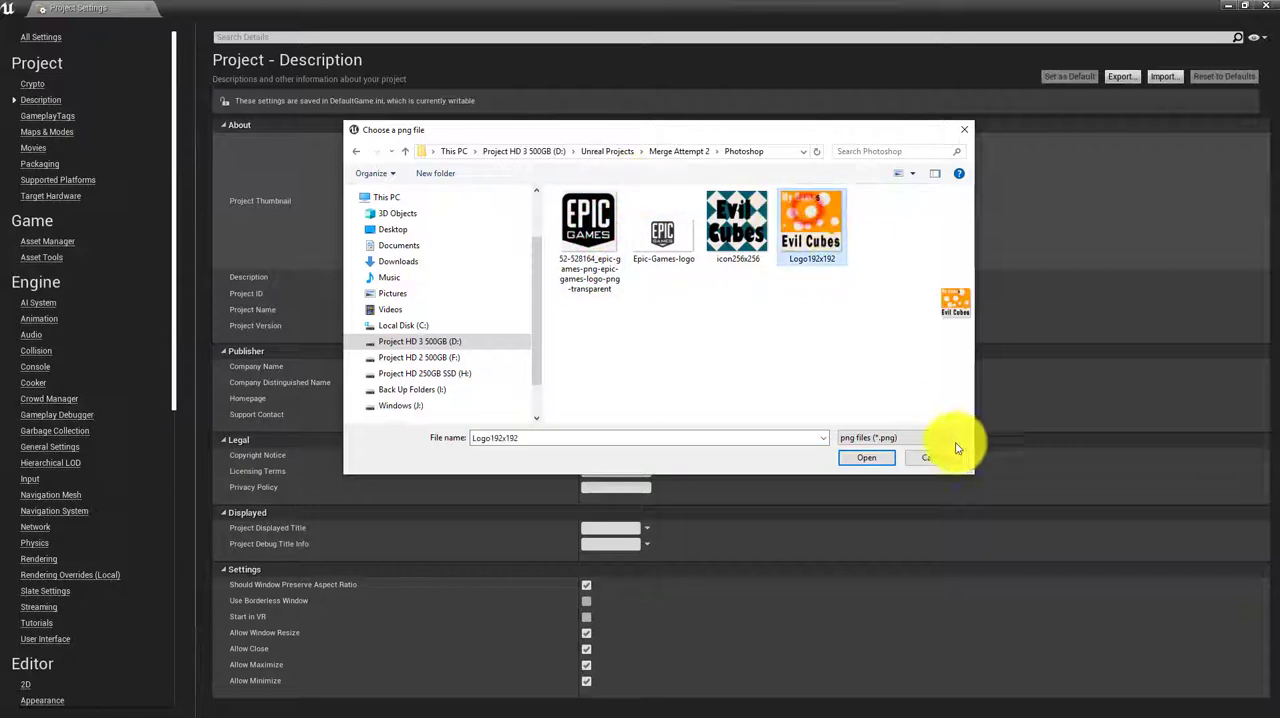
click(861, 458)
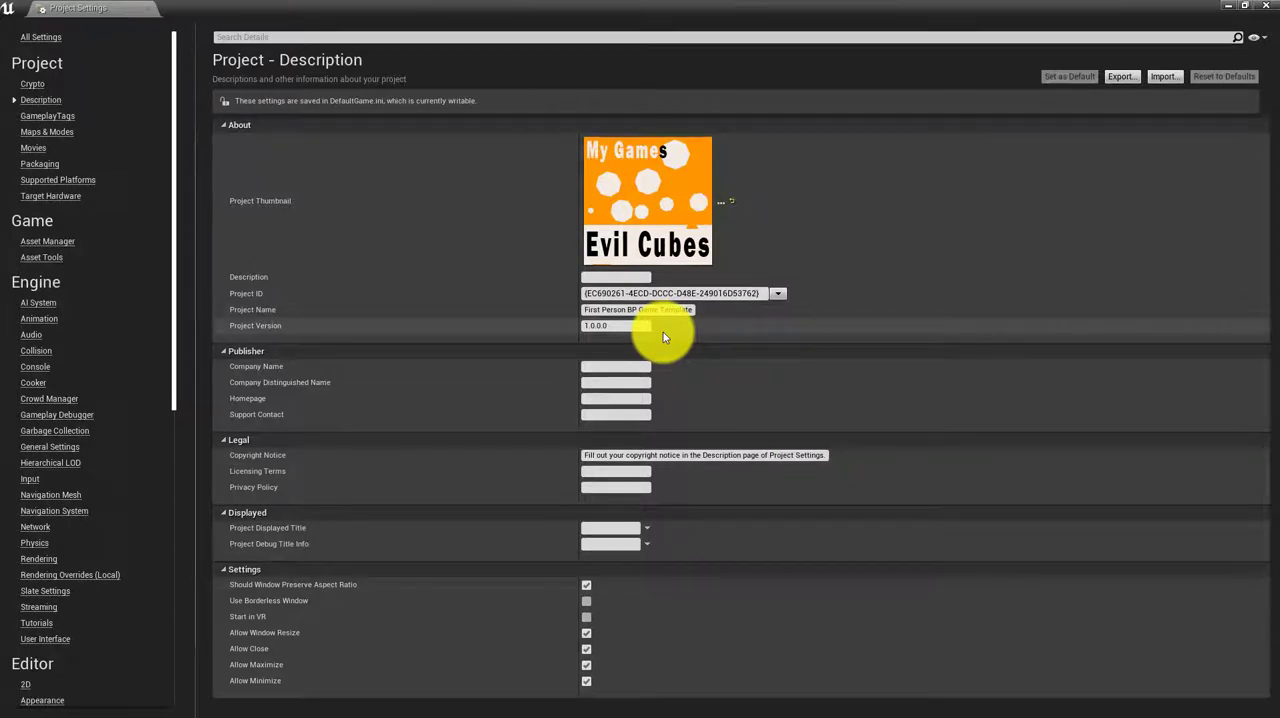
Replace the project name in the description settings with Evil_Cubes
click(598, 310)
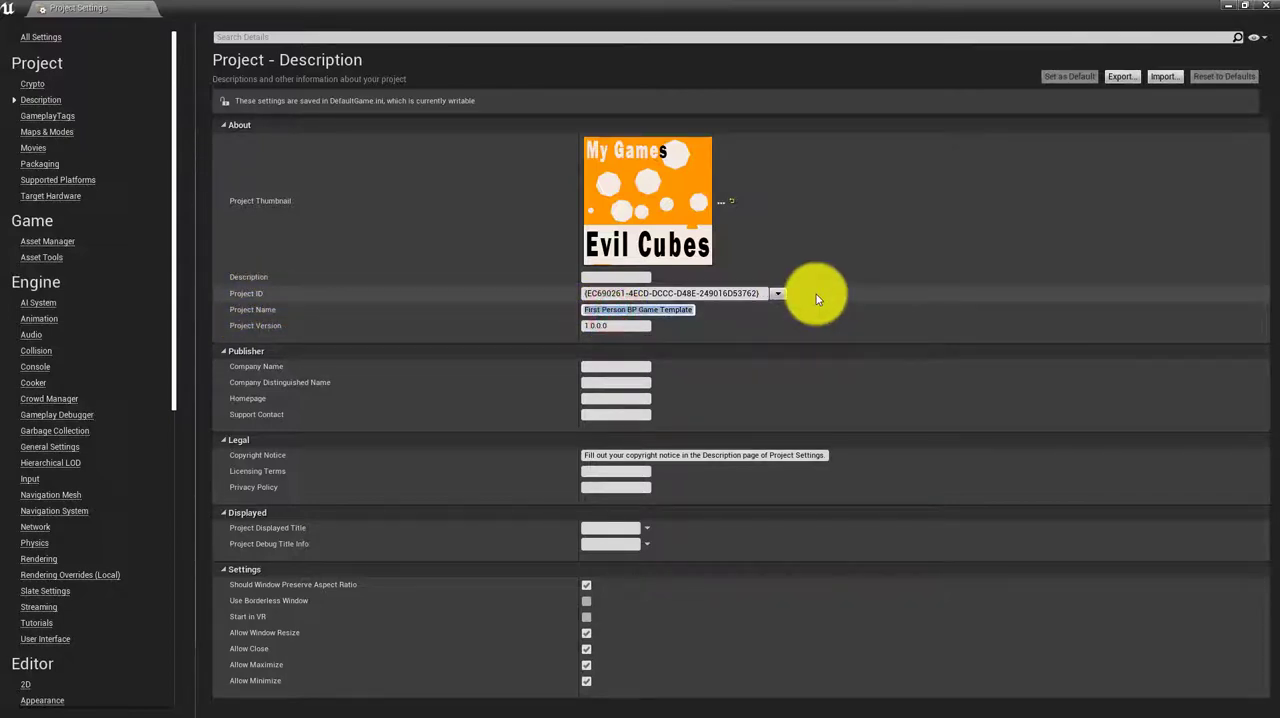
key(BackSpace)
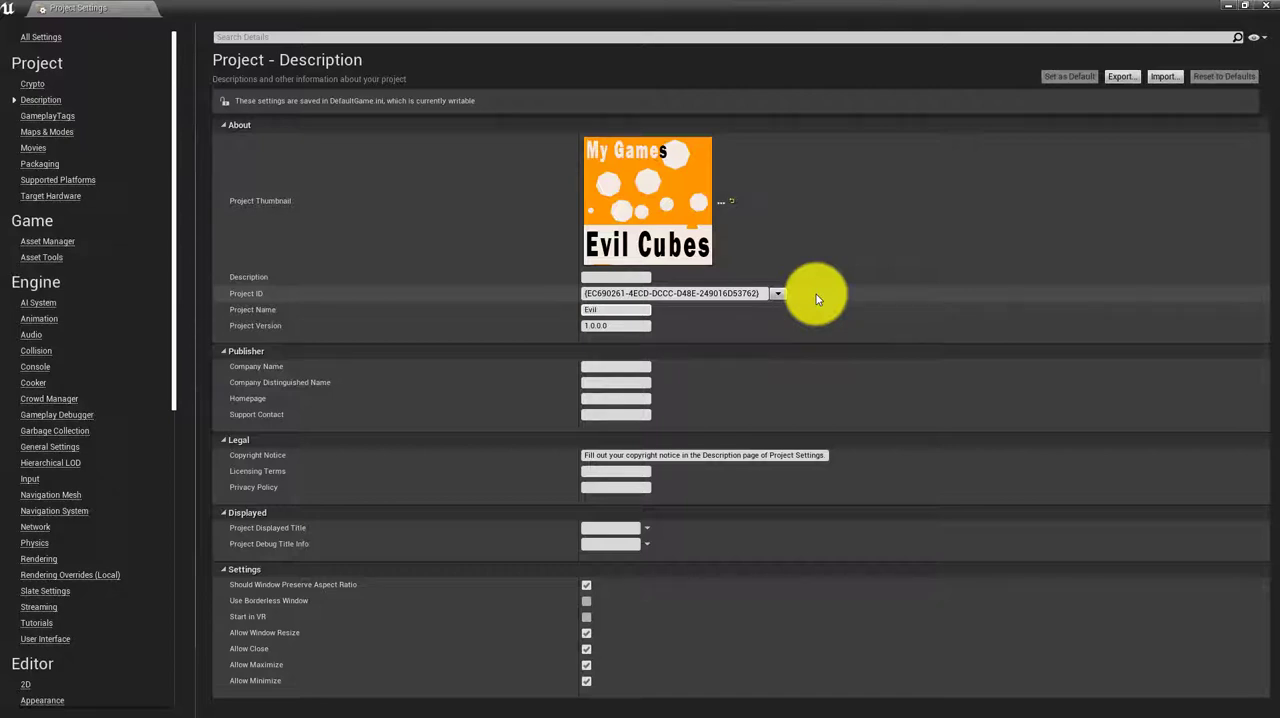
text(Evil Cubes)
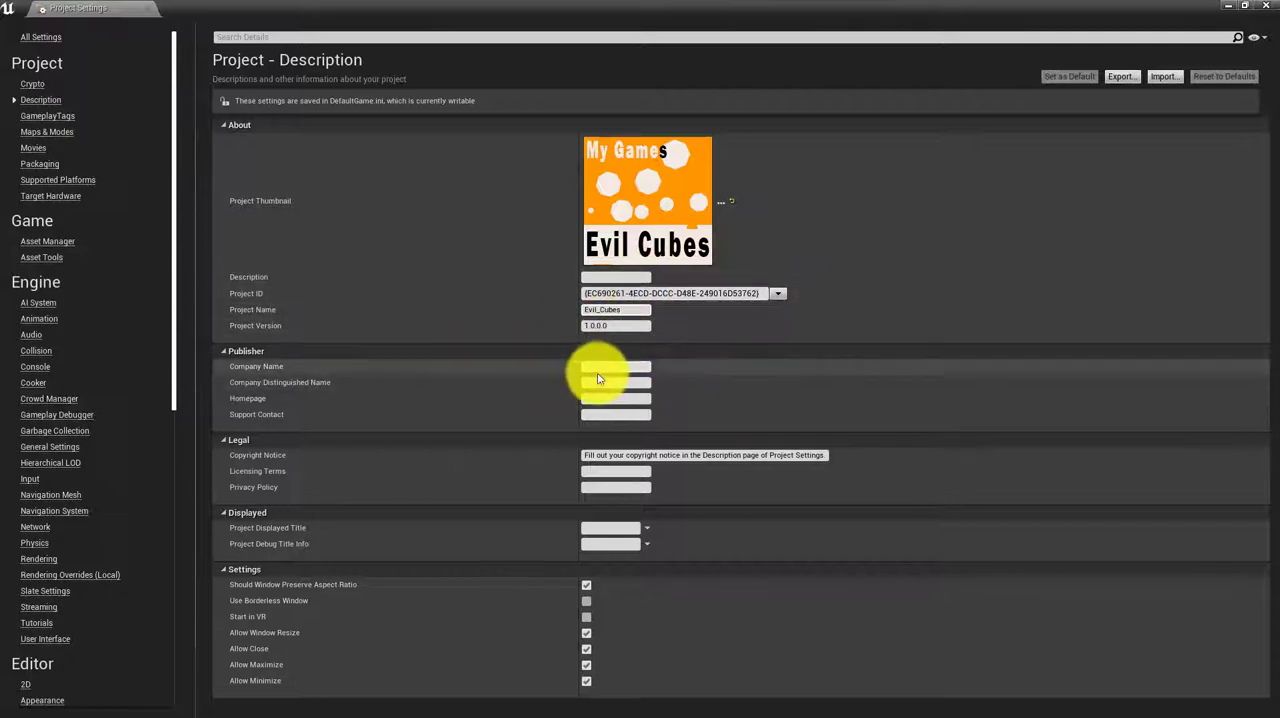
click(600, 366)
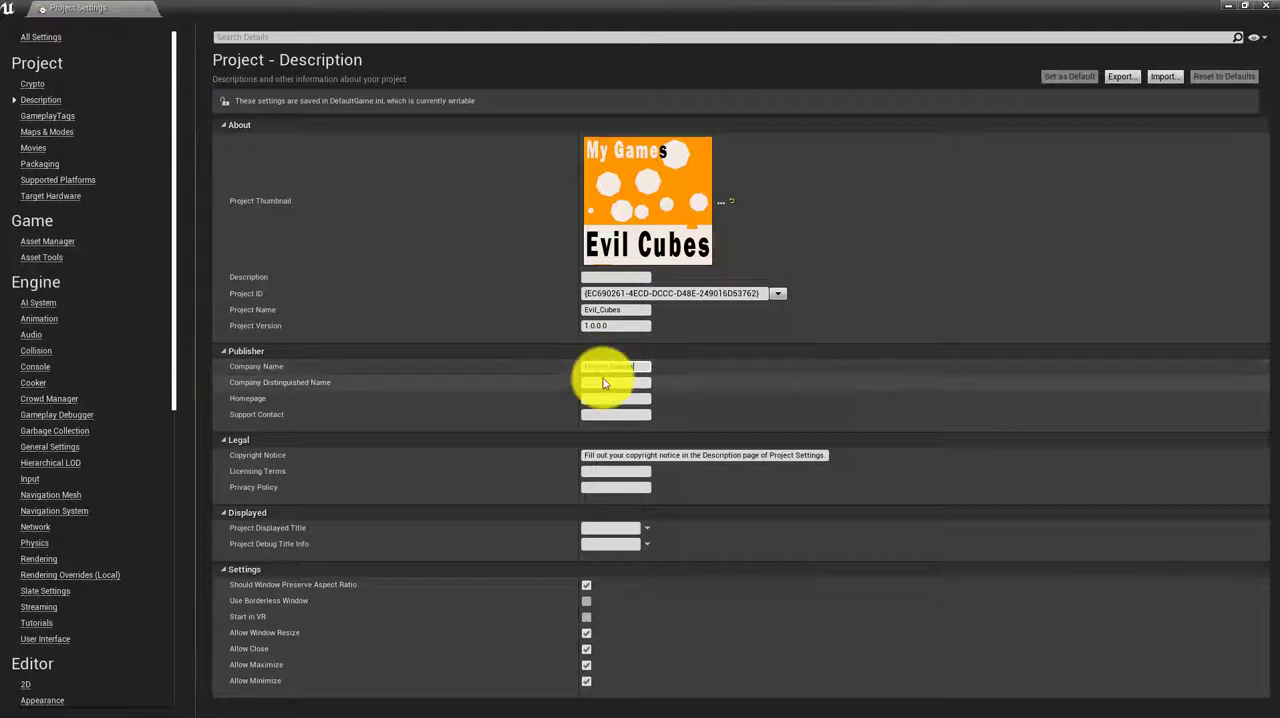
click(602, 384)
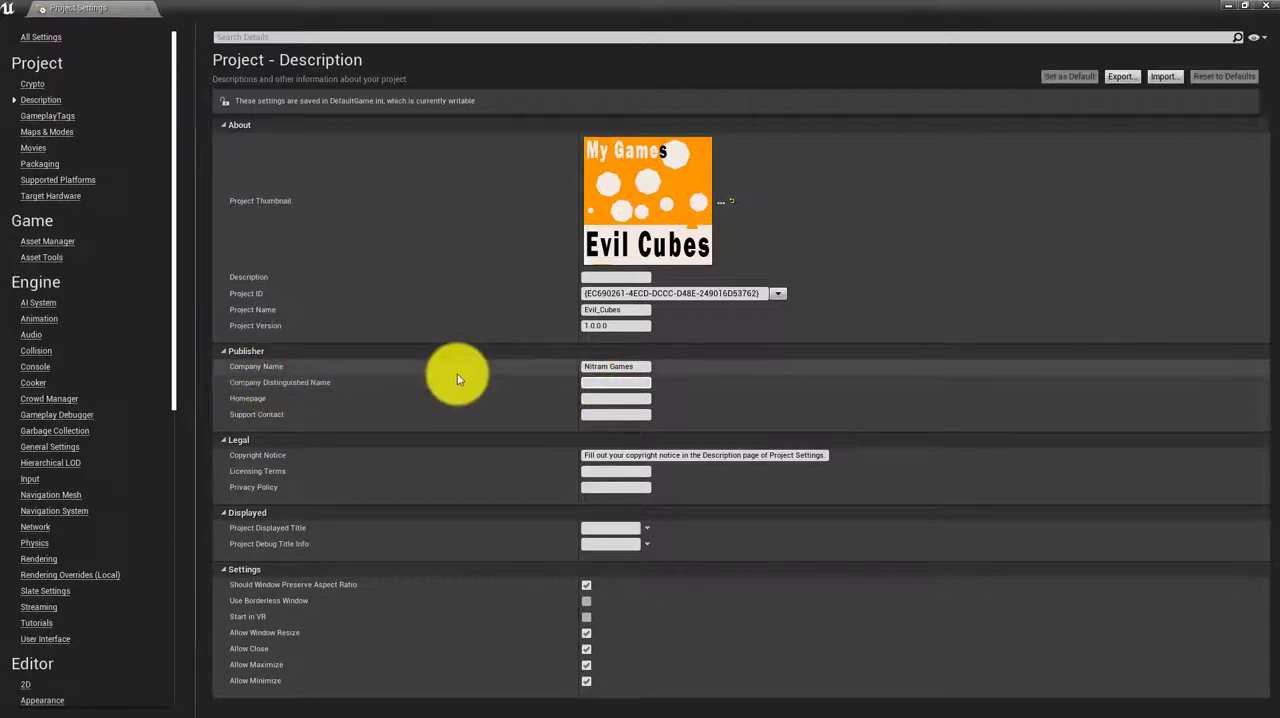
click(607, 398)
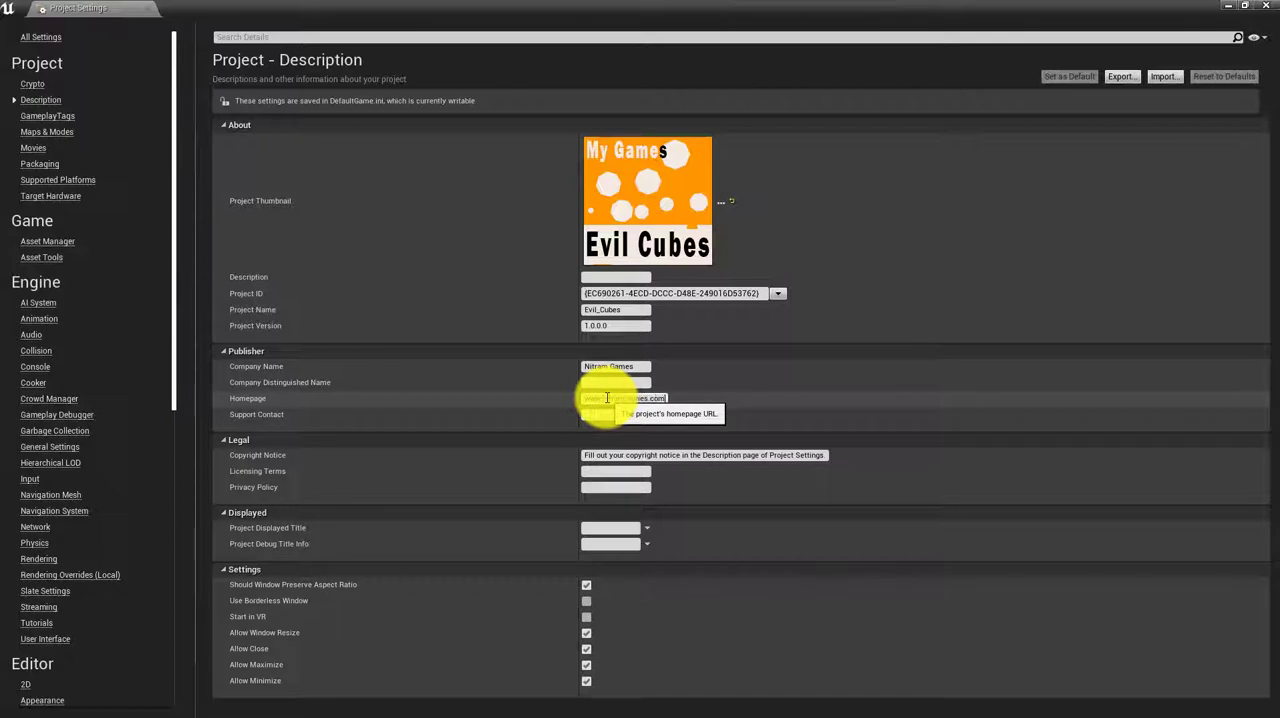
click(603, 413)
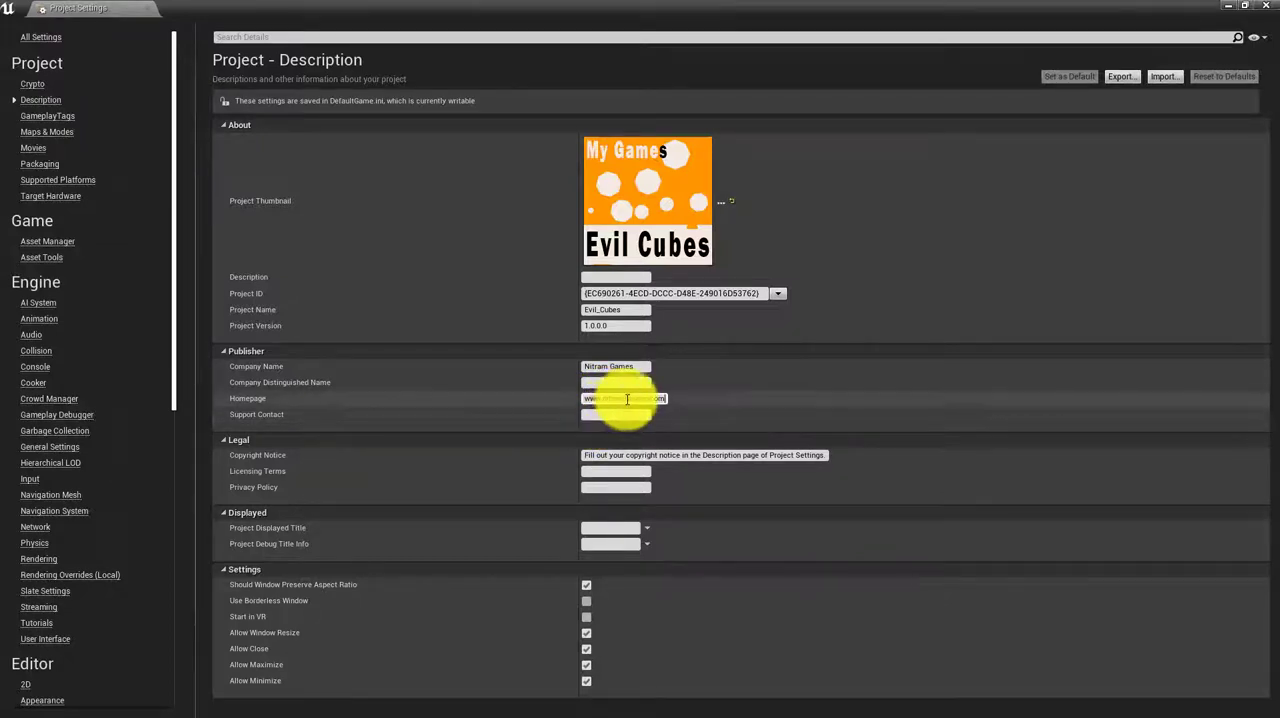
click(586, 410)
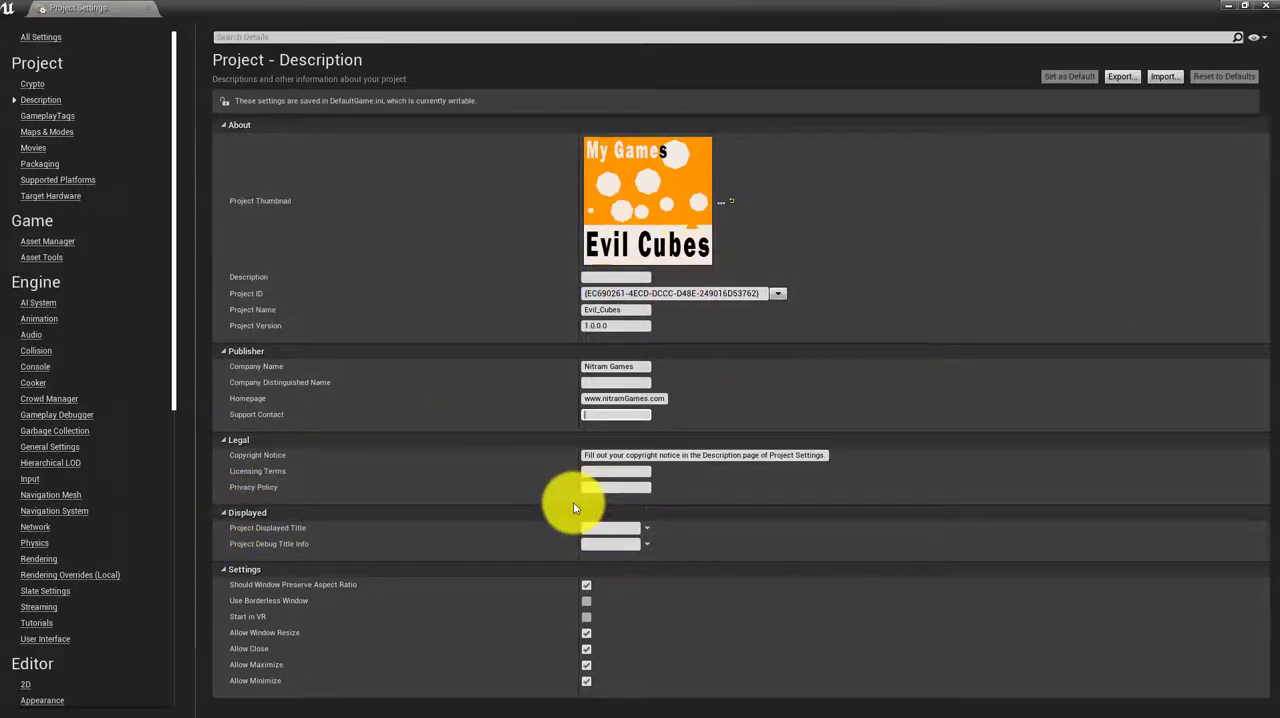
Set both the project displayed title and the project debug title info to Evil_Cubes
click(626, 527)
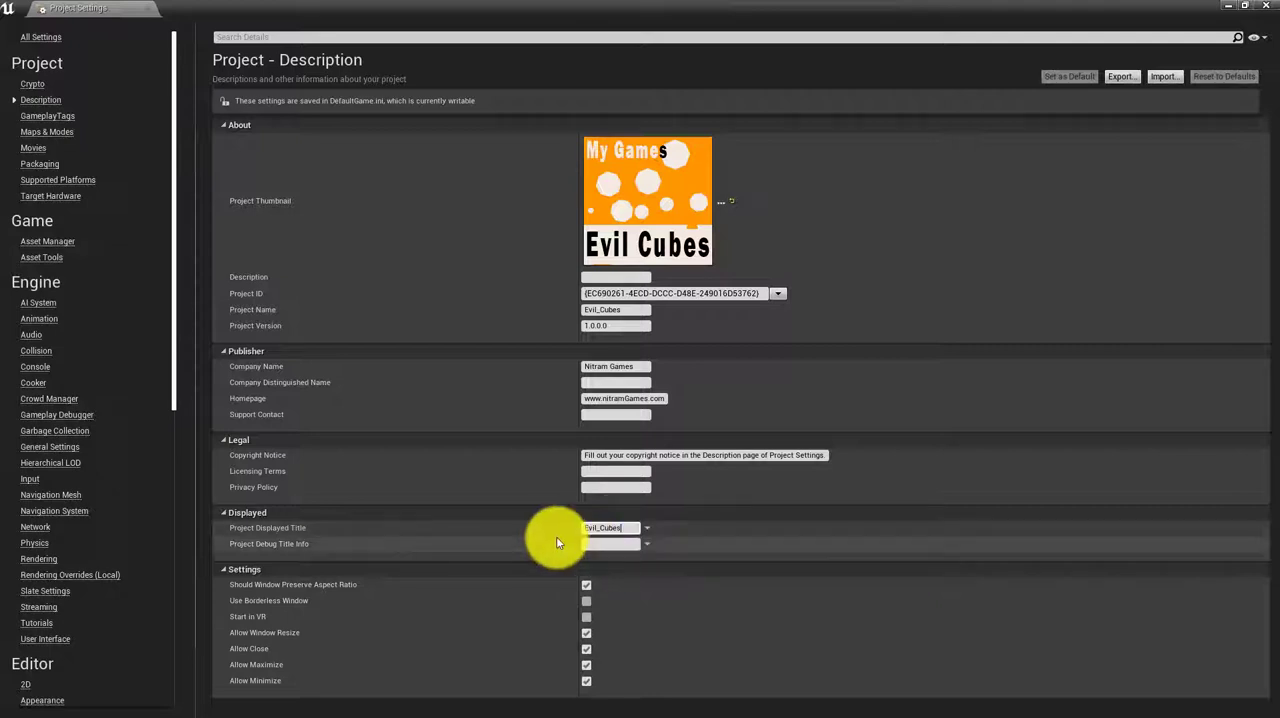
click(596, 545)
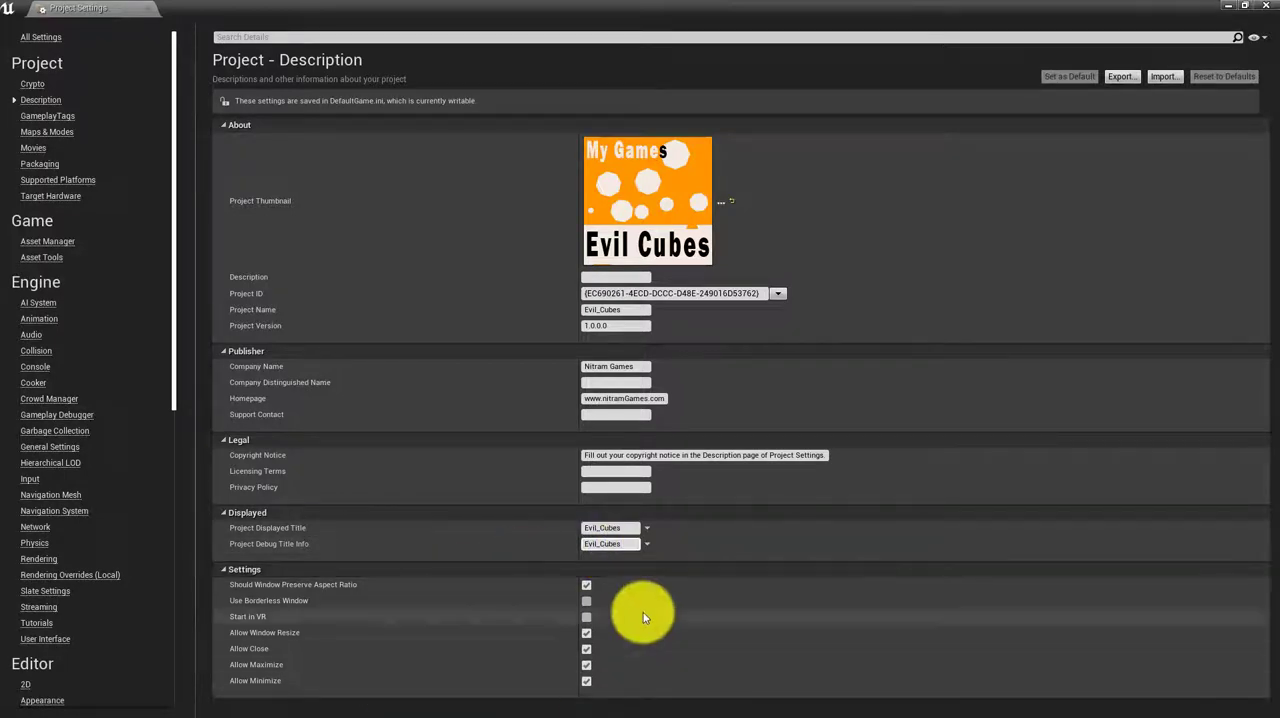
click(48, 115)
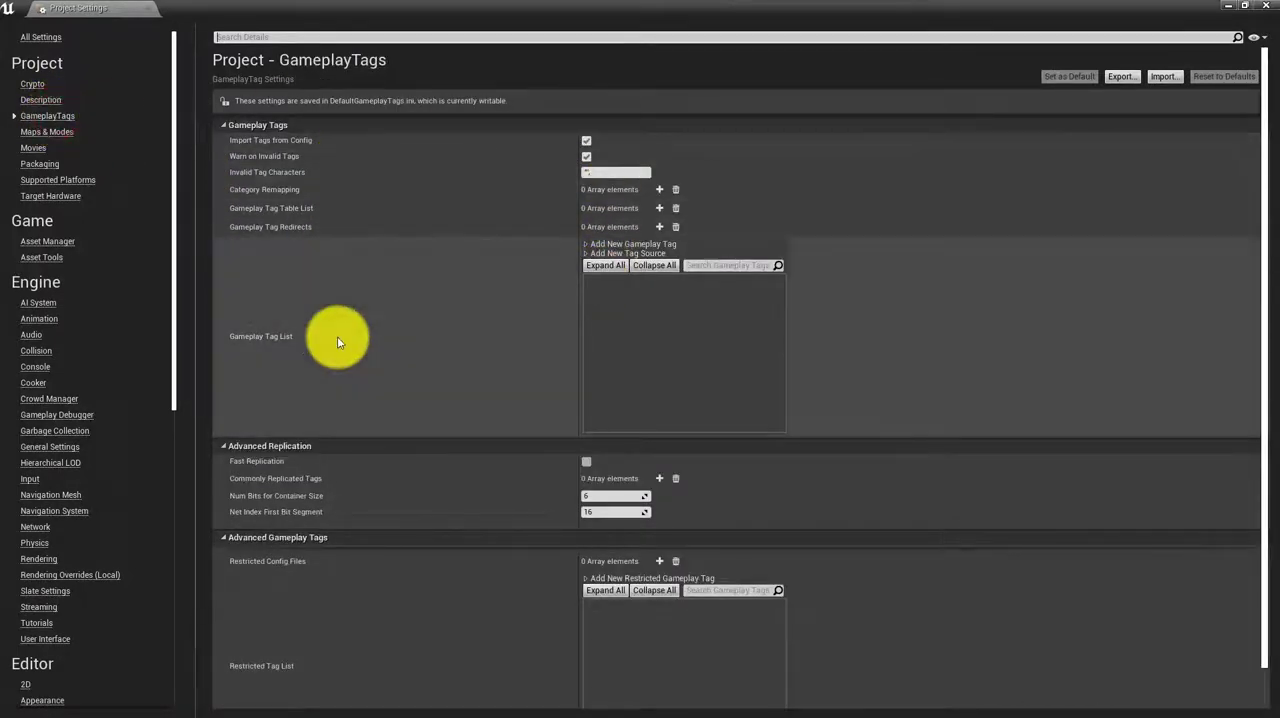
scroll(337, 342, down, 2)
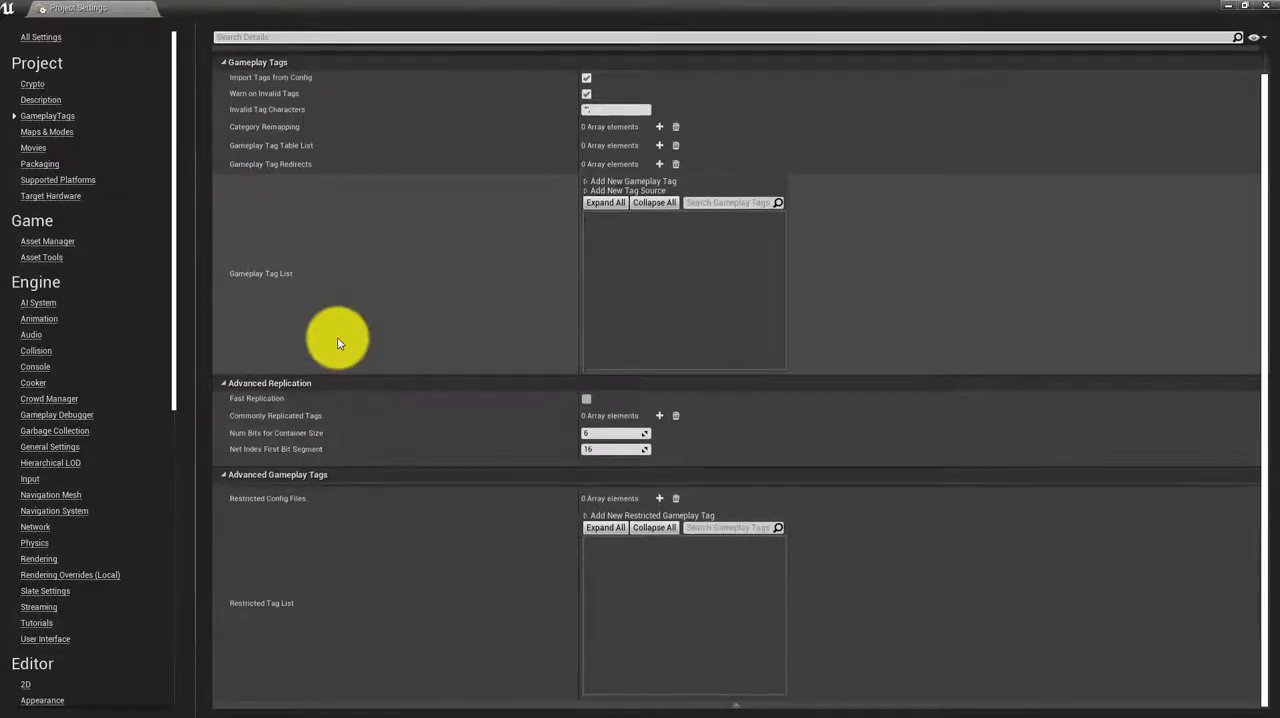
scroll(337, 342, up, 2)
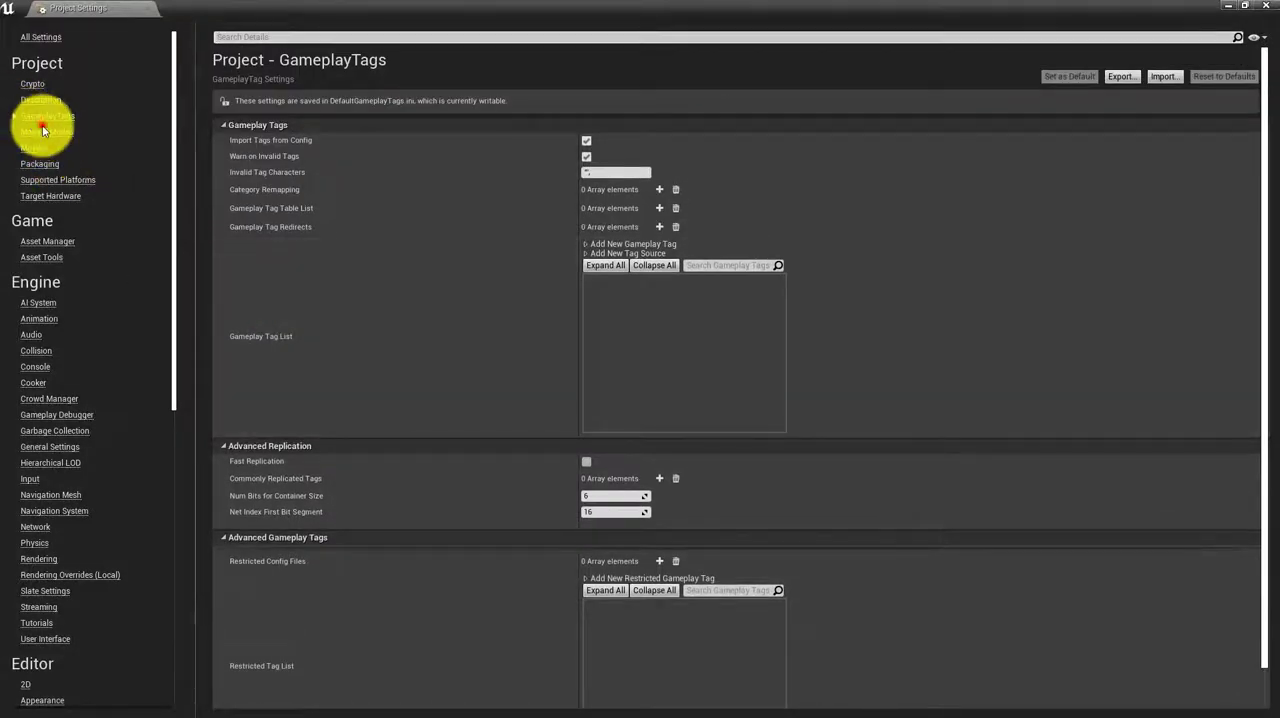
Set the editor startup map to MainMenuMap2 in the Maps & Modes settings
click(44, 131)
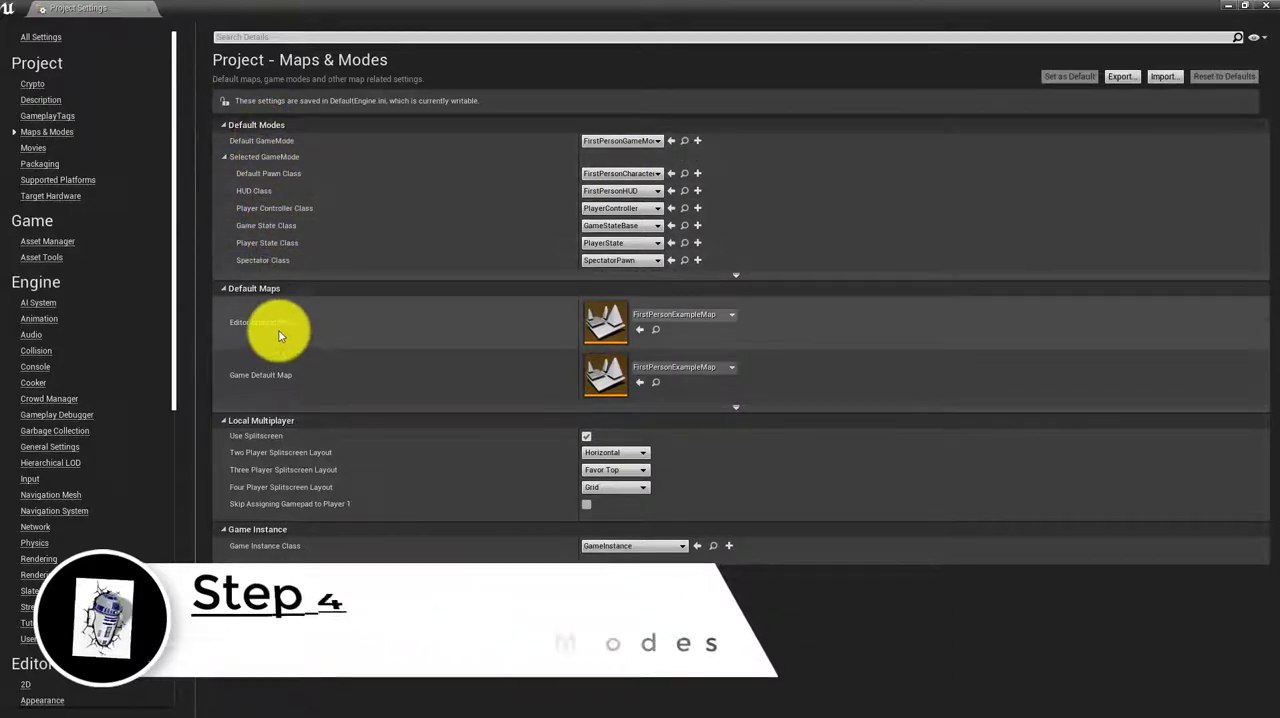
click(710, 315)
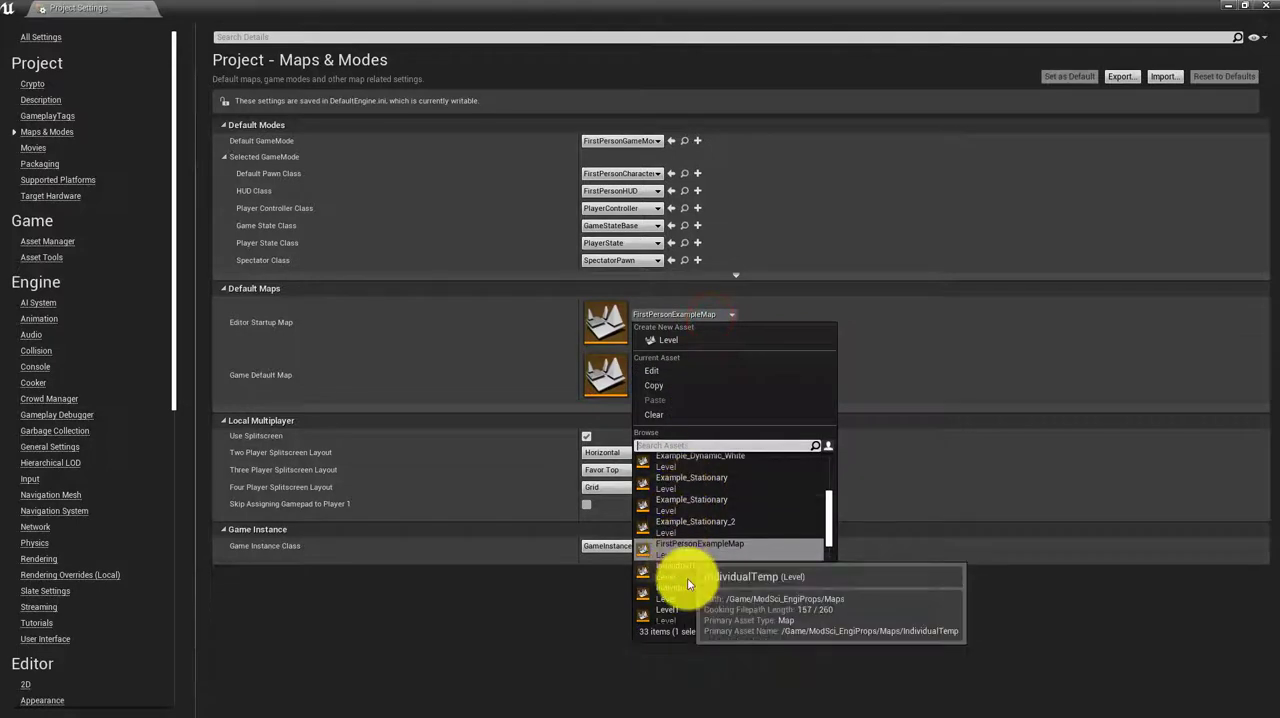
scroll(680, 555, down, 3)
click(699, 548)
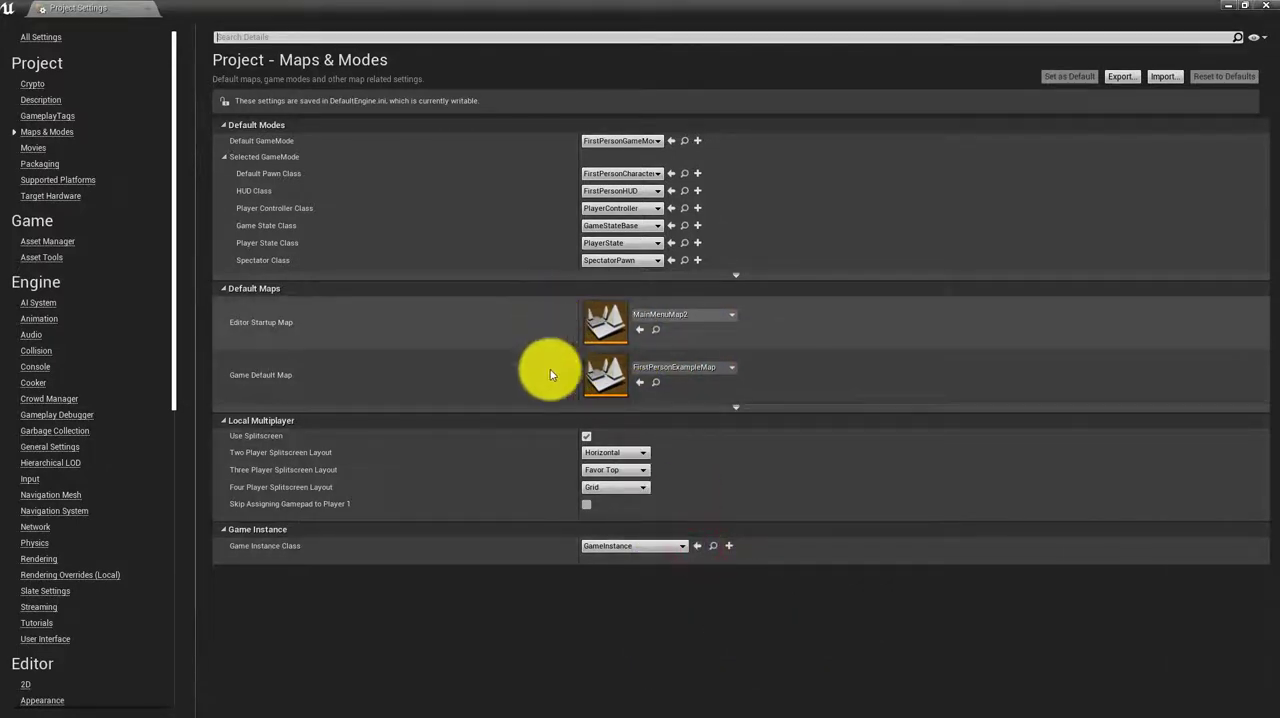
Set the game default map to MainMenuMap2 and keep GameInstance as the game instance class
click(663, 364)
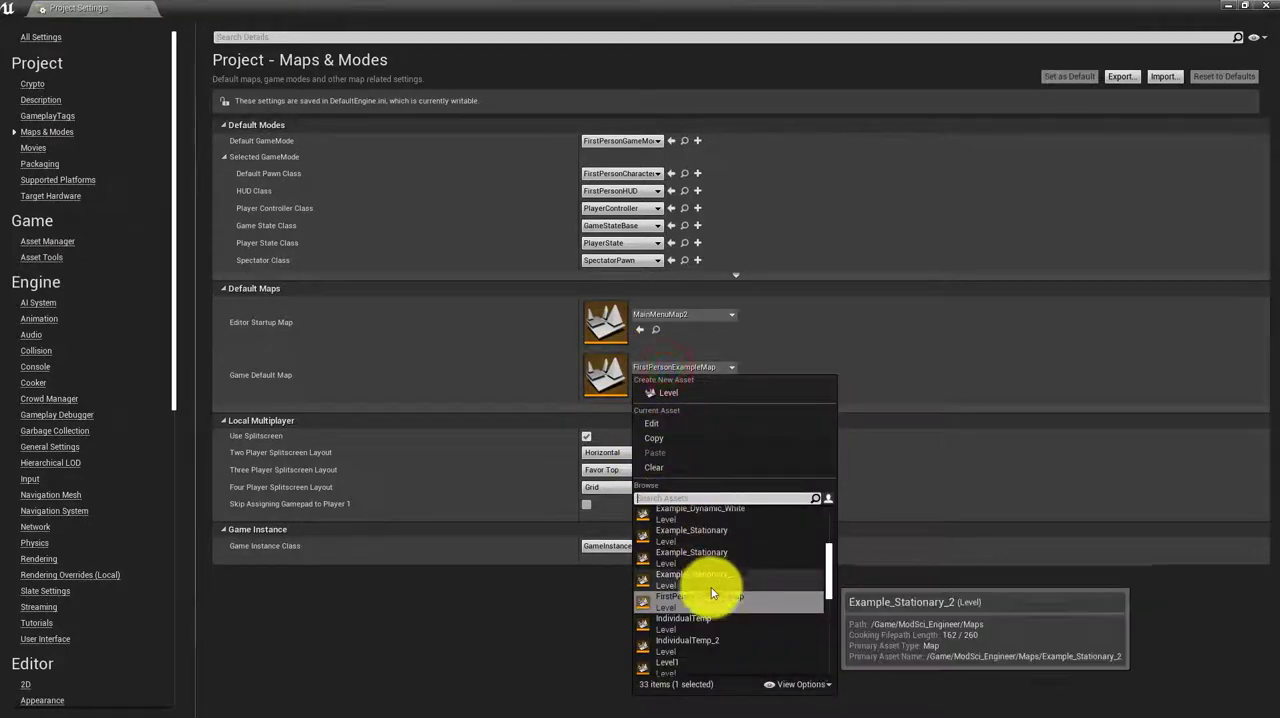
scroll(705, 611, down, 5)
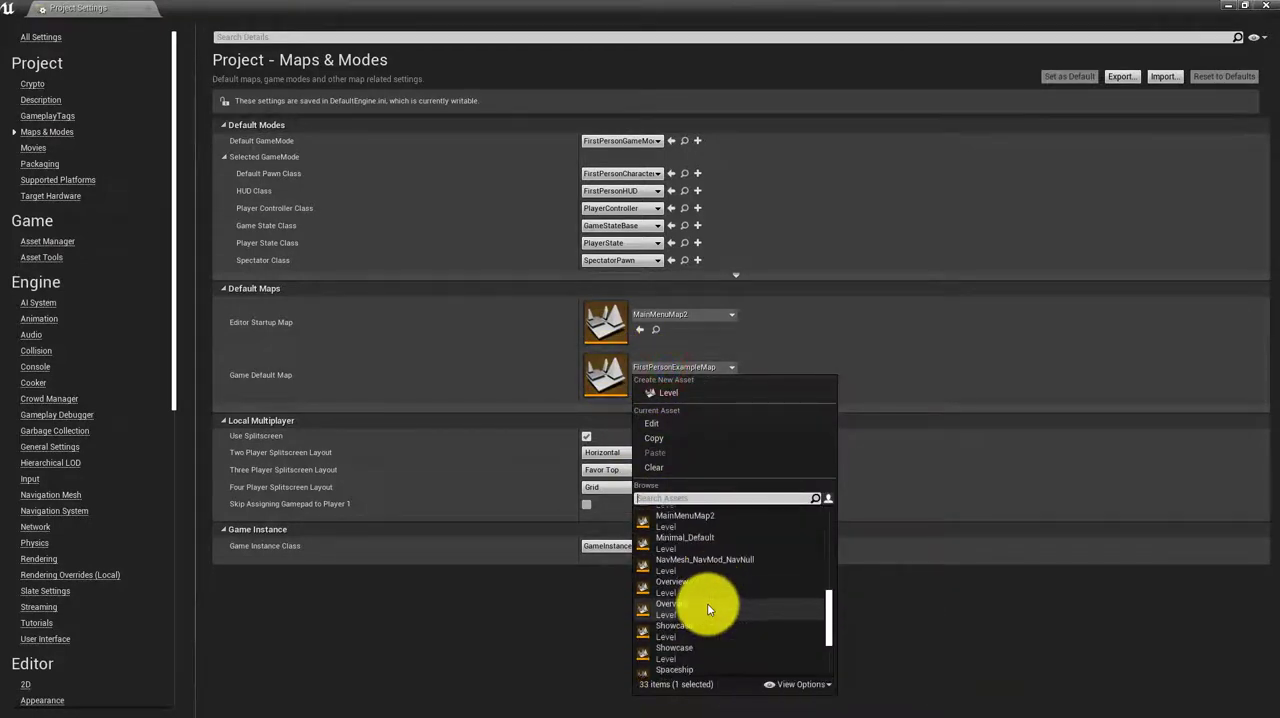
scroll(707, 608, down, 5)
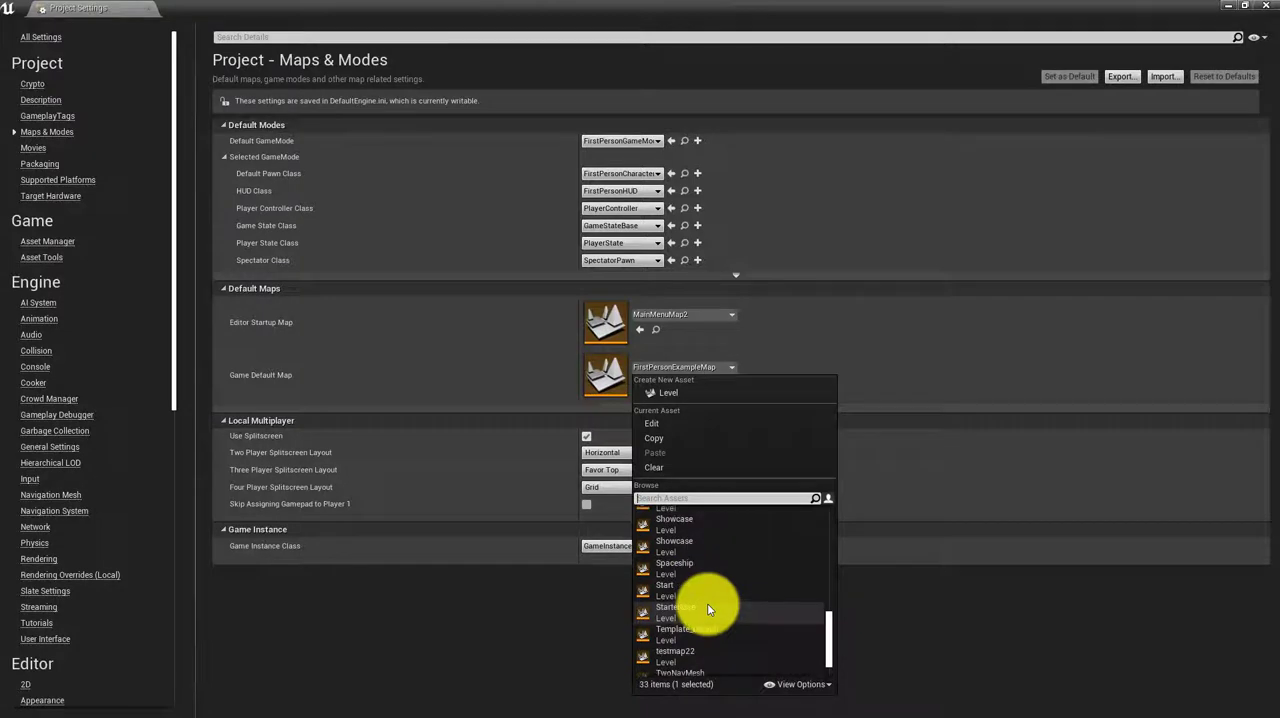
scroll(707, 603, up, 3)
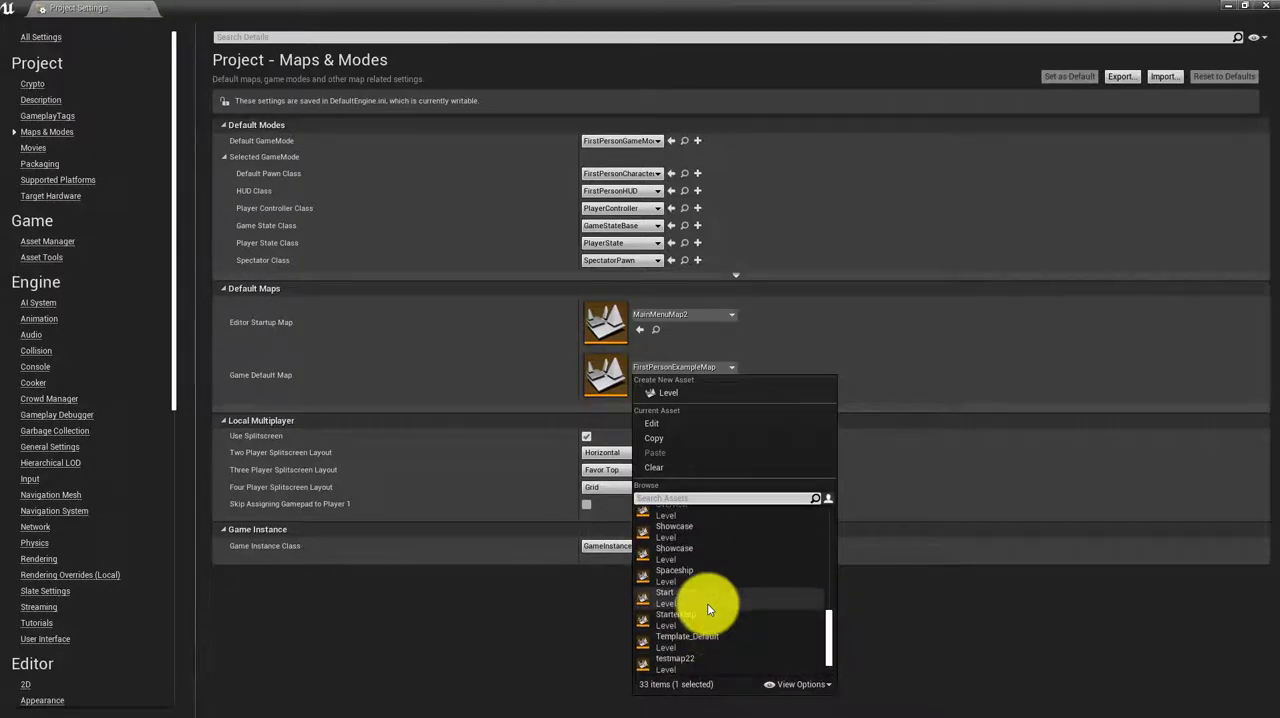
scroll(707, 603, up, 6)
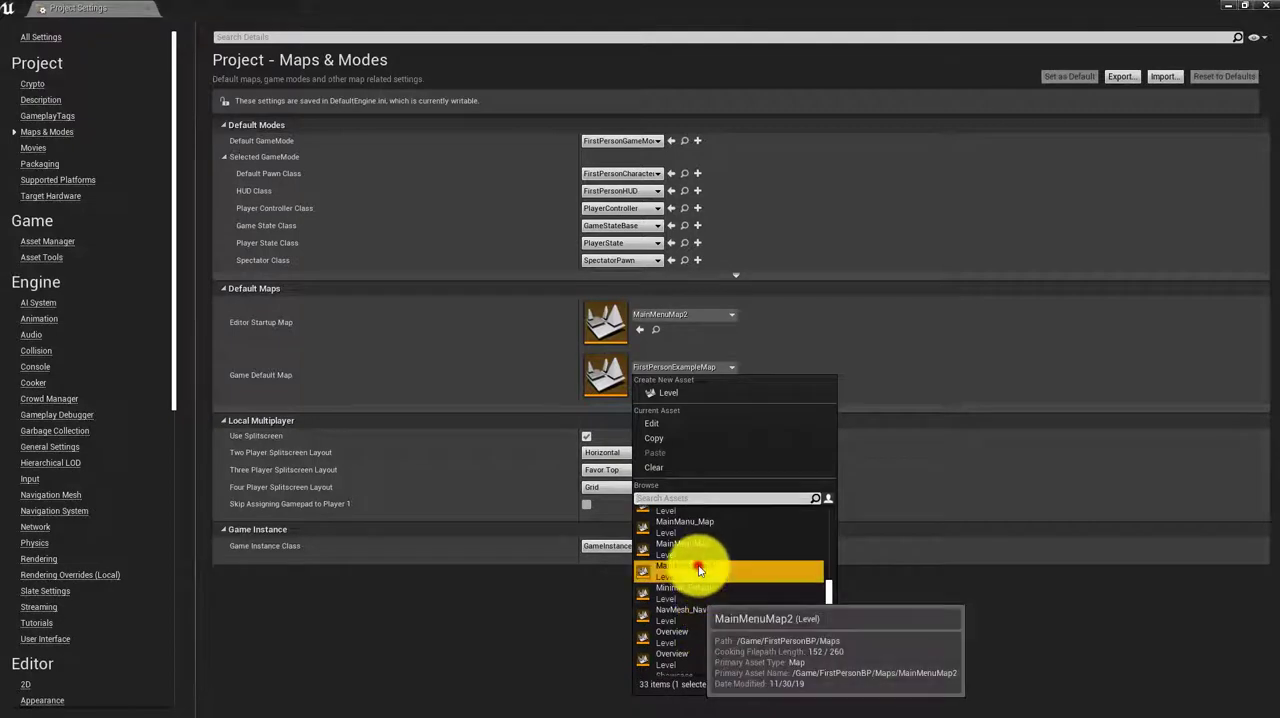
click(700, 568)
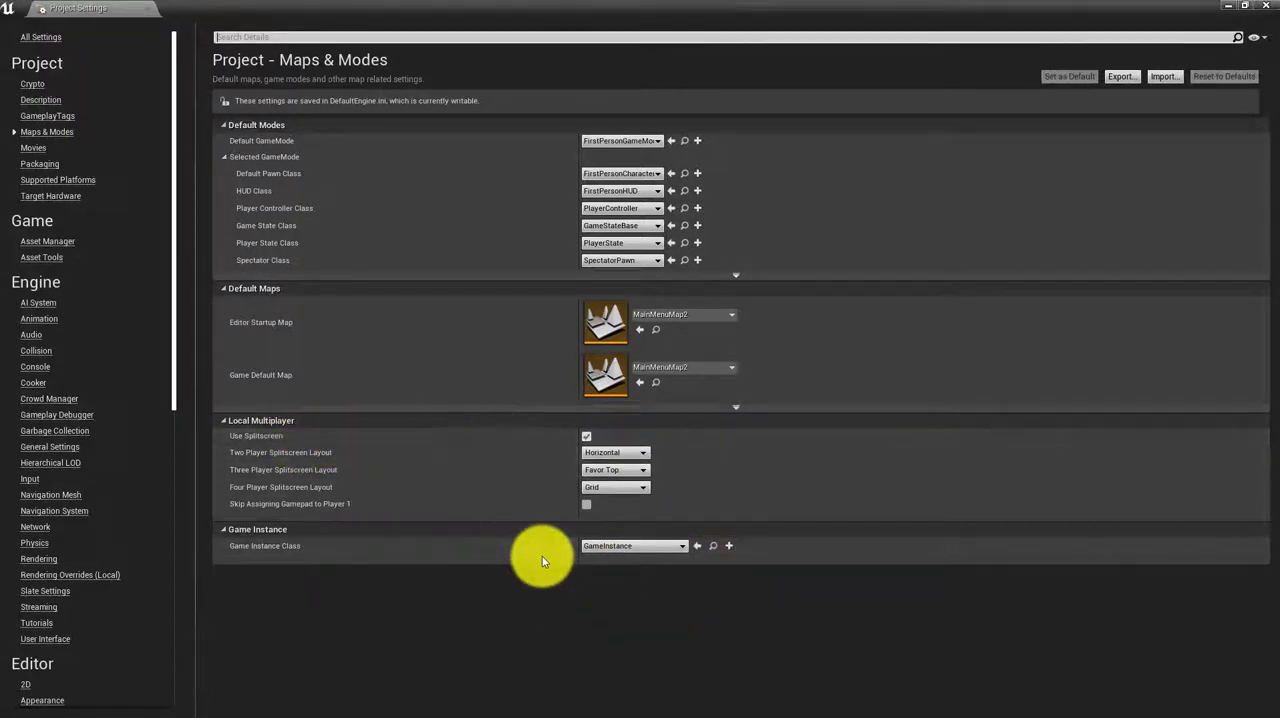
click(645, 545)
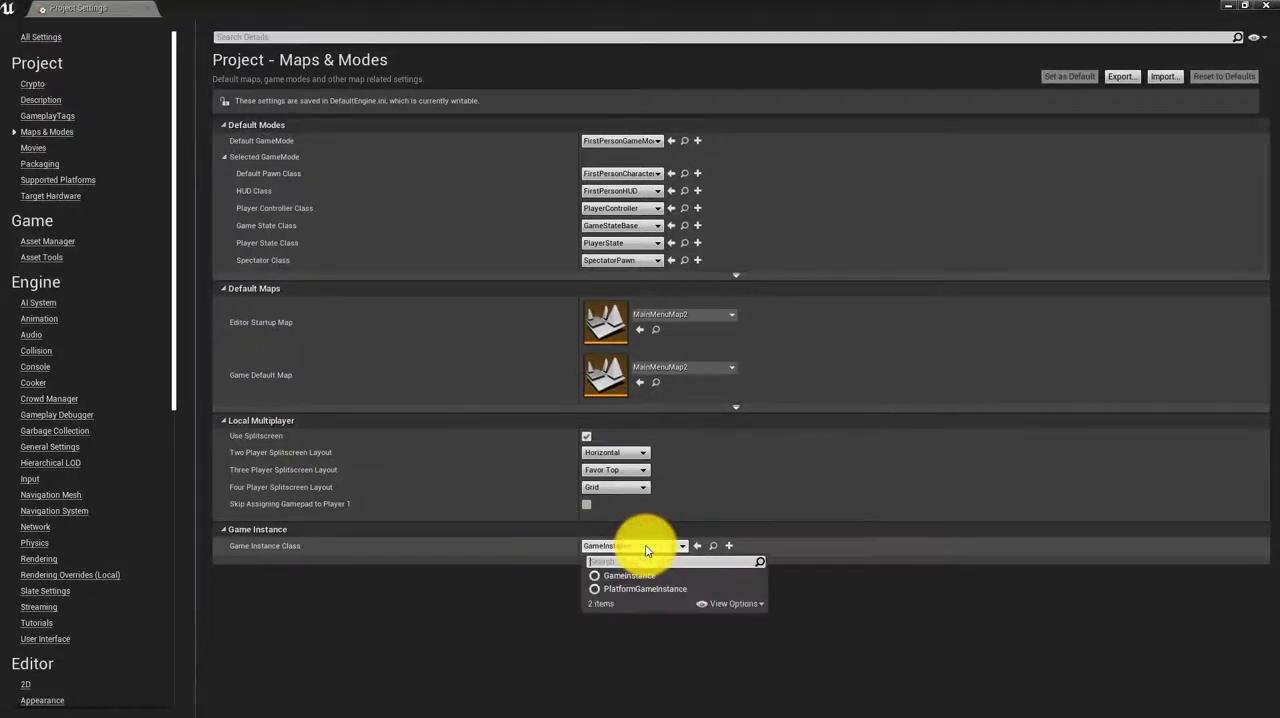
click(645, 548)
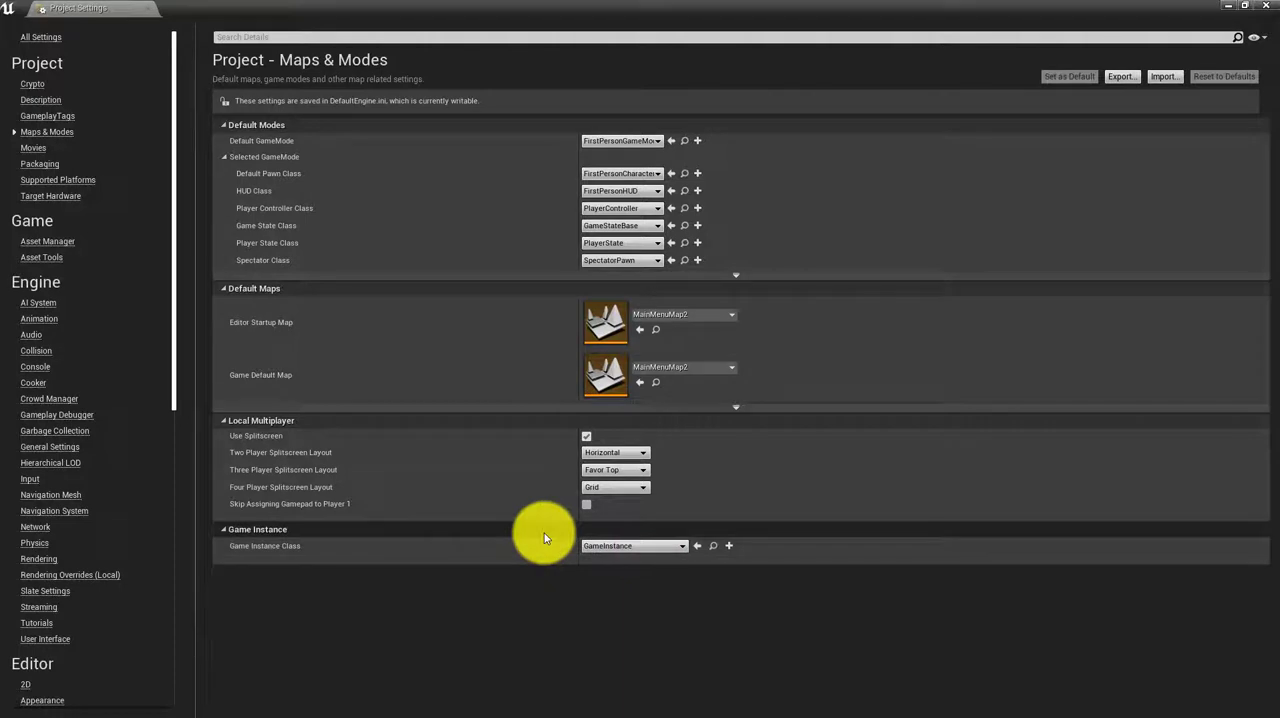
Set the project's packaging Build option to Always and keep Development as the build configuration
click(27, 166)
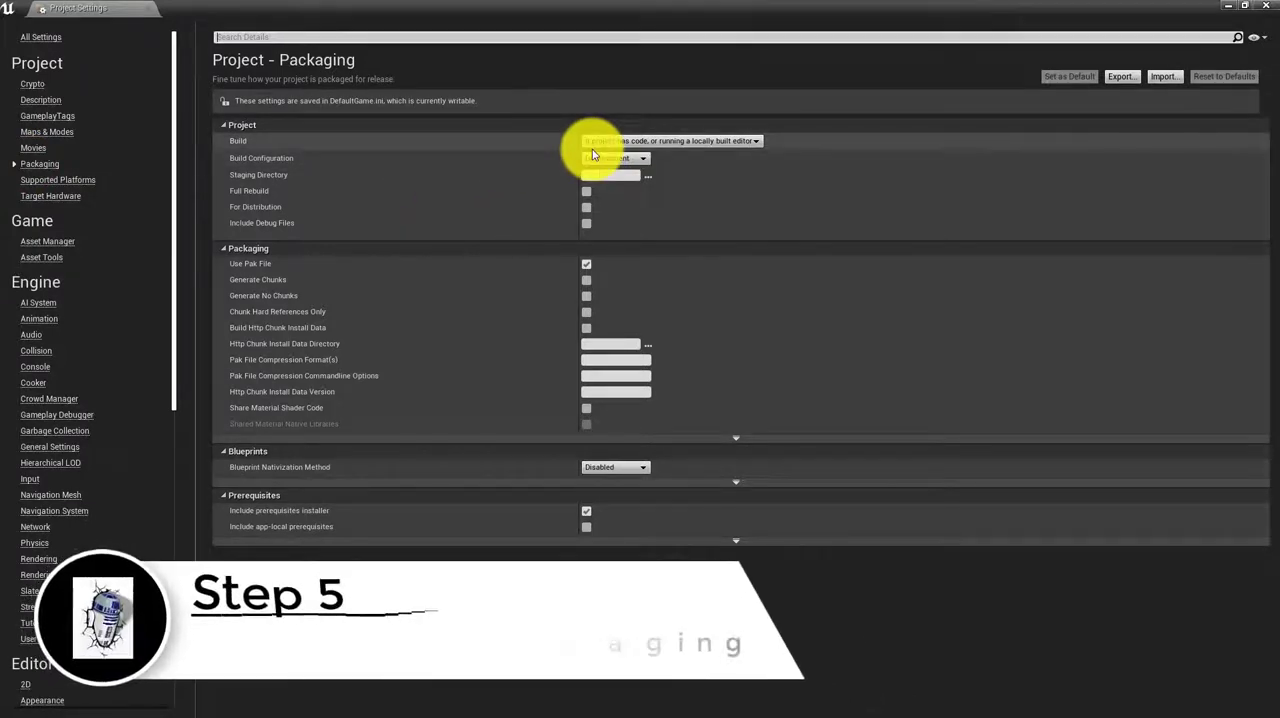
click(675, 145)
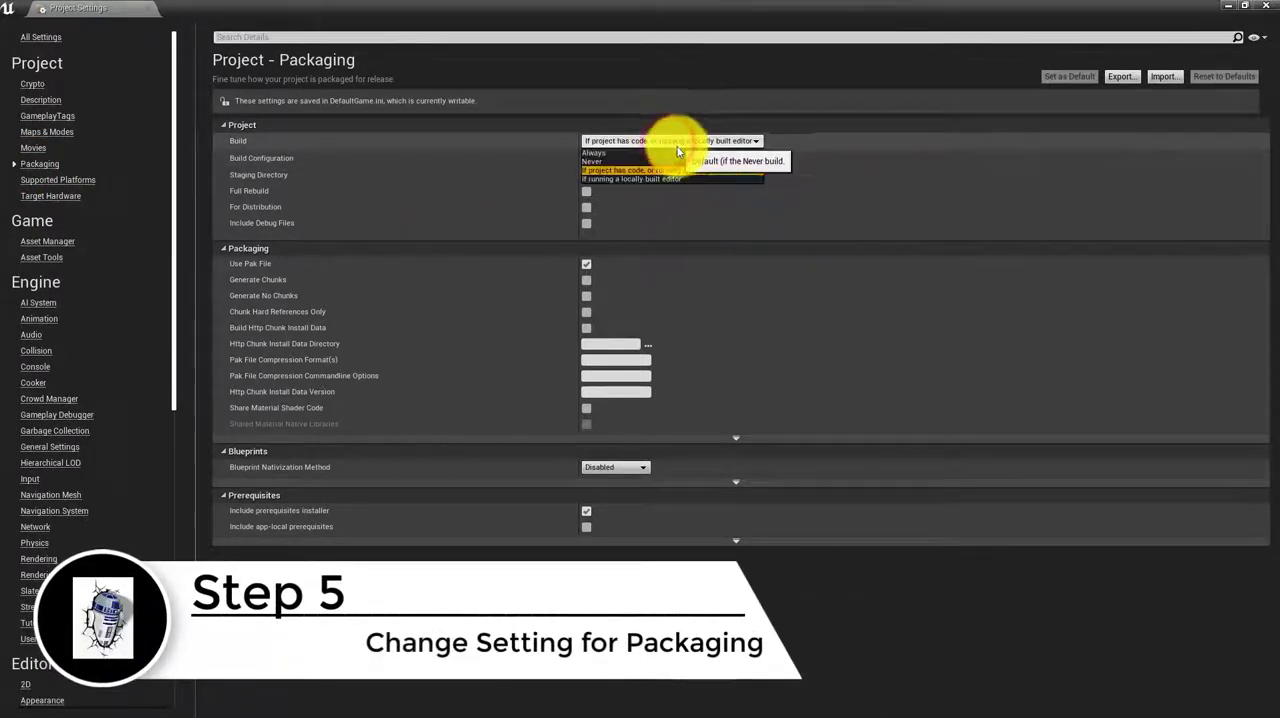
click(655, 153)
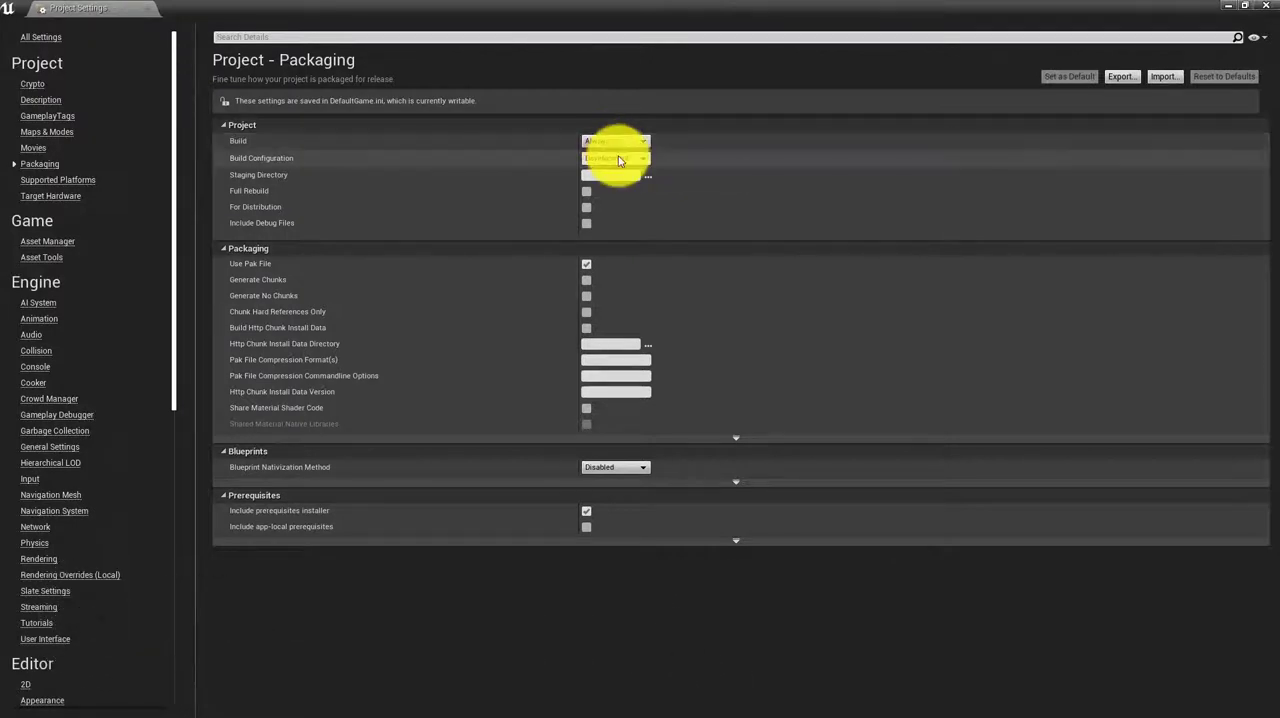
click(614, 158)
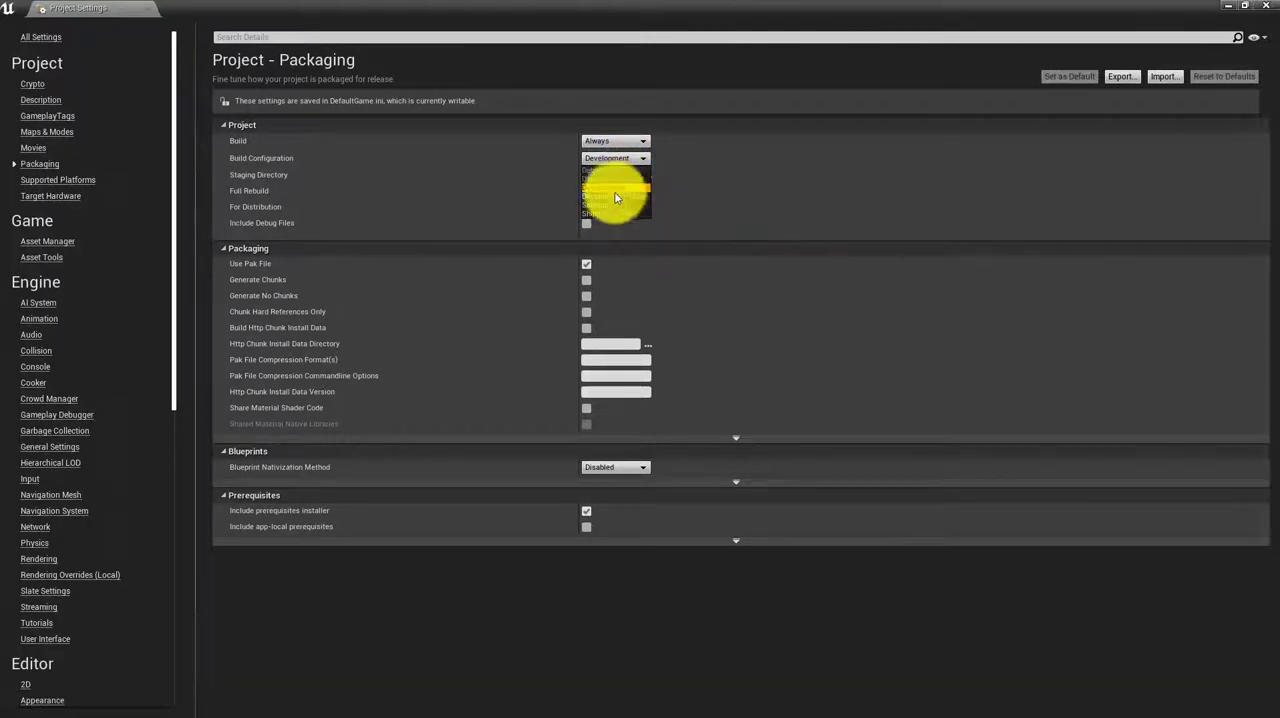
click(615, 188)
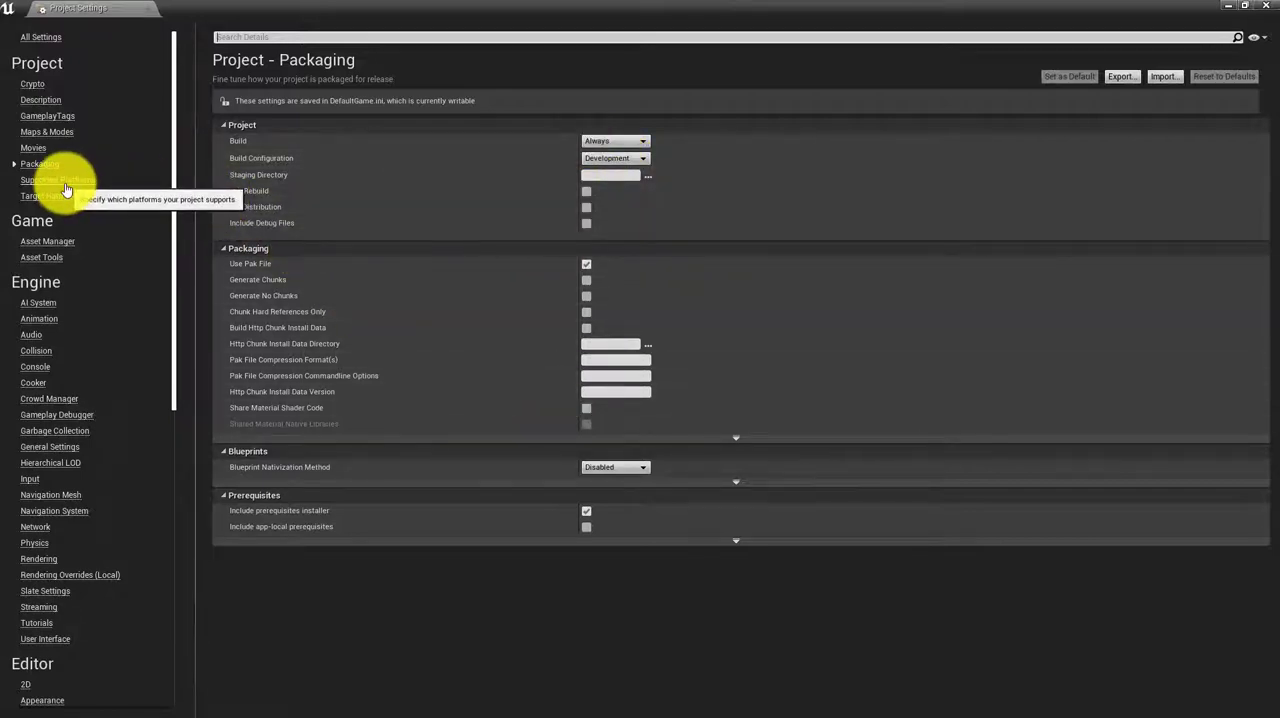
Review the project's supported platforms and the Windows platform's splash and game icon settings, and close Project Settings
click(31, 181)
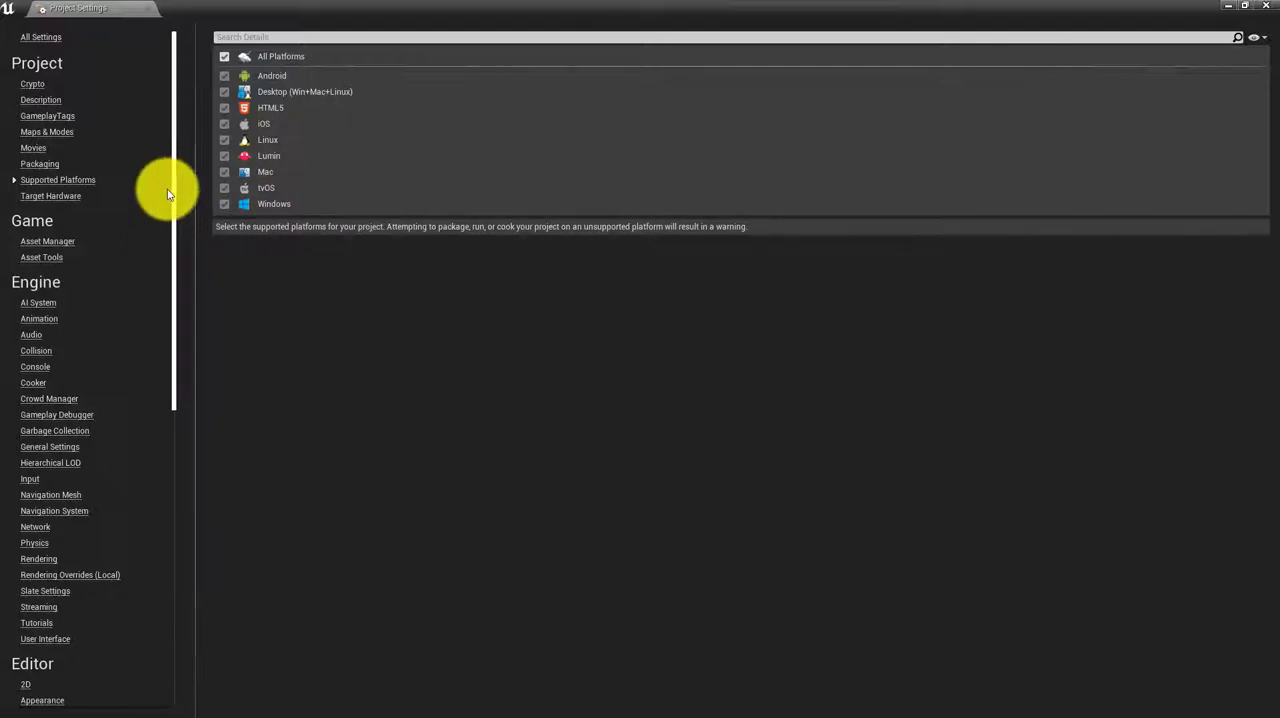
drag(174, 187, 151, 531)
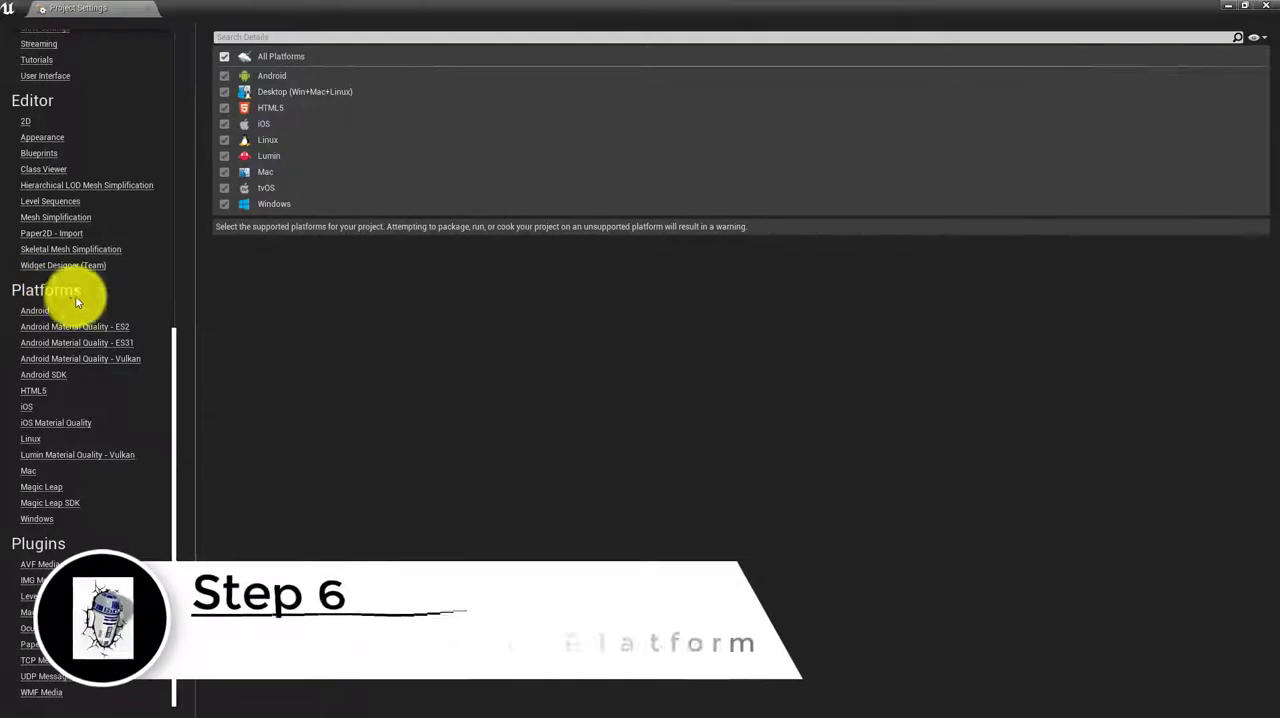
click(30, 519)
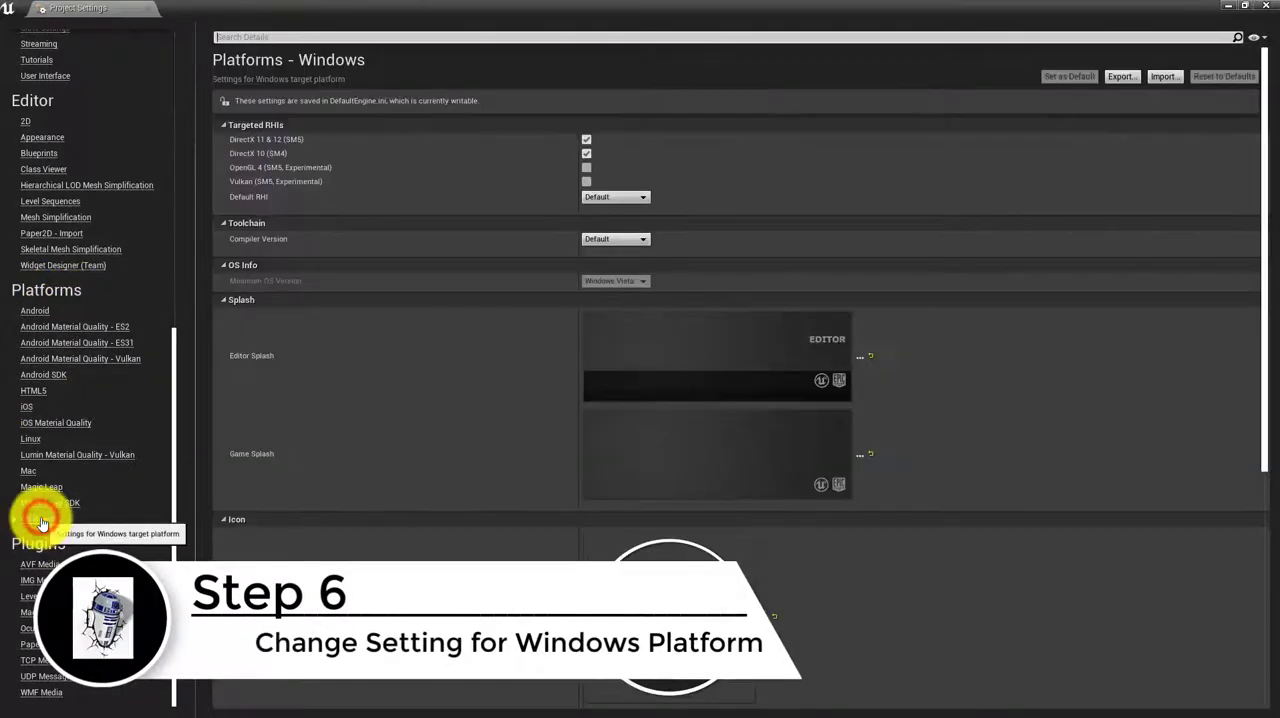
scroll(615, 437, down, 3)
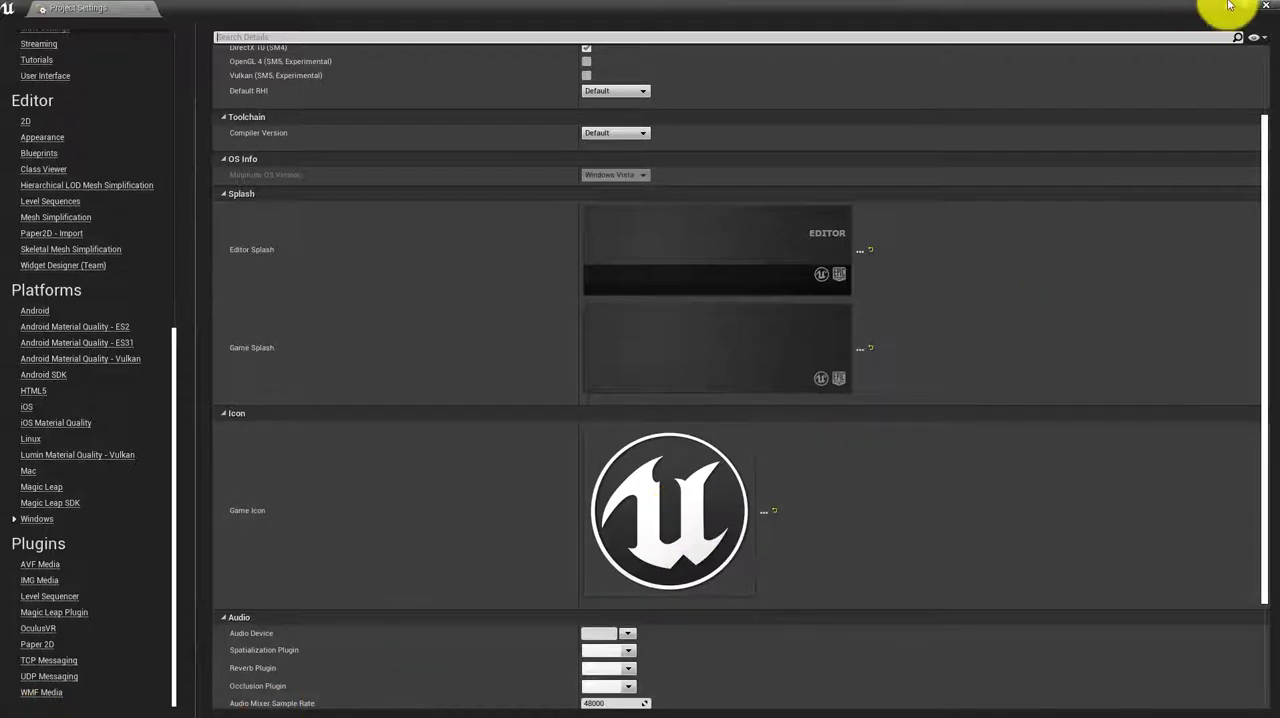
click(1265, 6)
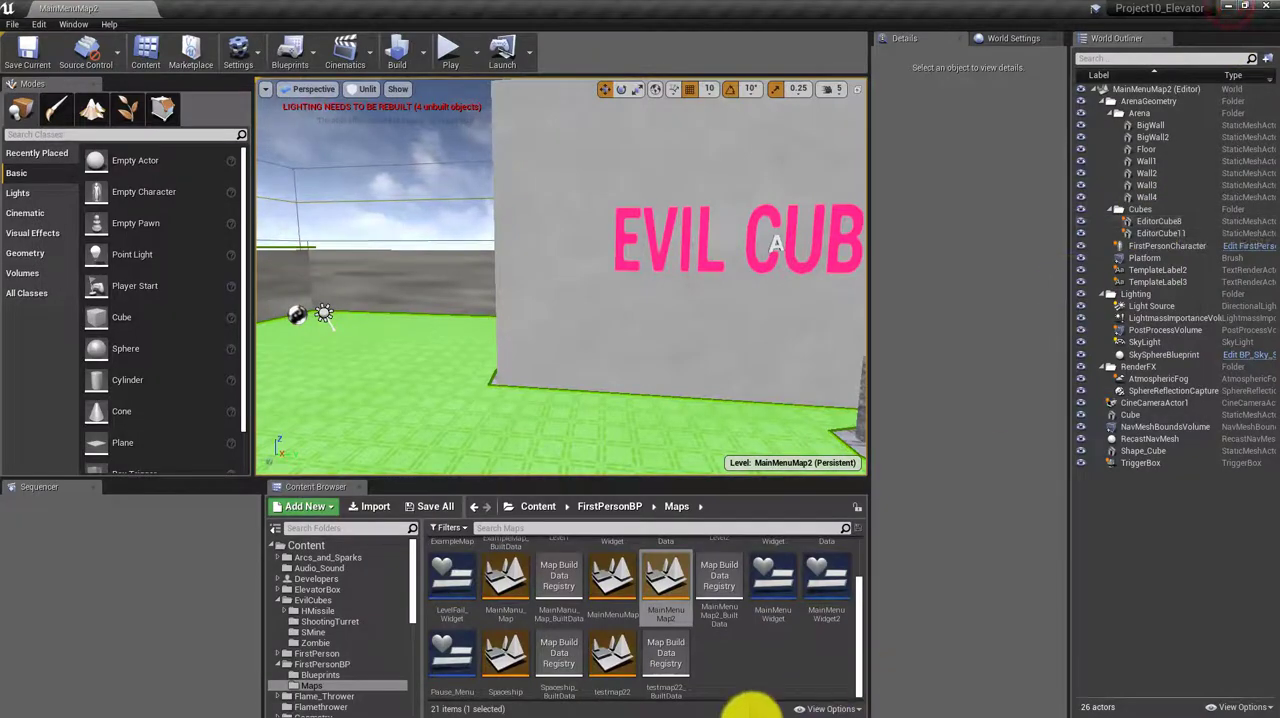
Switch to Photoshop and examine the artwork in icon256x256.psd and Logo192x192.psd, ending on the icon document
click(1229, 7)
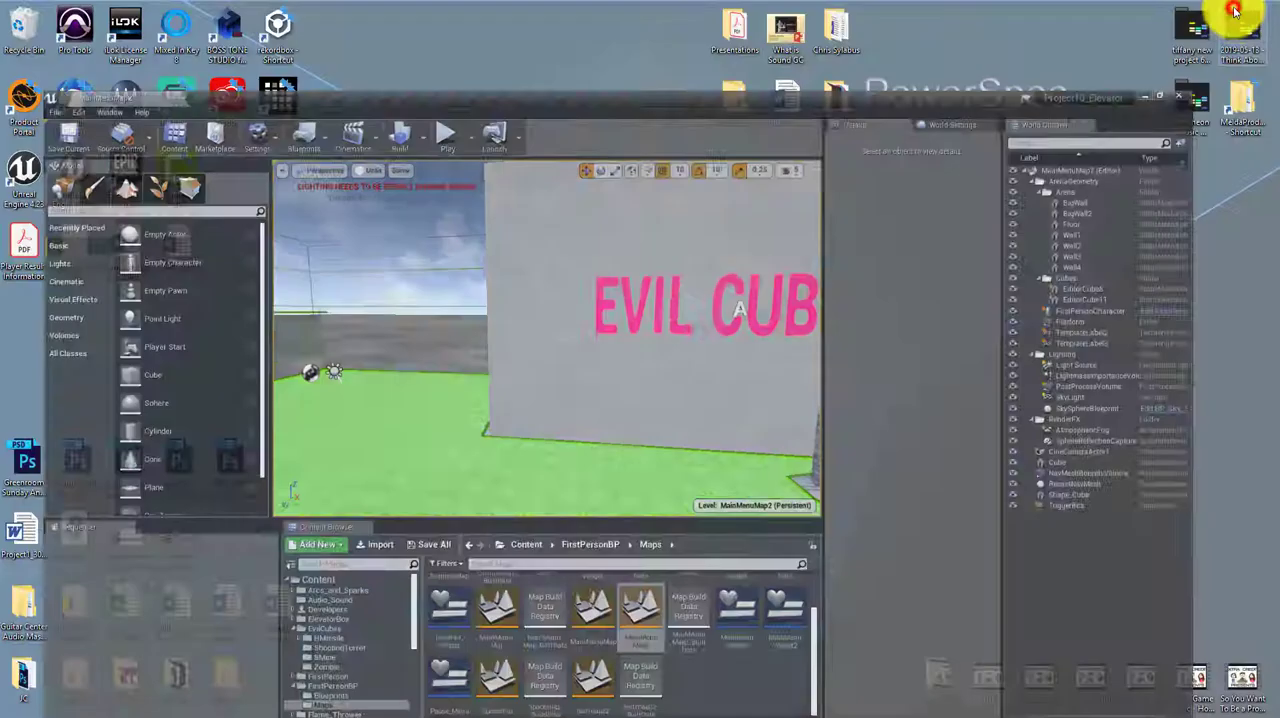
mouse_move(643, 703)
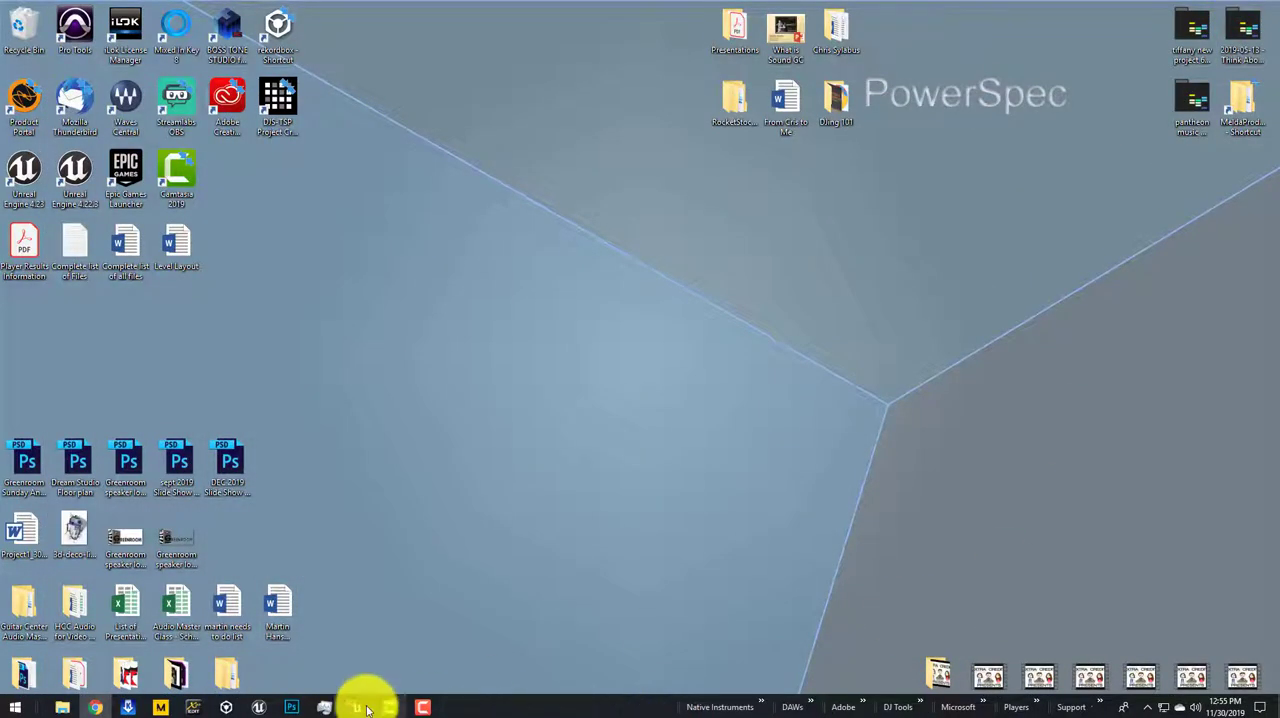
click(300, 708)
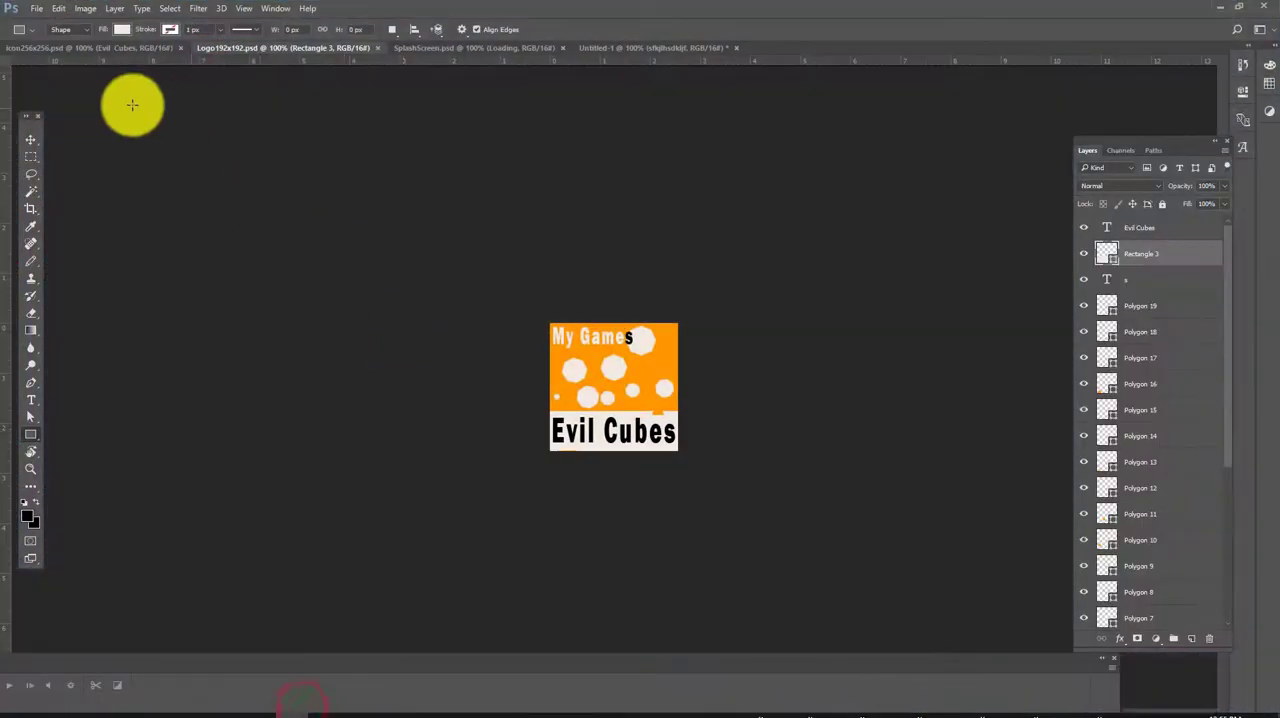
click(38, 48)
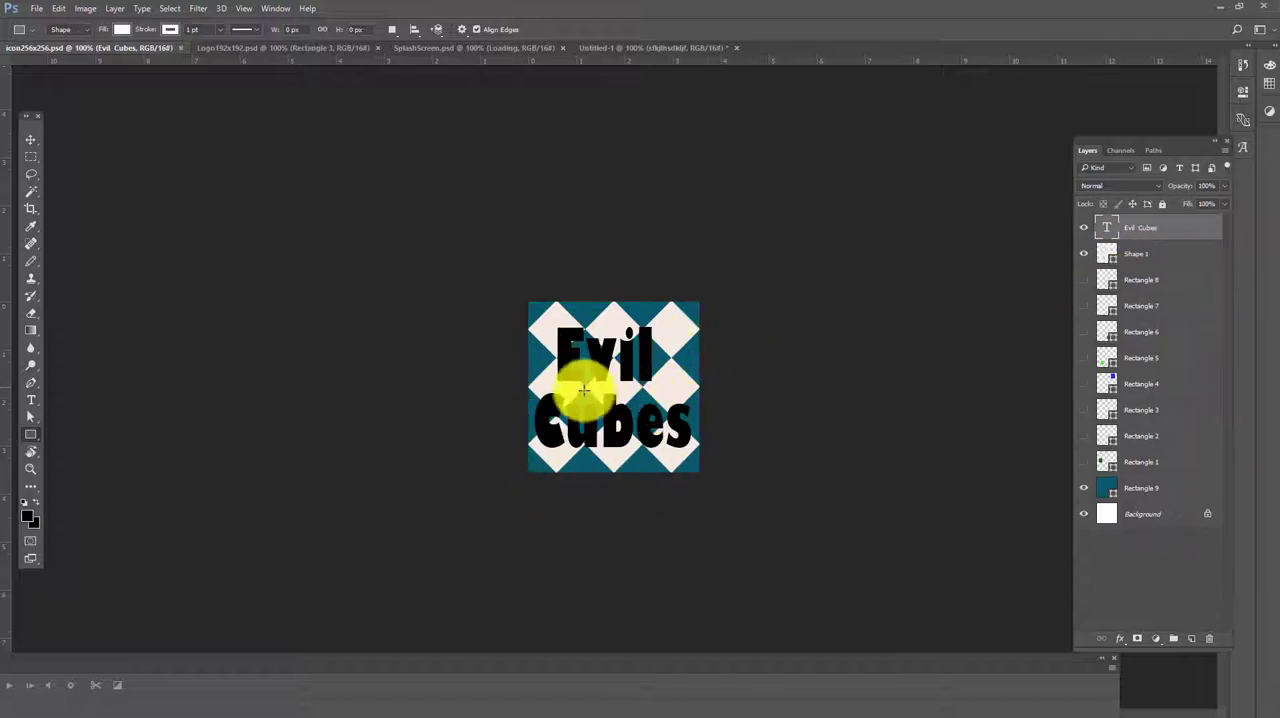
click(270, 48)
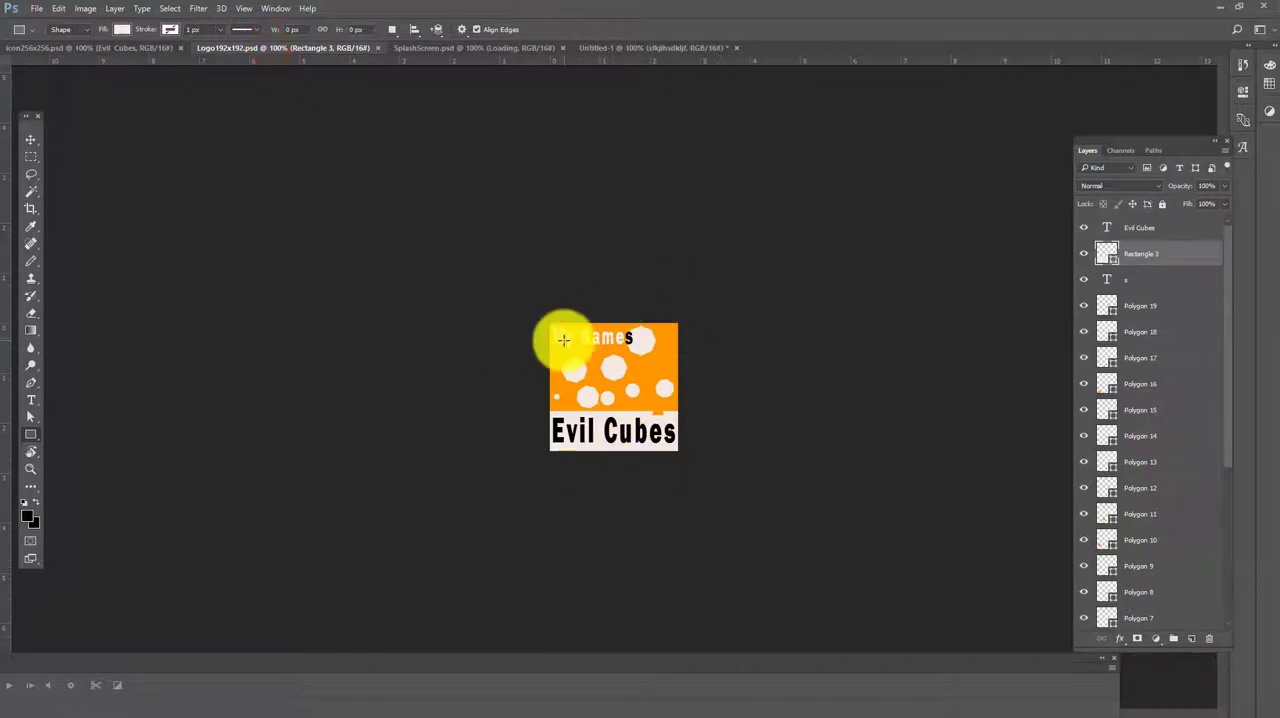
click(122, 48)
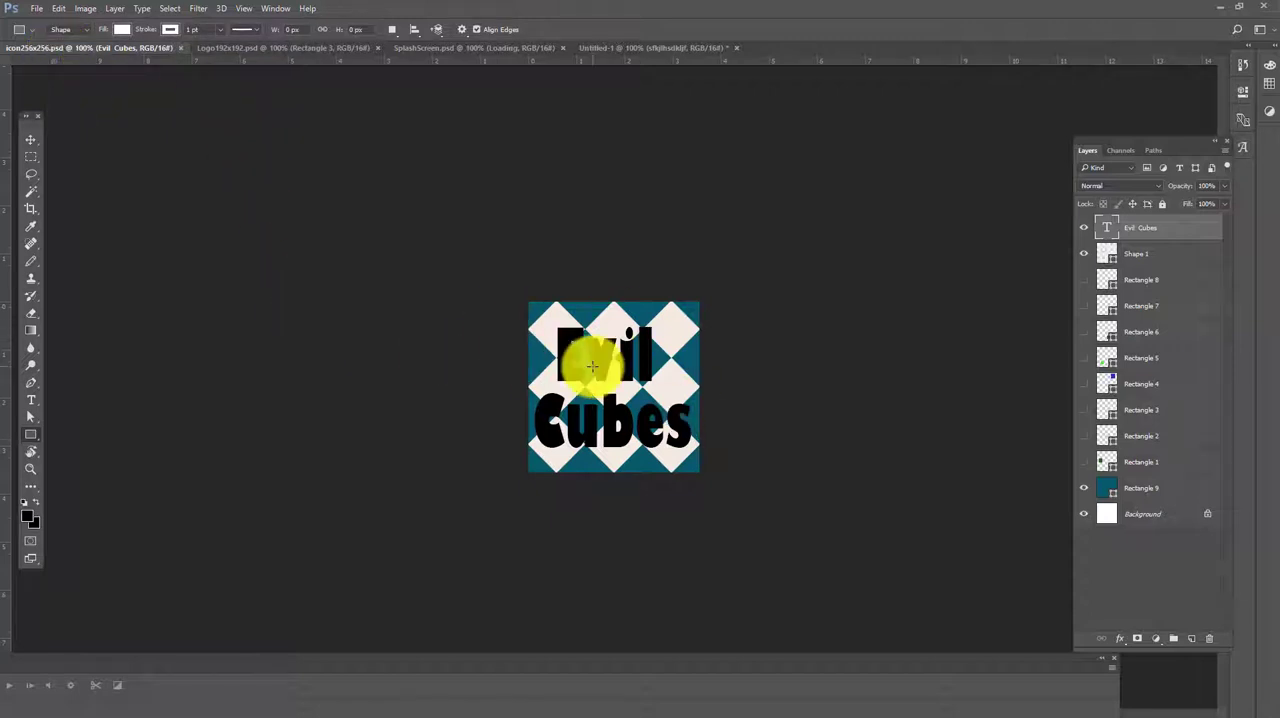
click(35, 9)
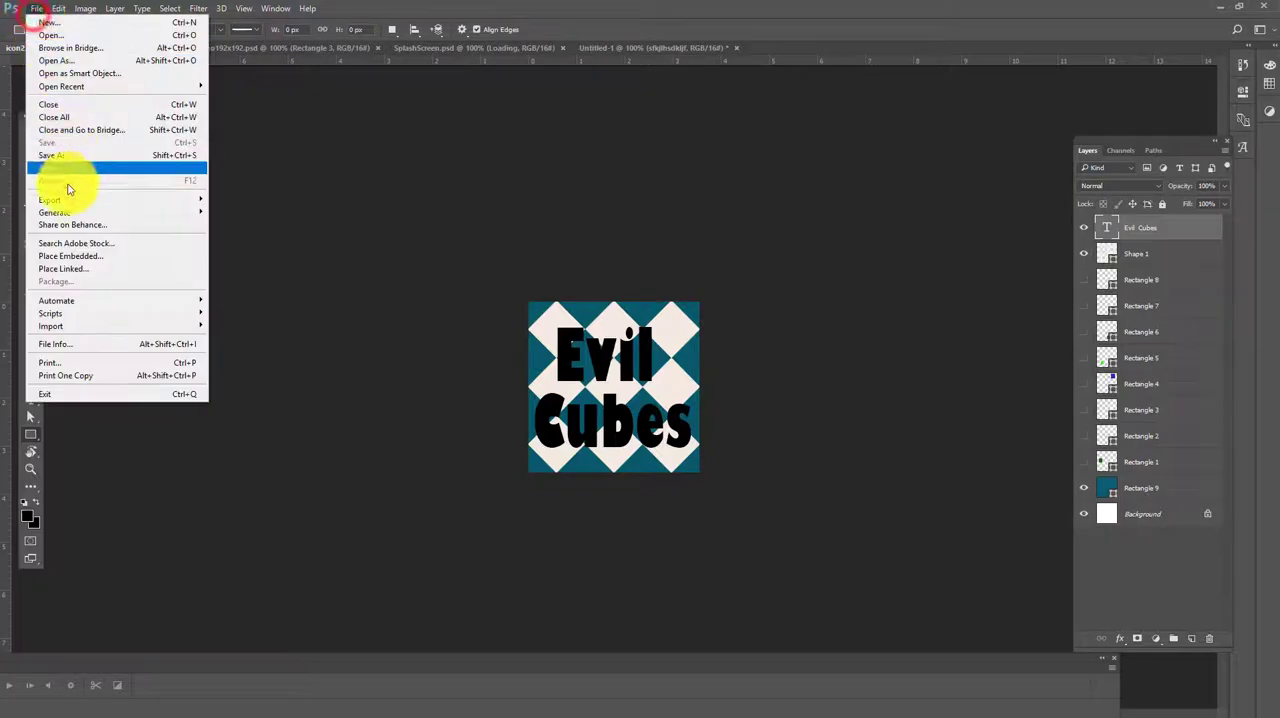
click(60, 155)
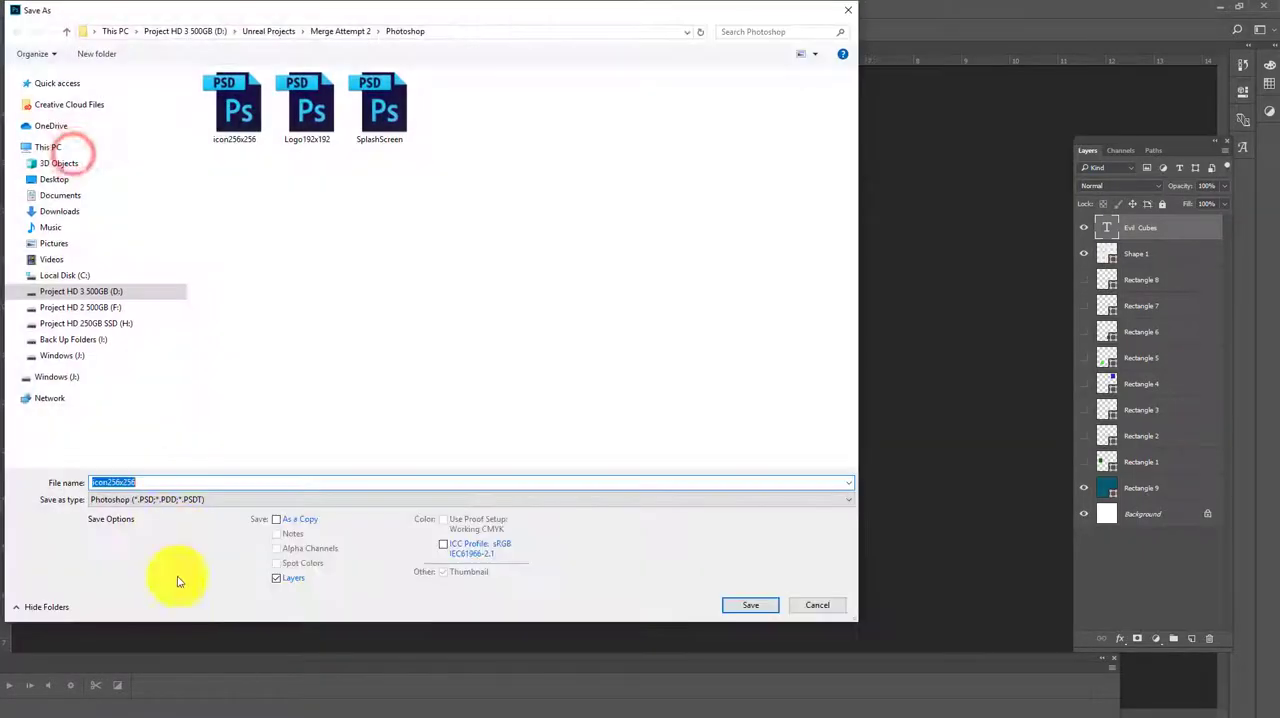
click(170, 499)
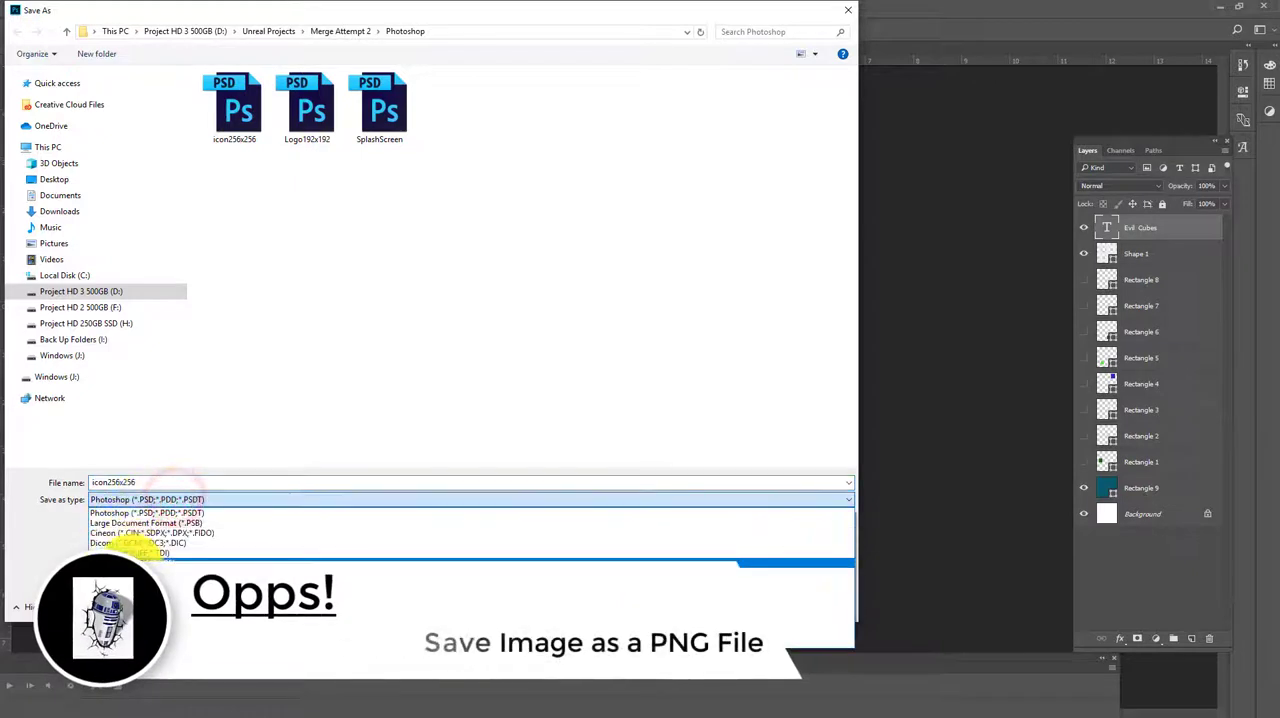
click(118, 532)
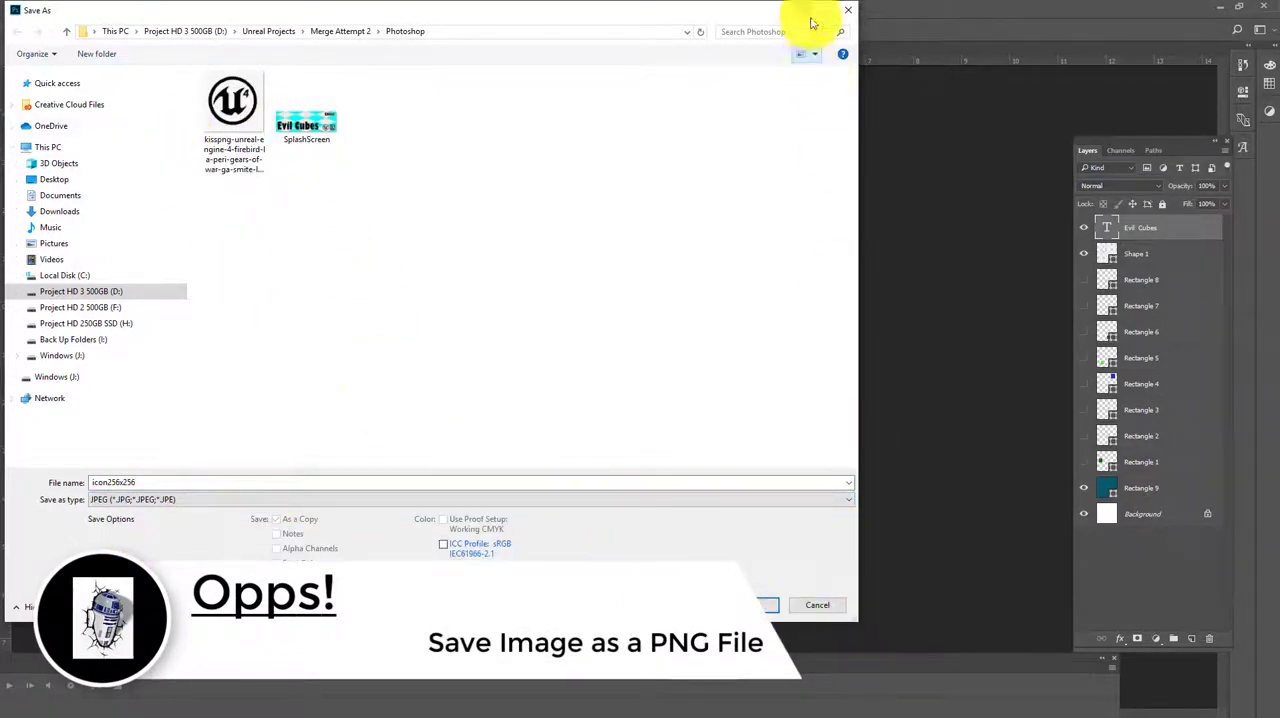
click(853, 7)
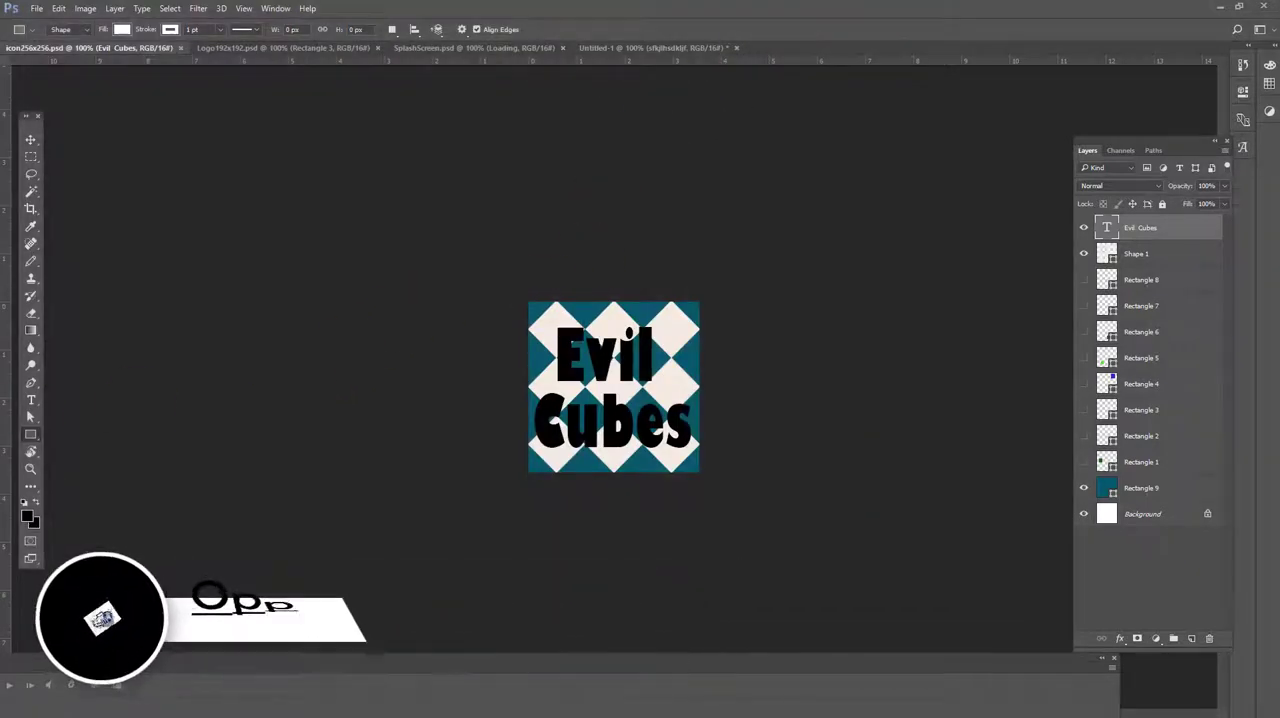
Switch to Chrome and search Google for "png to ico" in a new tab
drag(0, 260, 518, 2)
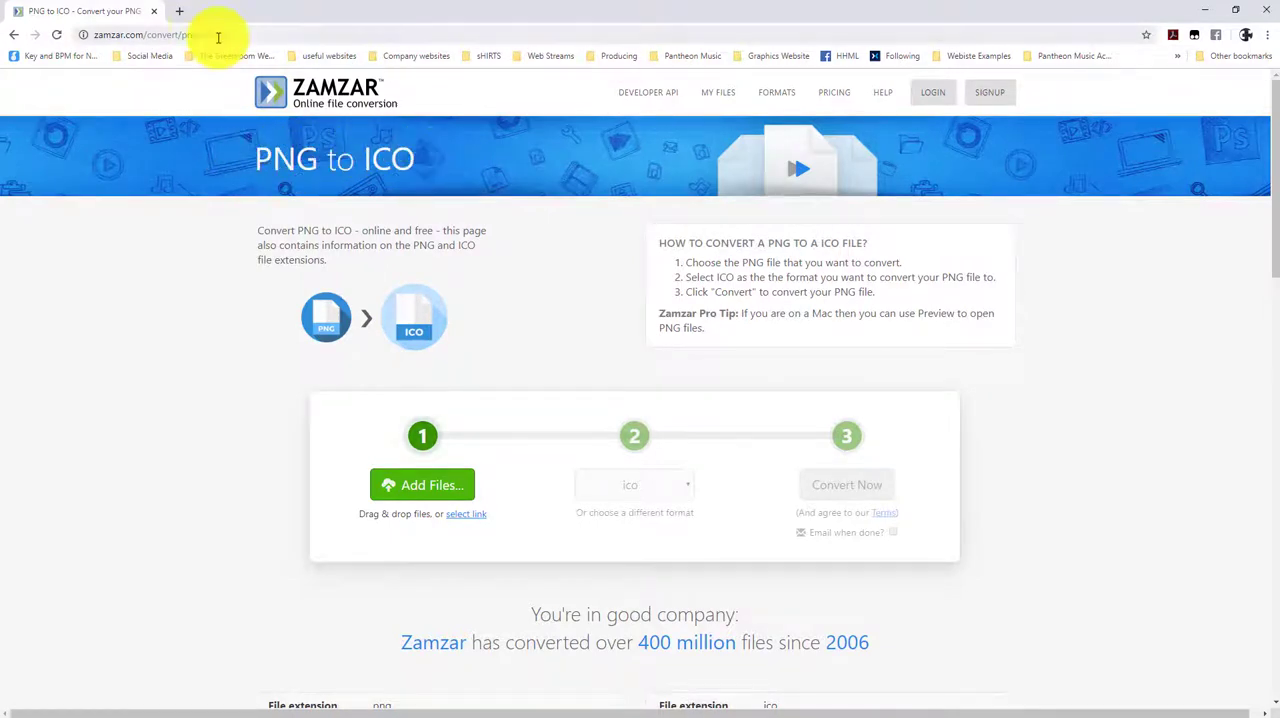
click(177, 11)
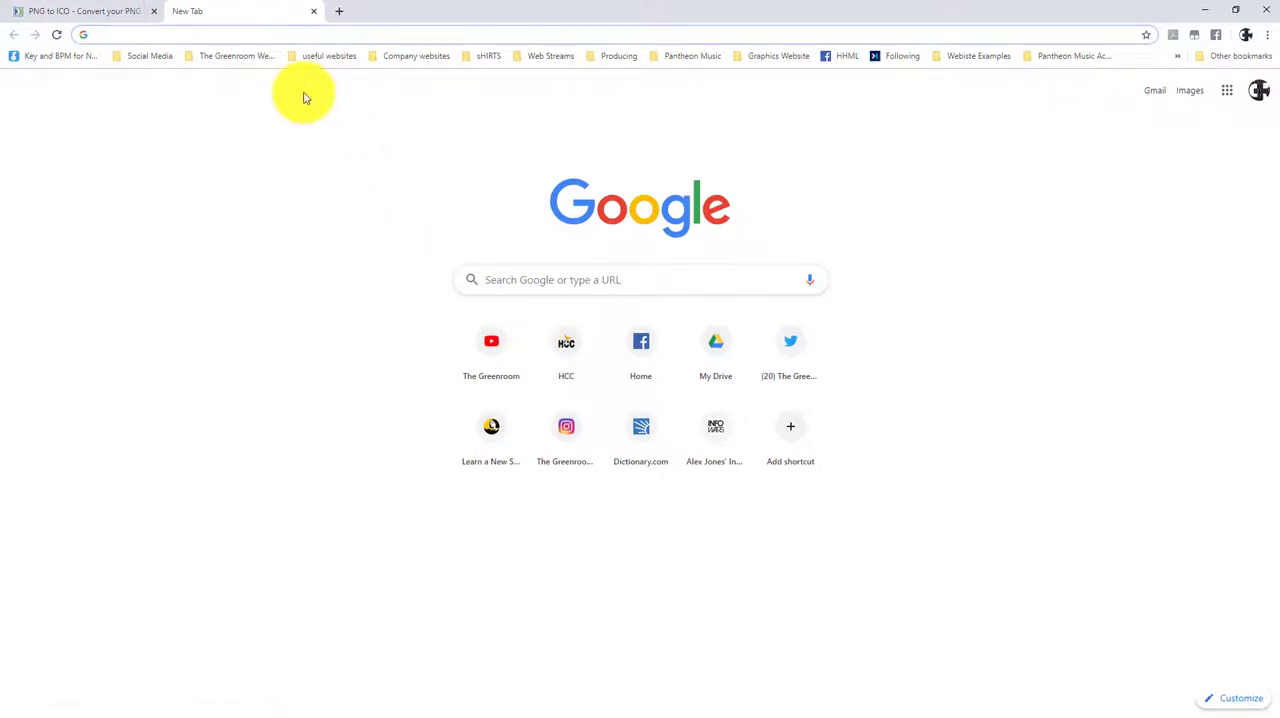
text(png to ico)
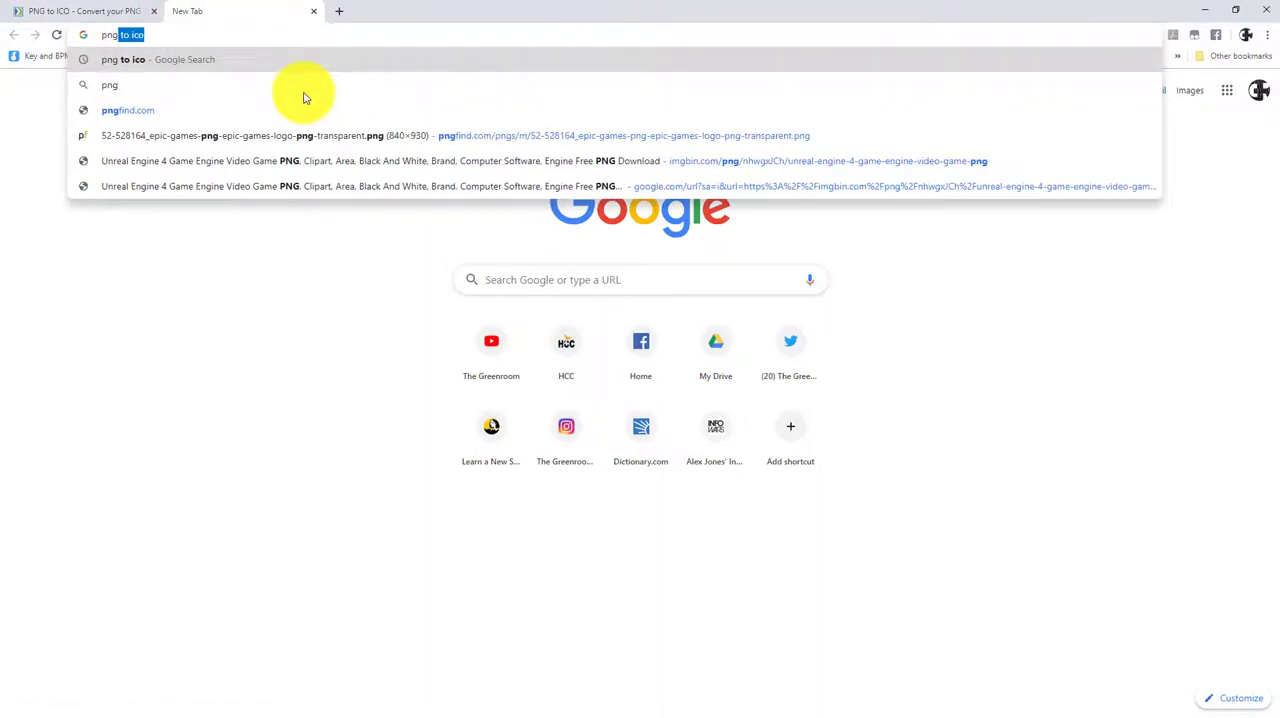
key(Return)
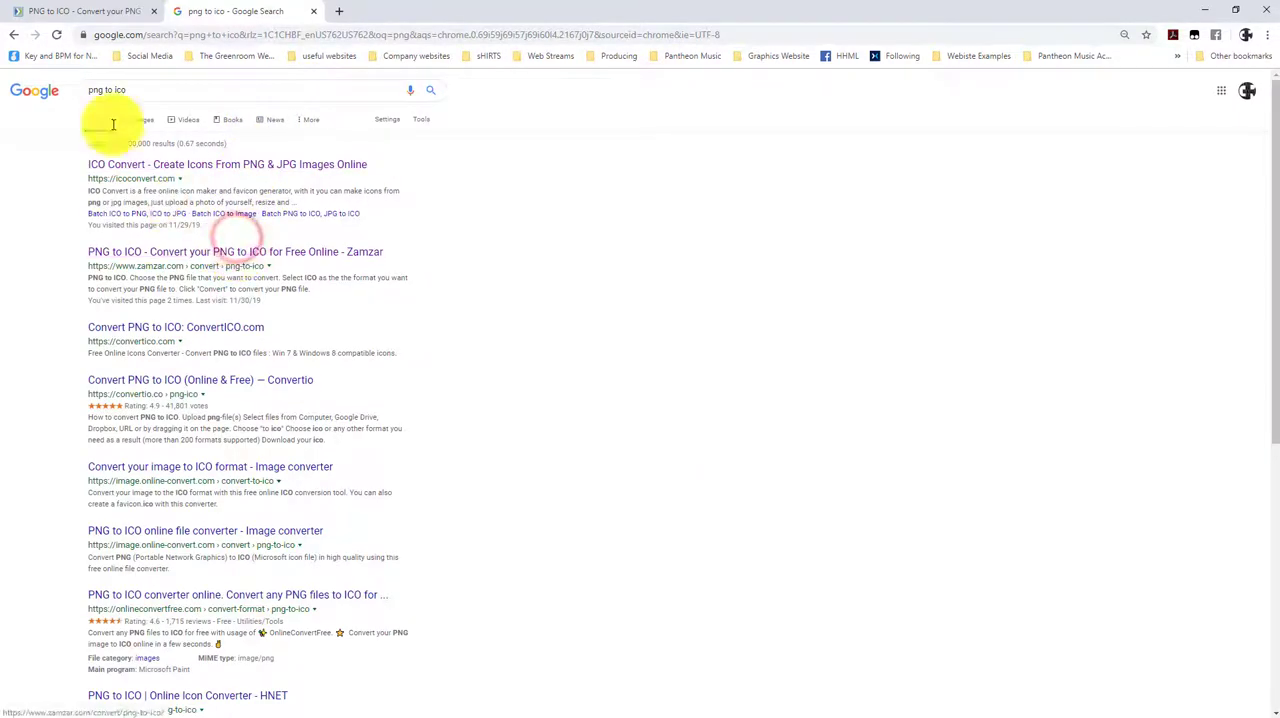
Convert the icon256x256 PNG from the Merge Attempt 1 Photoshop folder to ICO with Zamzar and download the result
click(70, 14)
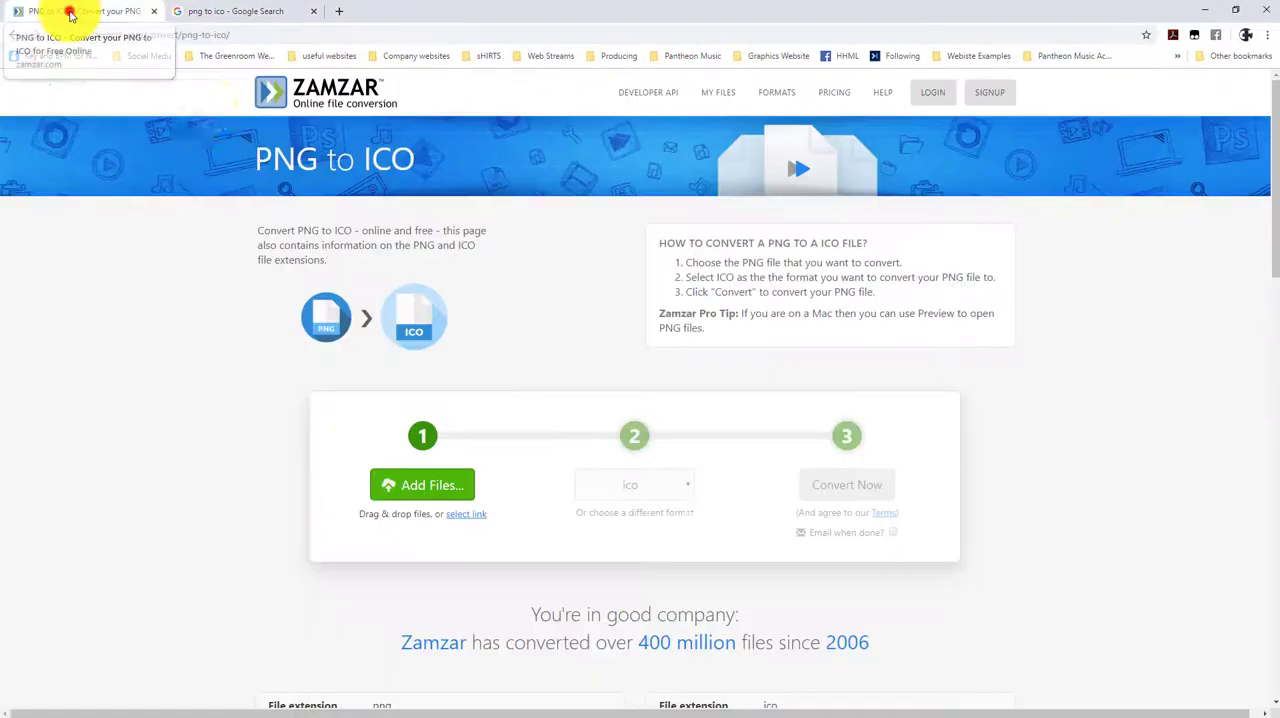
click(450, 492)
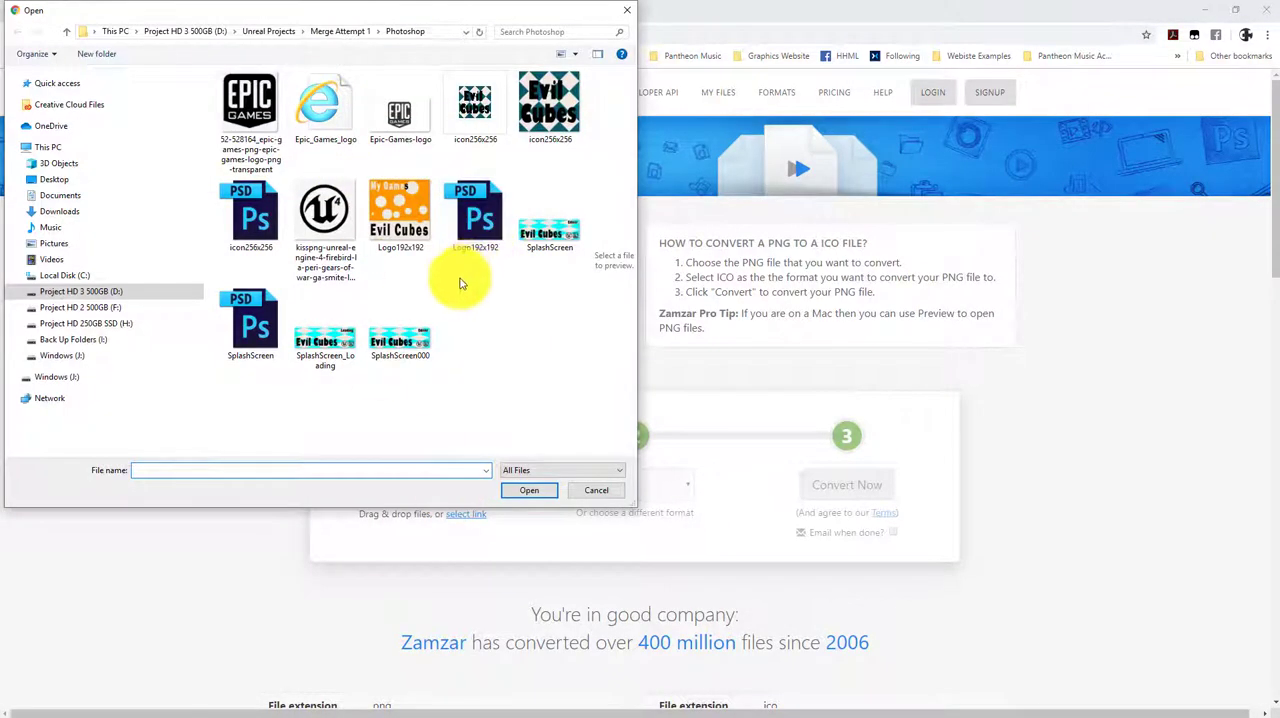
click(556, 122)
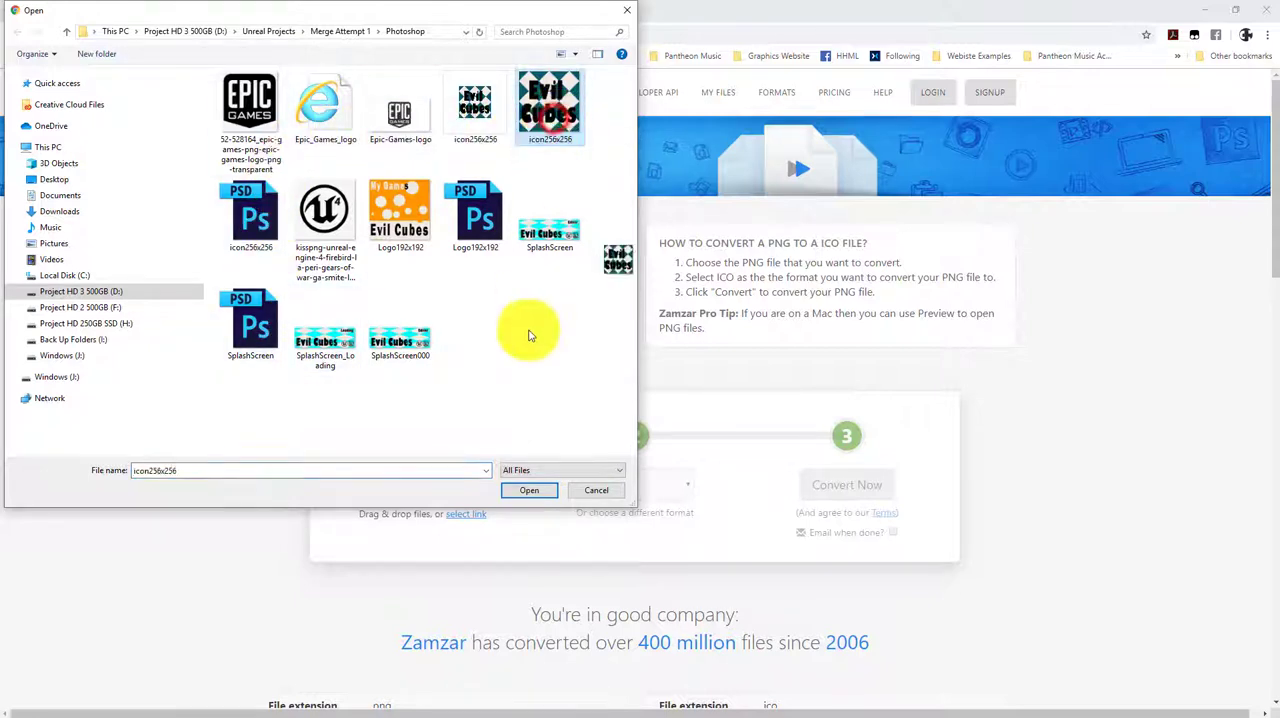
click(528, 494)
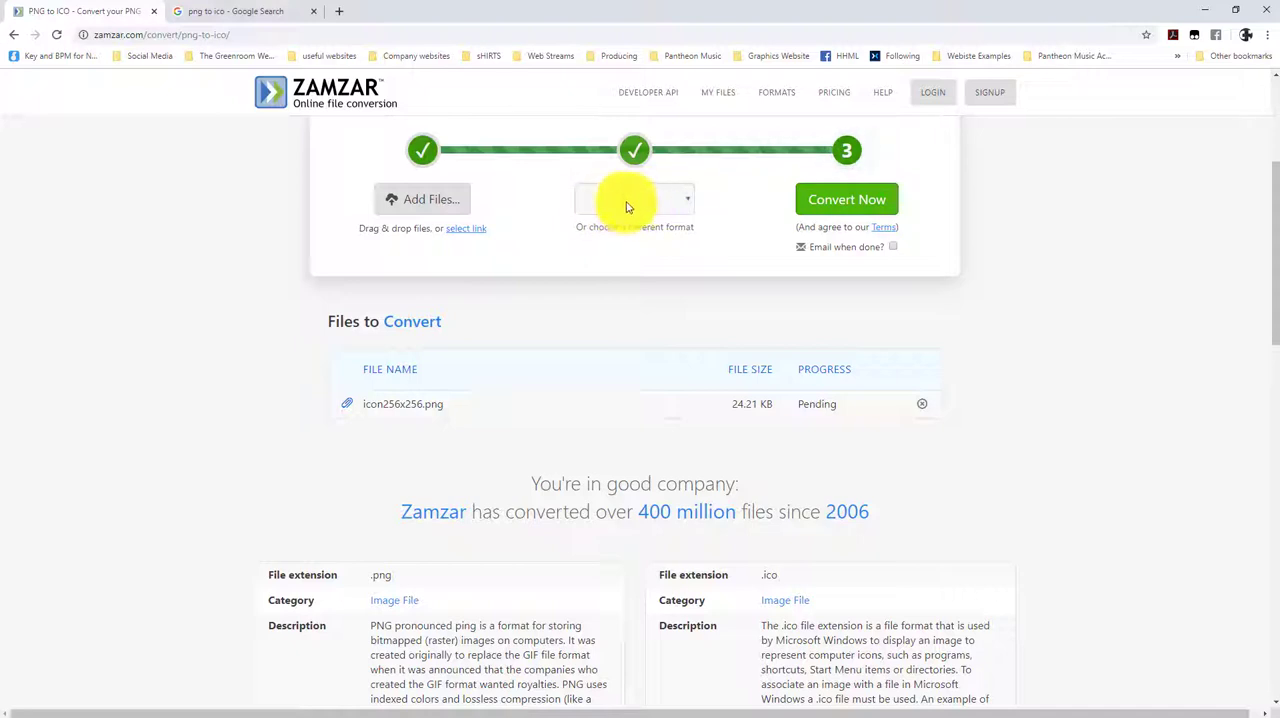
click(847, 202)
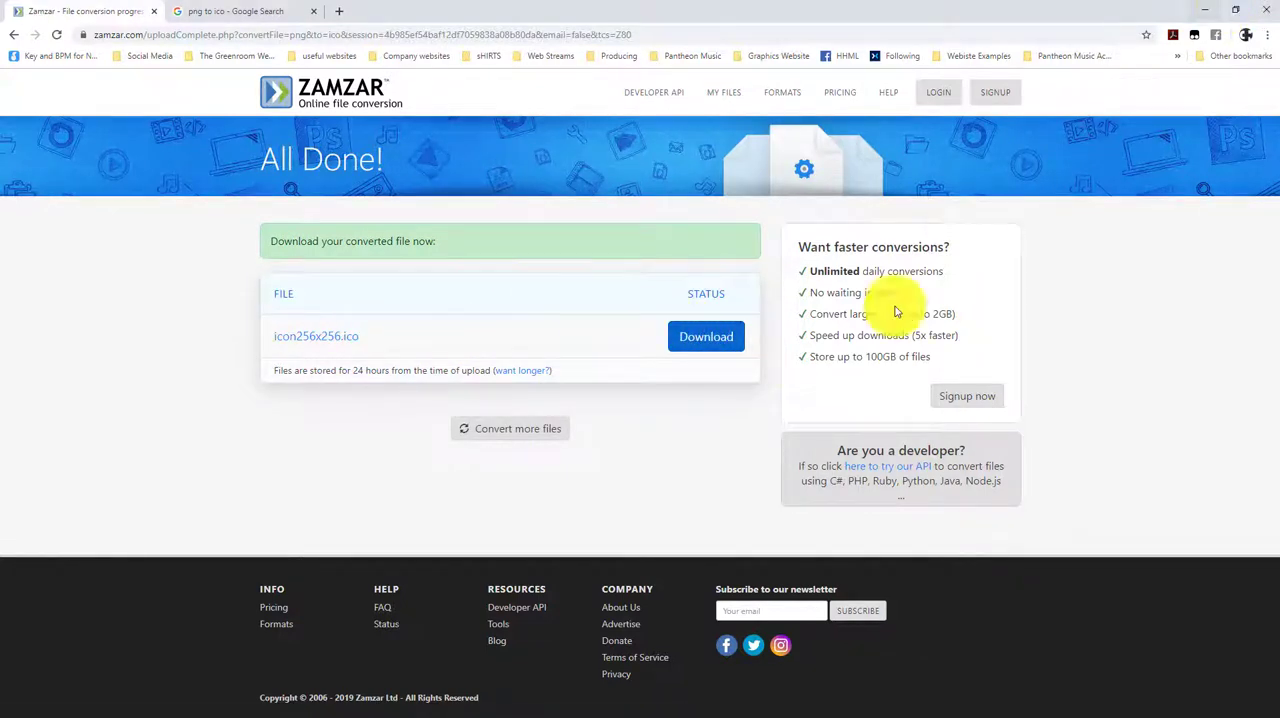
click(724, 336)
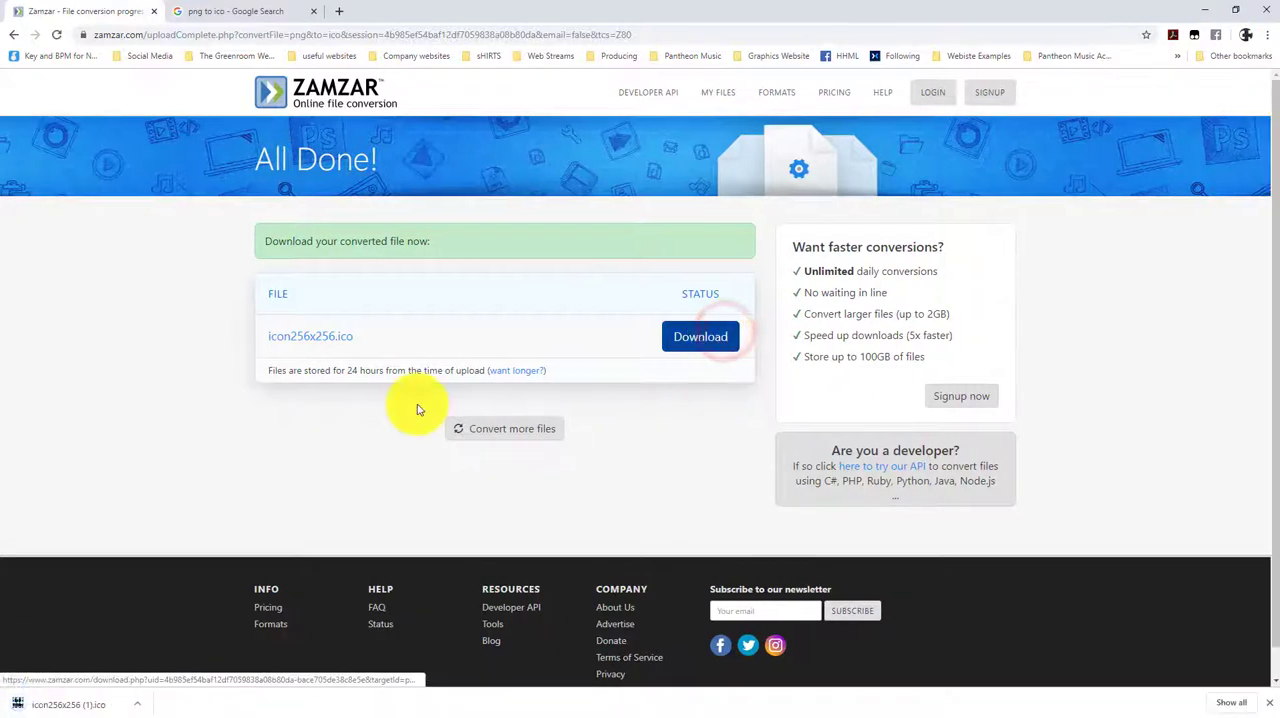
Switch to File Explorer and open the Unreal Projects\Merge Attempt 2\Photoshop folder on Project HD 3 500GB (D:)
click(1203, 9)
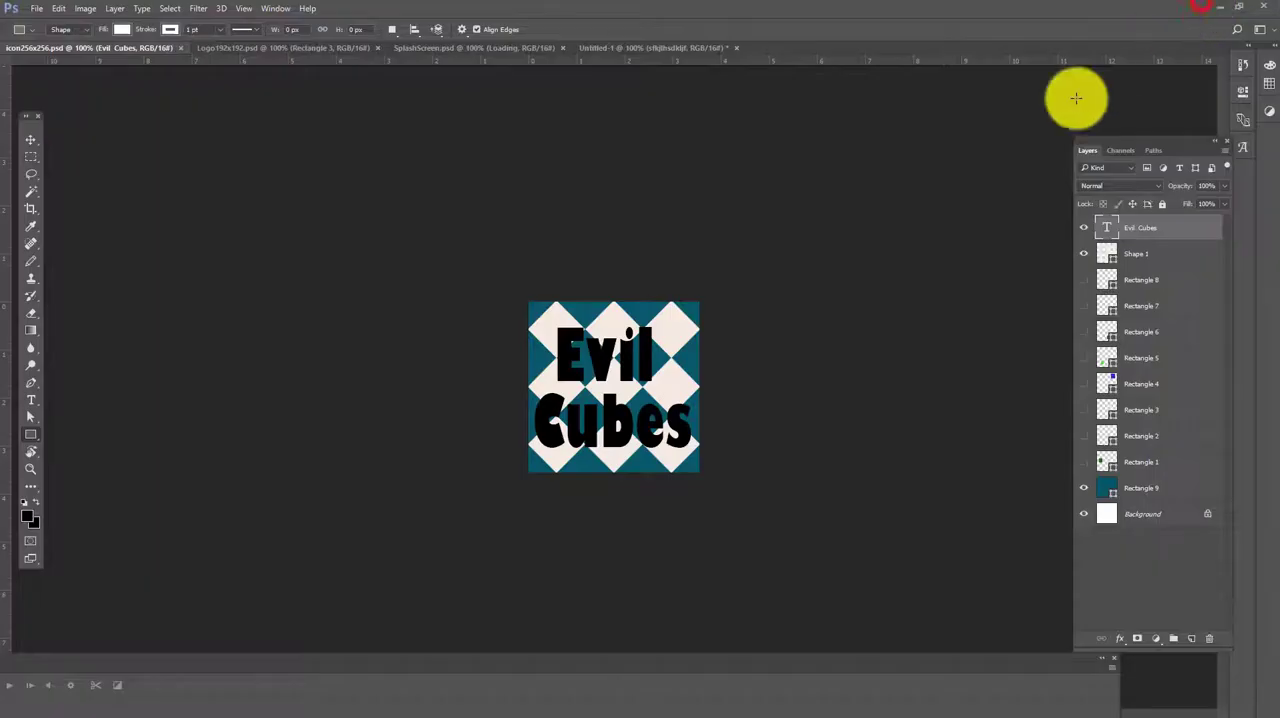
click(1214, 7)
mouse_move(63, 694)
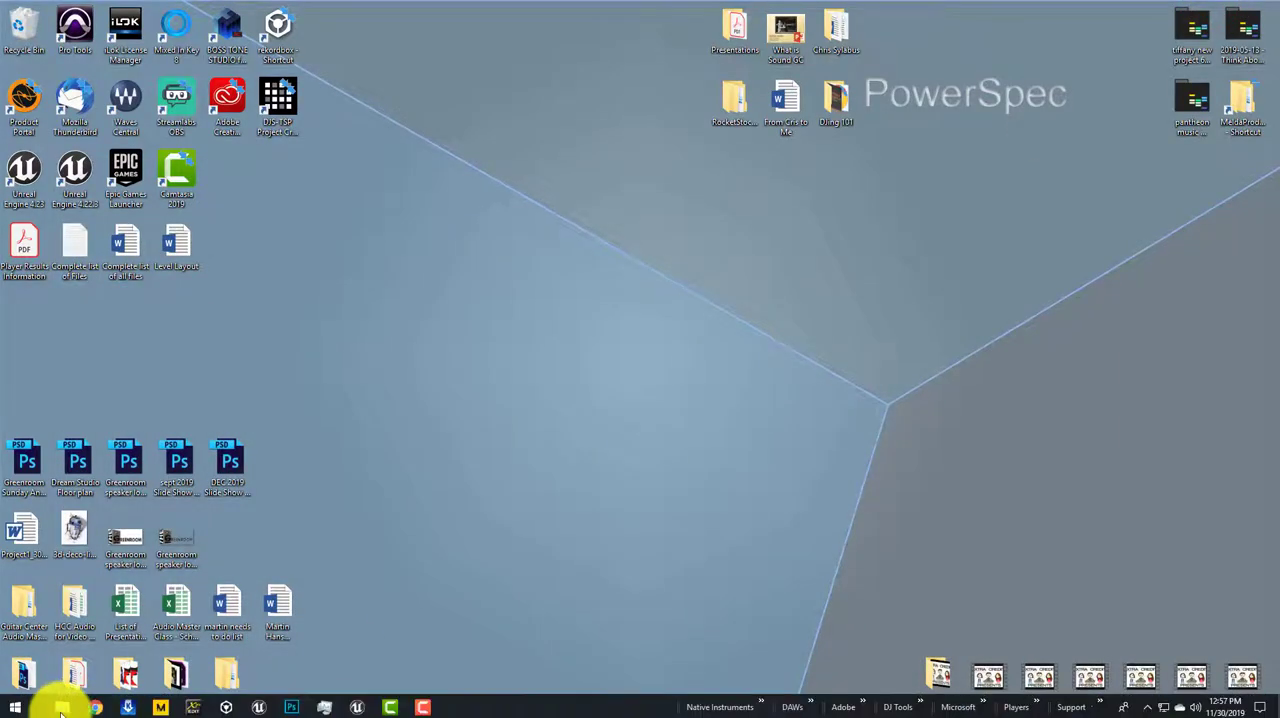
click(84, 702)
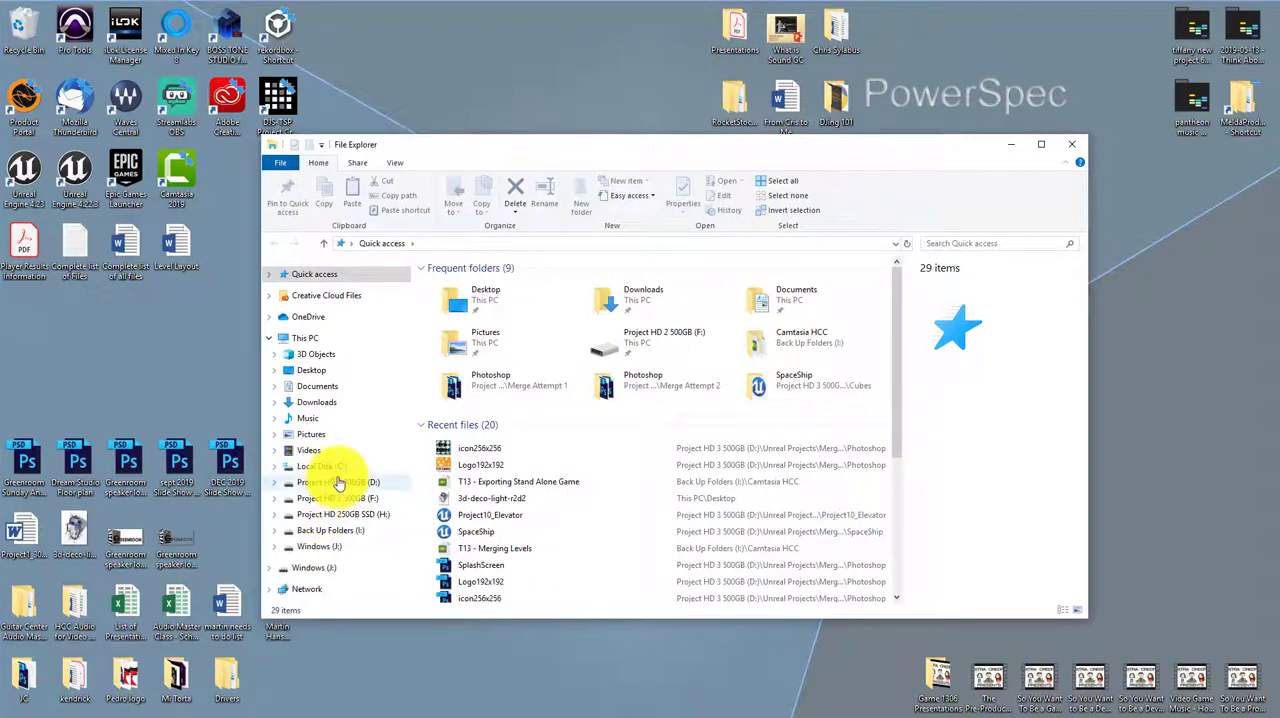
click(338, 484)
double_click(462, 294)
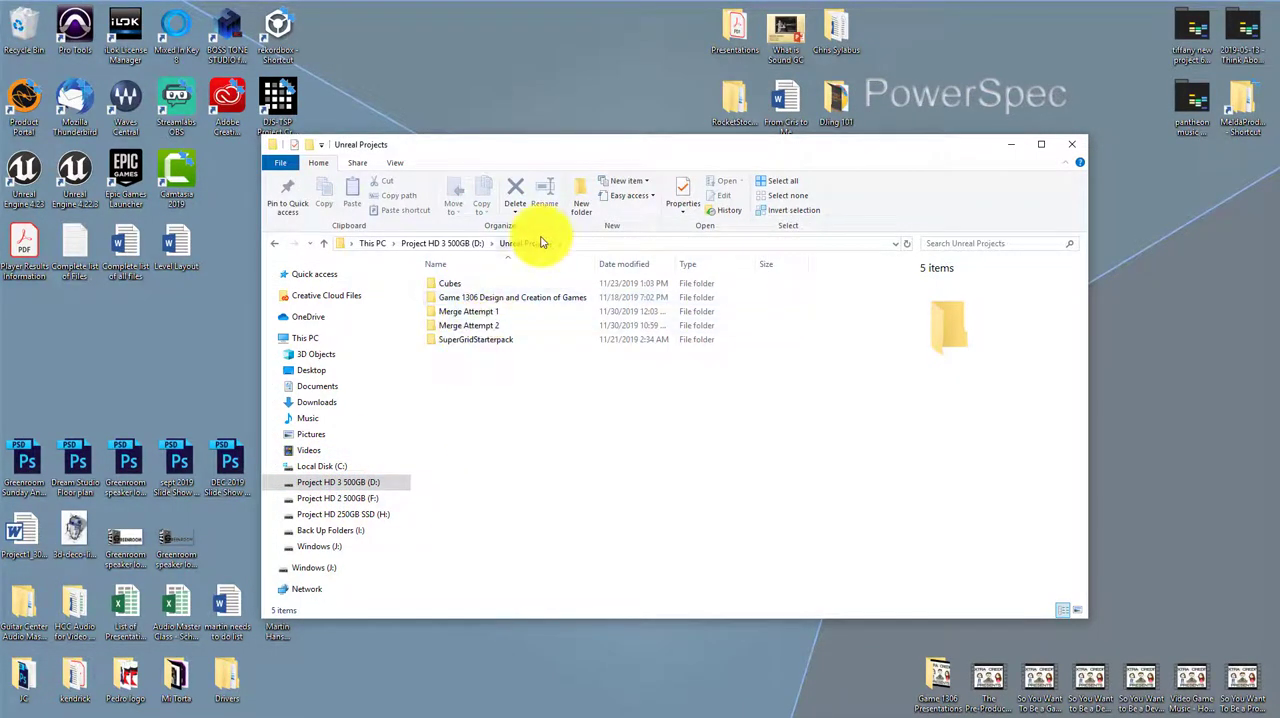
double_click(498, 326)
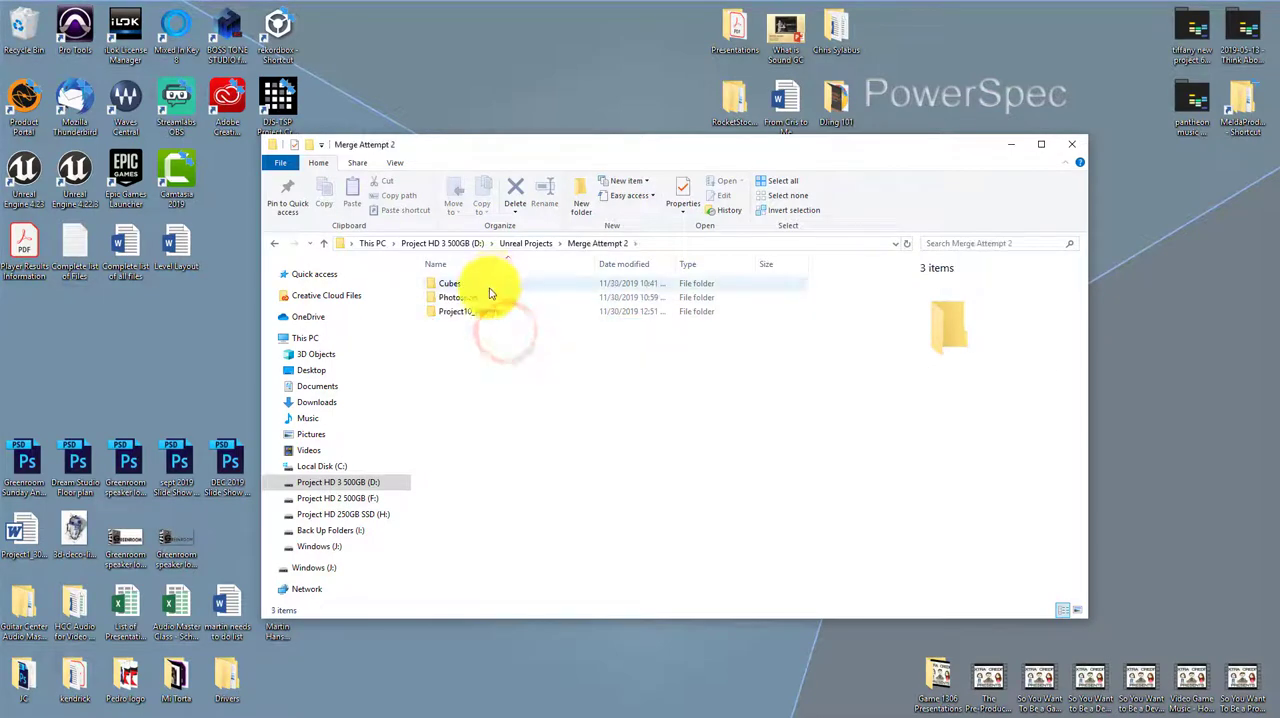
double_click(491, 296)
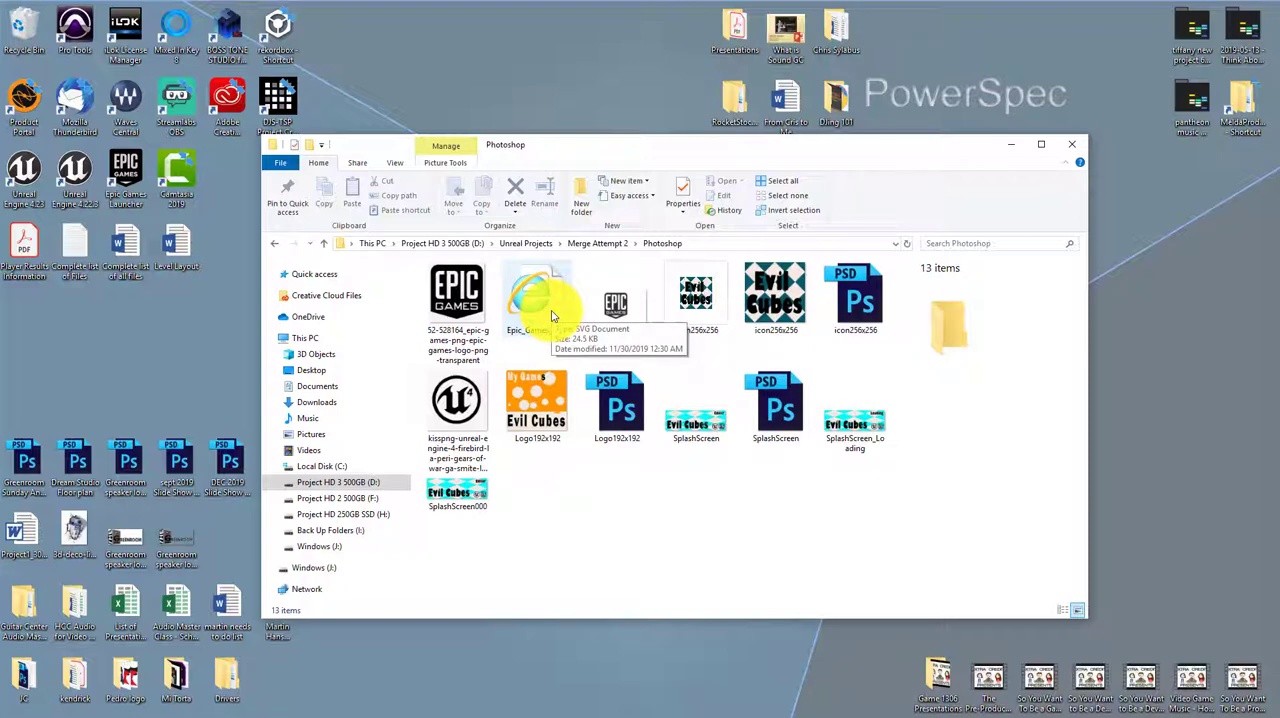
Open the properties of the icon256x256 icon file and check its type of file
right_click(695, 318)
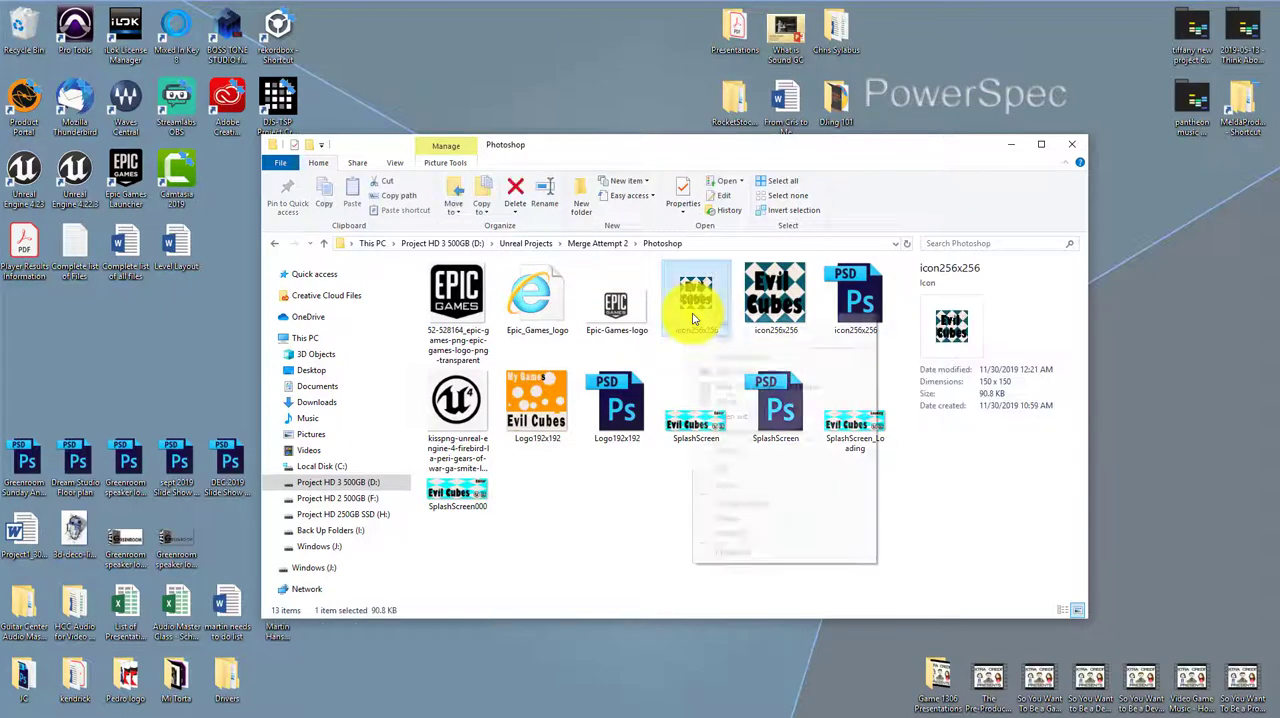
click(754, 556)
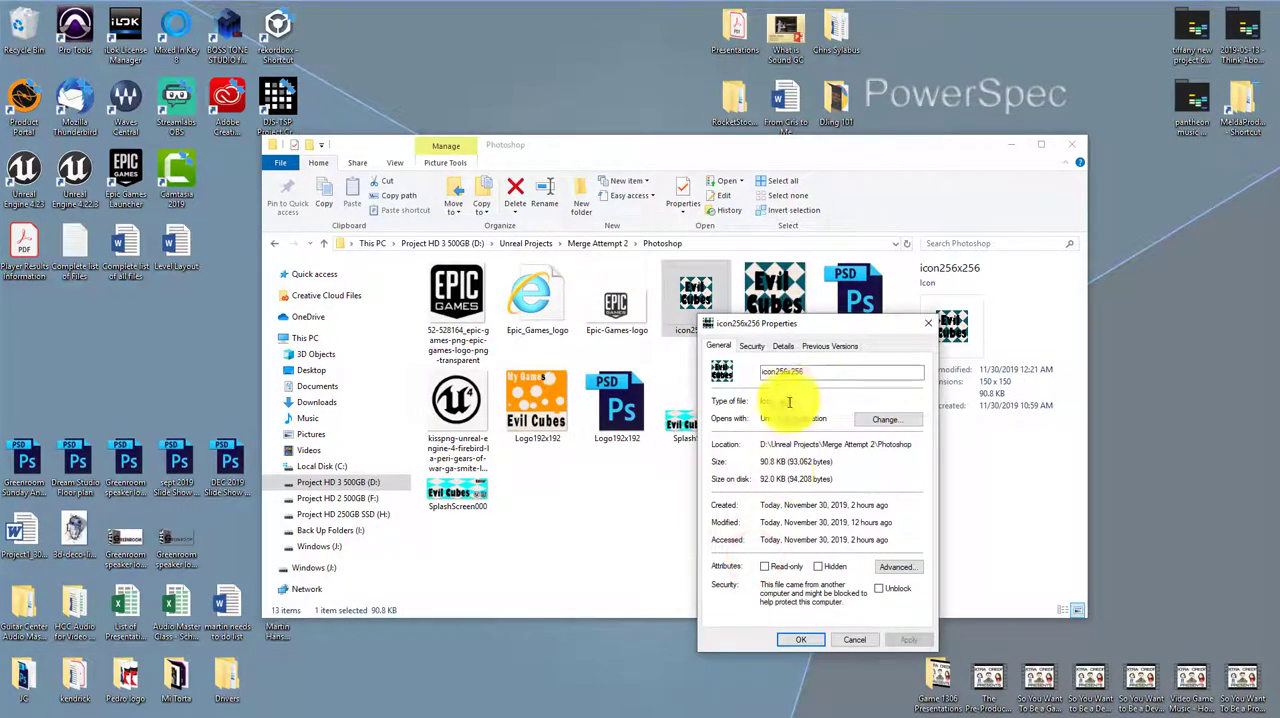
mouse_move(800, 398)
mouse_down()
mouse_move(775, 401)
mouse_move(735, 515)
mouse_up()
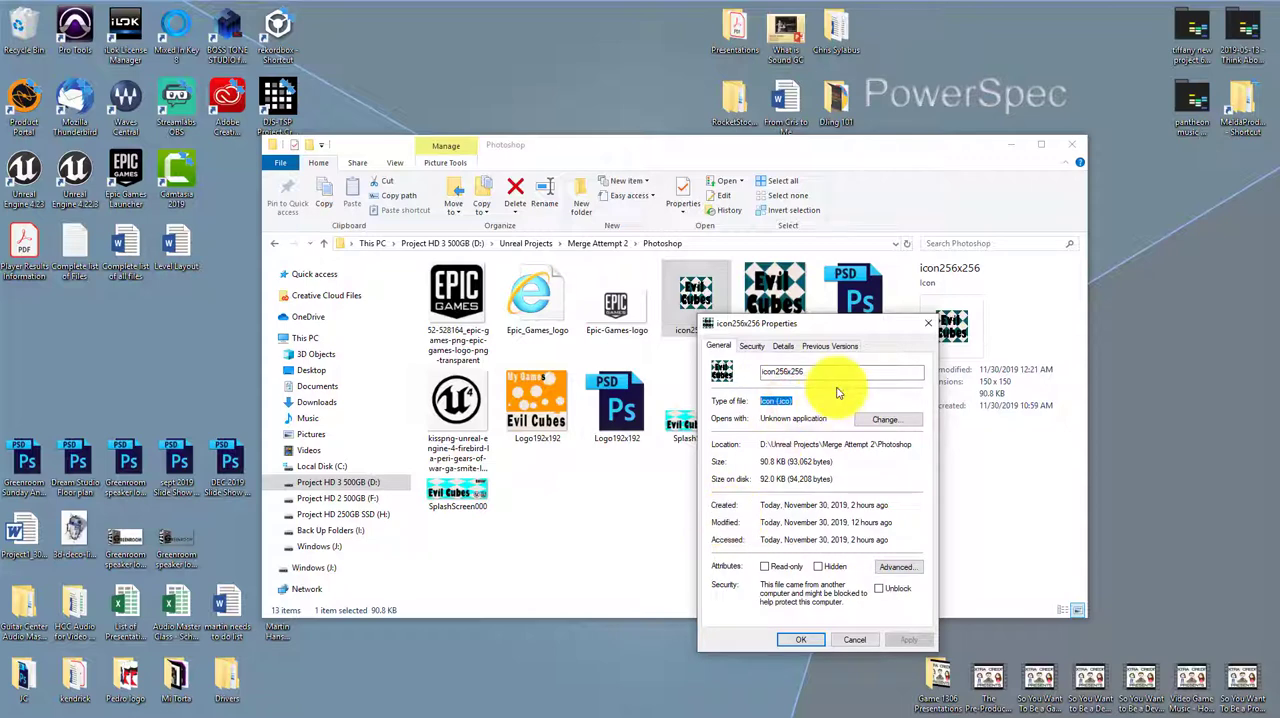
Close the icon file's properties, switch to Unreal Editor and open the Windows platform page in Project Settings
click(925, 324)
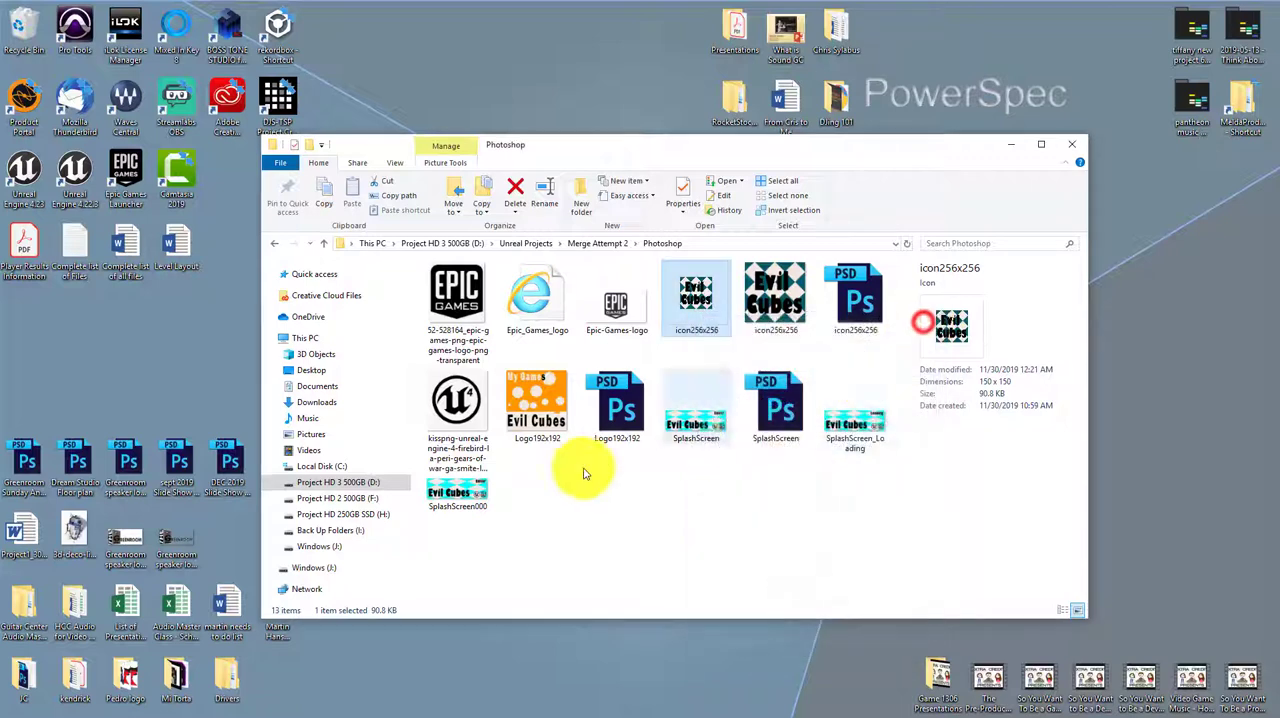
click(468, 688)
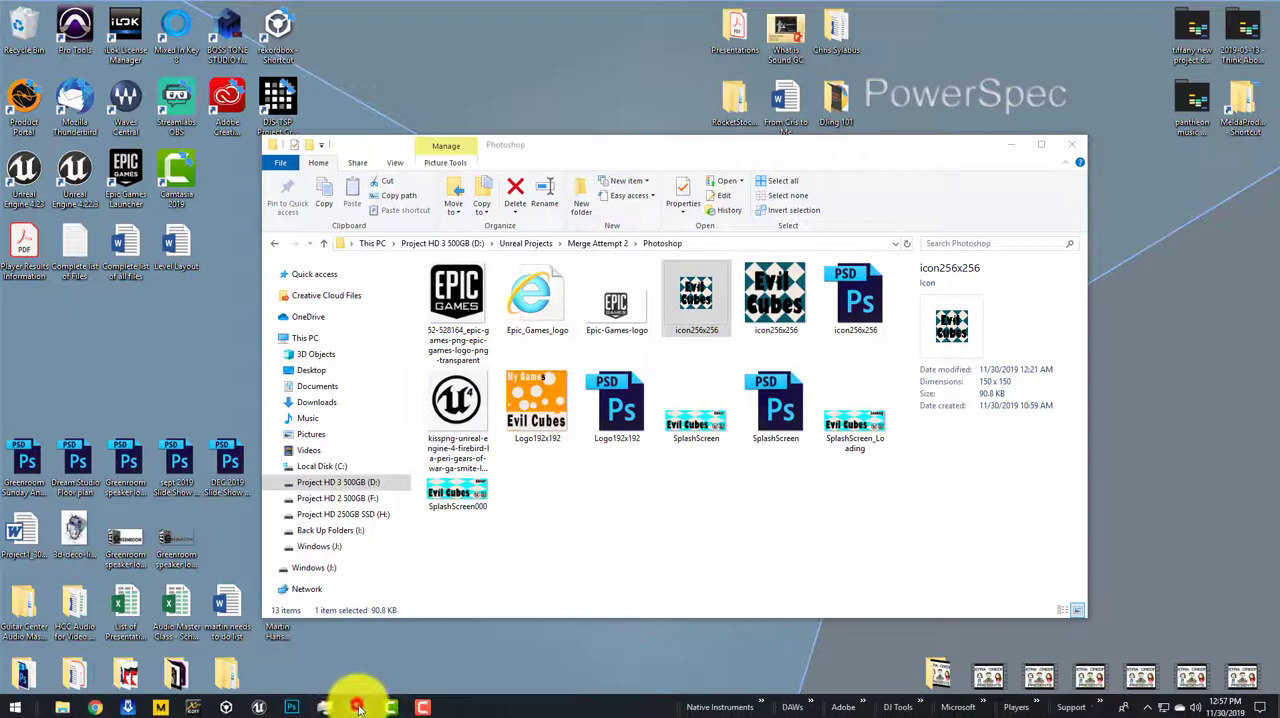
click(358, 708)
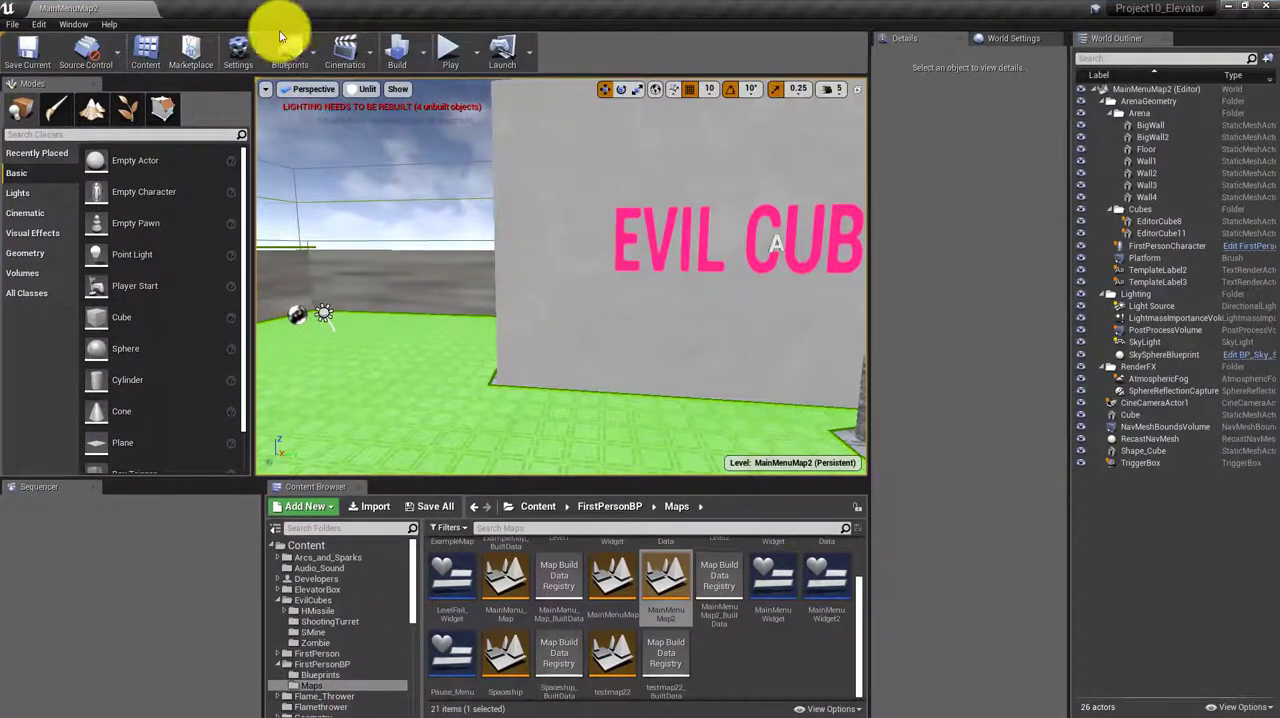
click(241, 47)
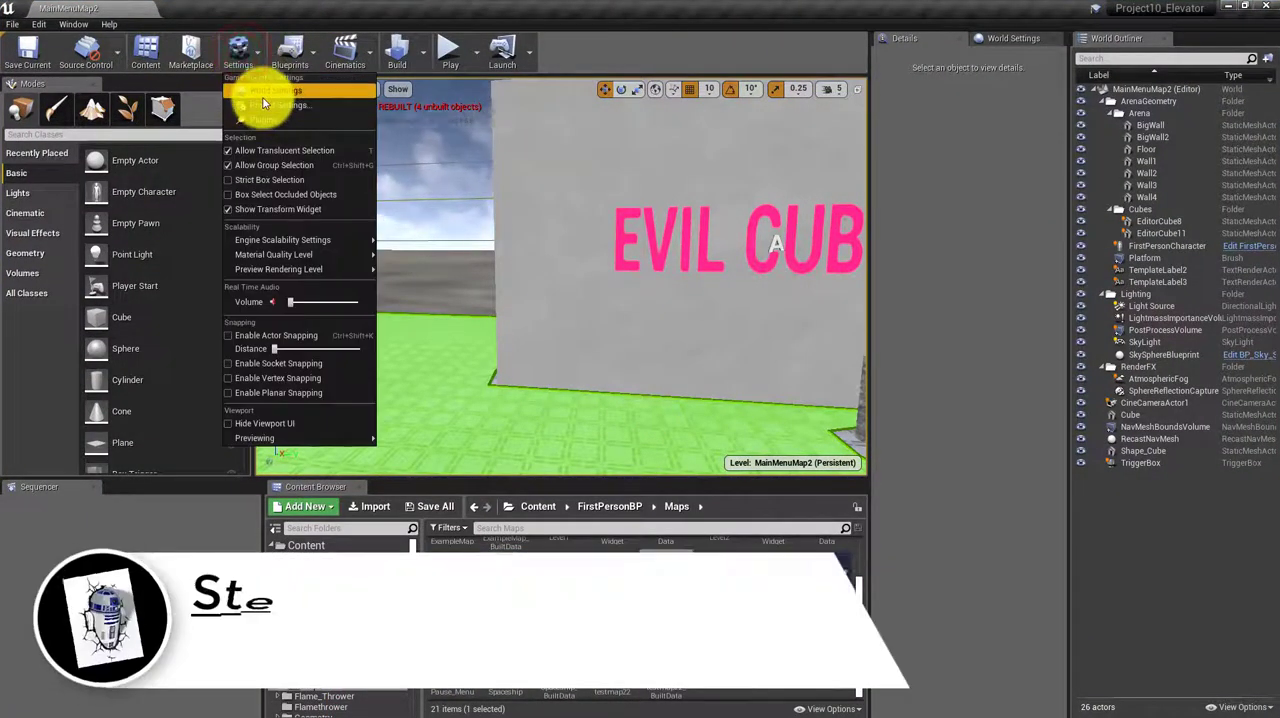
click(264, 100)
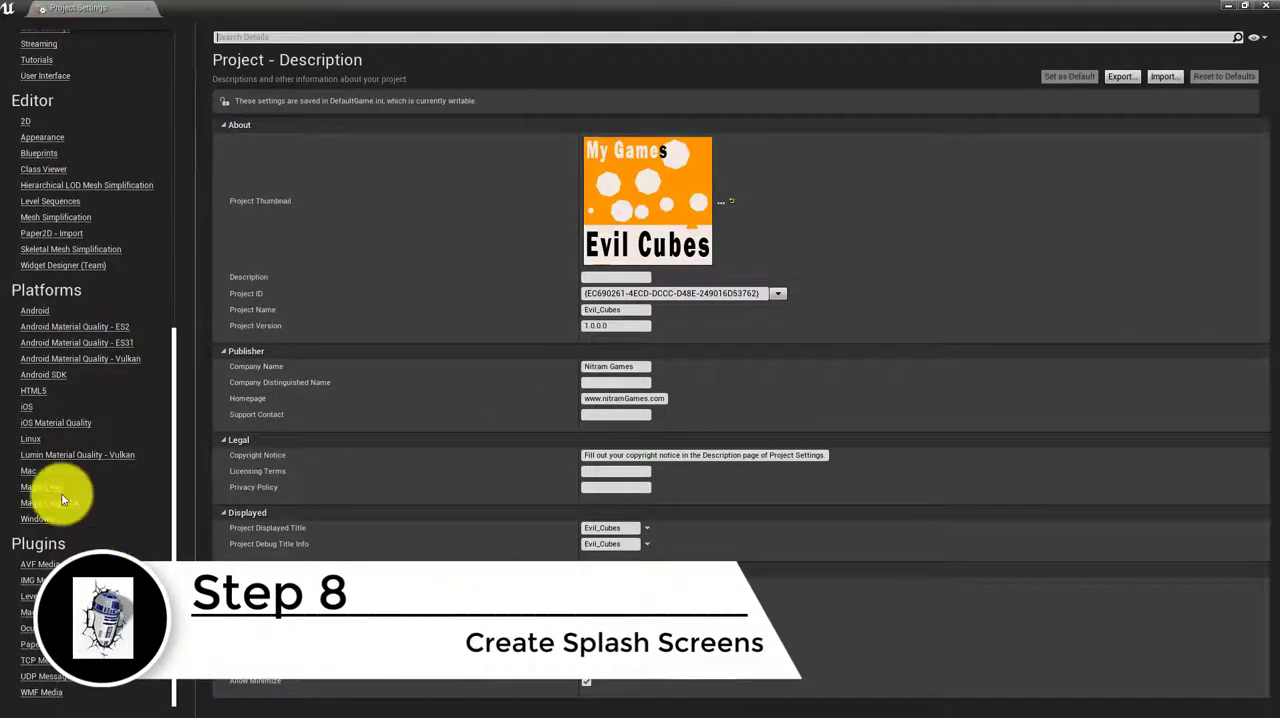
click(35, 521)
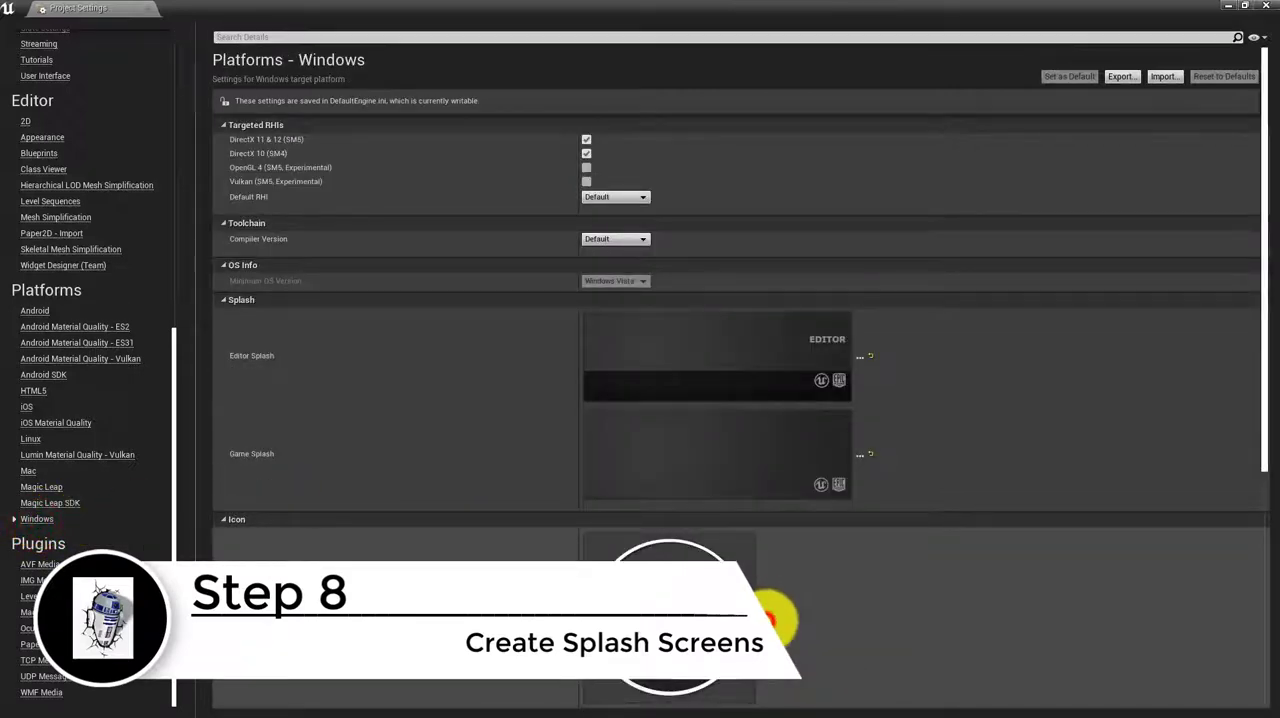
Set the Windows Game Icon to the icon256x256 ICO file from the Merge Attempt 2 Photoshop folder
click(770, 614)
click(589, 222)
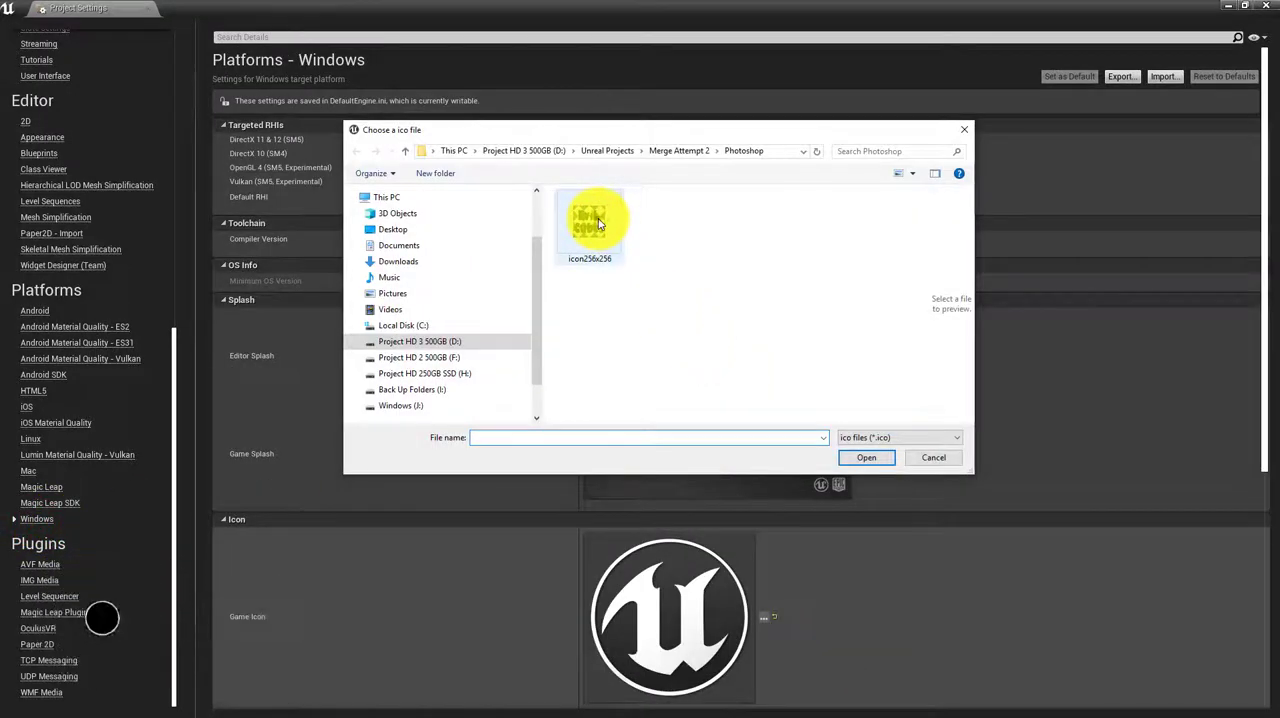
click(886, 457)
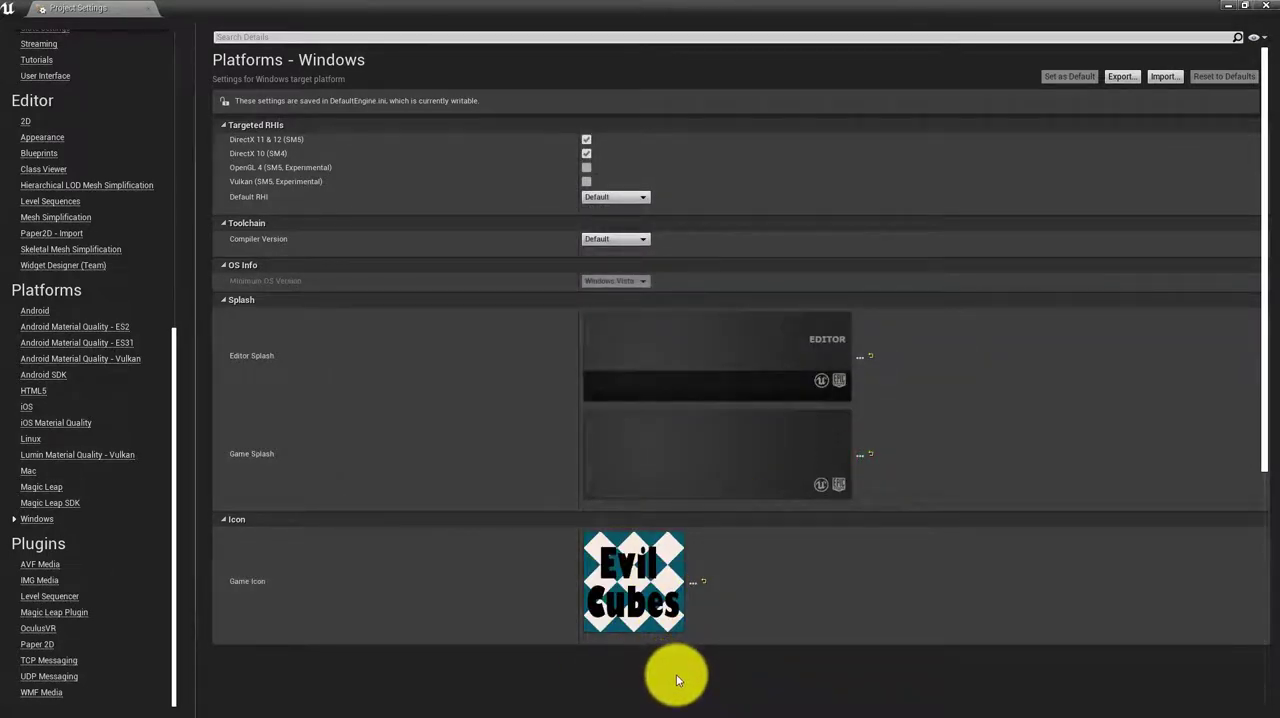
mouse_move(643, 604)
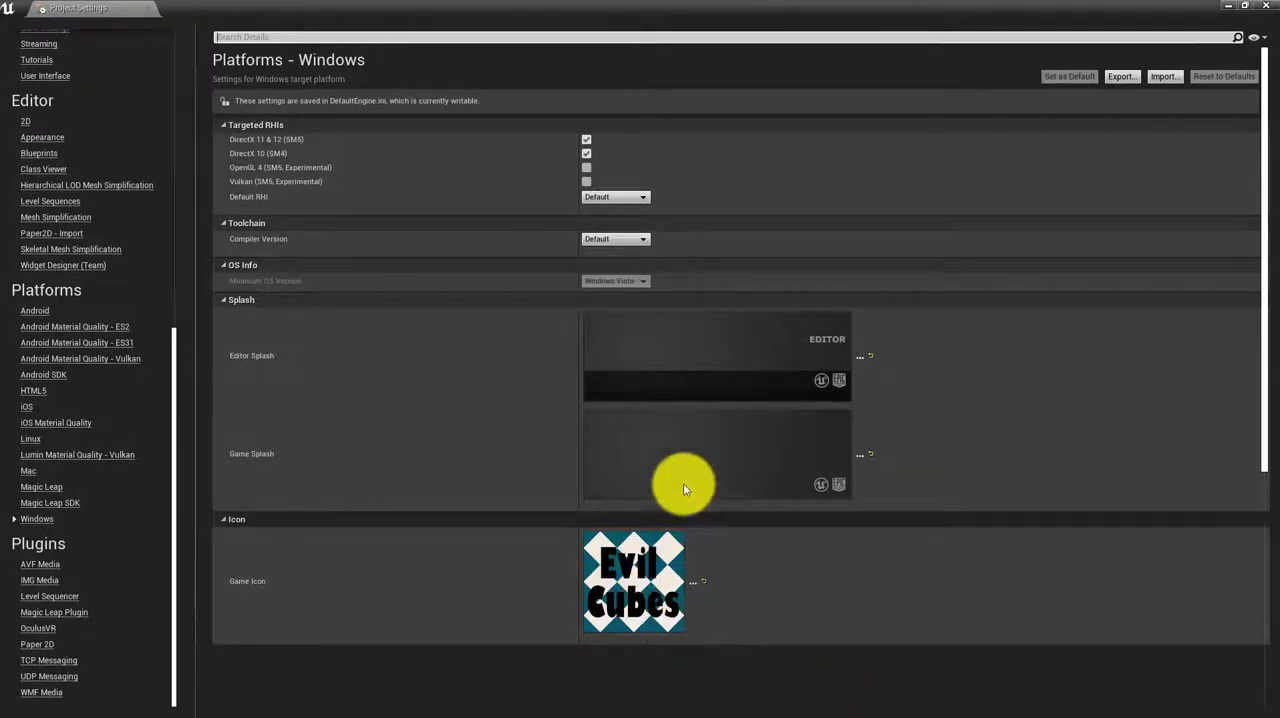
mouse_move(648, 444)
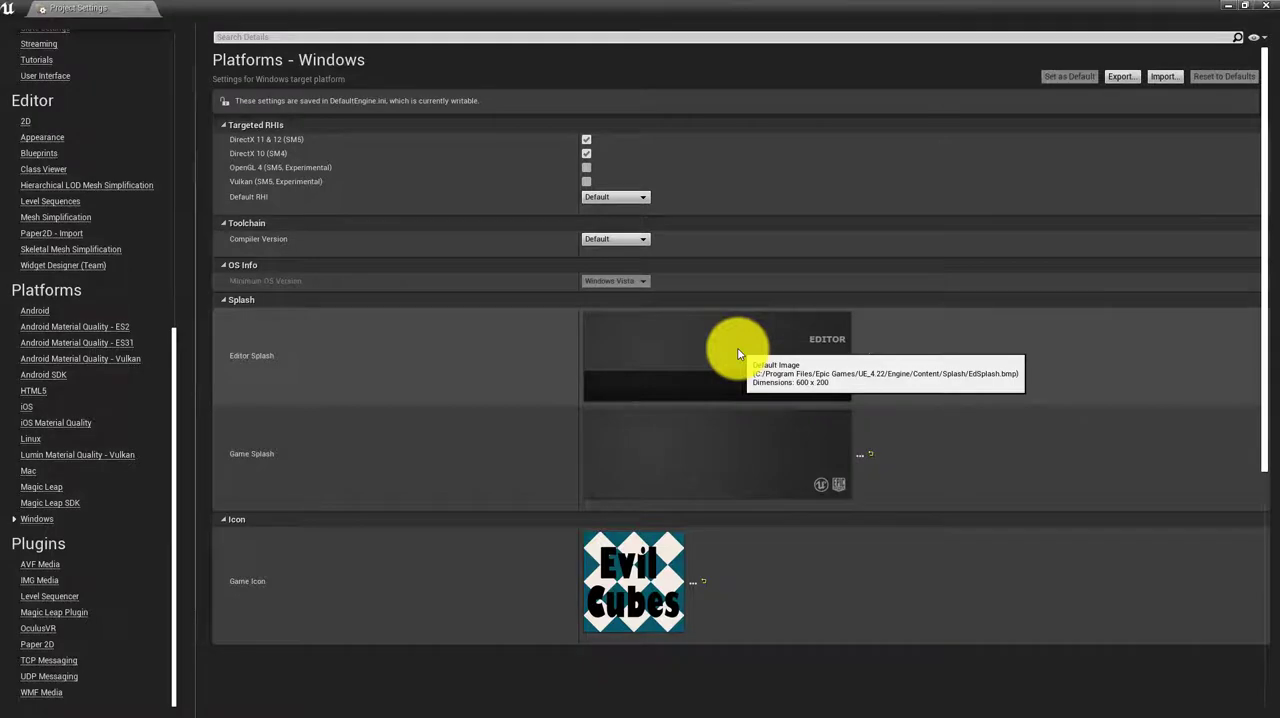
Leave Project Settings, return to File Explorer and check the file type and dimensions of SplashScreen and SplashScreen_Loading
click(1246, 9)
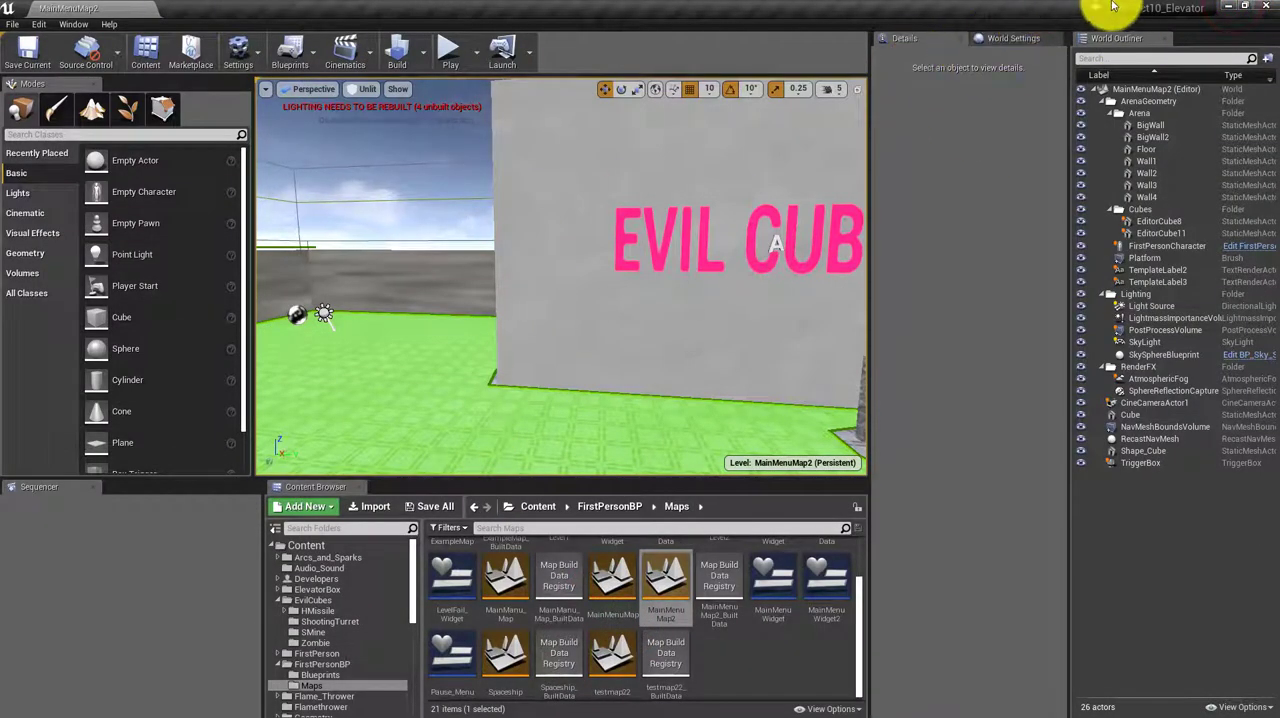
click(1228, 7)
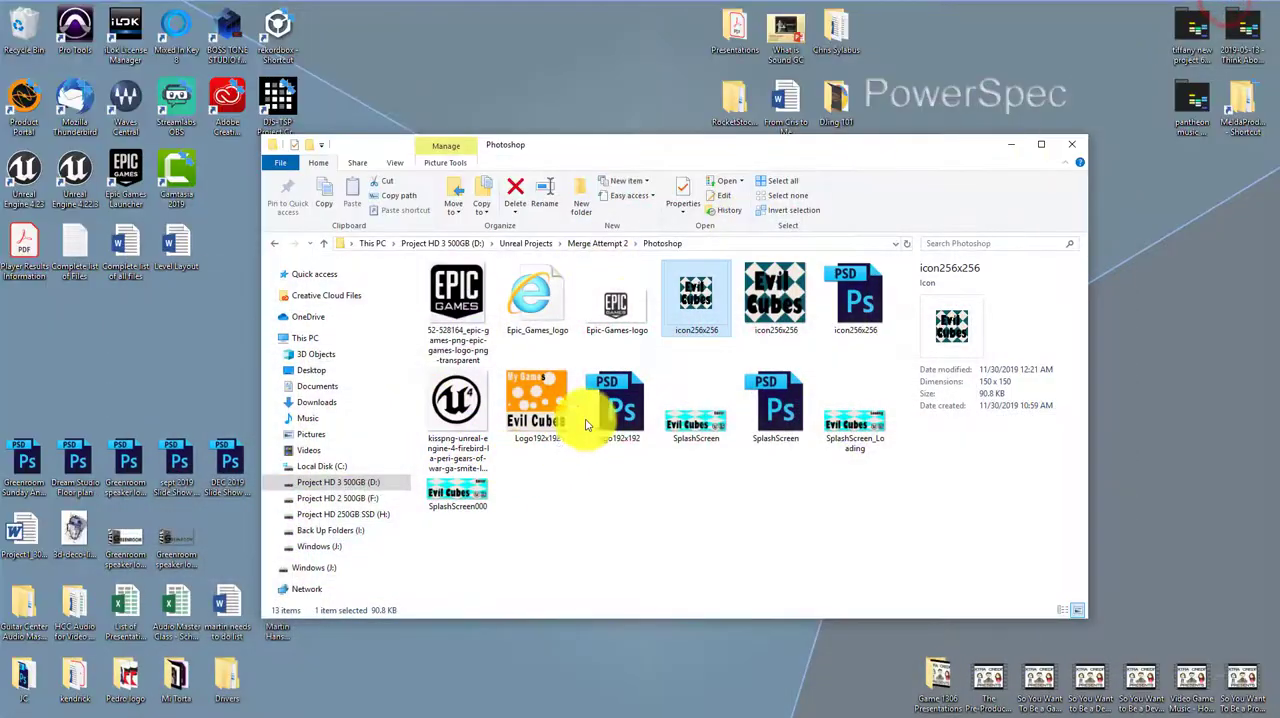
click(697, 424)
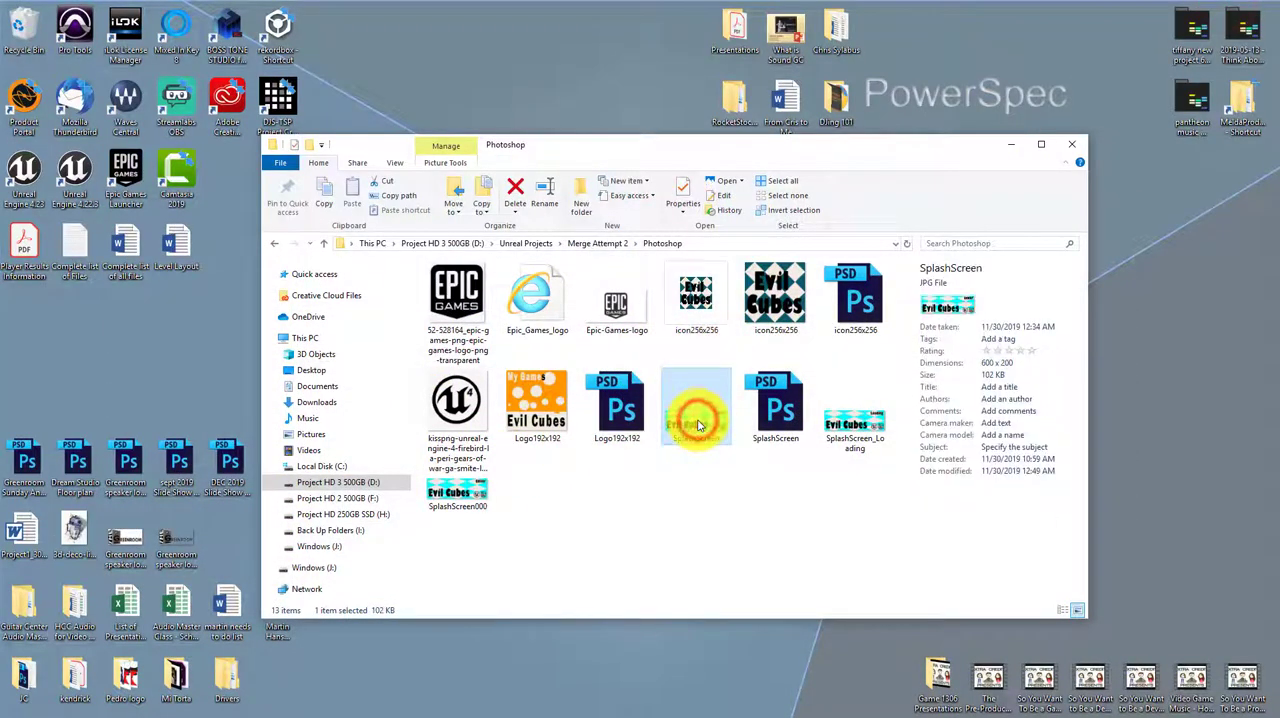
click(1040, 145)
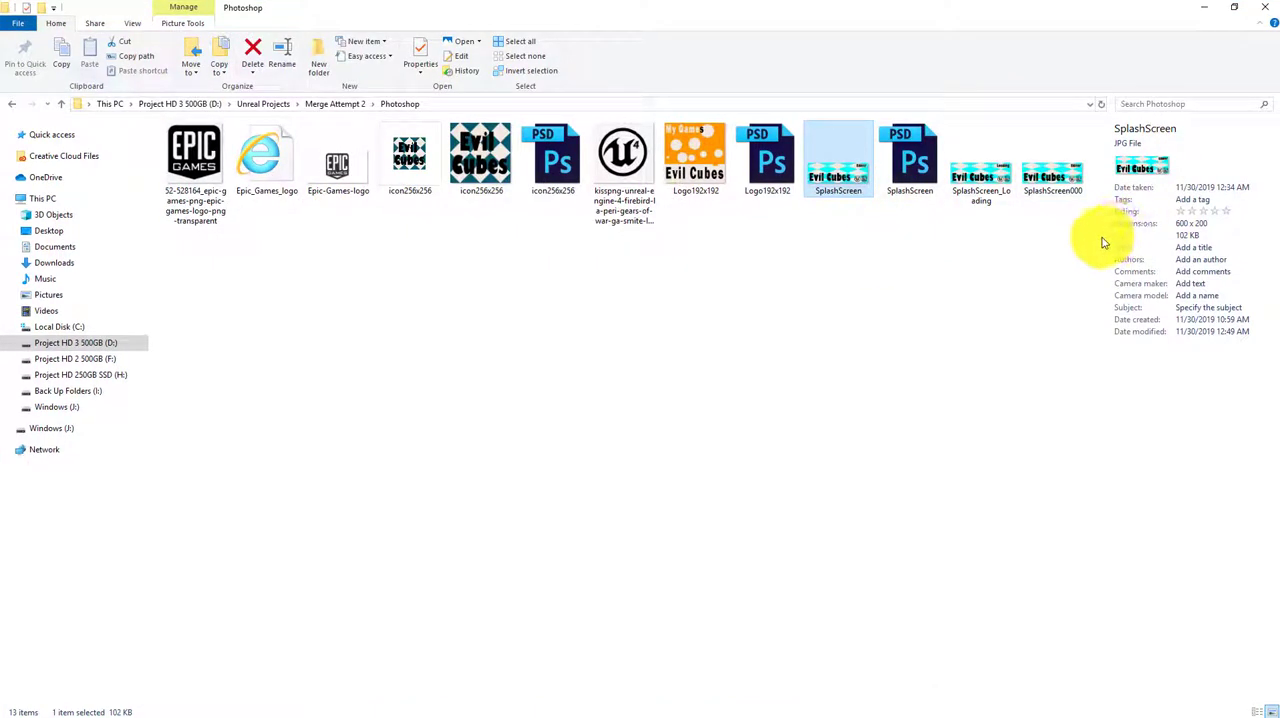
drag(1097, 238, 771, 323)
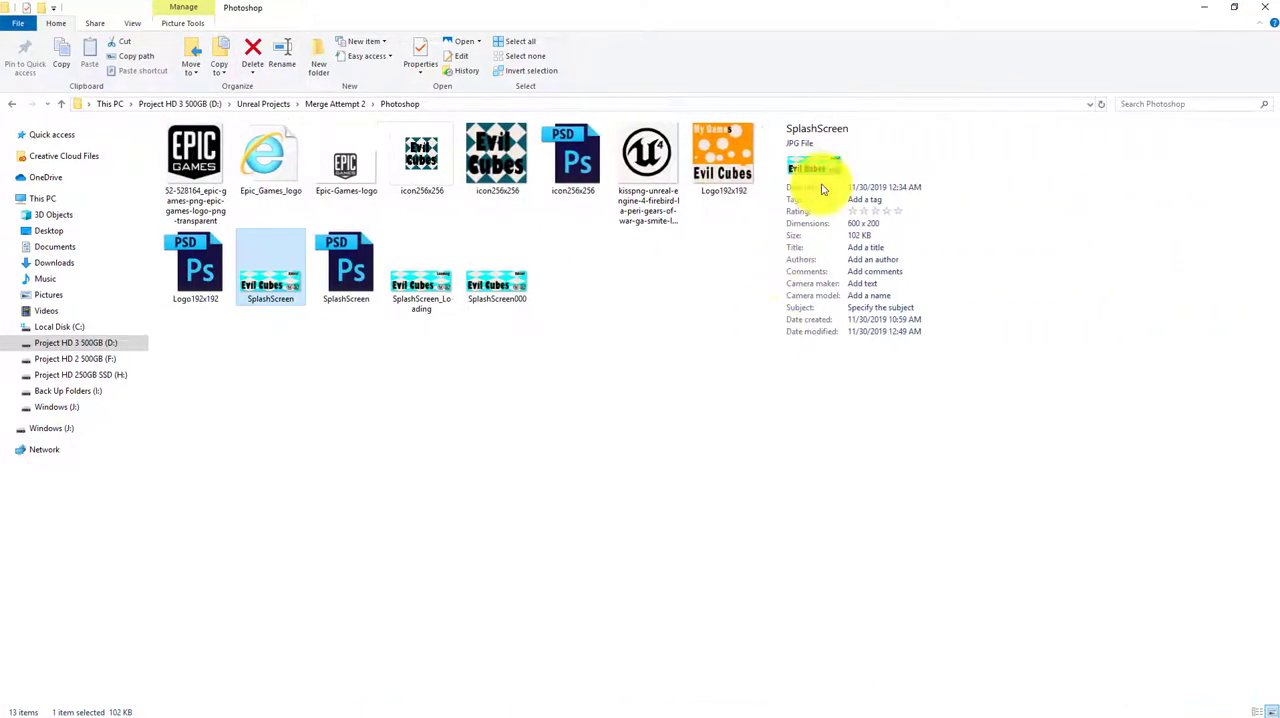
click(439, 287)
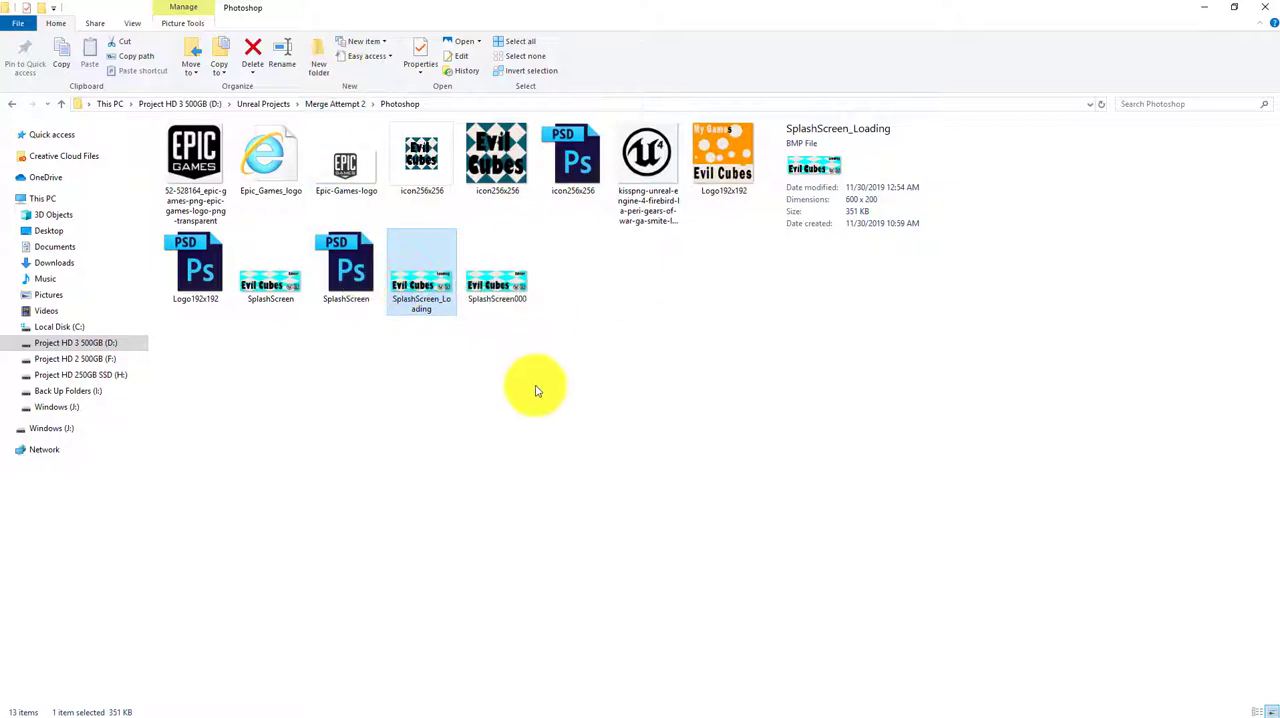
Switch to Photoshop and swap the visible caption in SplashScreen.psd by hiding the Loading layer and showing the Editor layer
key(alt+Tab)
key(alt+Tab)
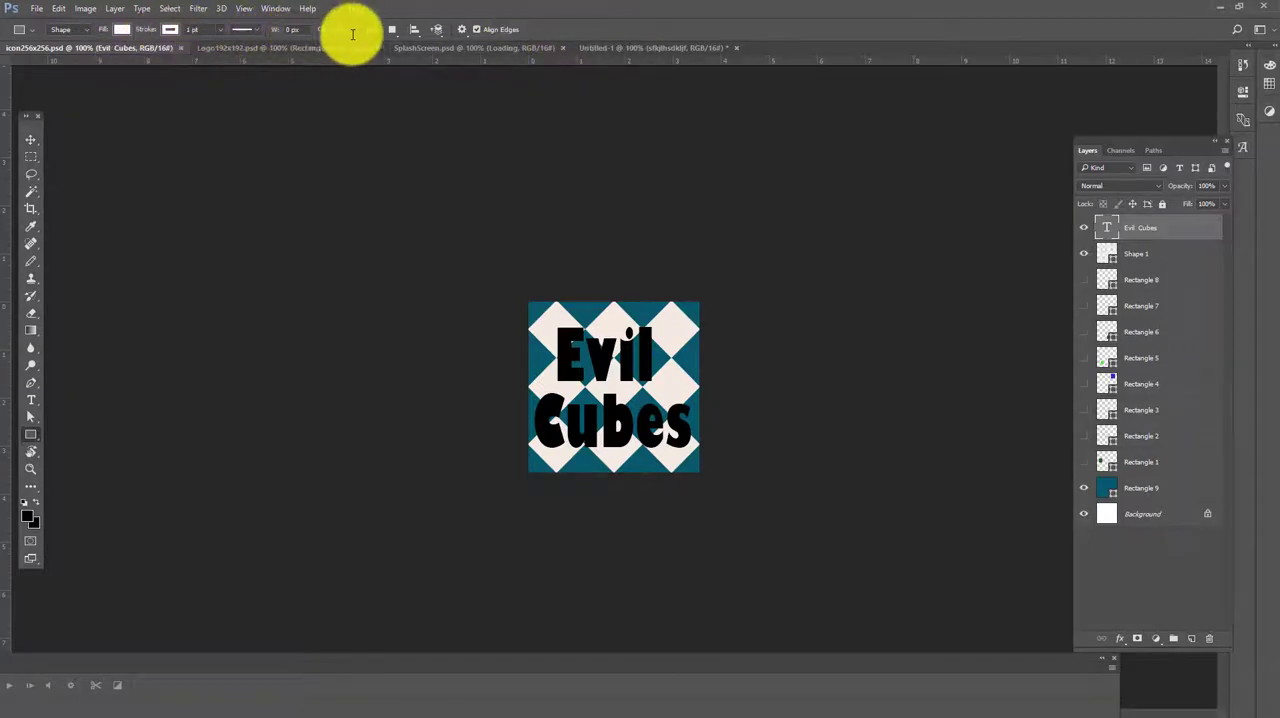
click(450, 48)
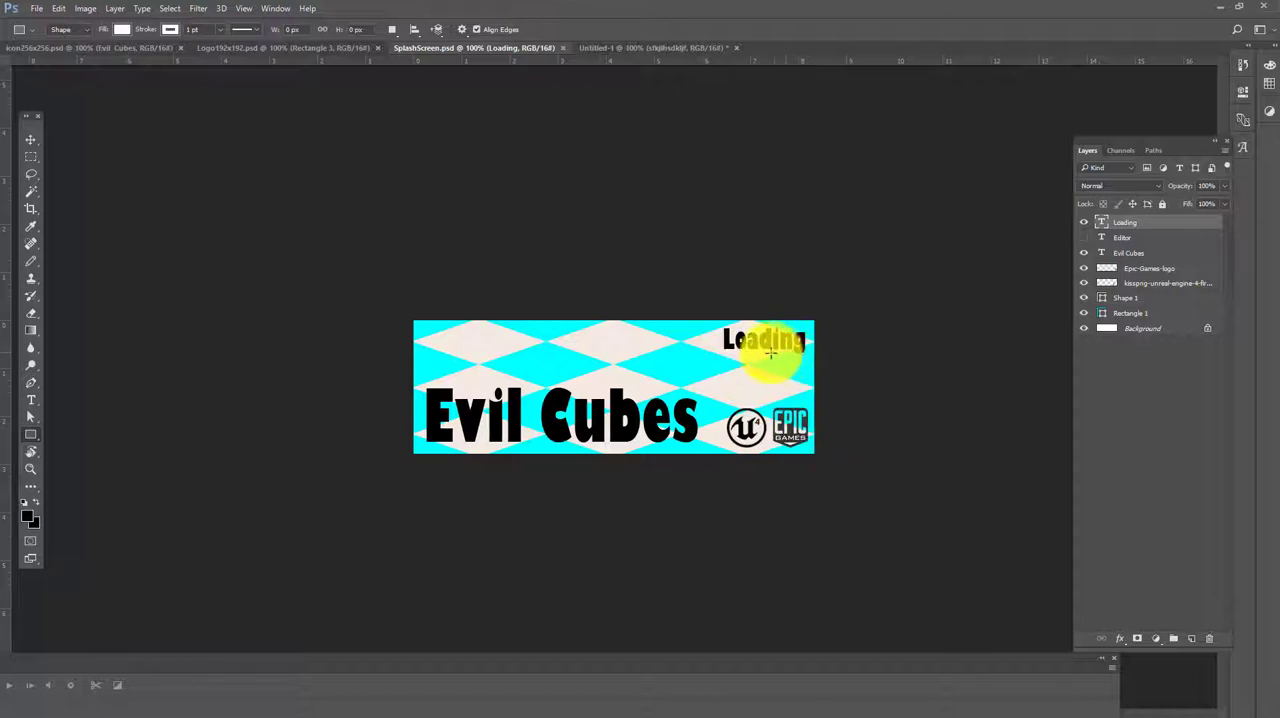
click(1086, 220)
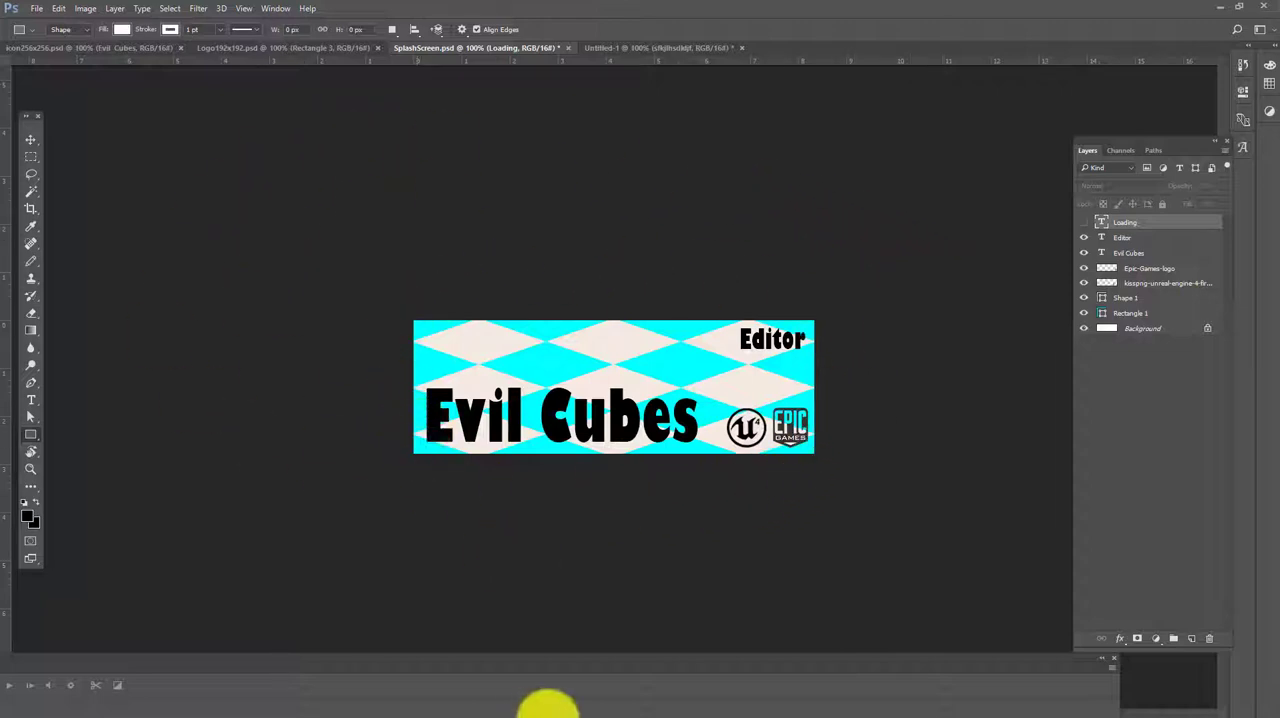
mouse_move(729, 700)
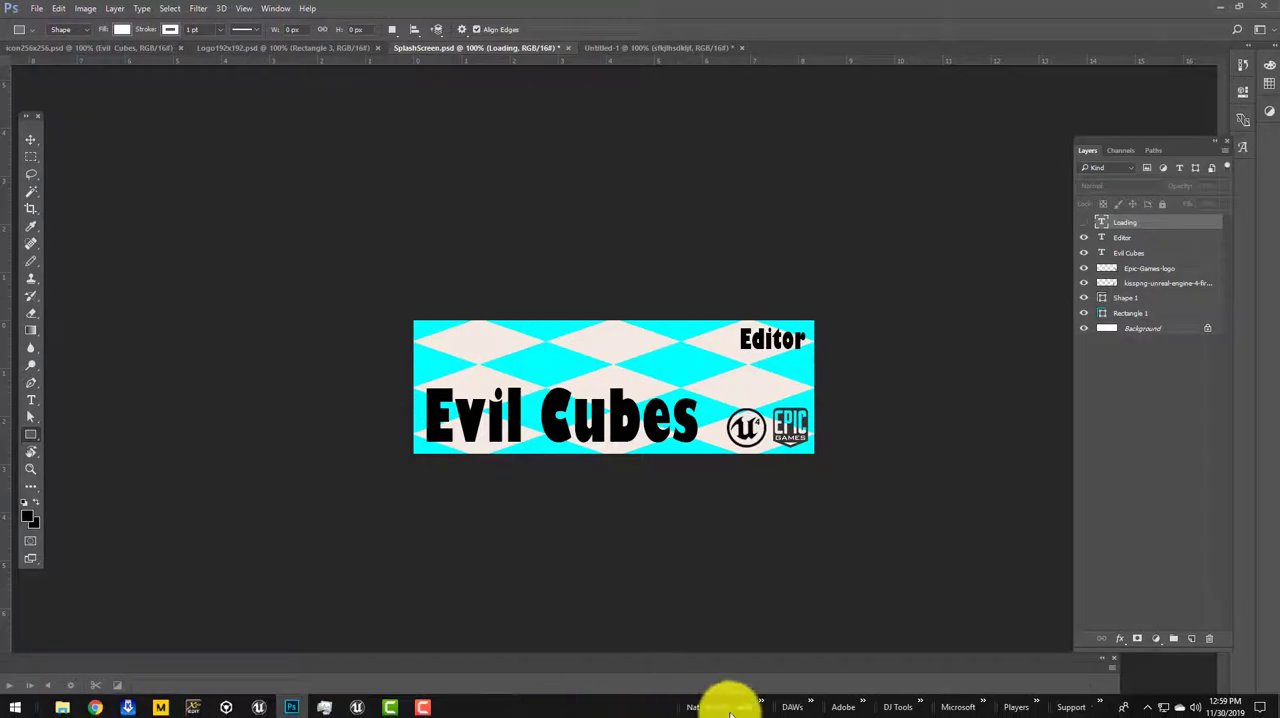
click(864, 706)
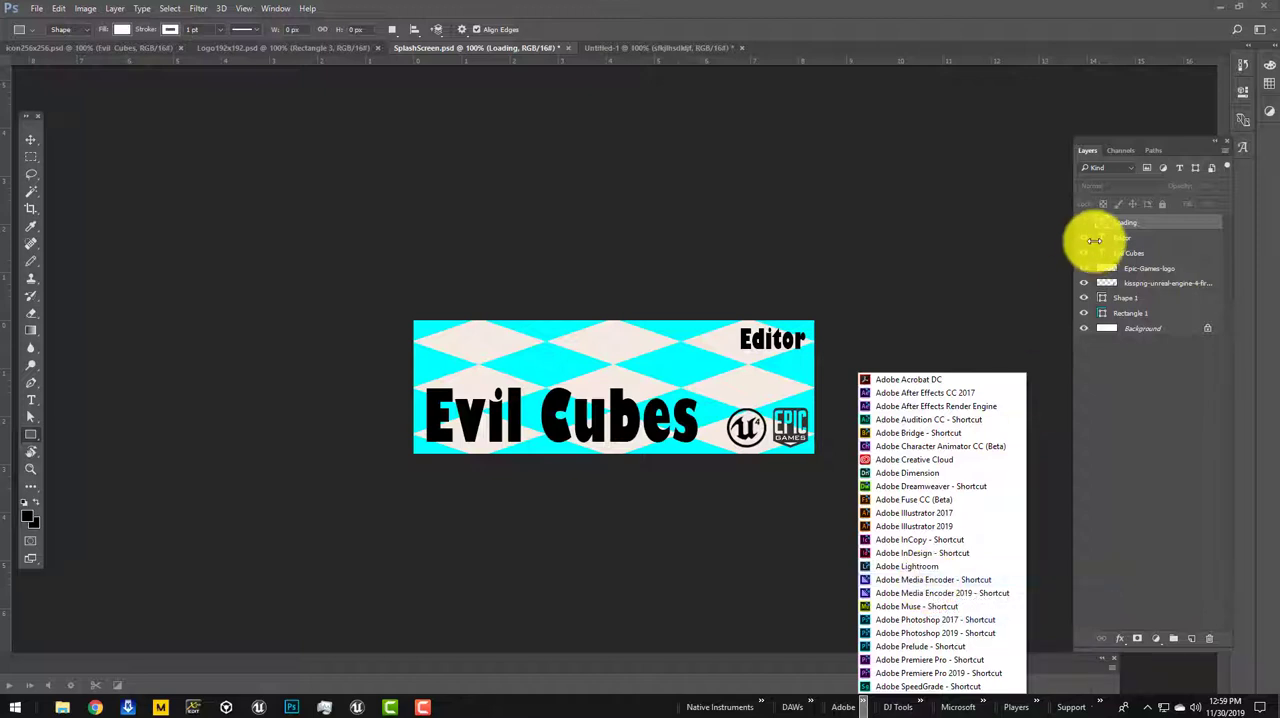
click(1222, 8)
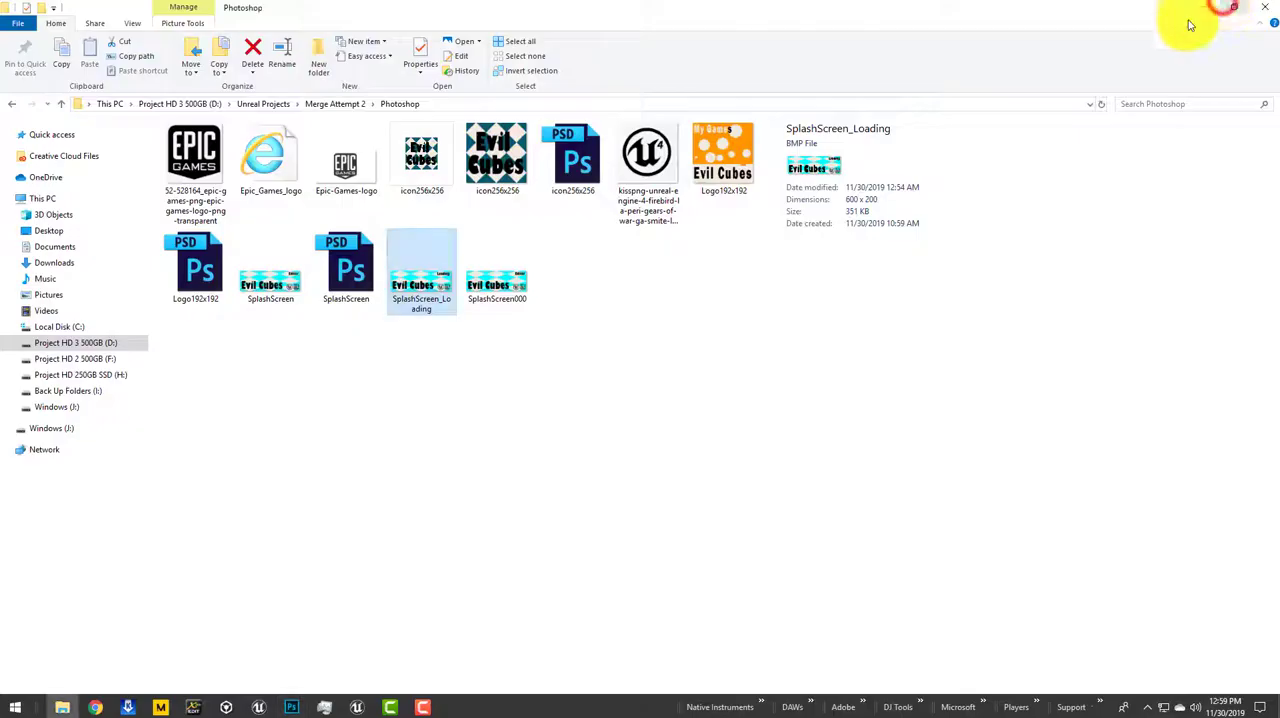
Switch to Unreal Editor and set the Windows platform's Editor Splash image to SplashScreen000 in Project Settings
click(357, 707)
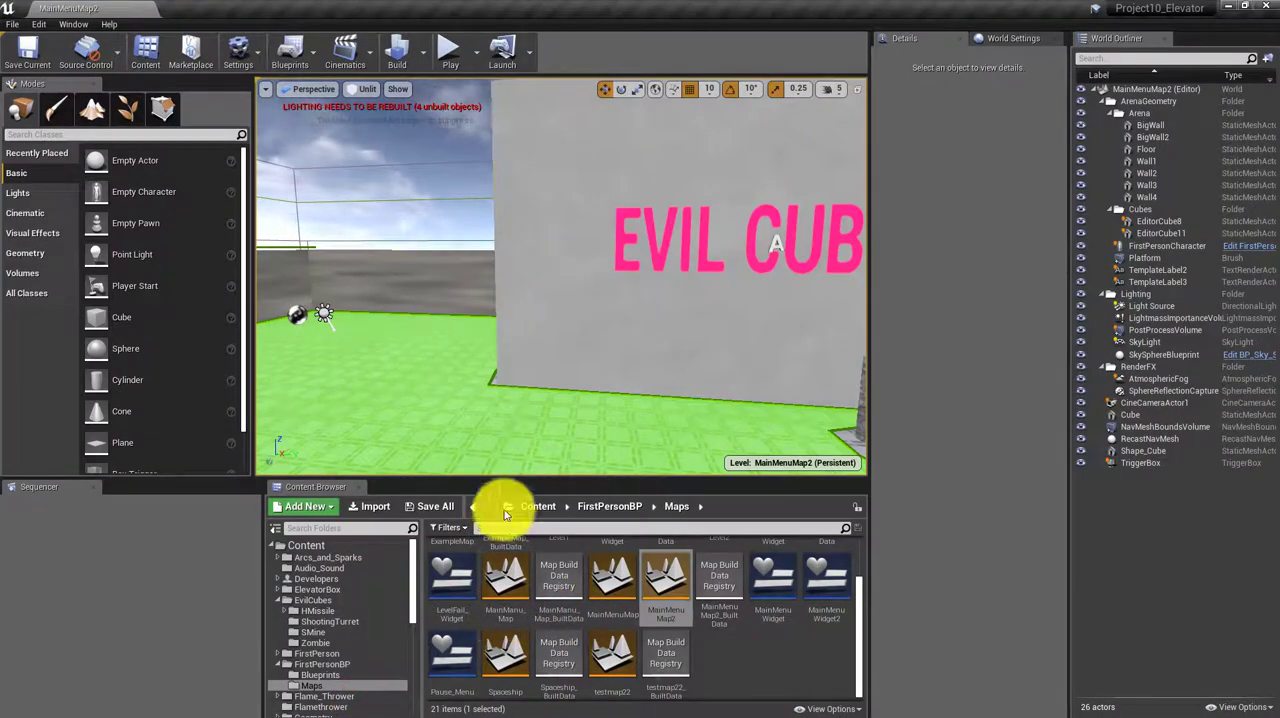
click(236, 50)
click(264, 103)
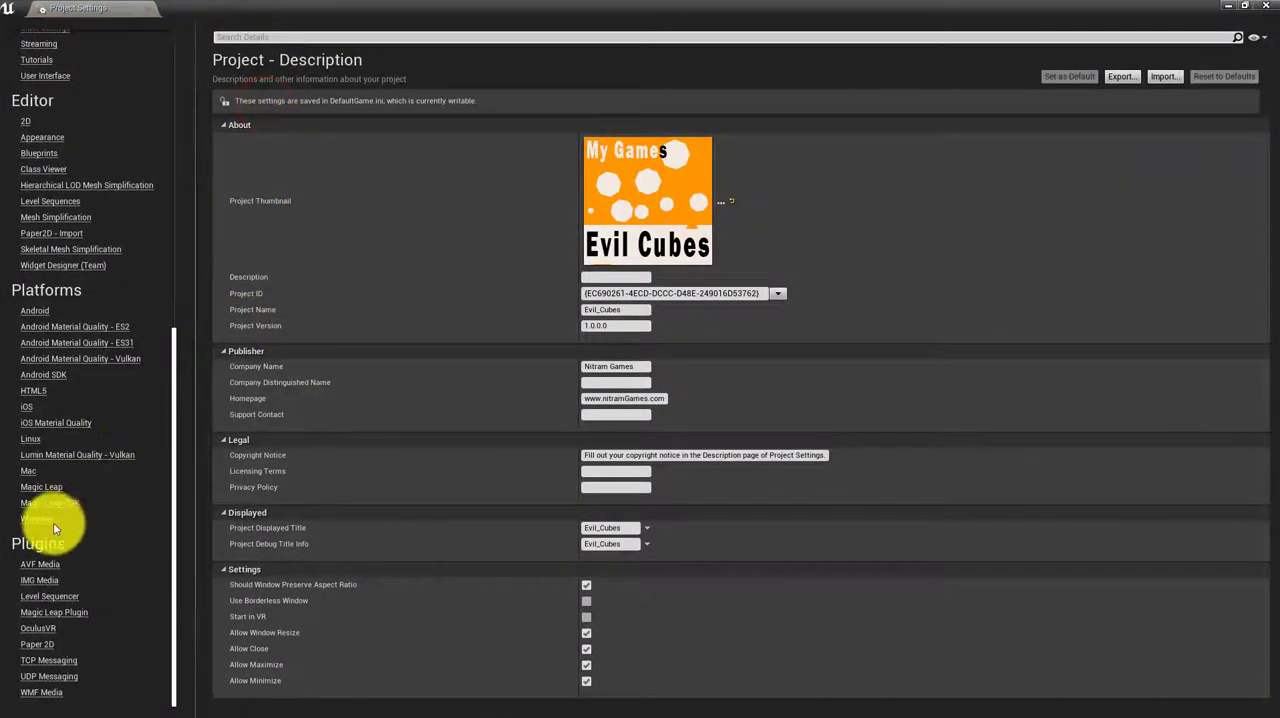
click(40, 519)
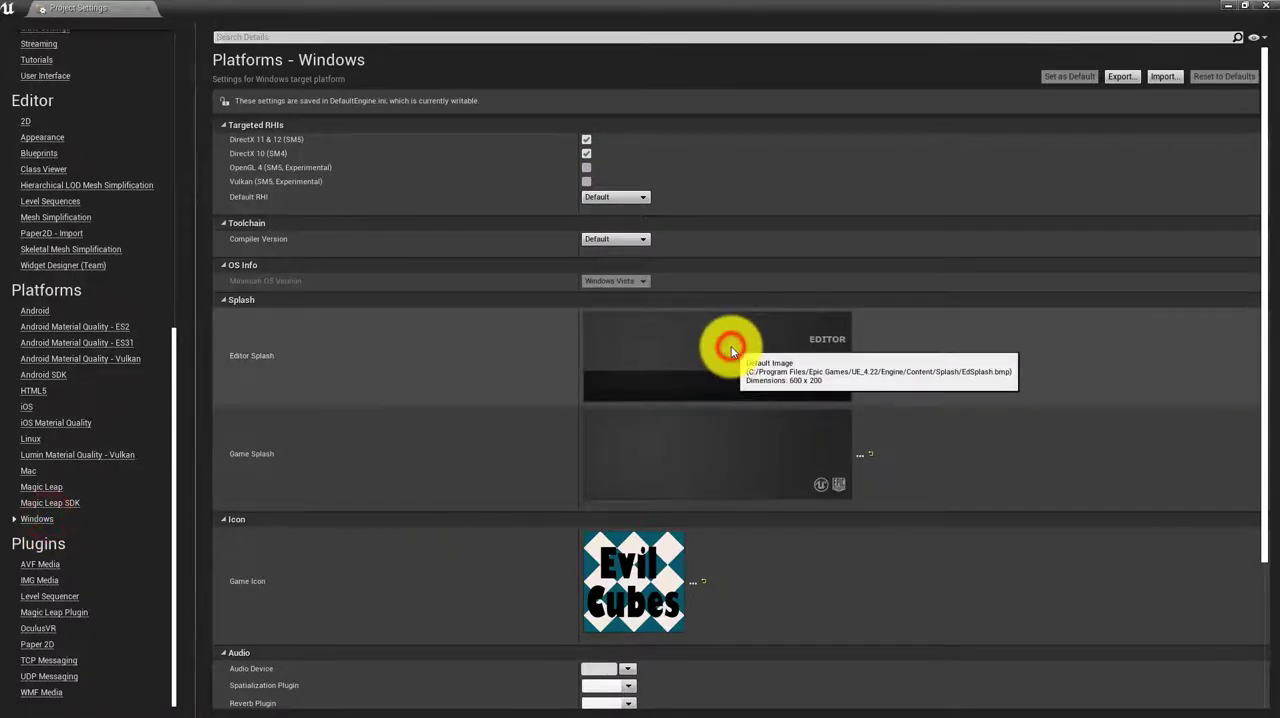
click(861, 357)
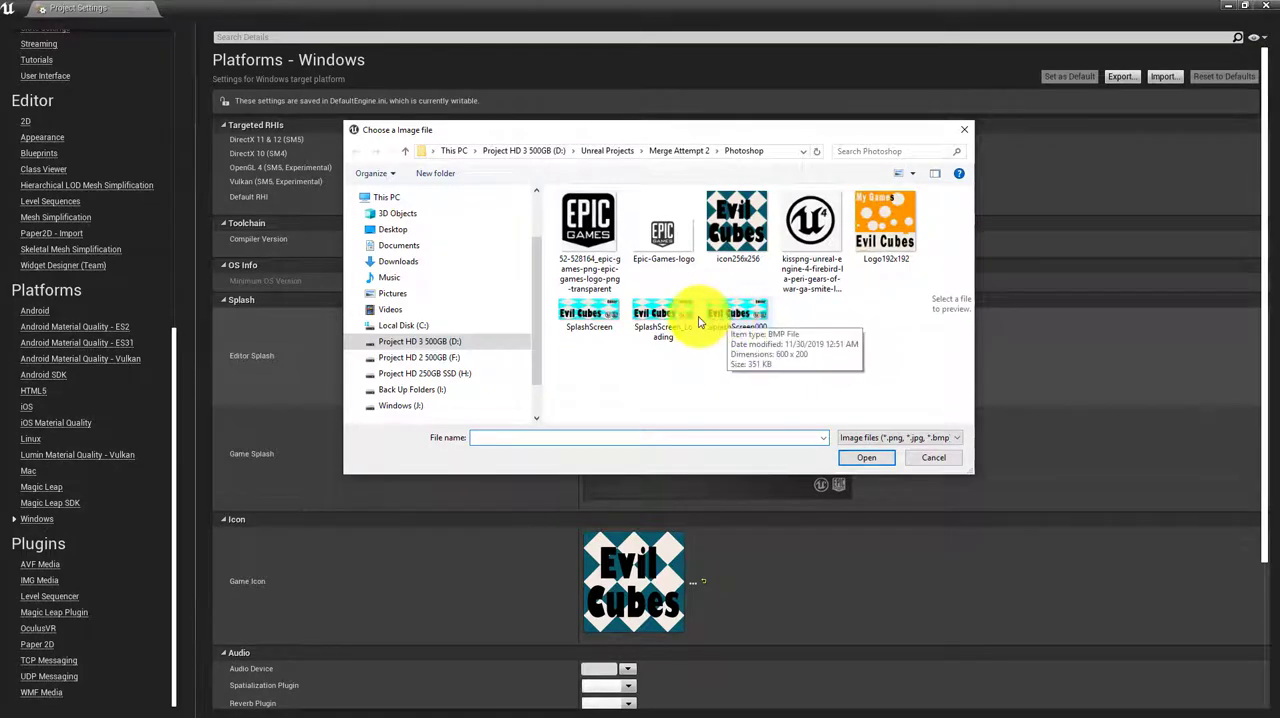
click(735, 318)
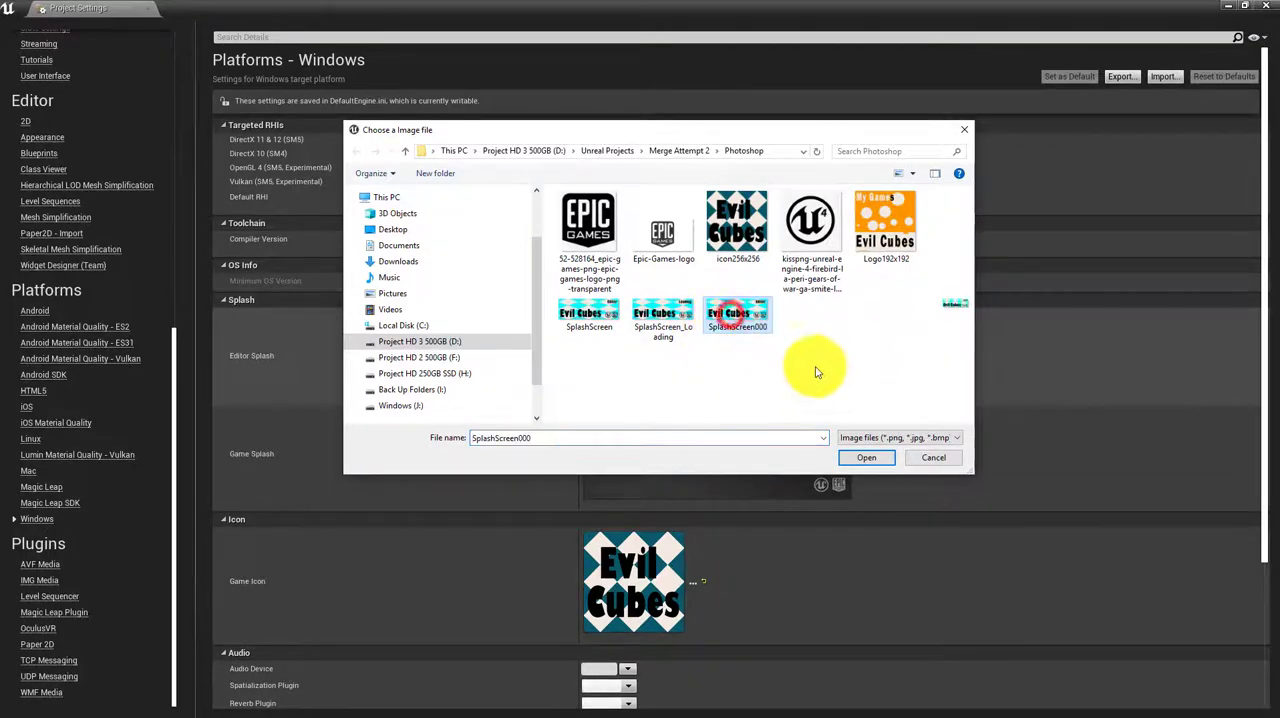
click(866, 460)
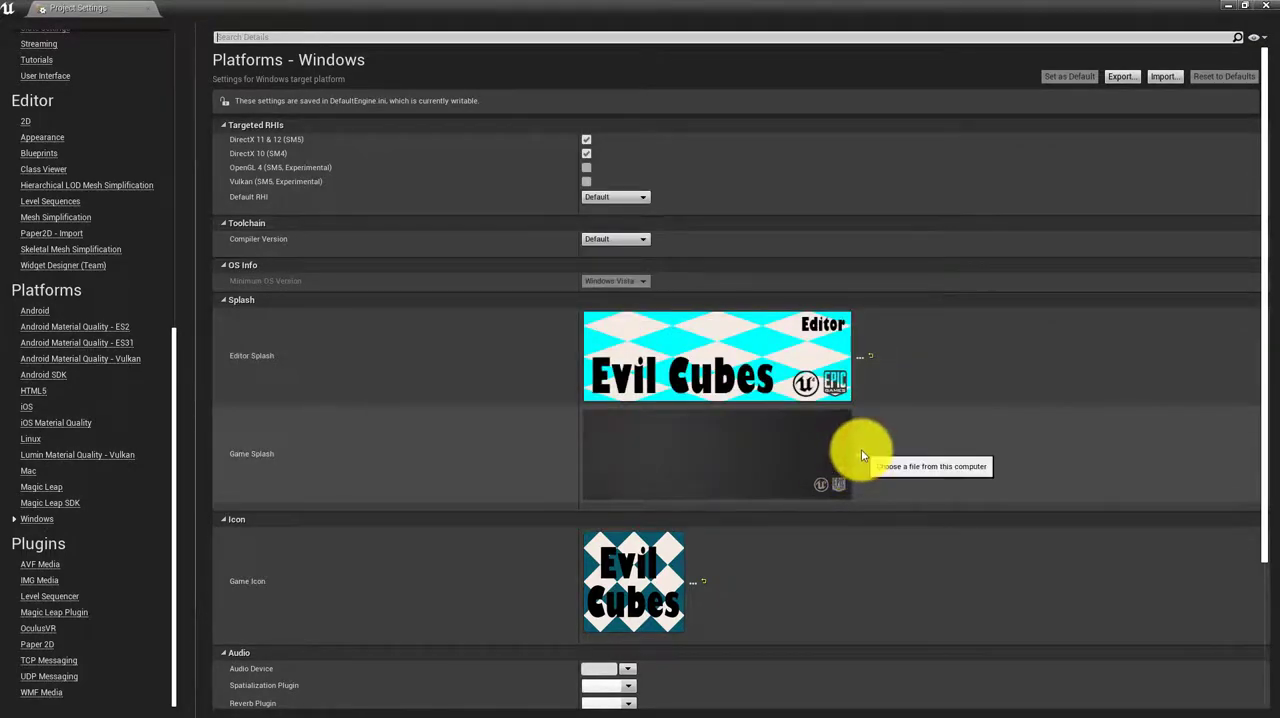
Set the Windows platform's Game Splash image to SplashScreen_Loading from the Merge Attempt 2 Photoshop folder
click(861, 455)
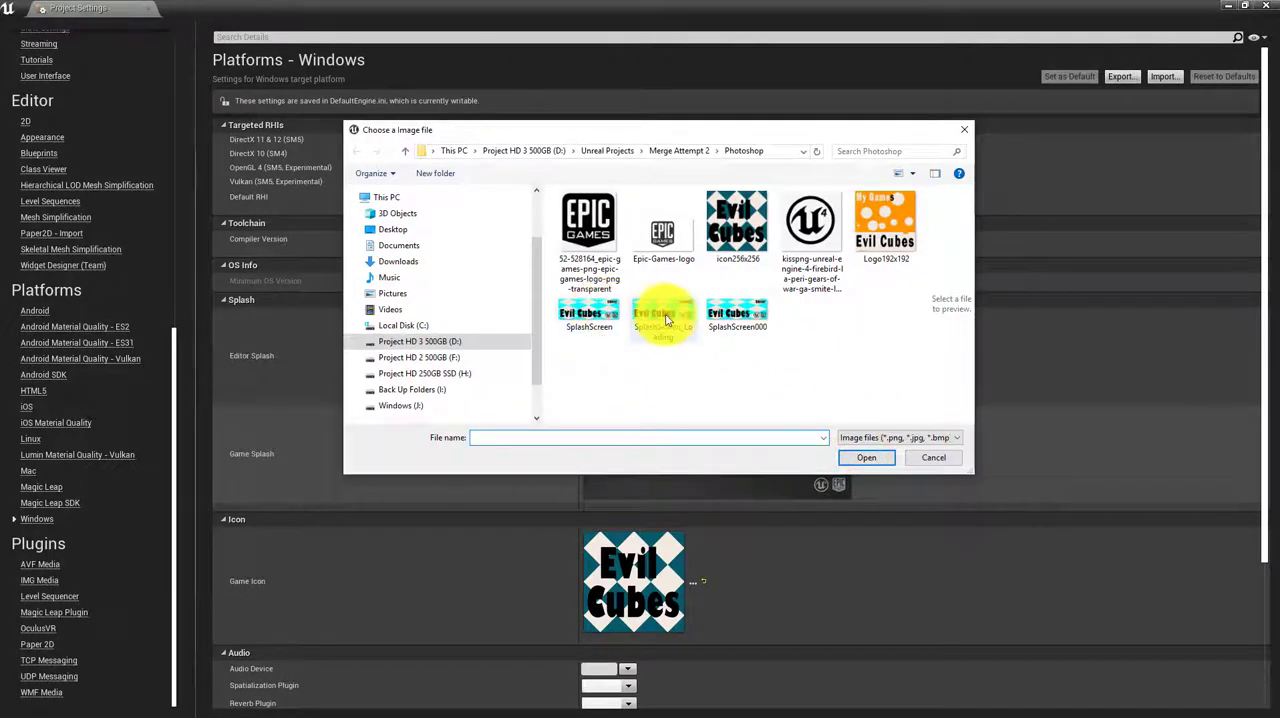
click(668, 318)
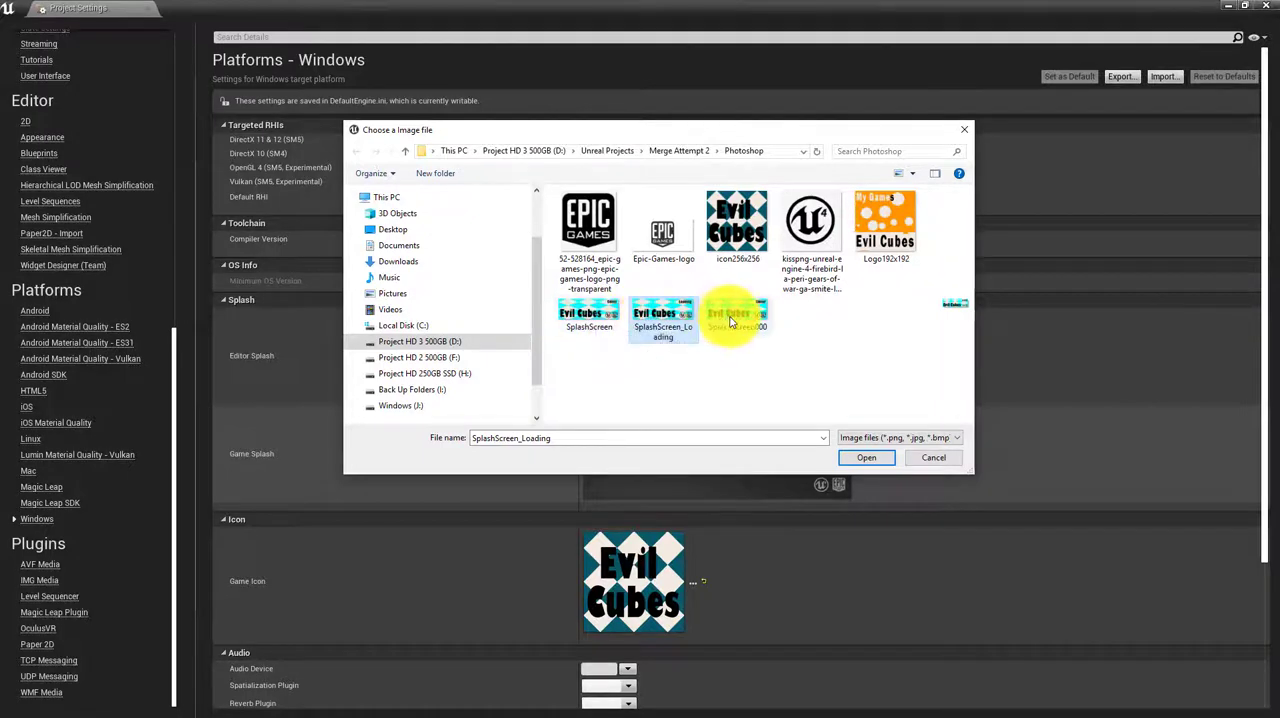
click(866, 457)
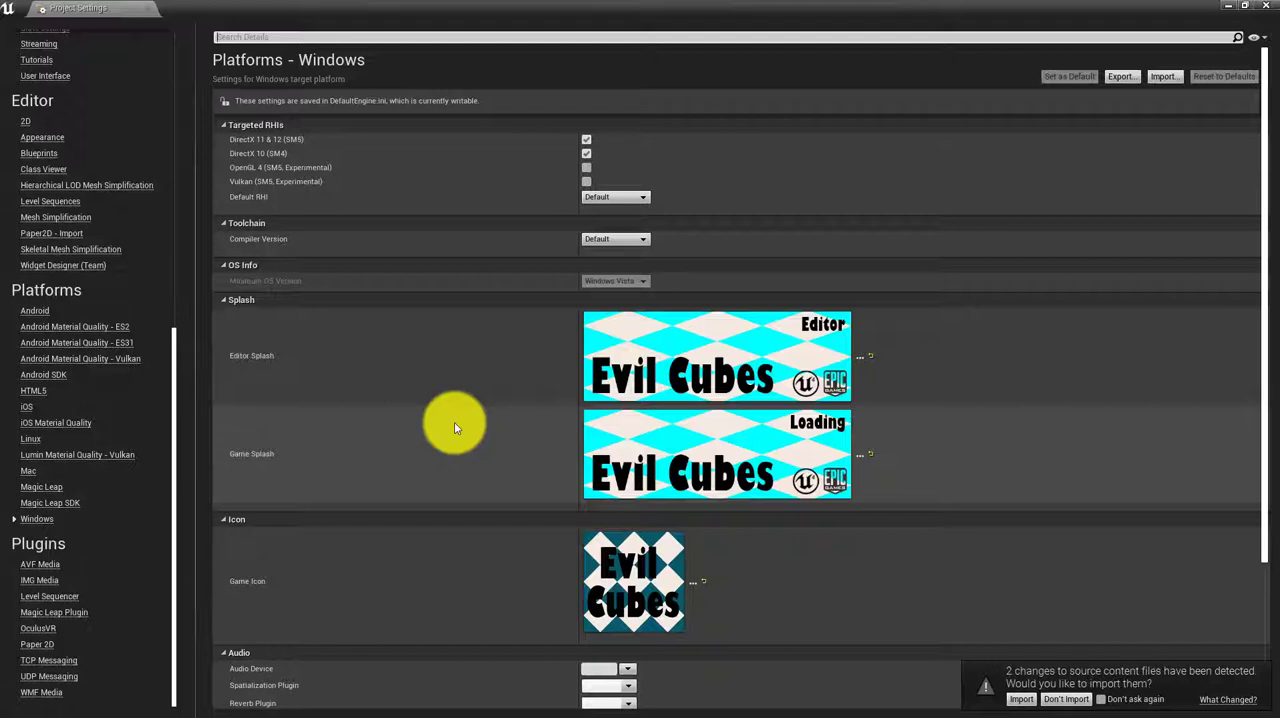
Import the detected changes to the source content files into the project
scroll(454, 428, down, 3)
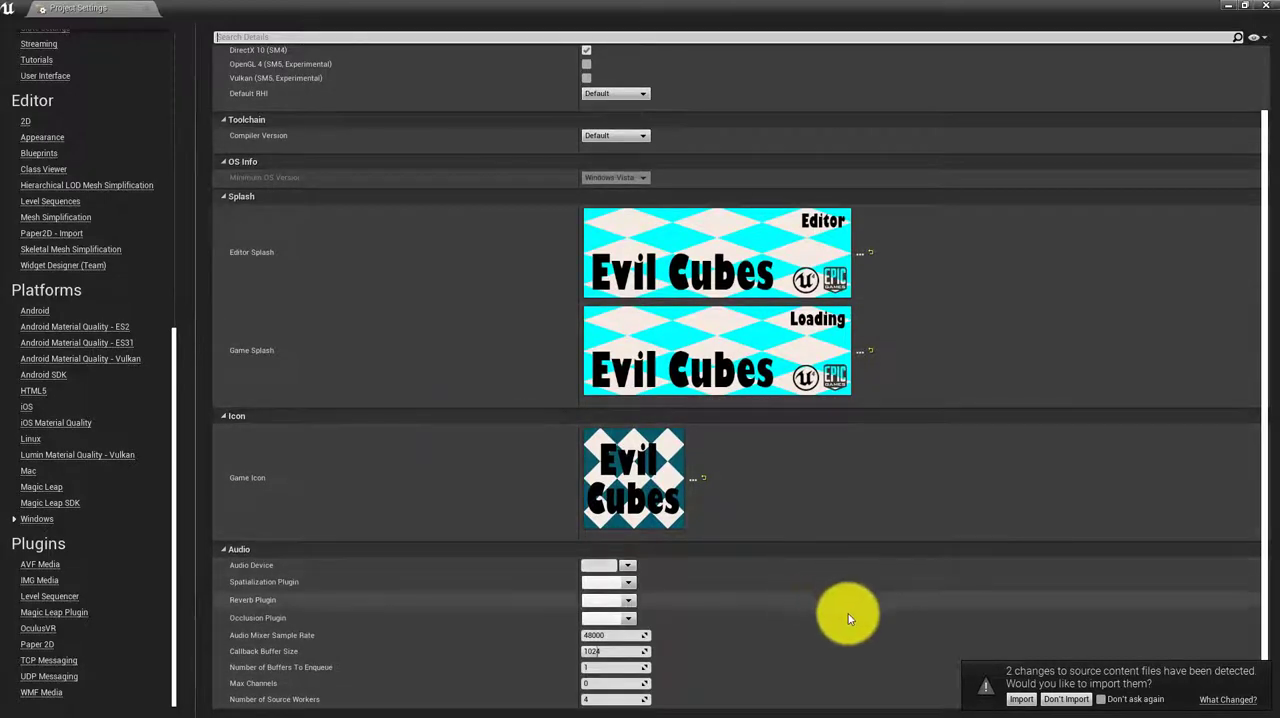
click(1022, 700)
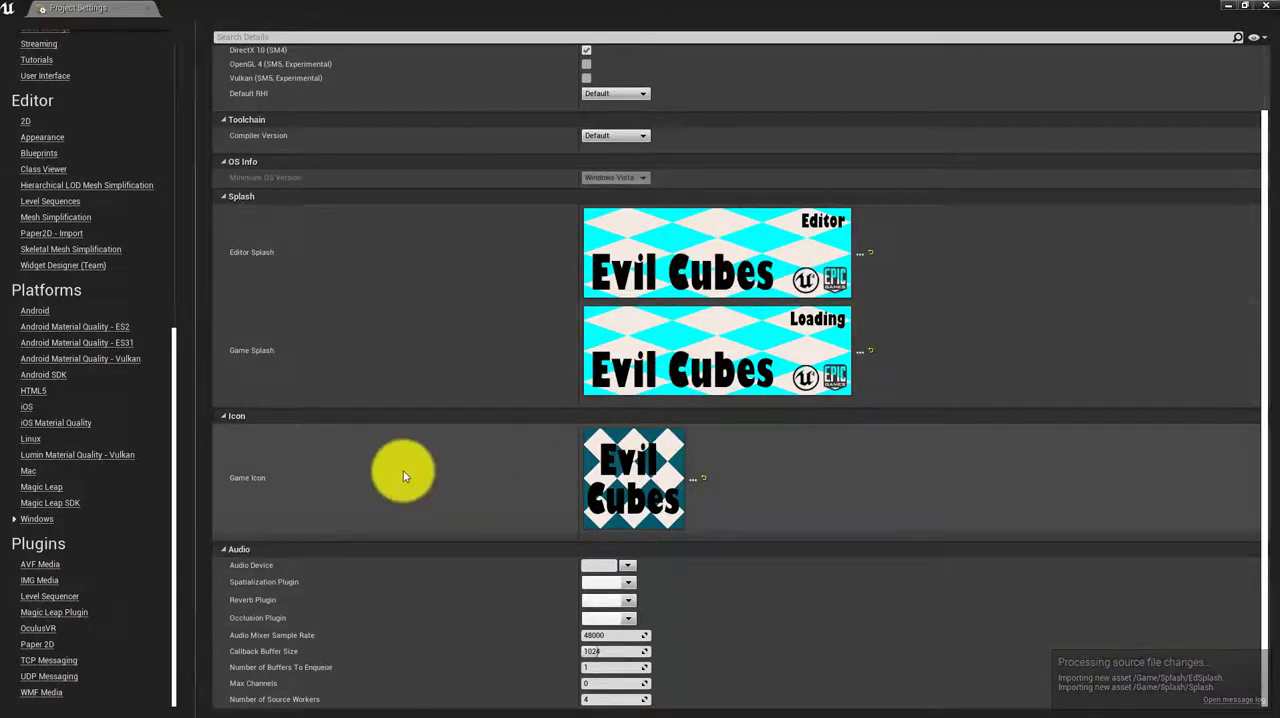
scroll(305, 480, up, 2)
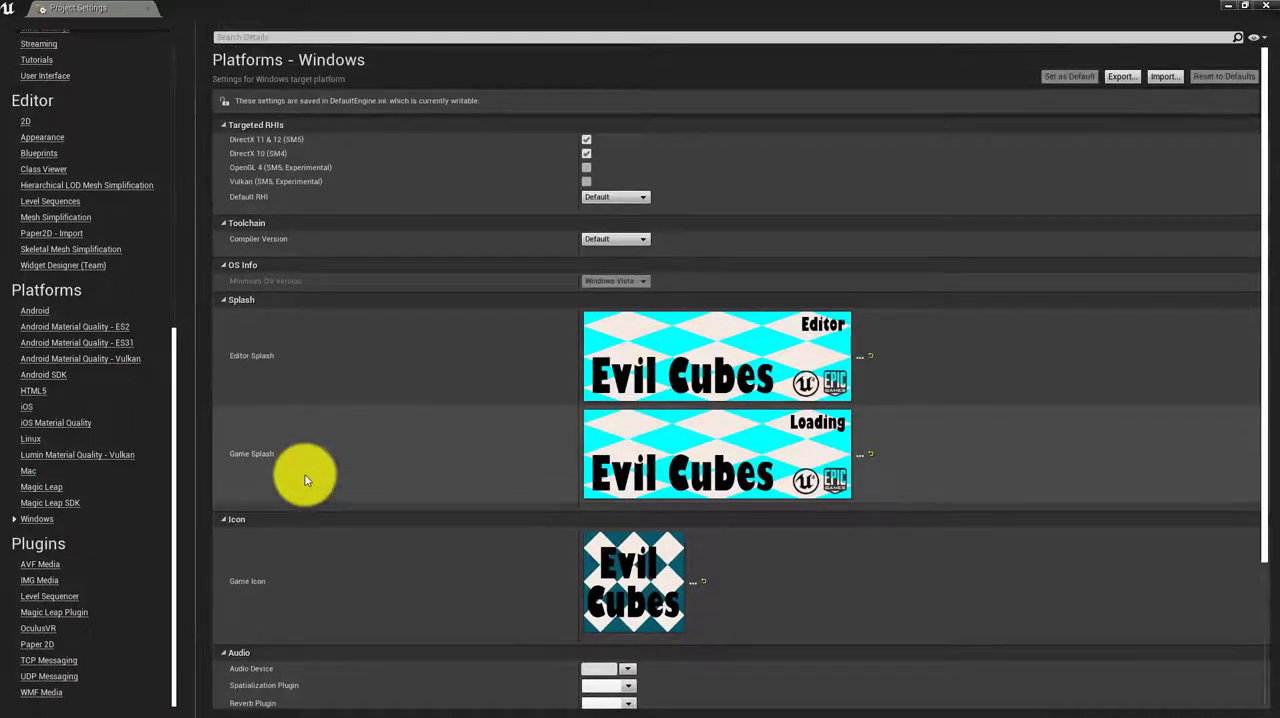
scroll(93, 245, up, 2)
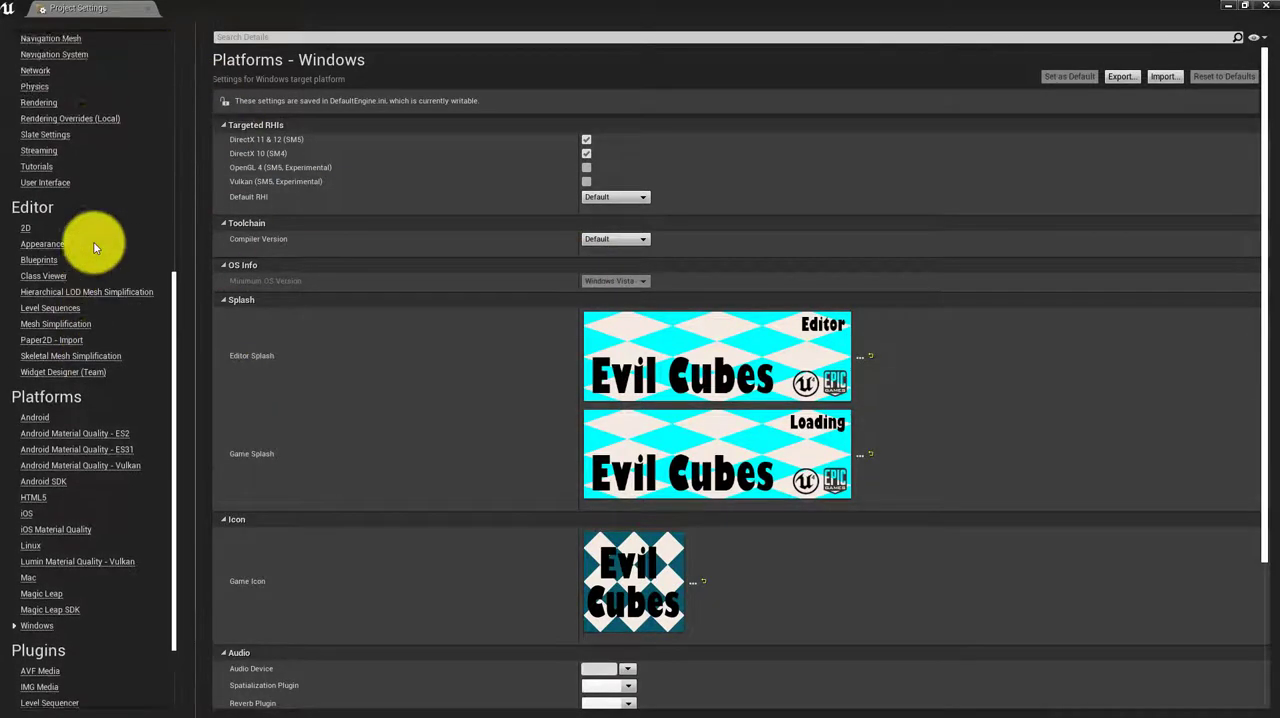
Set the project's description to "My Game" in the Project Description settings
scroll(93, 241, up, 6)
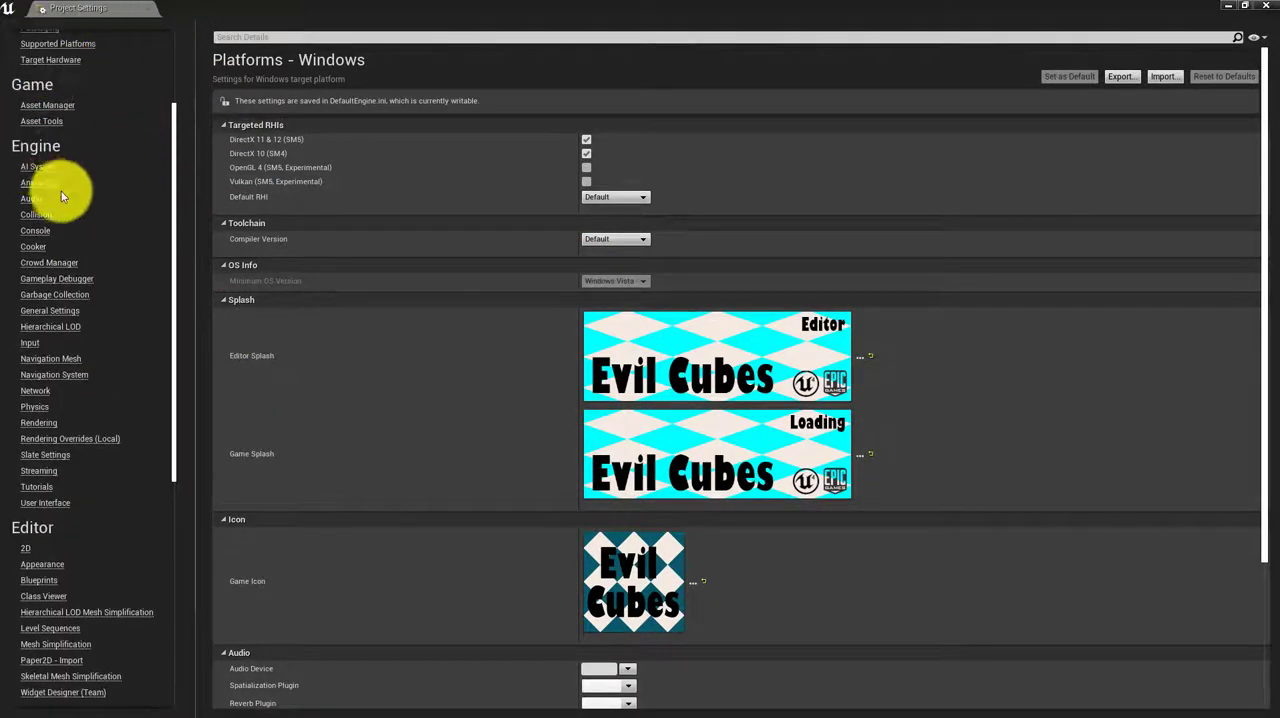
scroll(61, 195, up, 3)
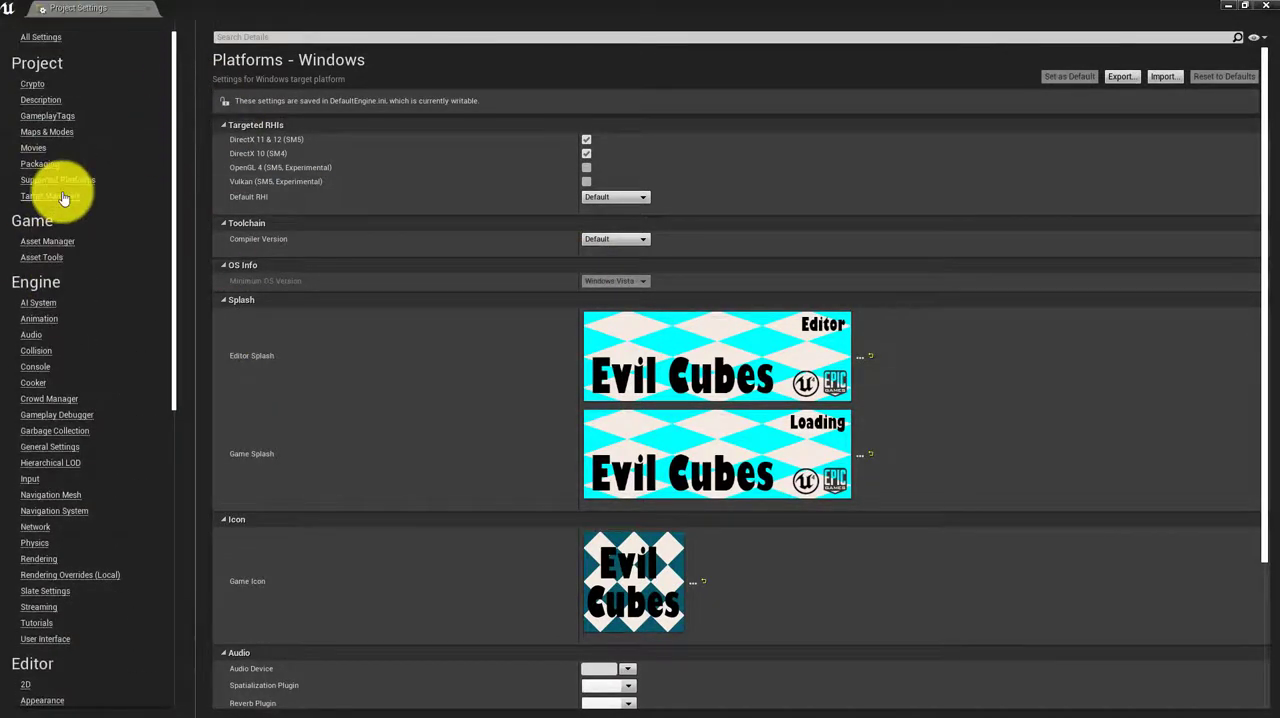
click(44, 103)
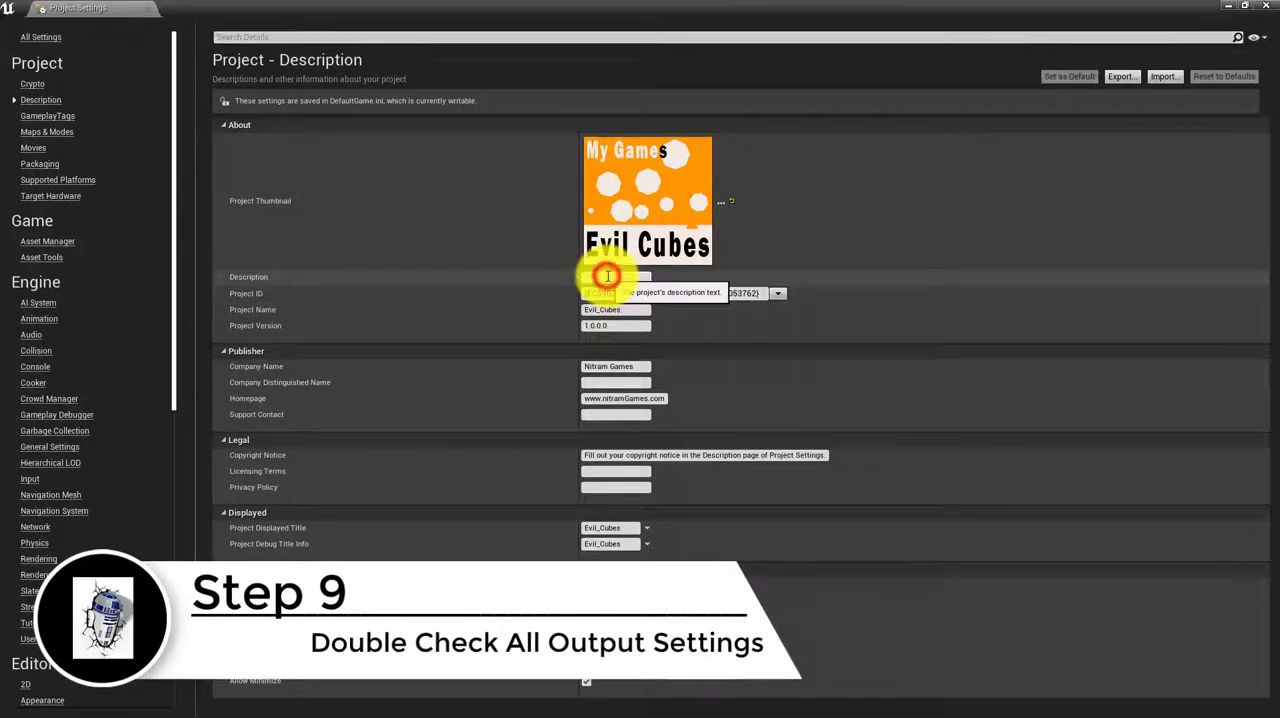
click(628, 278)
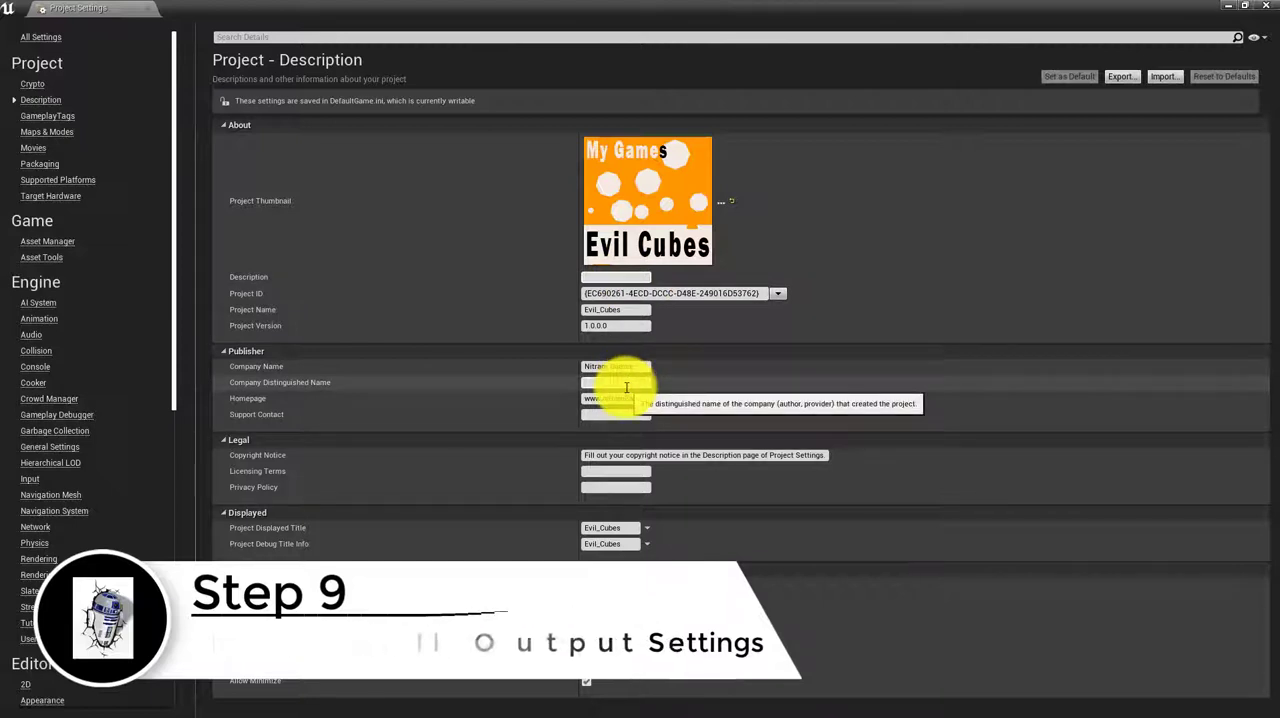
text(My Game)
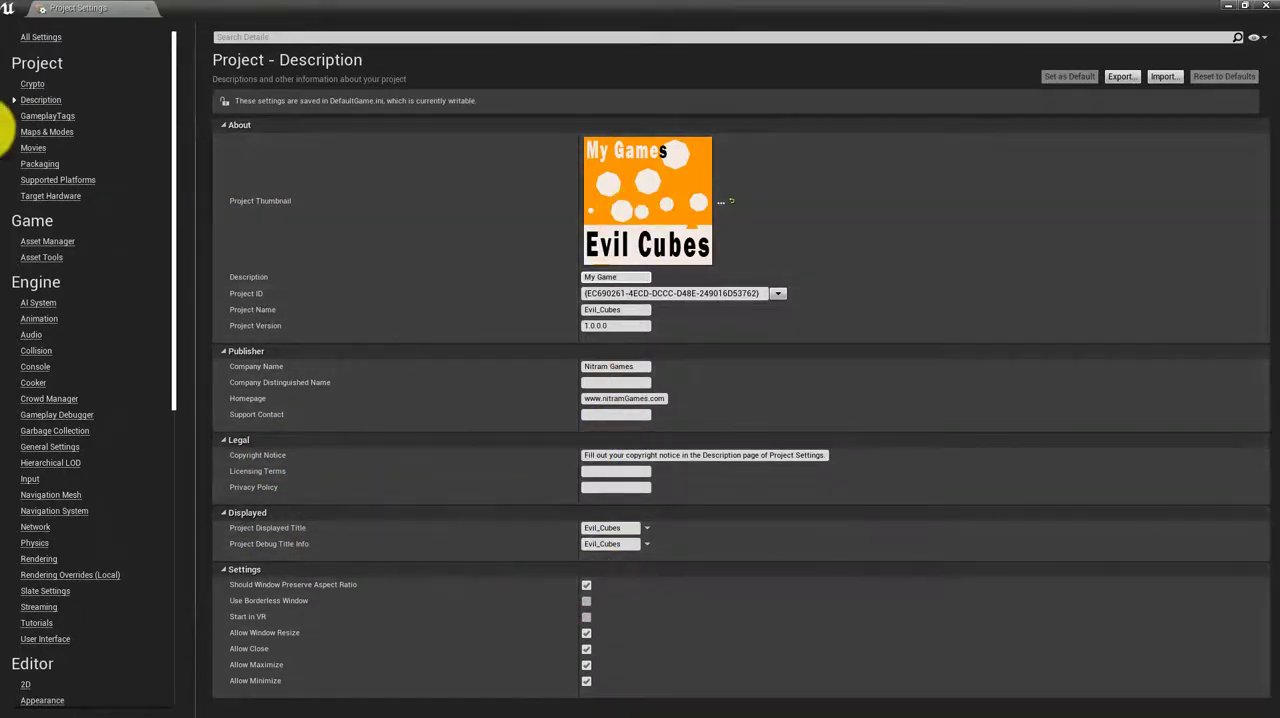
Review the project's Maps & Modes, Packaging build configuration options and Supported Platforms settings
click(35, 132)
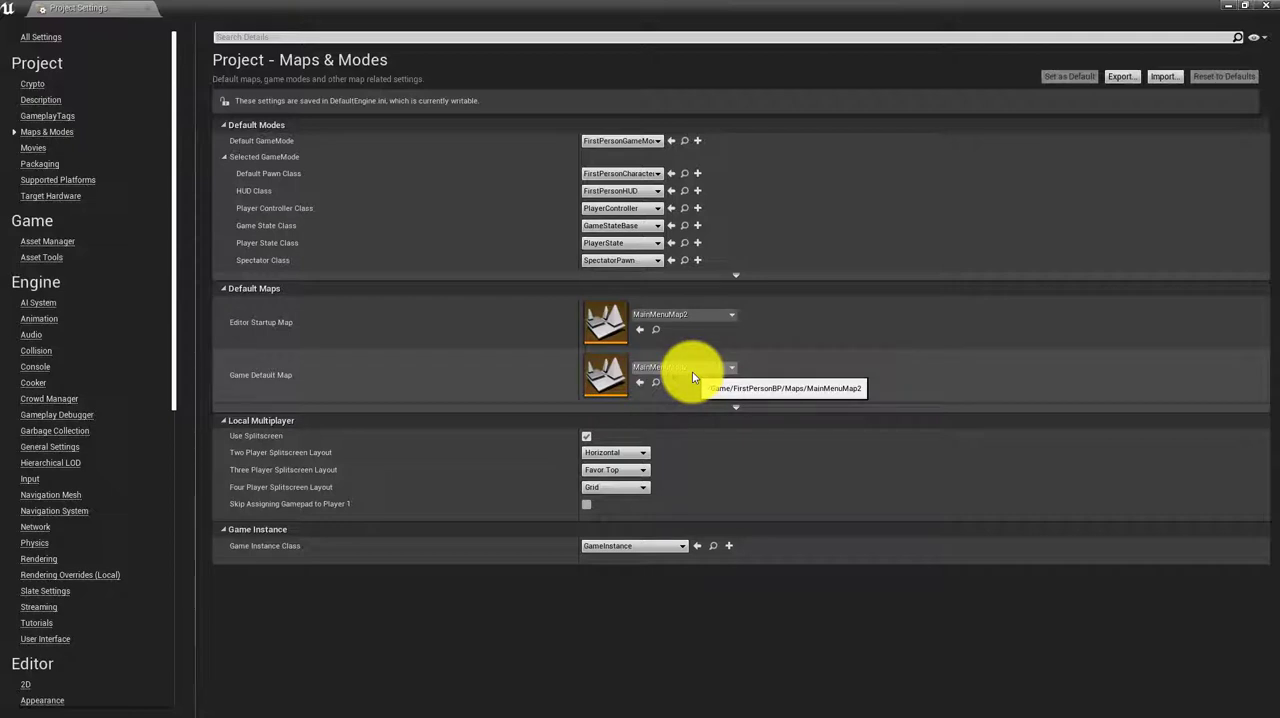
click(36, 164)
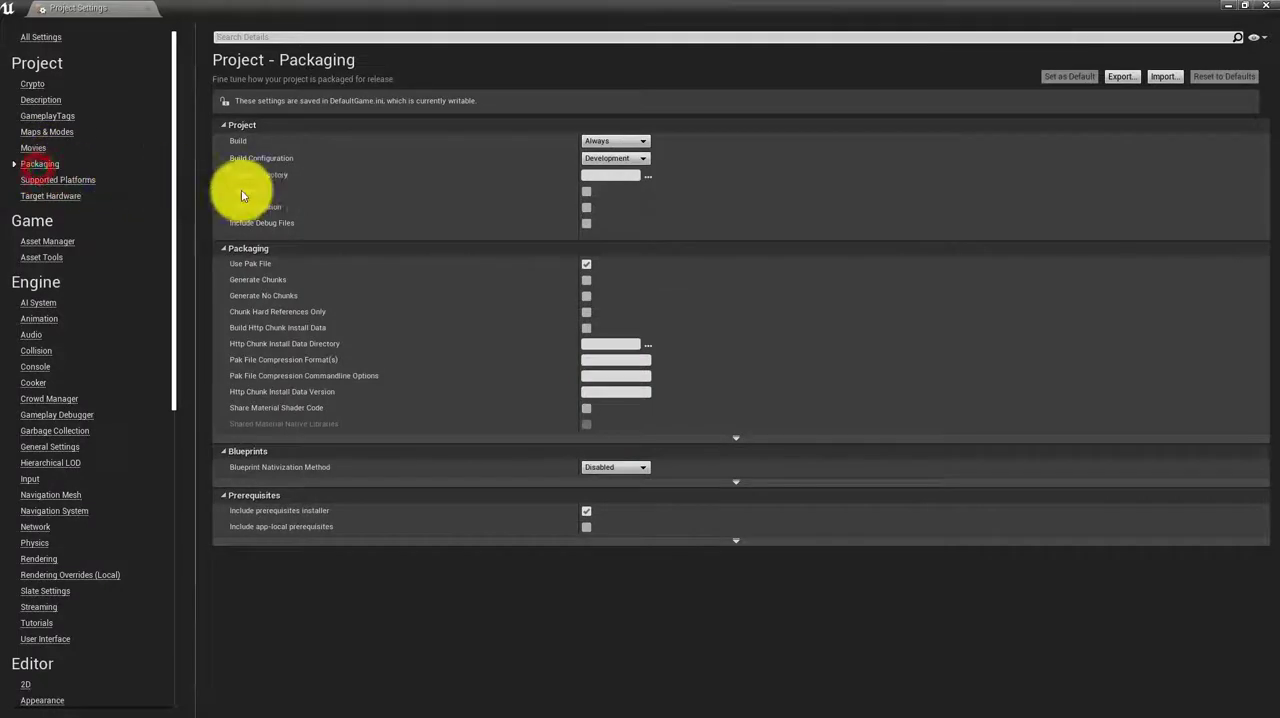
click(630, 160)
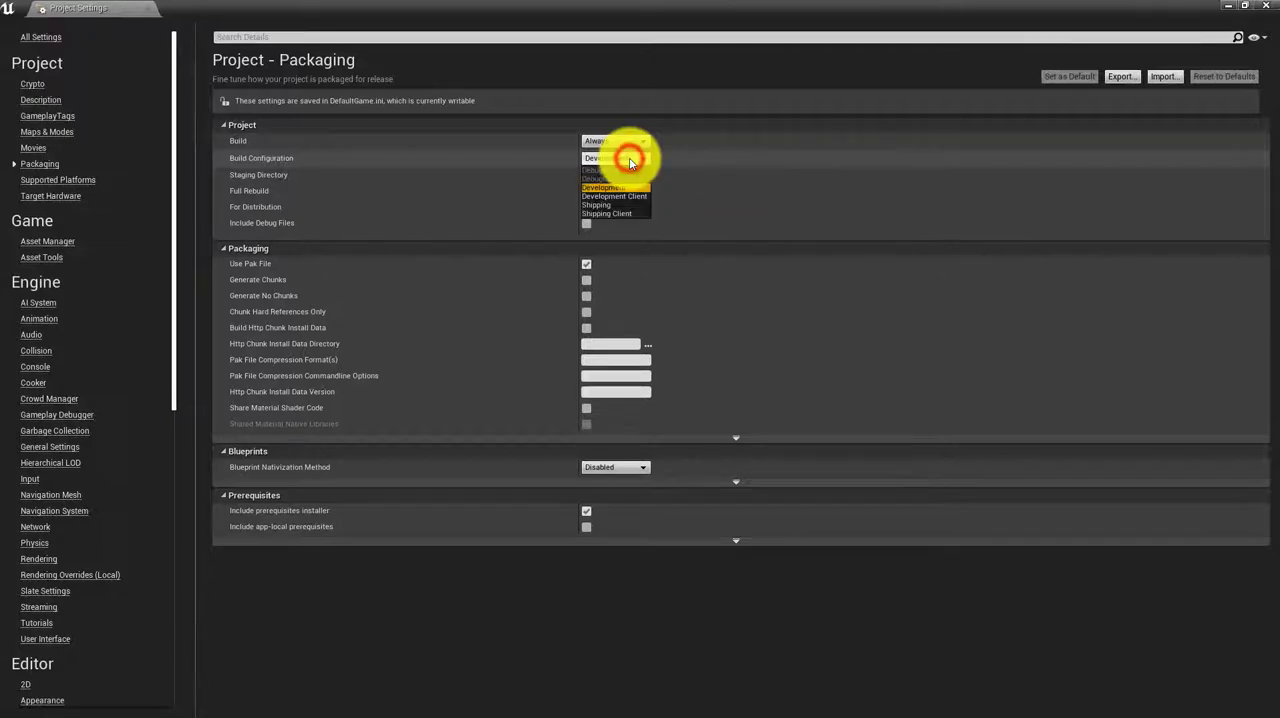
click(630, 160)
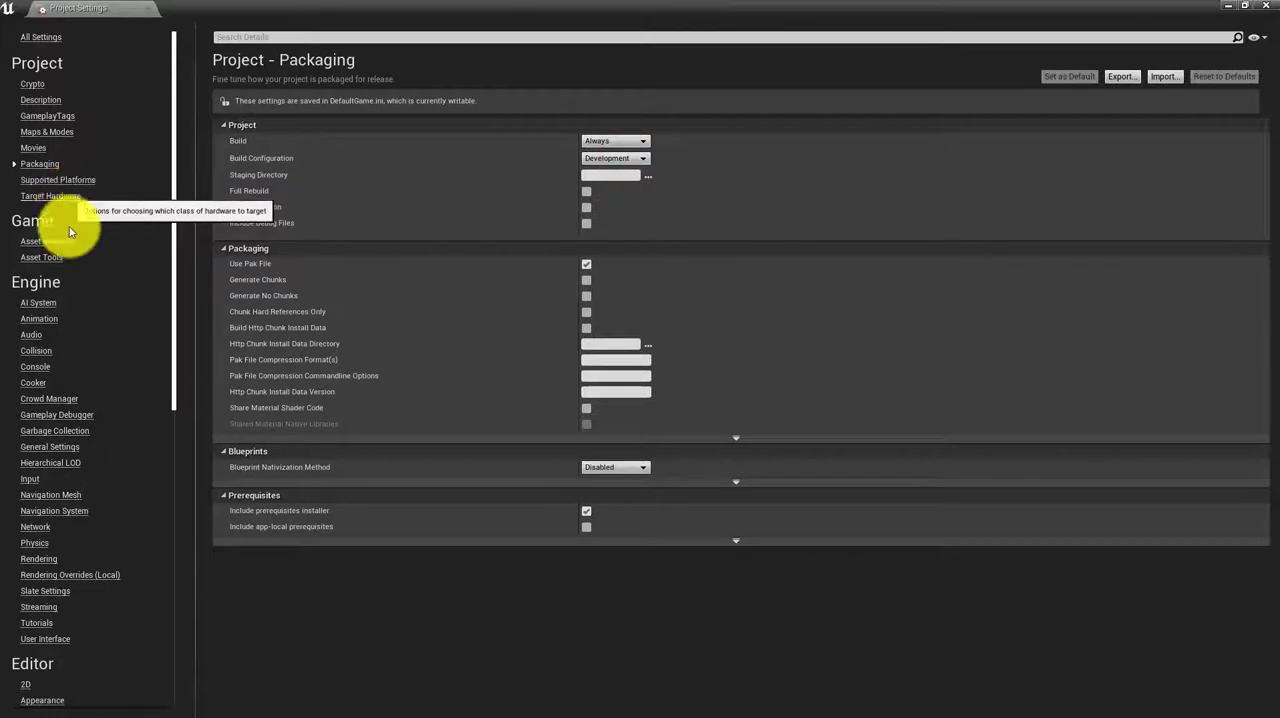
scroll(69, 278, down, 3)
scroll(60, 250, up, 2)
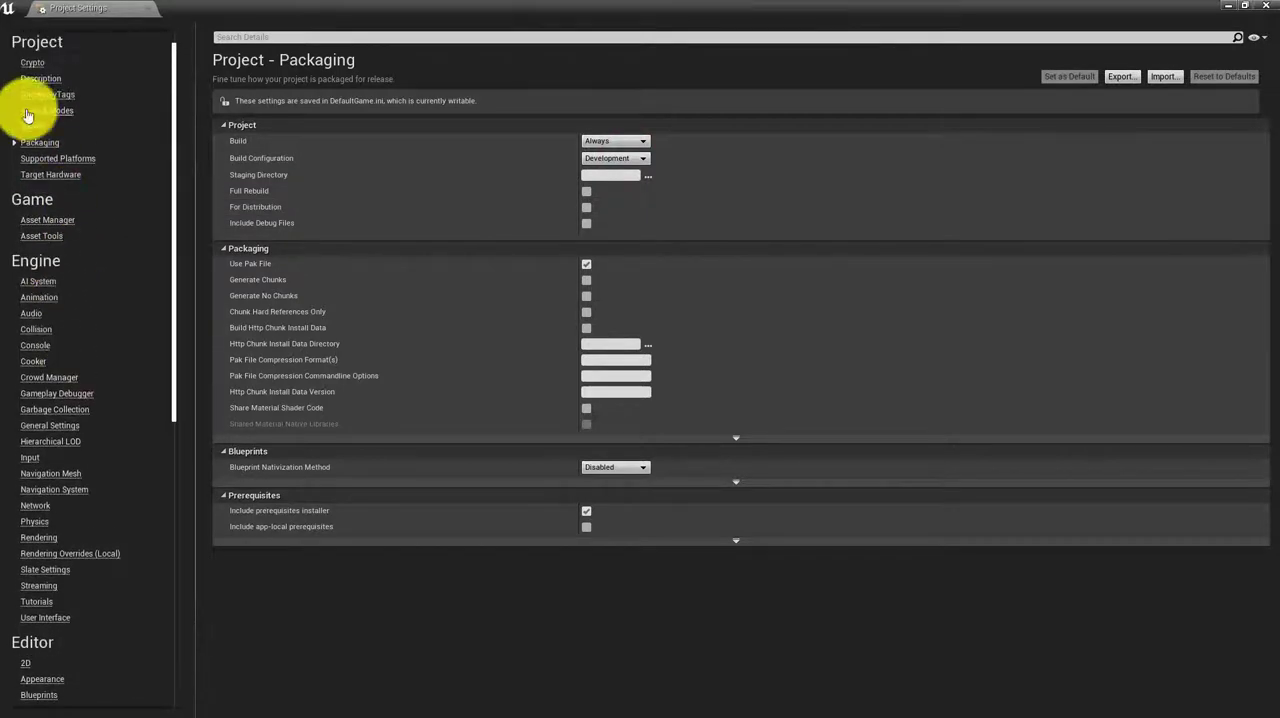
click(58, 158)
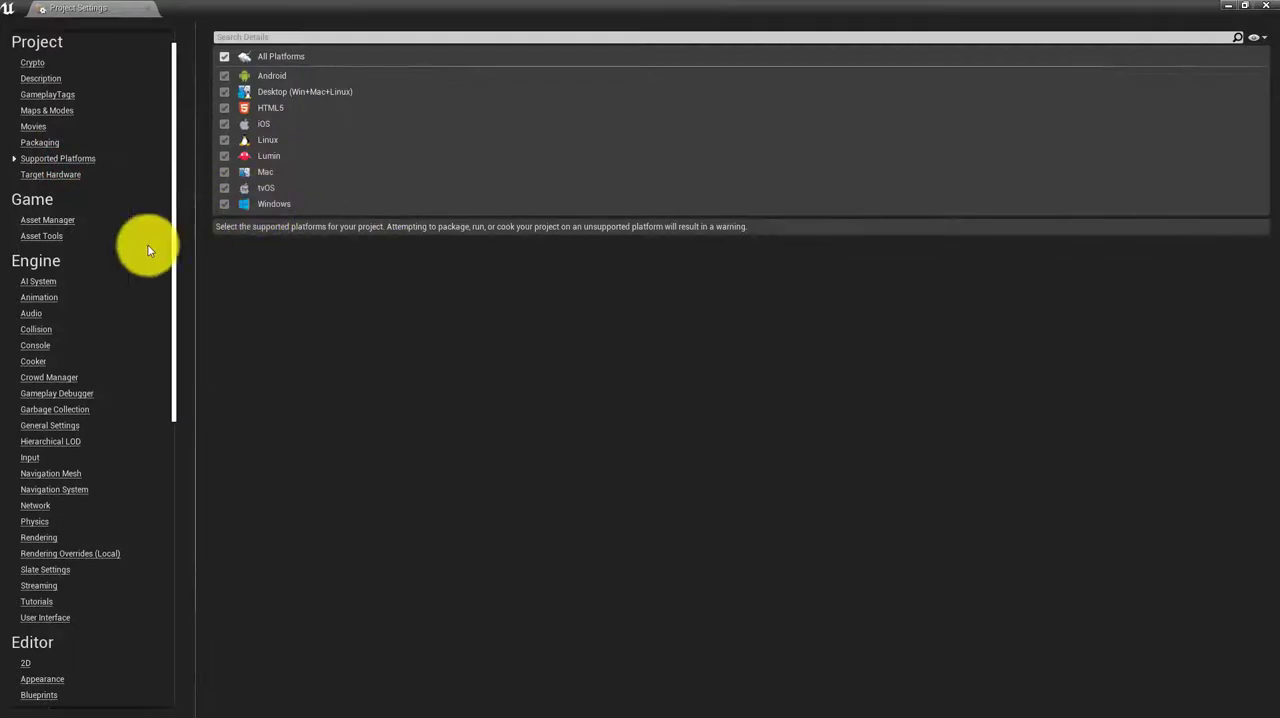
Check the Windows platform's splash images, game icon and audio settings, and close Project Settings
scroll(93, 445, down, 6)
scroll(93, 443, down, 8)
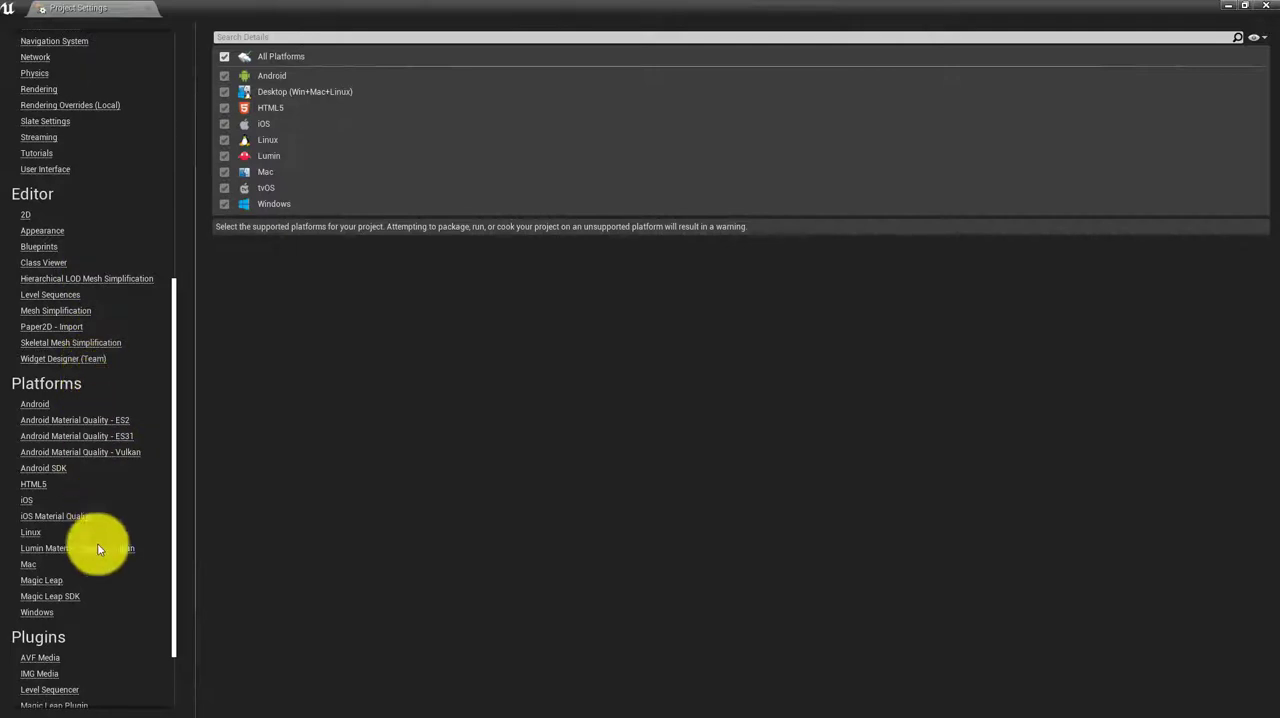
click(36, 612)
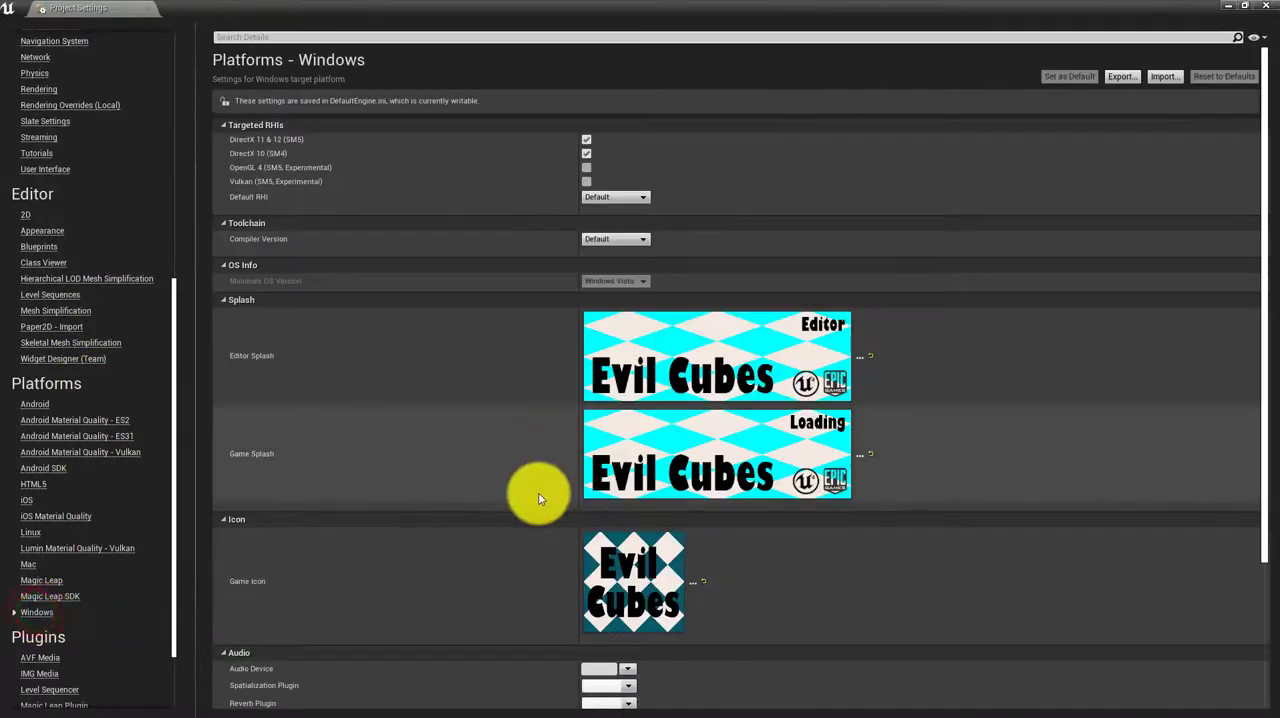
scroll(540, 492, down, 2)
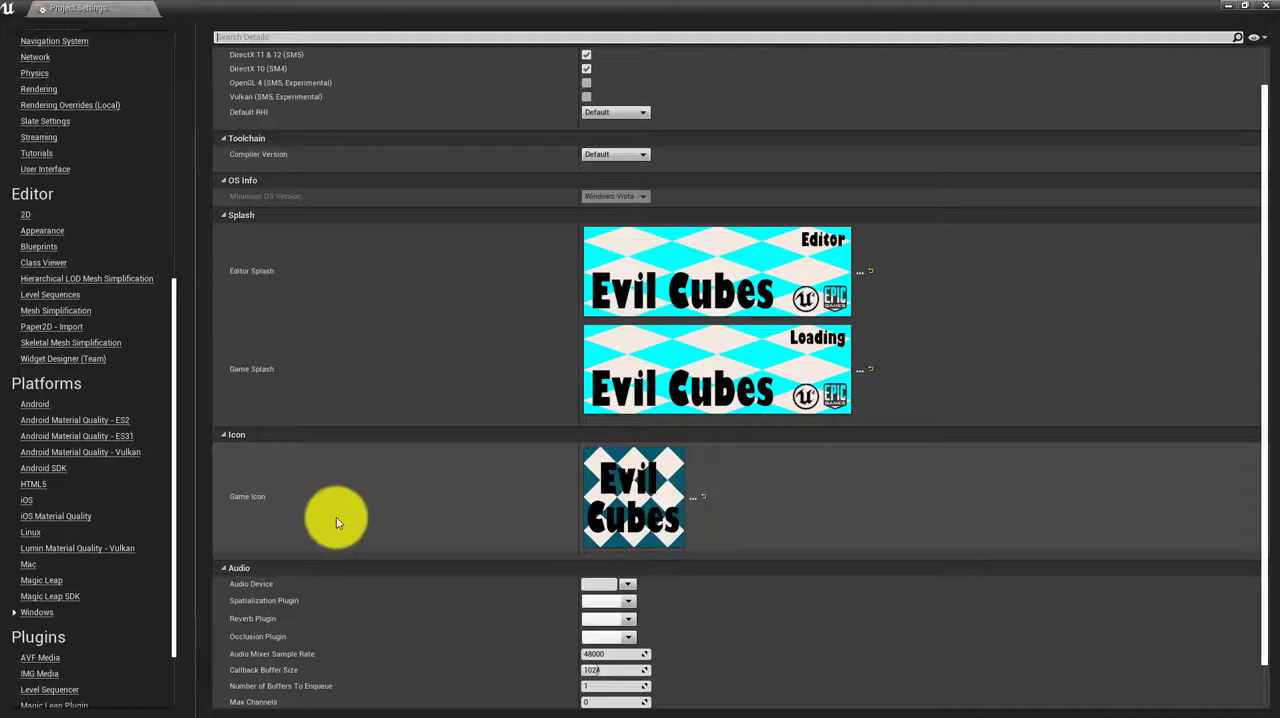
scroll(336, 517, down, 1)
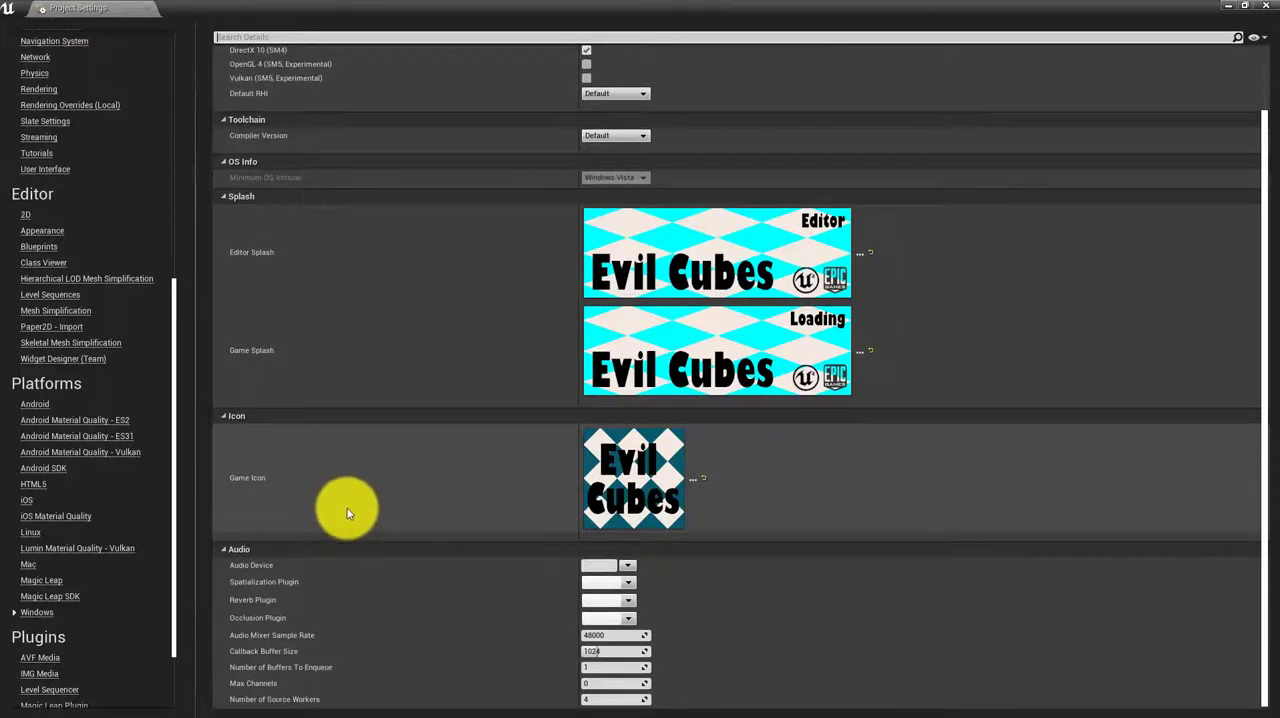
scroll(347, 508, up, 5)
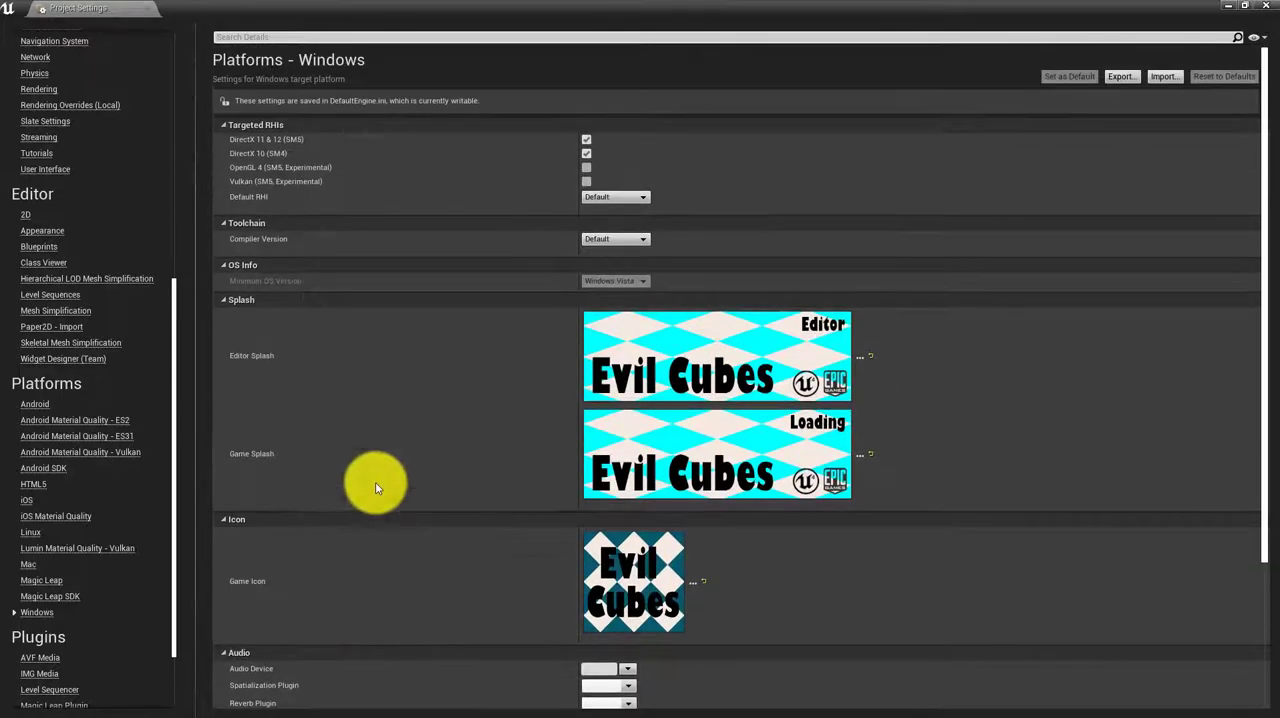
click(1268, 6)
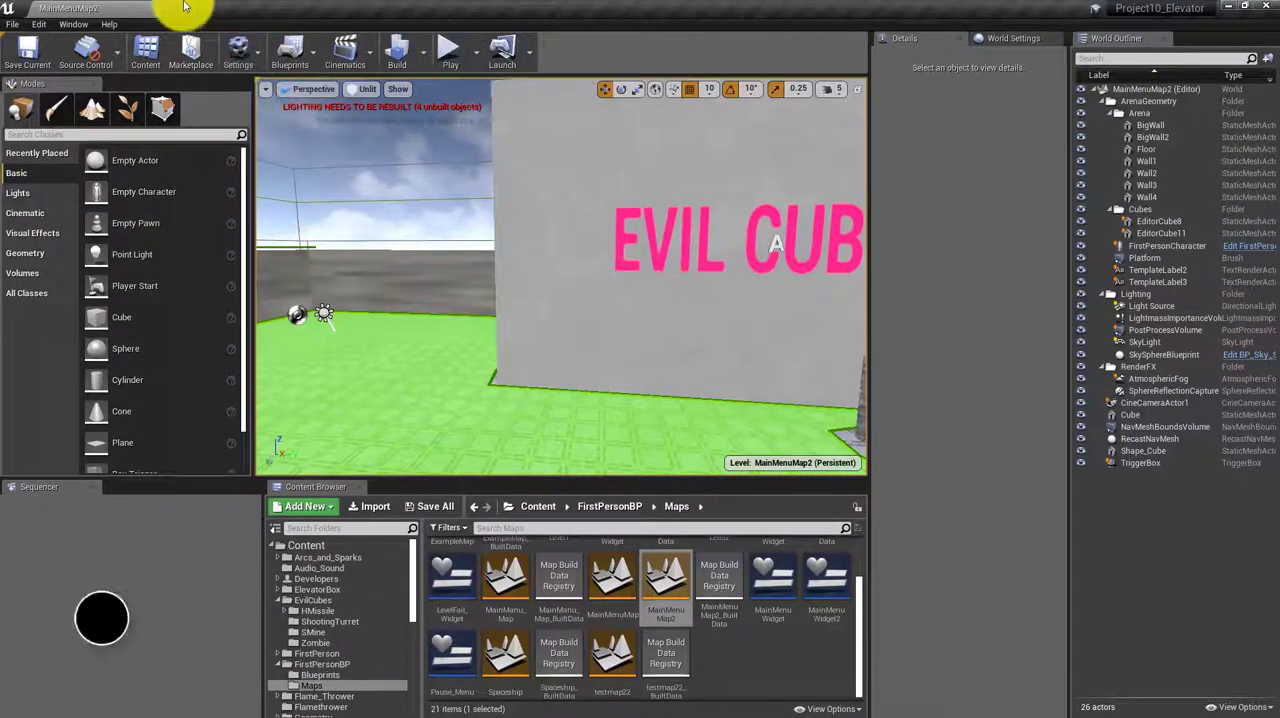
Package the project for Windows (64-bit) into a new folder named Finished Game inside Merge Attempt 2
click(12, 23)
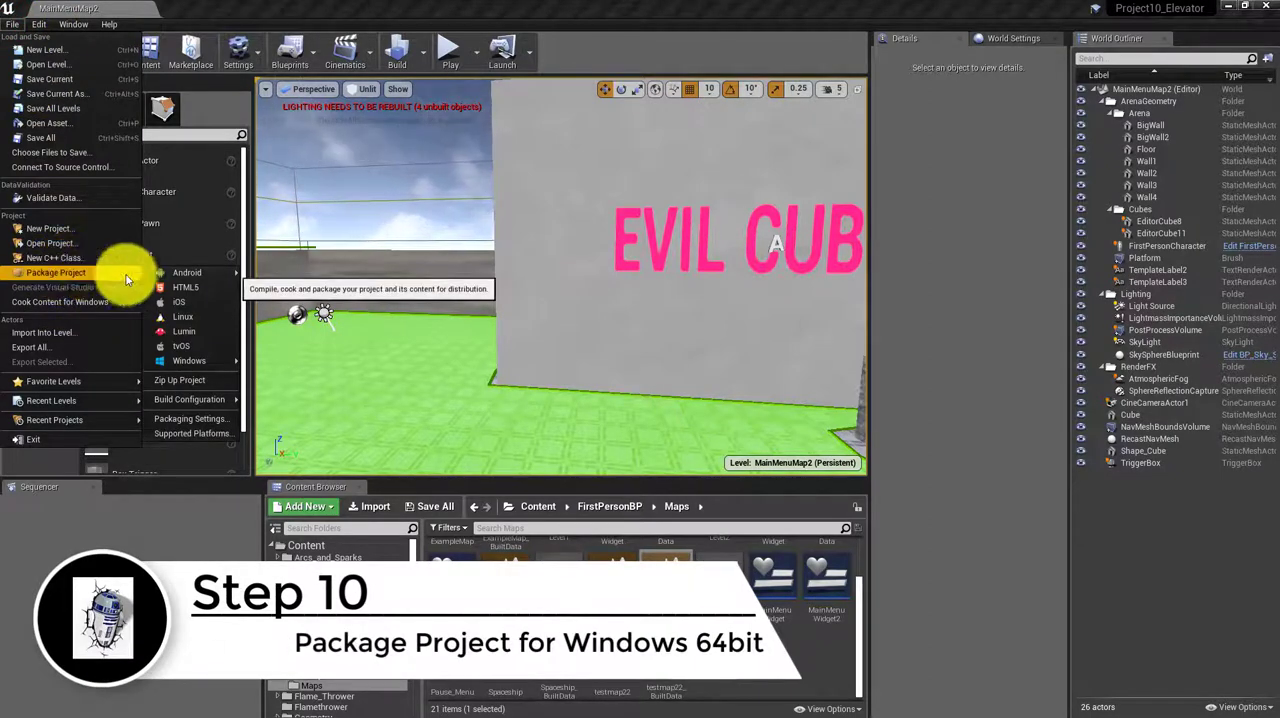
mouse_move(184, 358)
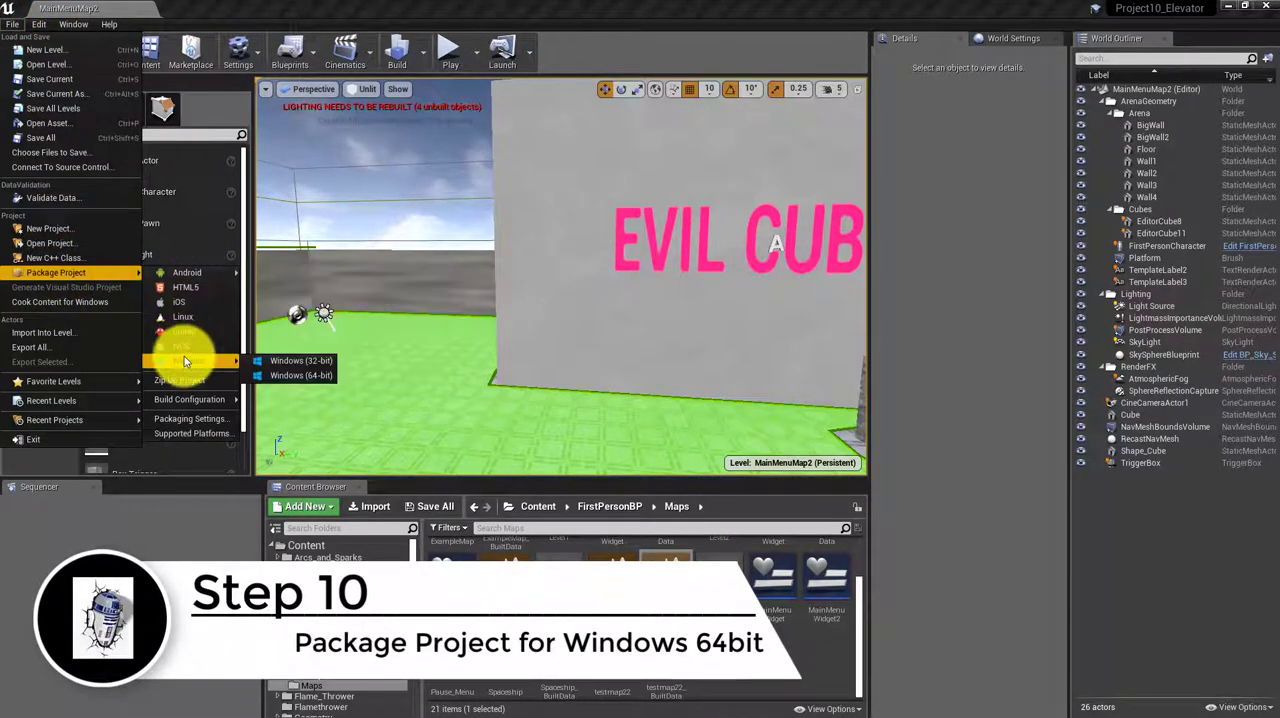
click(303, 376)
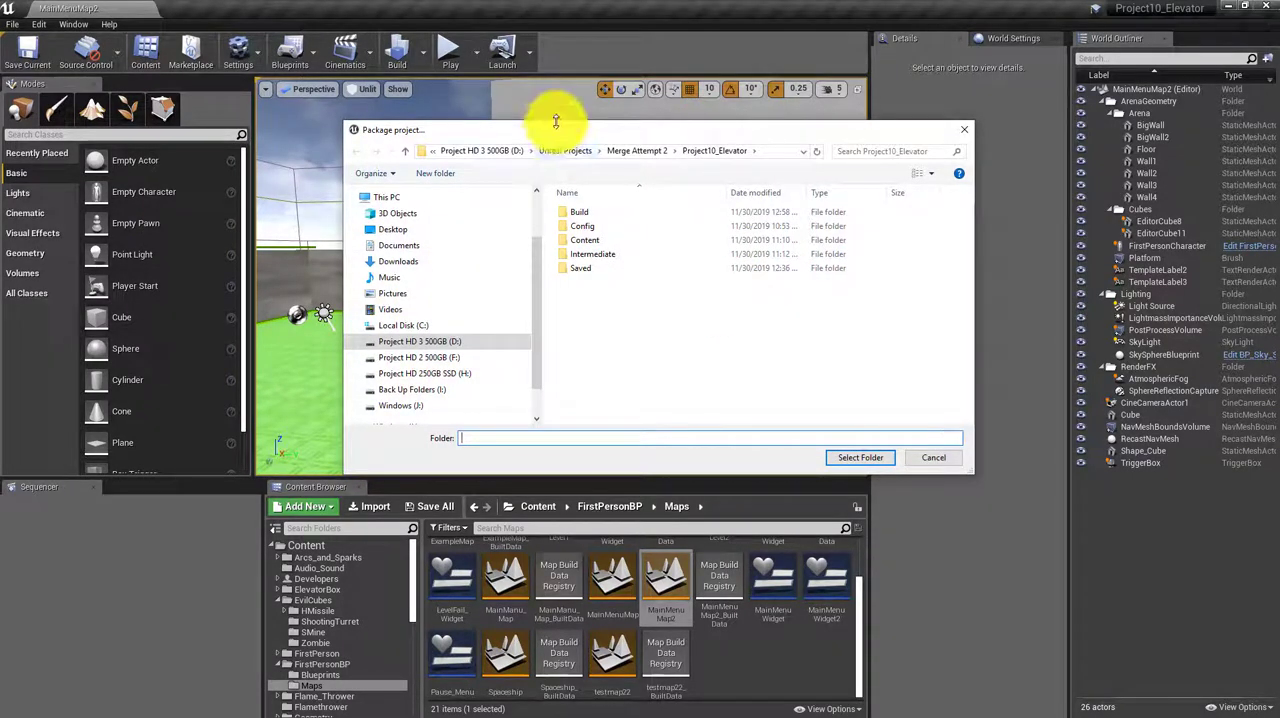
click(636, 150)
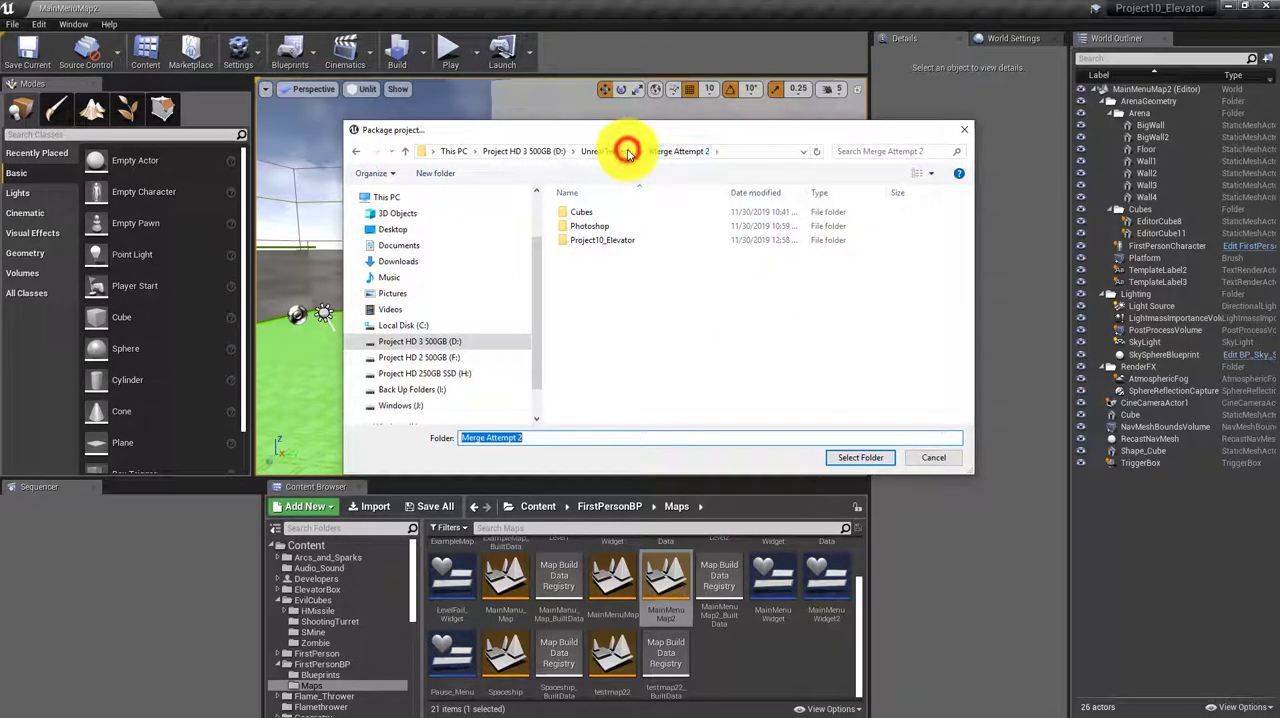
right_click(580, 284)
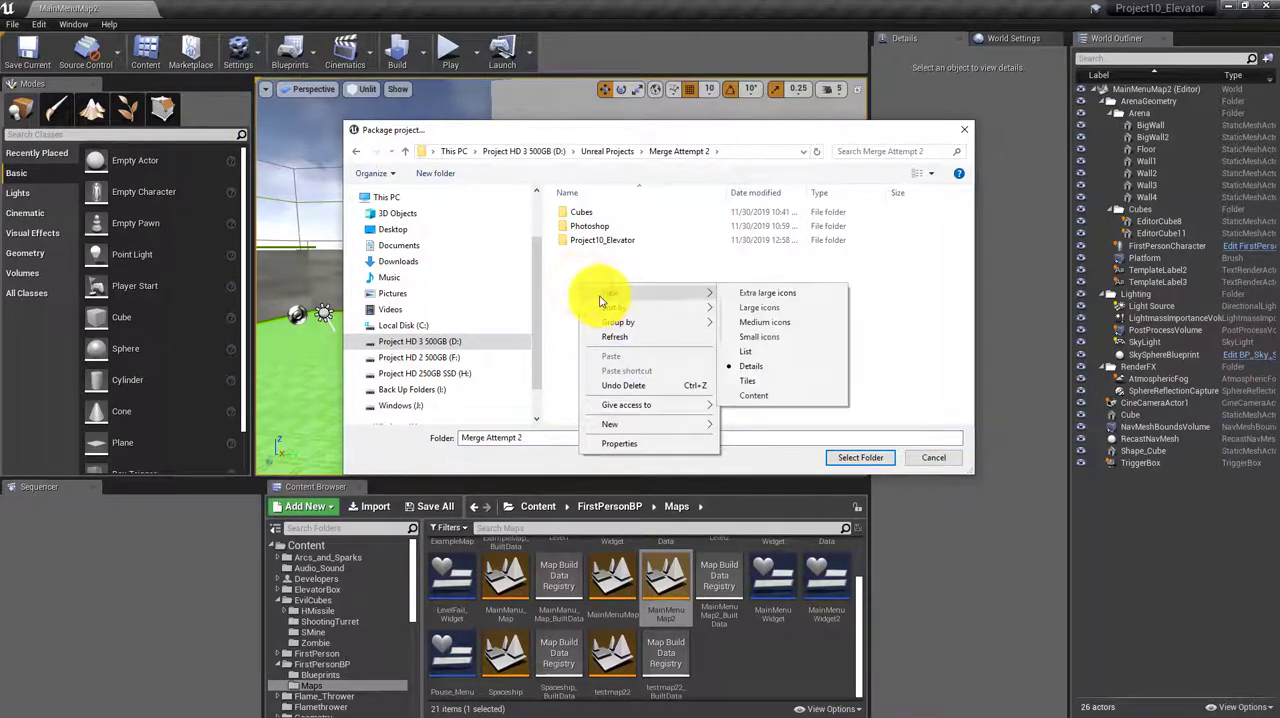
mouse_move(623, 424)
click(757, 425)
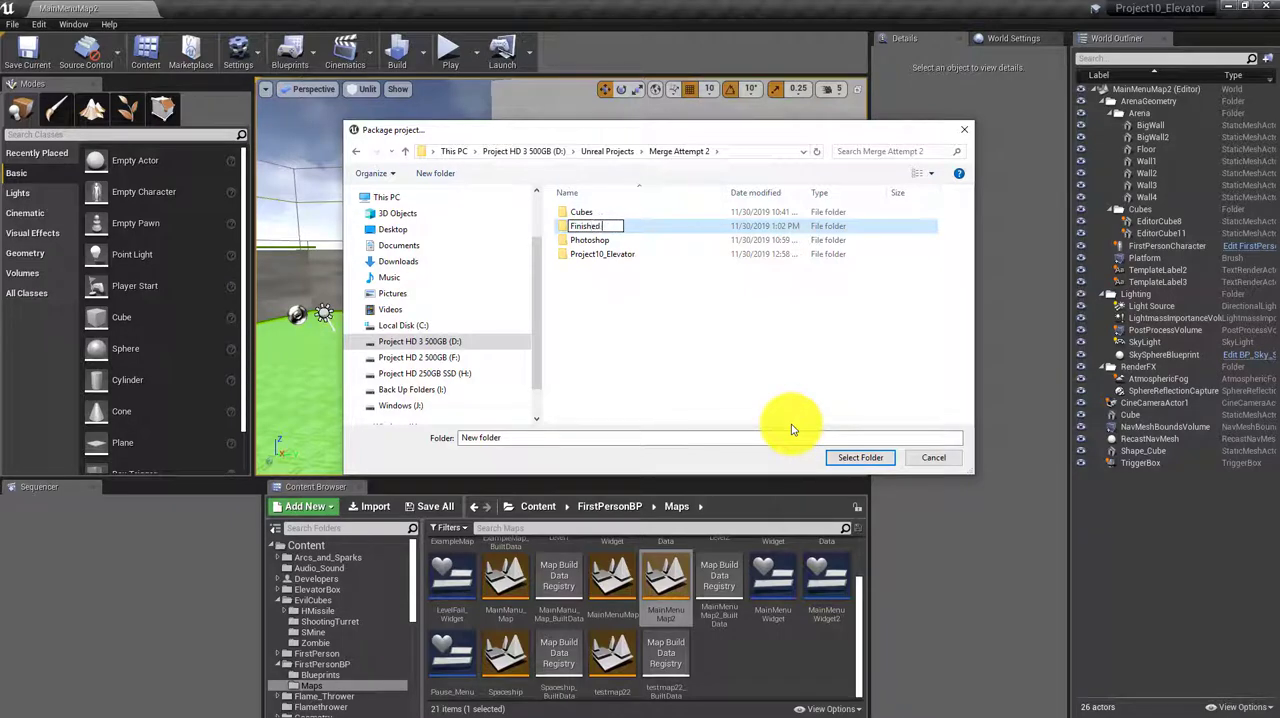
click(718, 382)
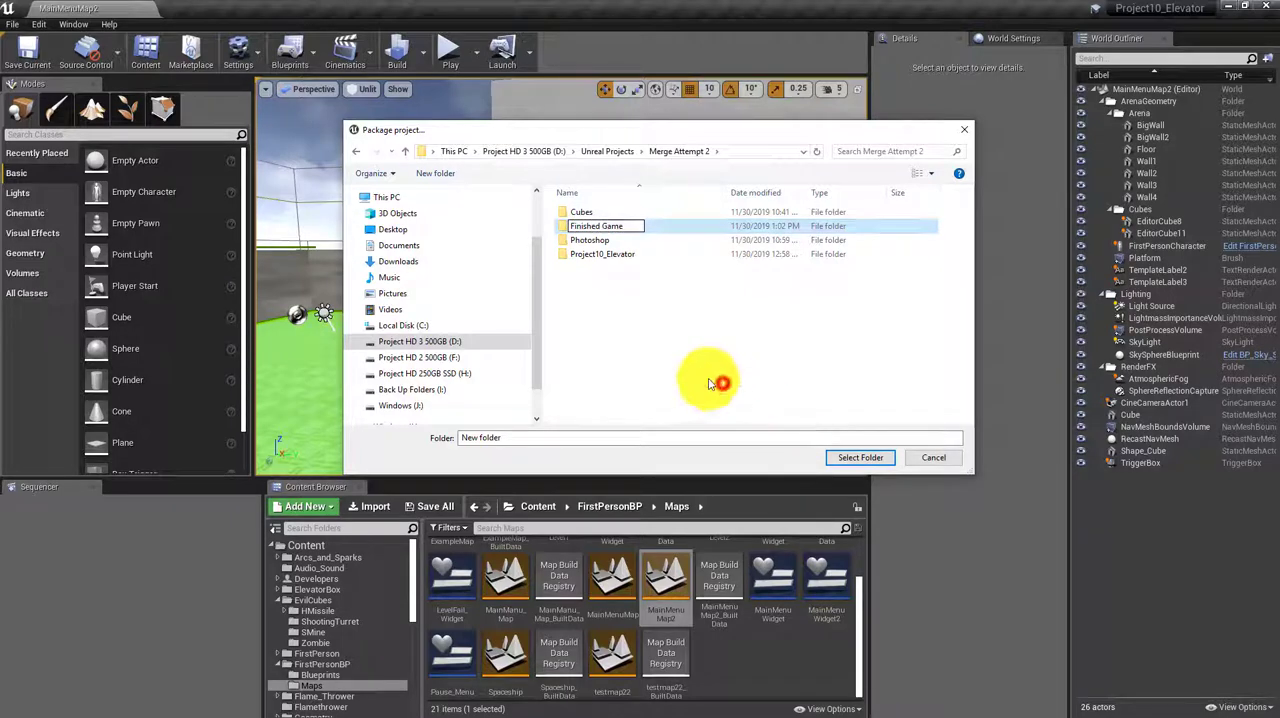
double_click(588, 225)
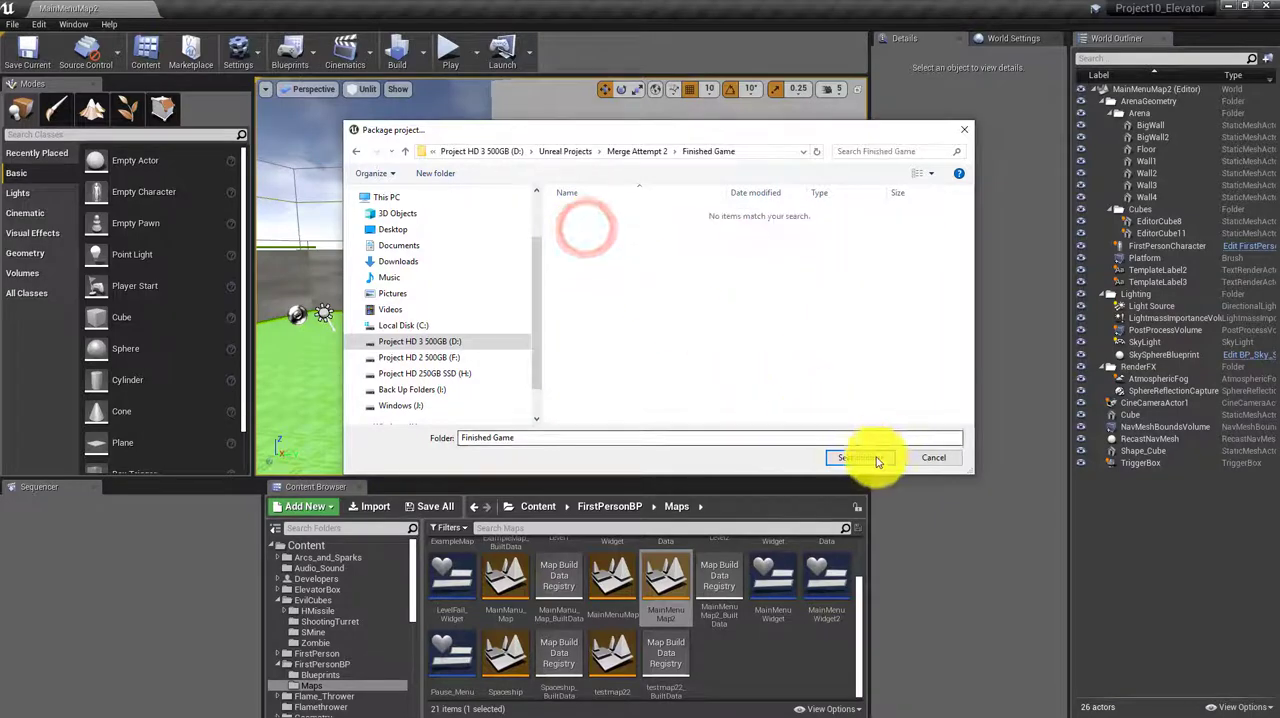
click(864, 457)
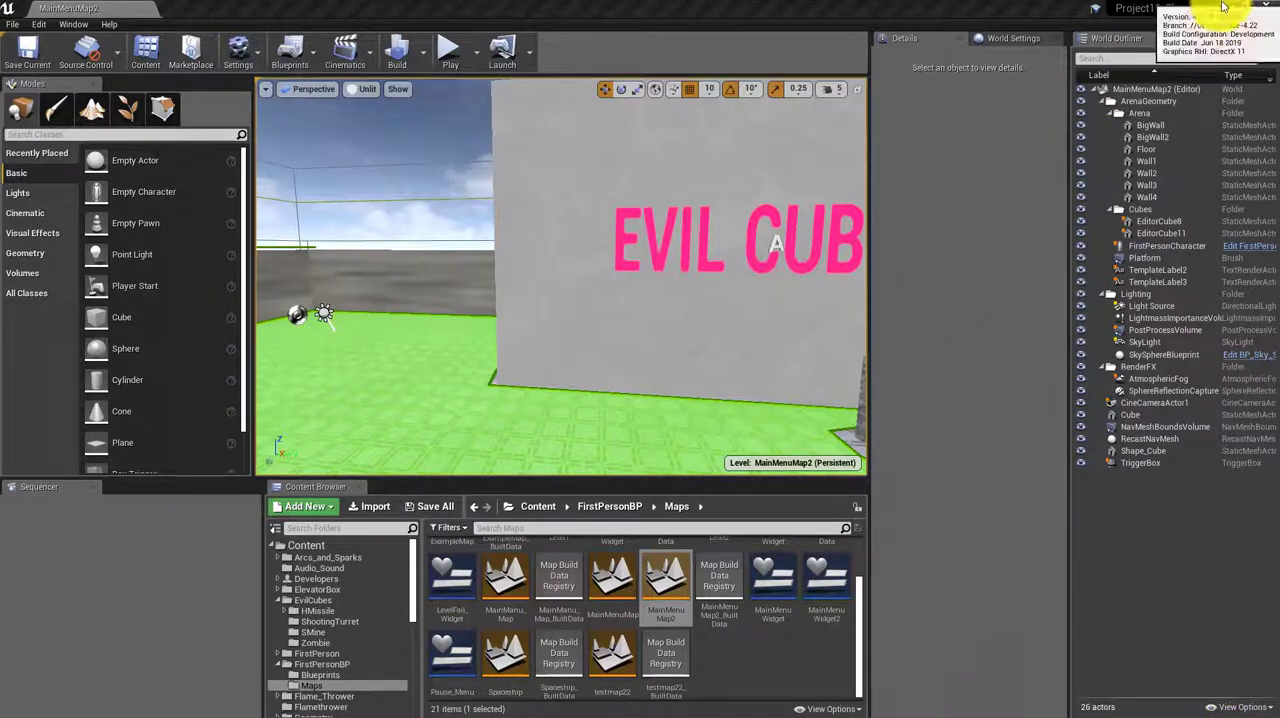
Save the current level and all other project changes, and close the Unreal Editor
click(22, 44)
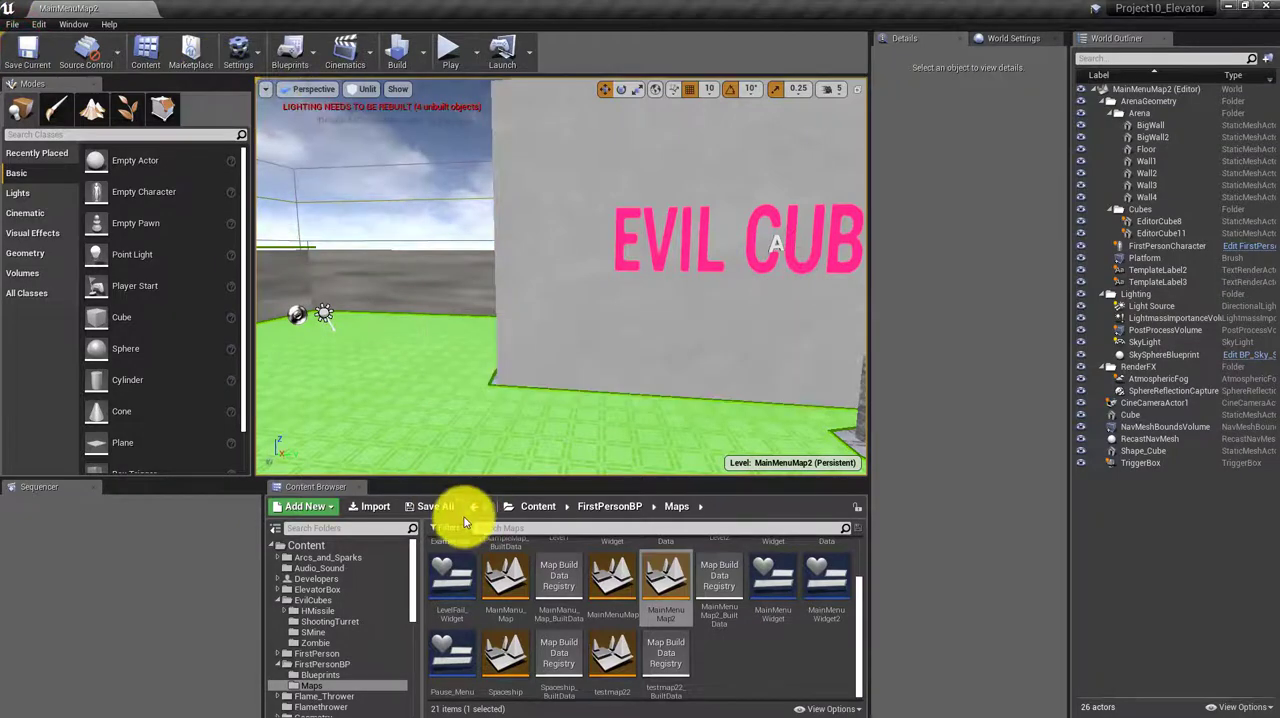
click(10, 23)
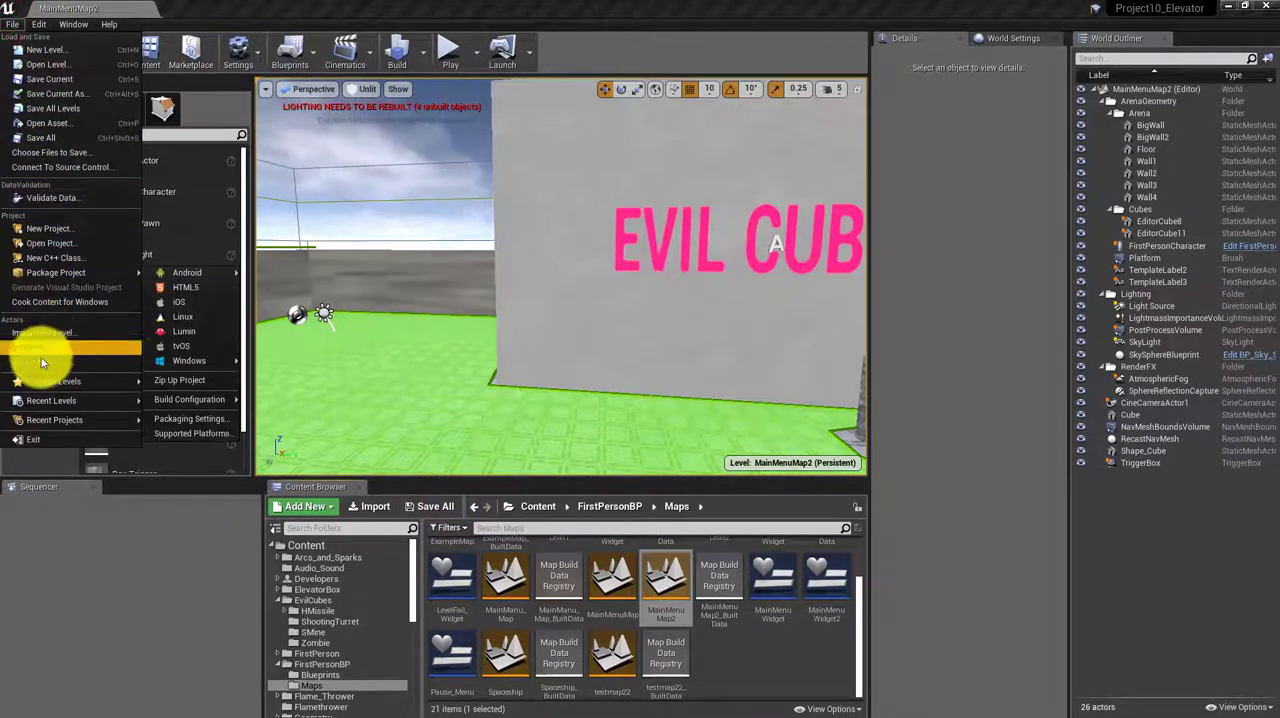
click(47, 138)
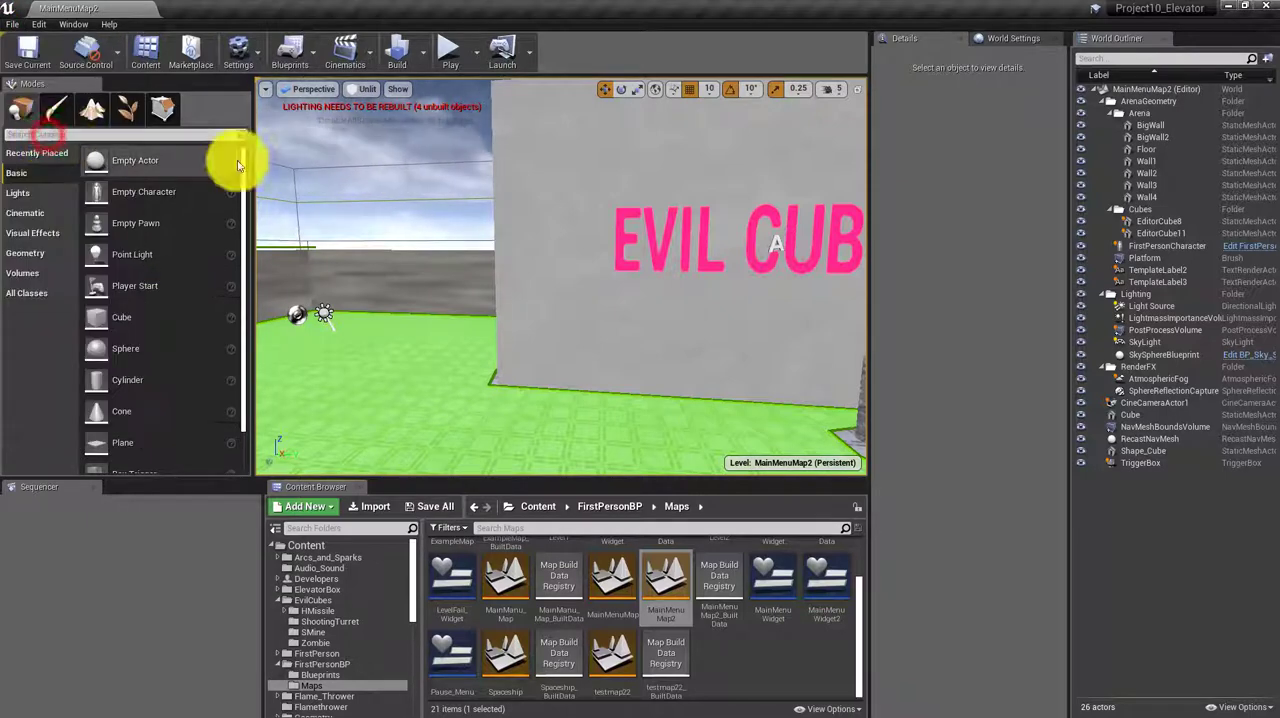
click(1270, 10)
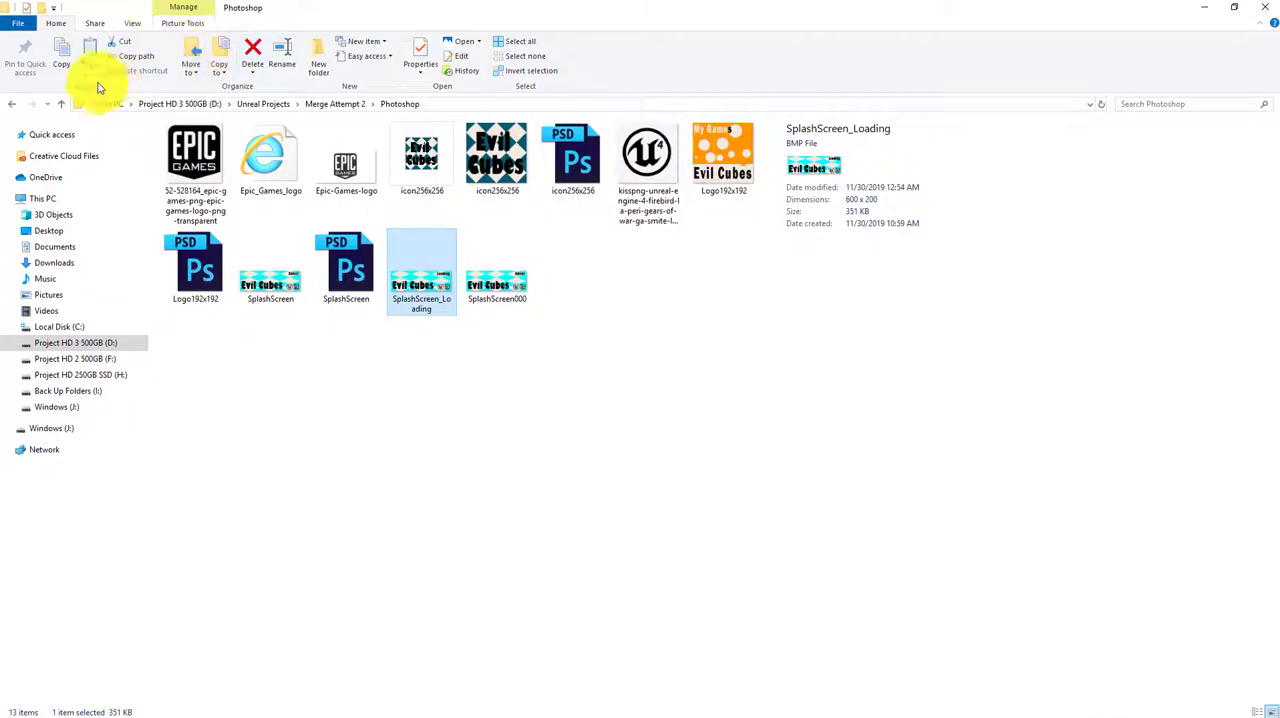
Close the Photoshop folder window and open the WindowsNoEditor folder inside Merge Attempt 2's Finished Game folder on drive D
click(1262, 8)
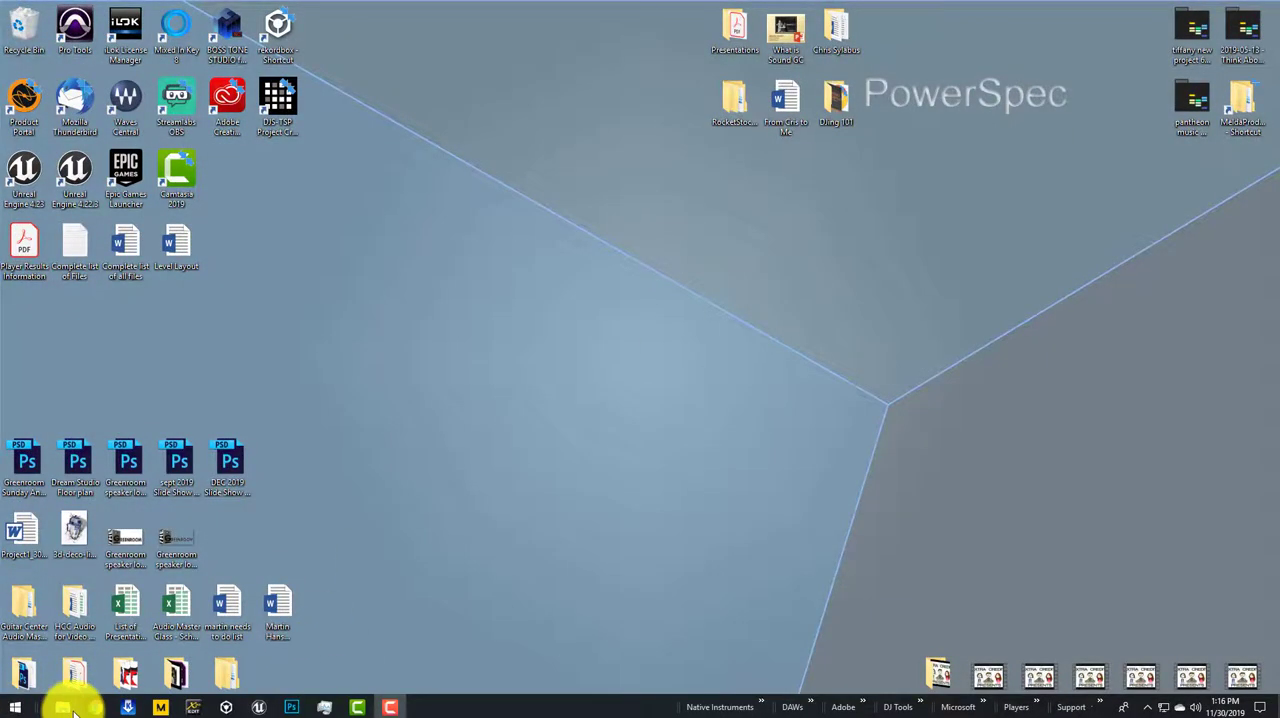
click(72, 708)
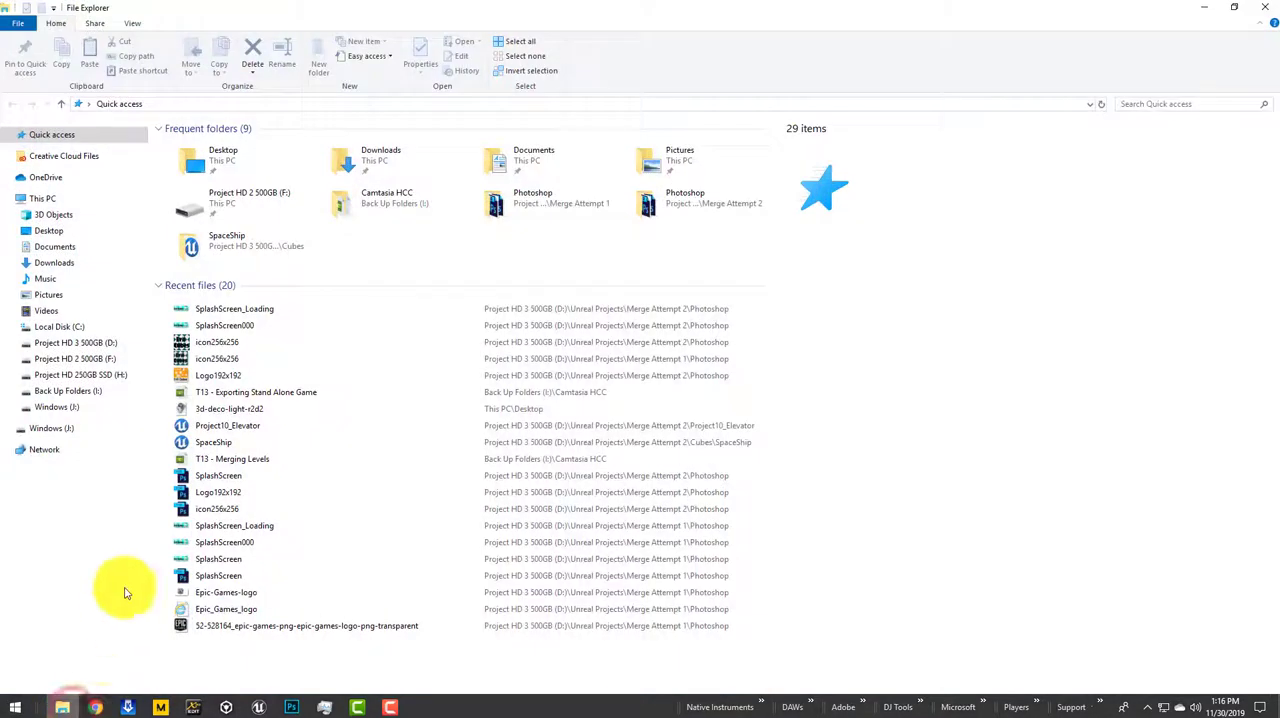
click(112, 344)
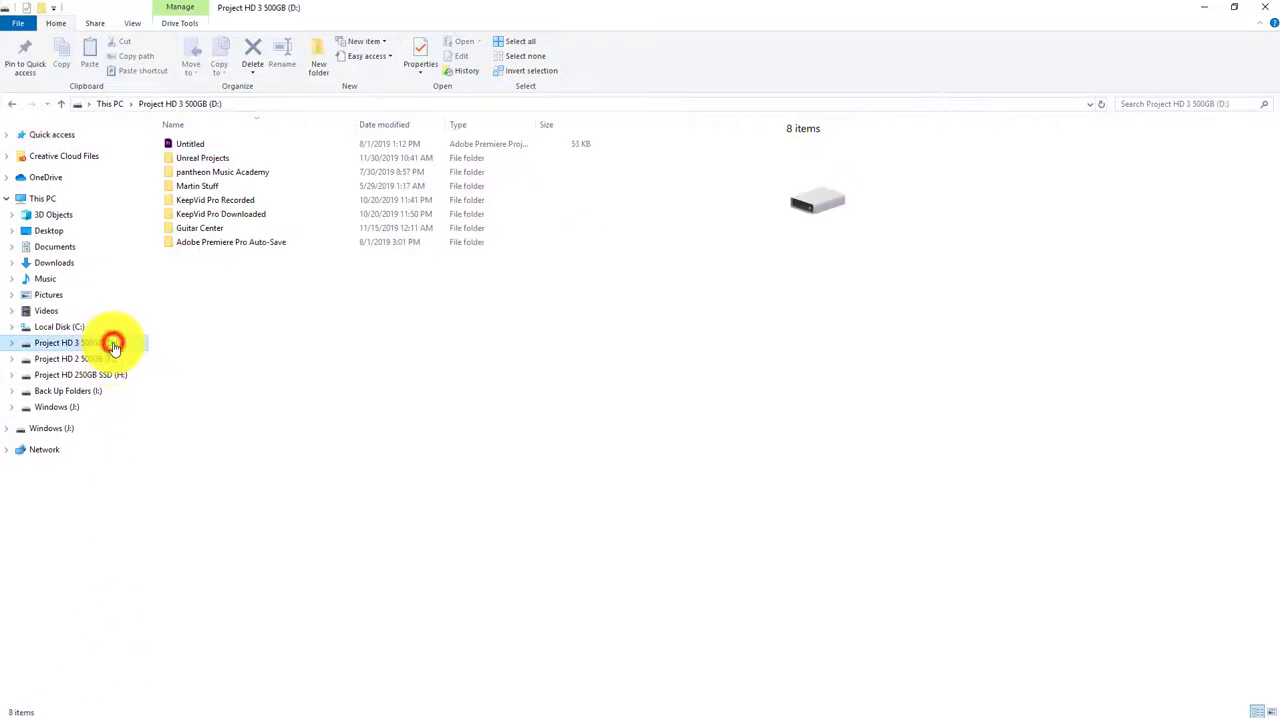
double_click(197, 160)
double_click(212, 188)
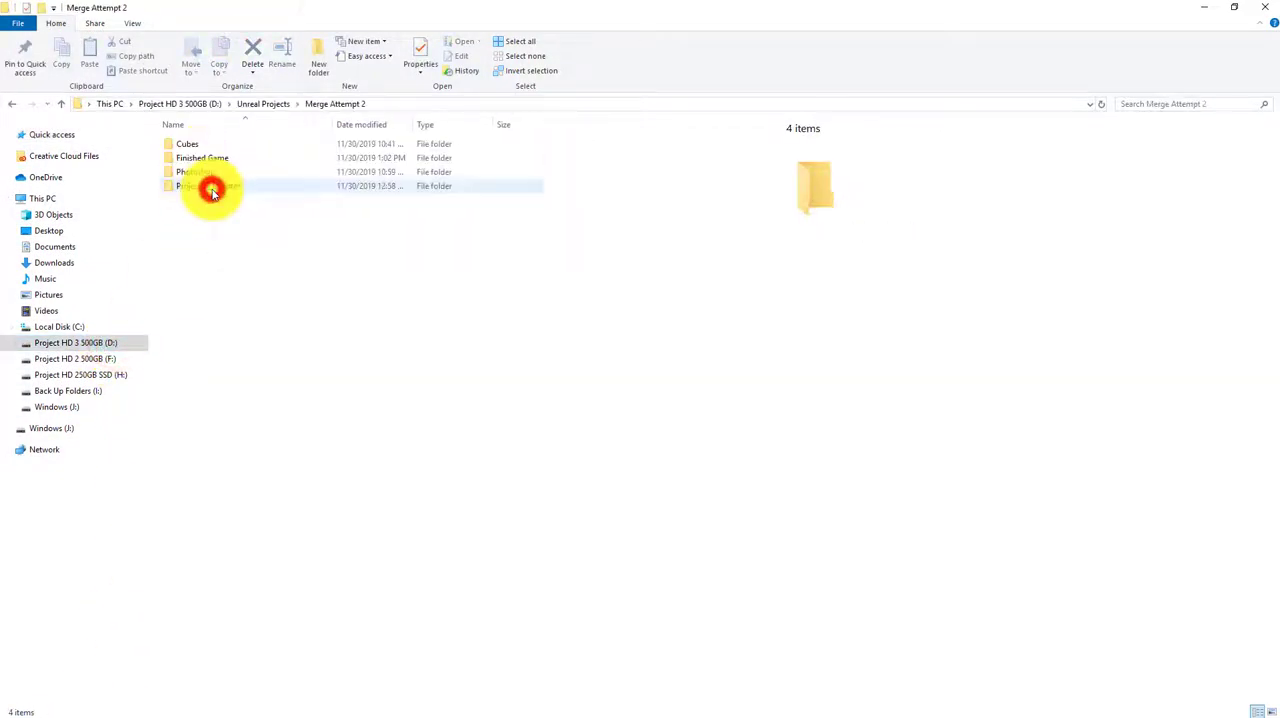
click(201, 159)
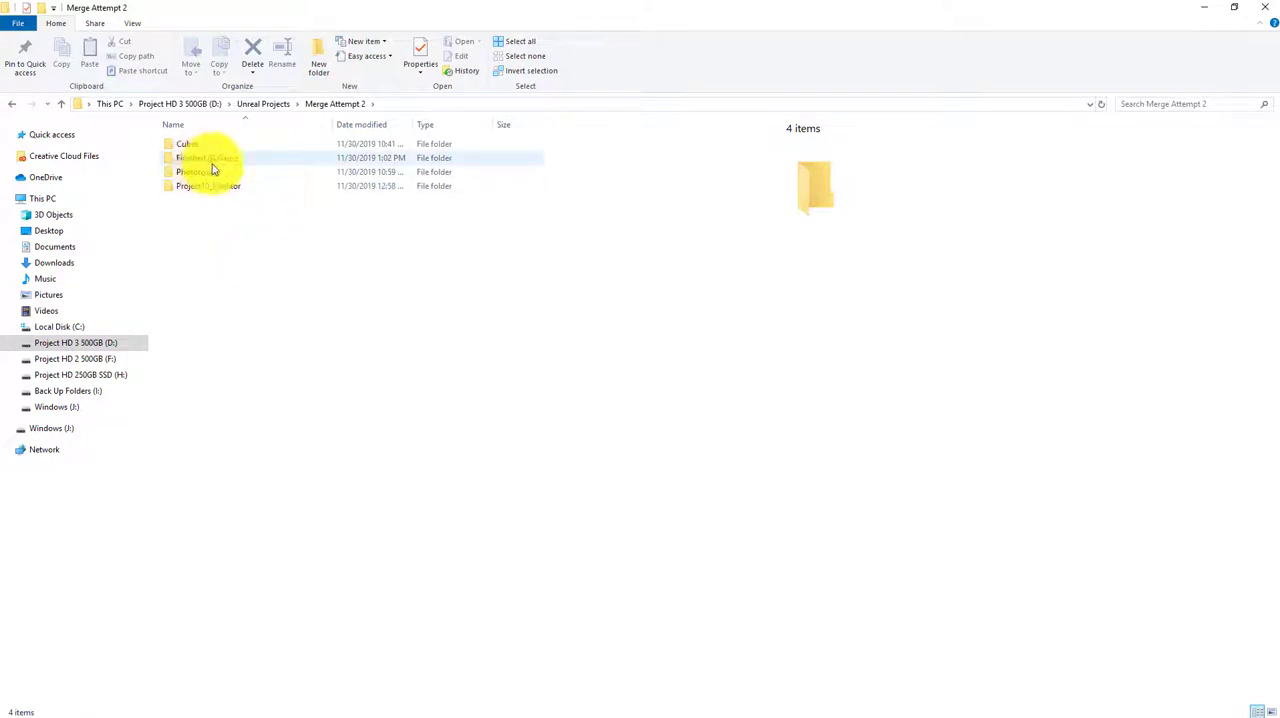
double_click(190, 160)
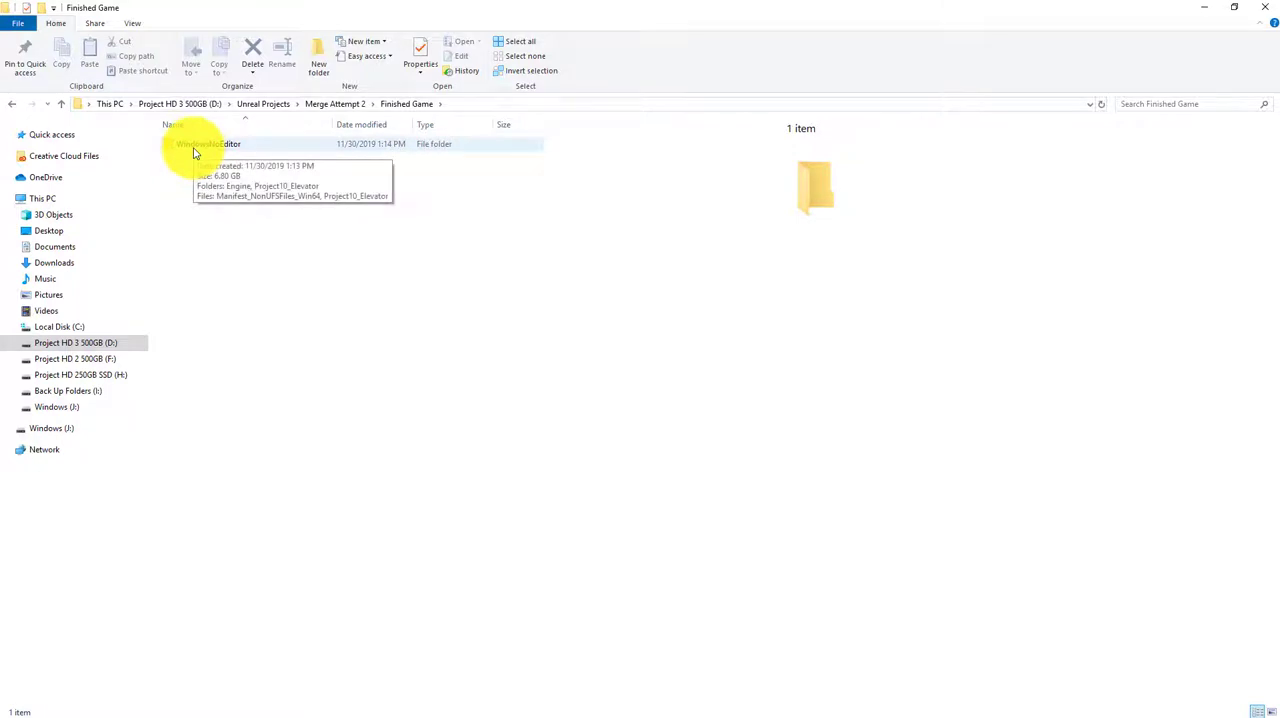
double_click(195, 148)
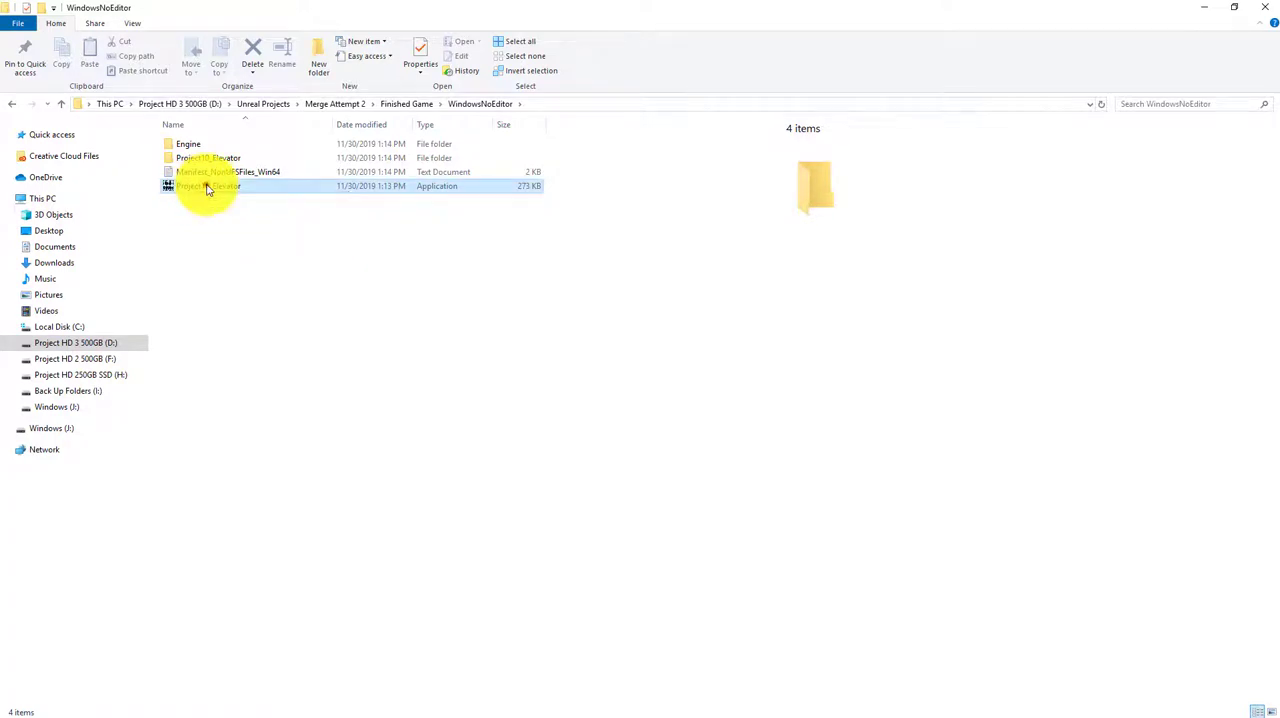
Launch the packaged Project10_Elevator application and start playing from its main menu
click(207, 187)
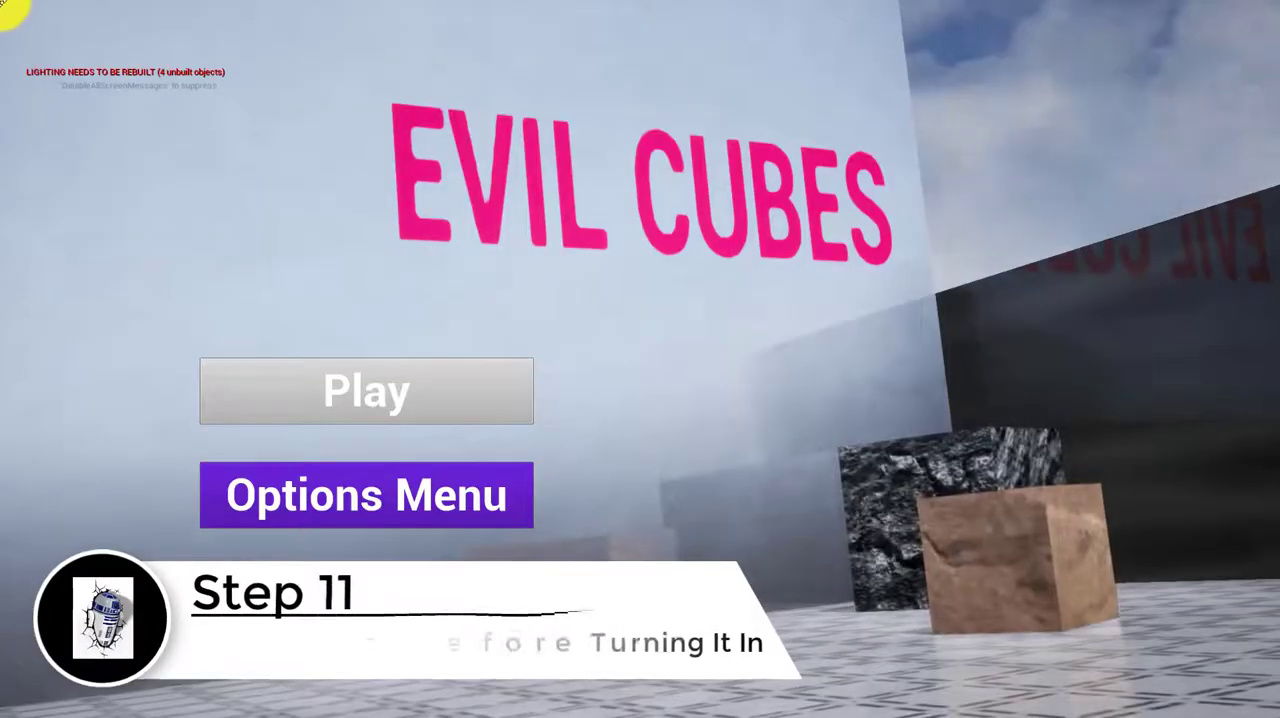
click(342, 392)
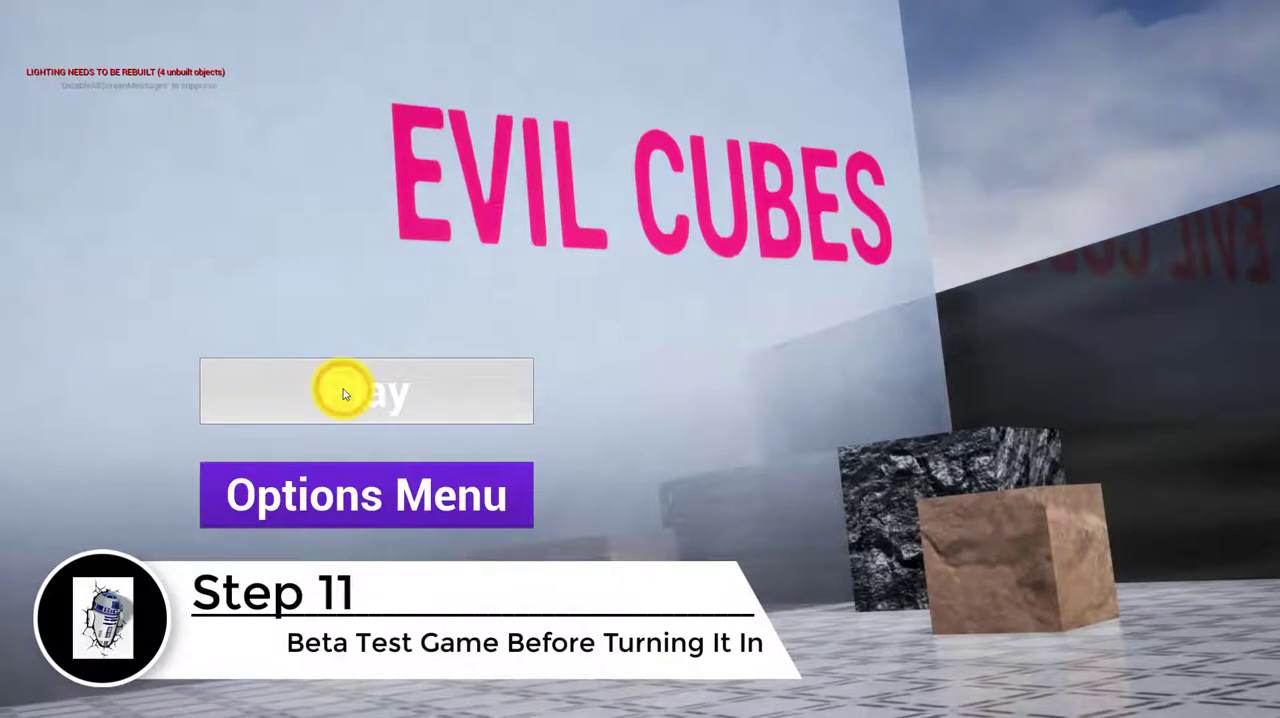
click(304, 394)
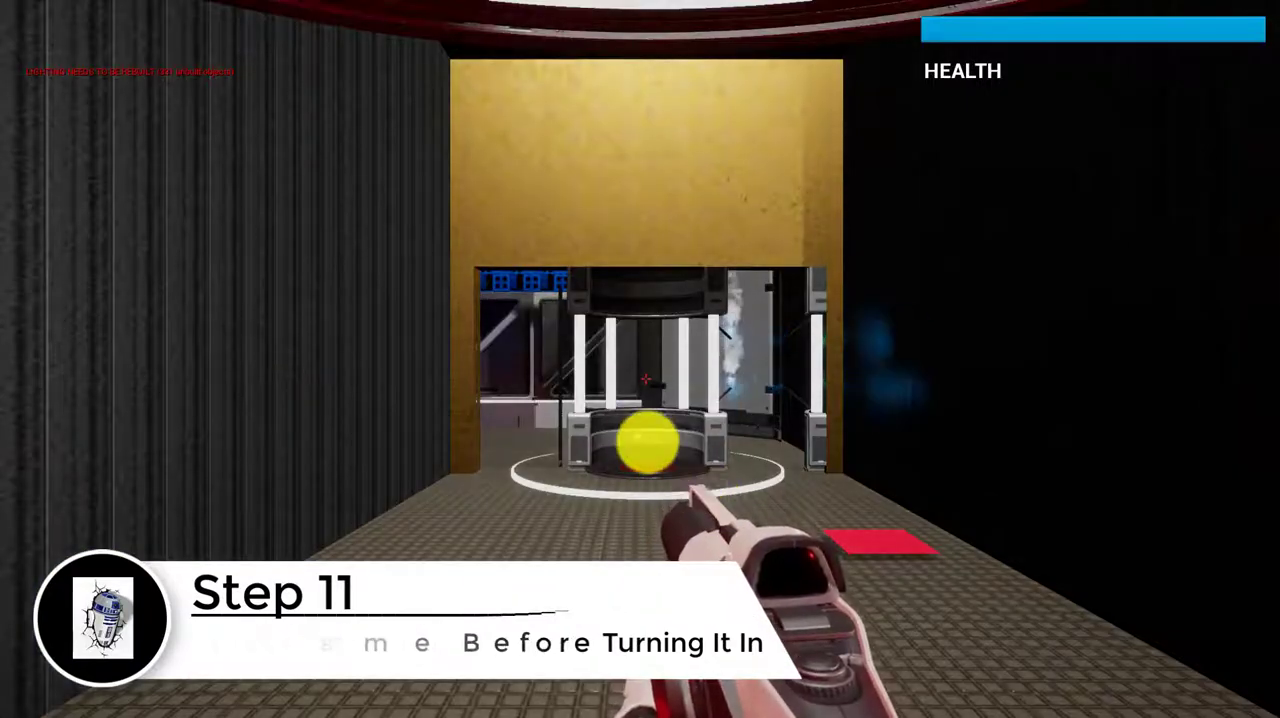
Test shooting and walking in all directions around the elevator in the game's starting area
click(638, 439)
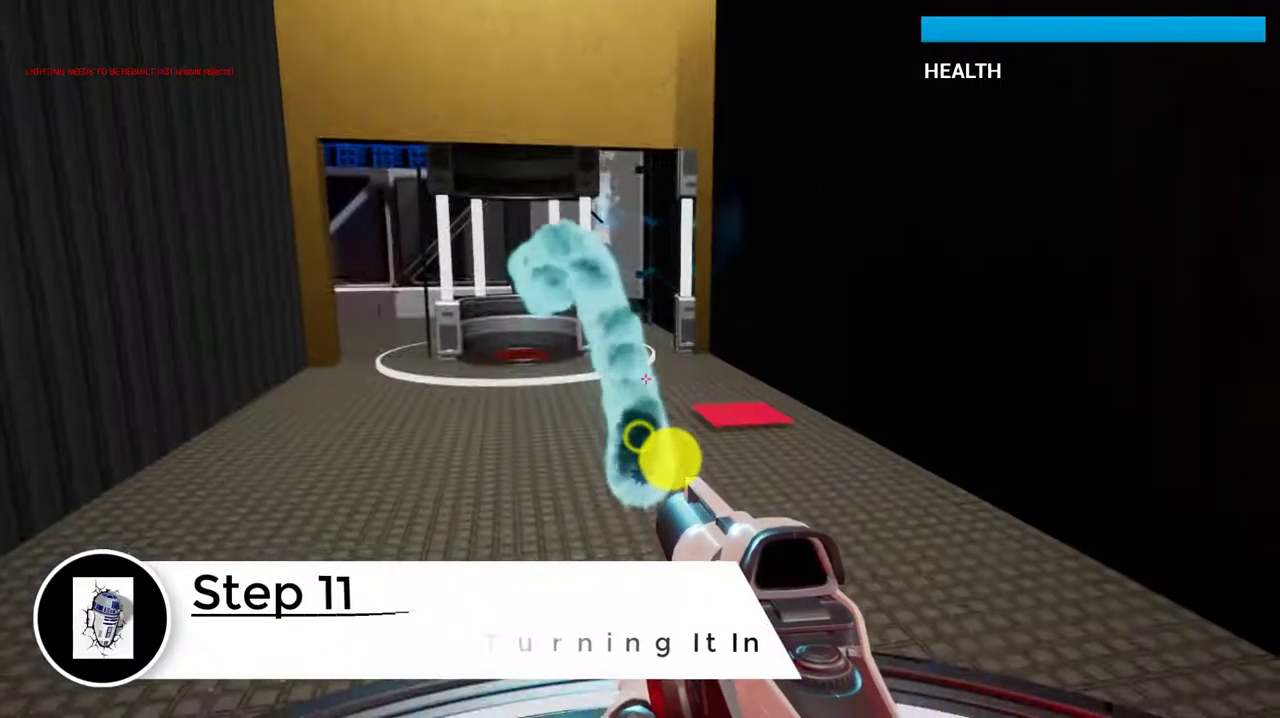
click(621, 419)
click(621, 419)
click(621, 419)
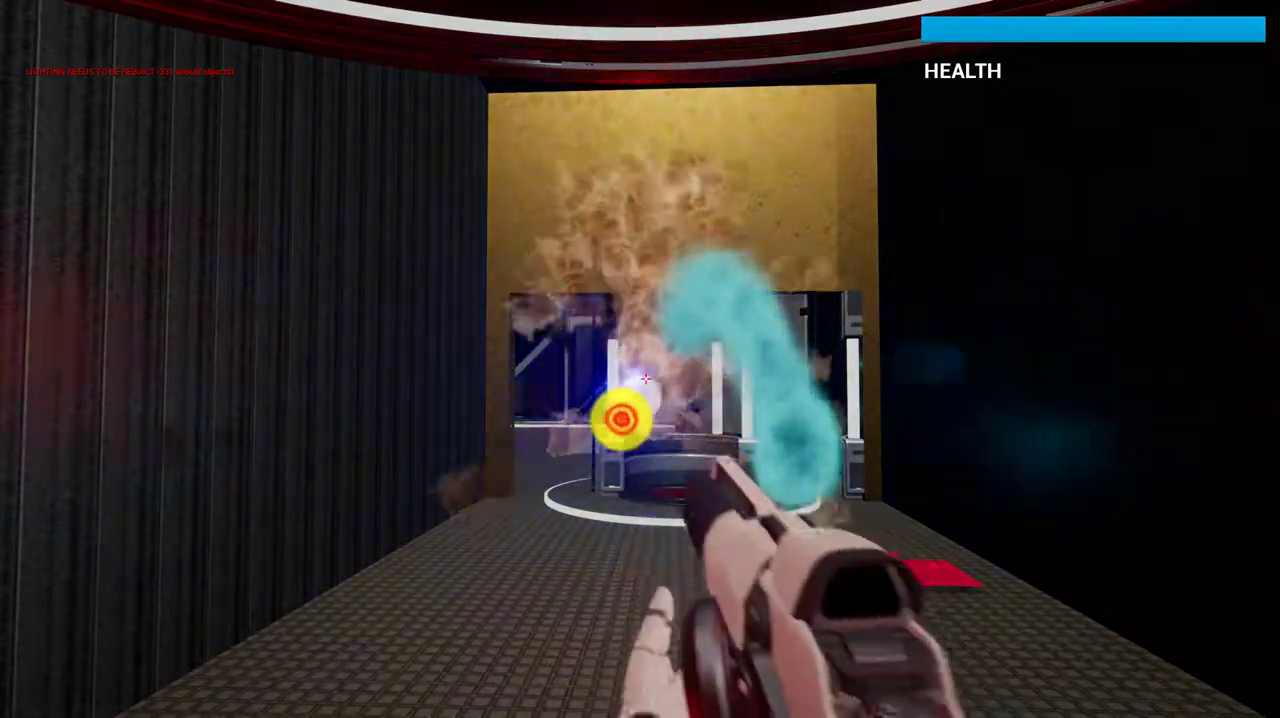
key(w)
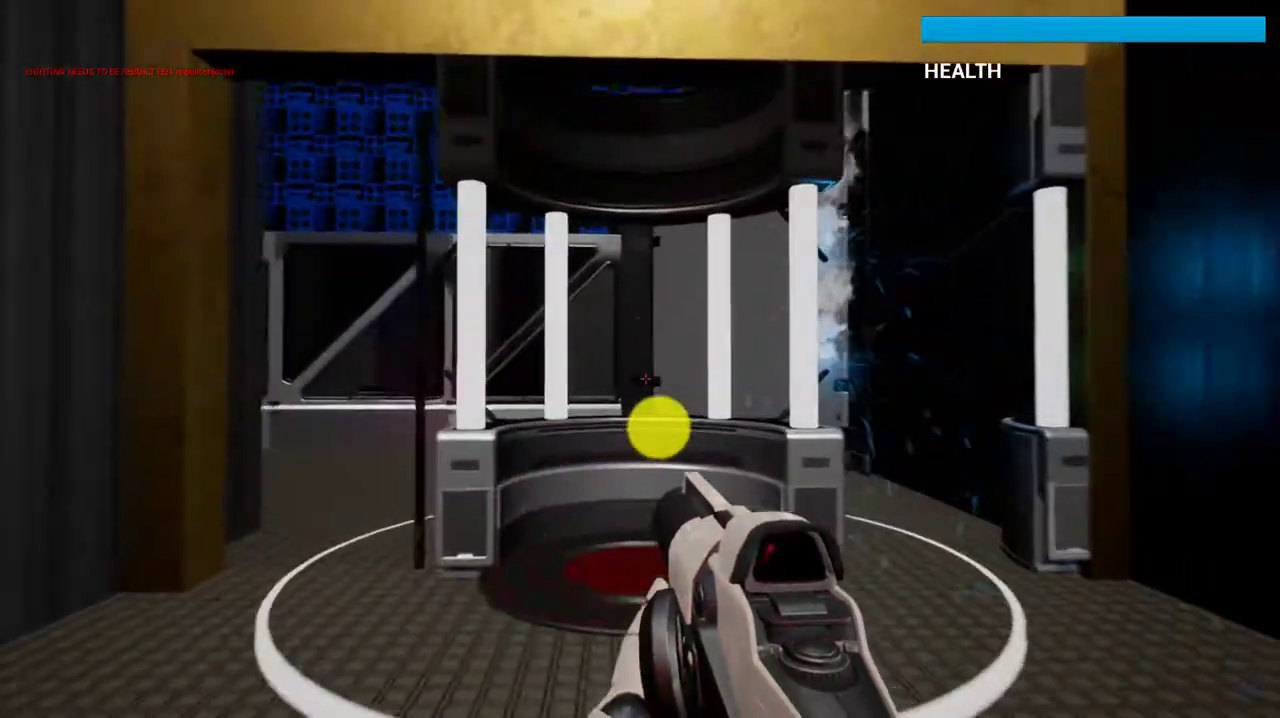
key(s)
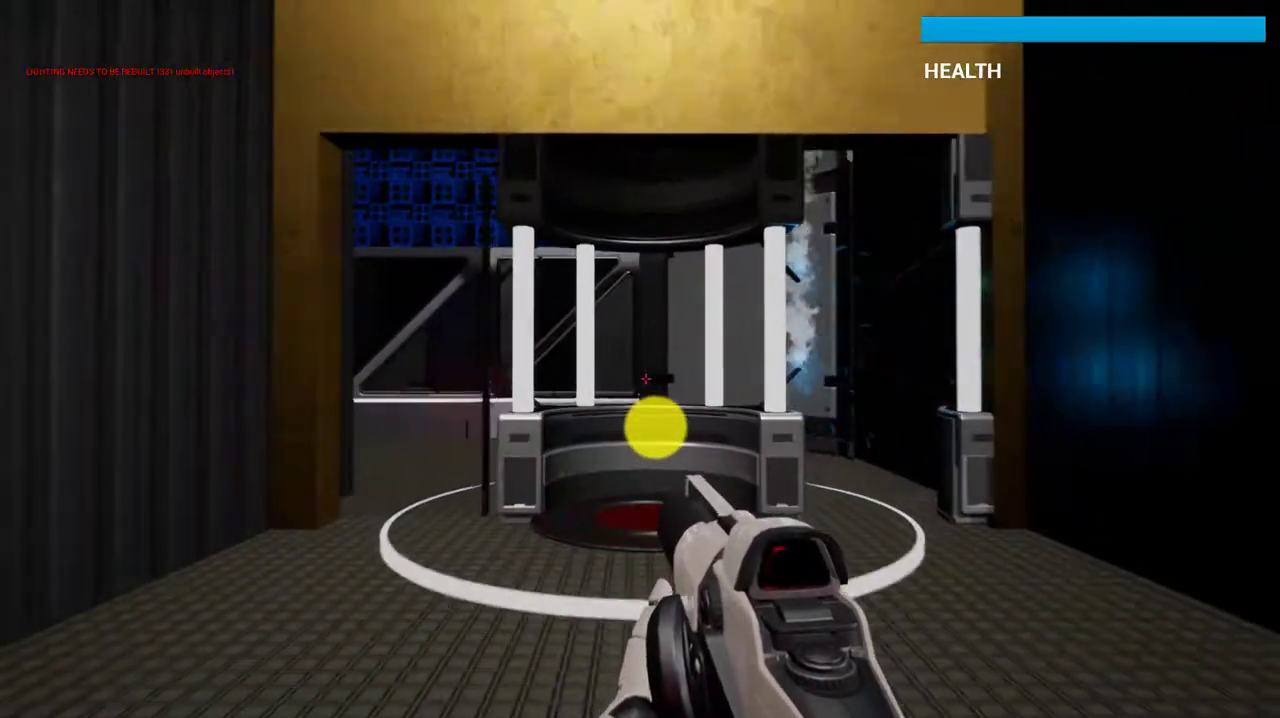
key(s)
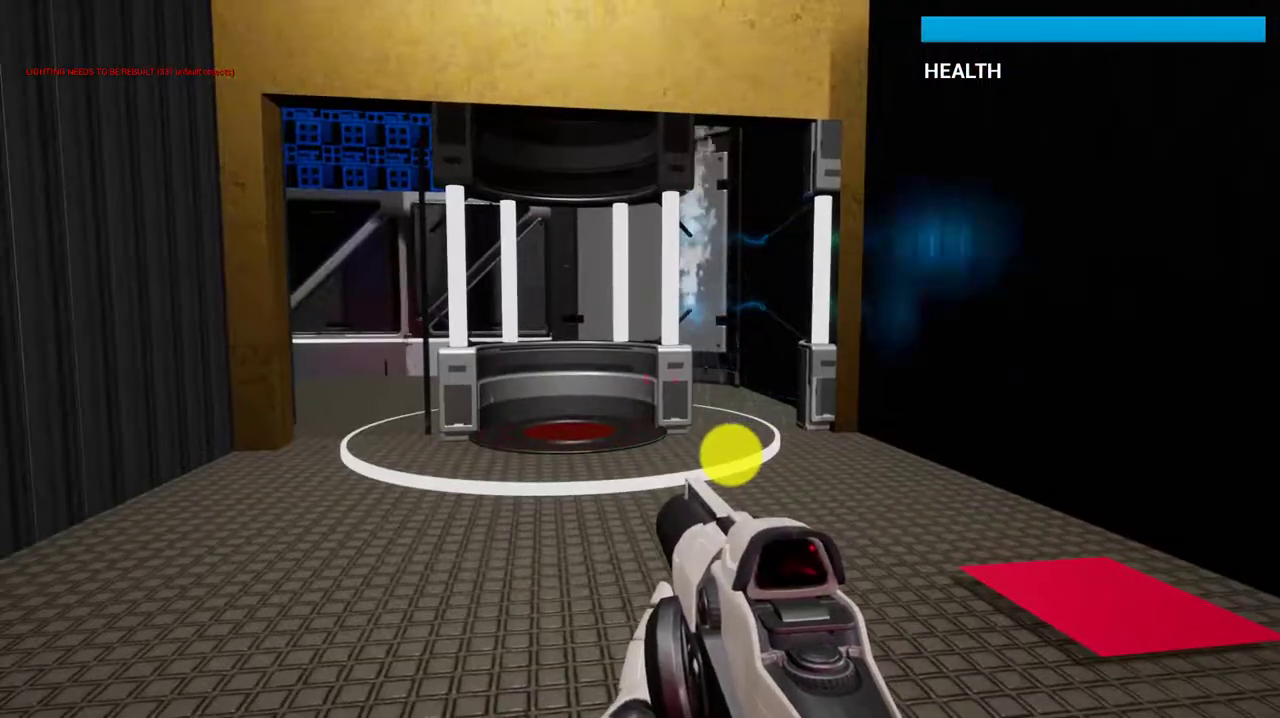
key(w)
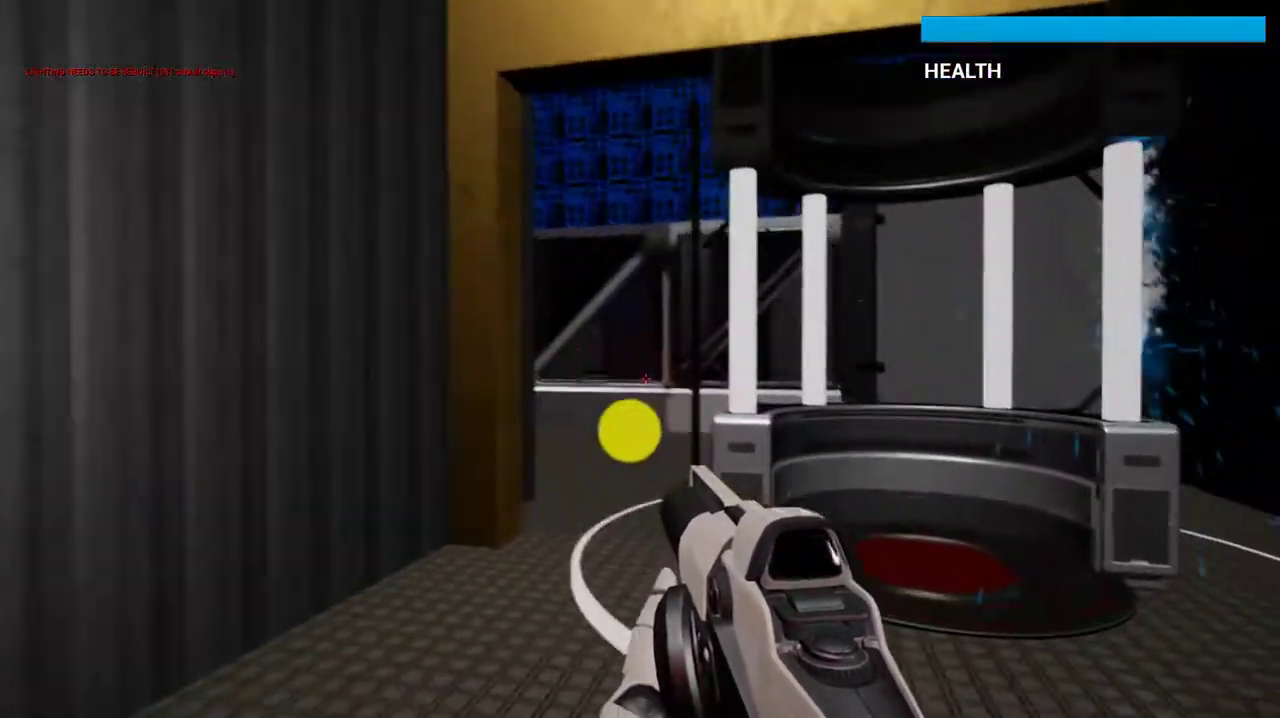
key(w)
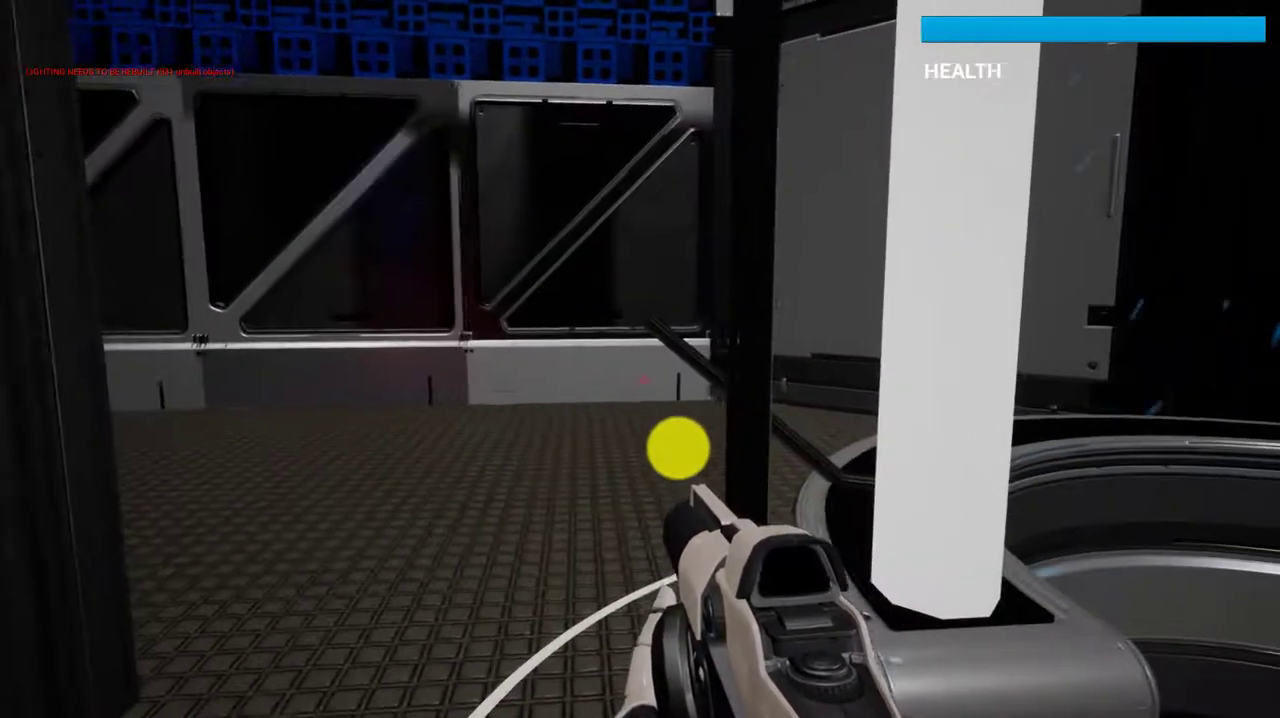
key(a)
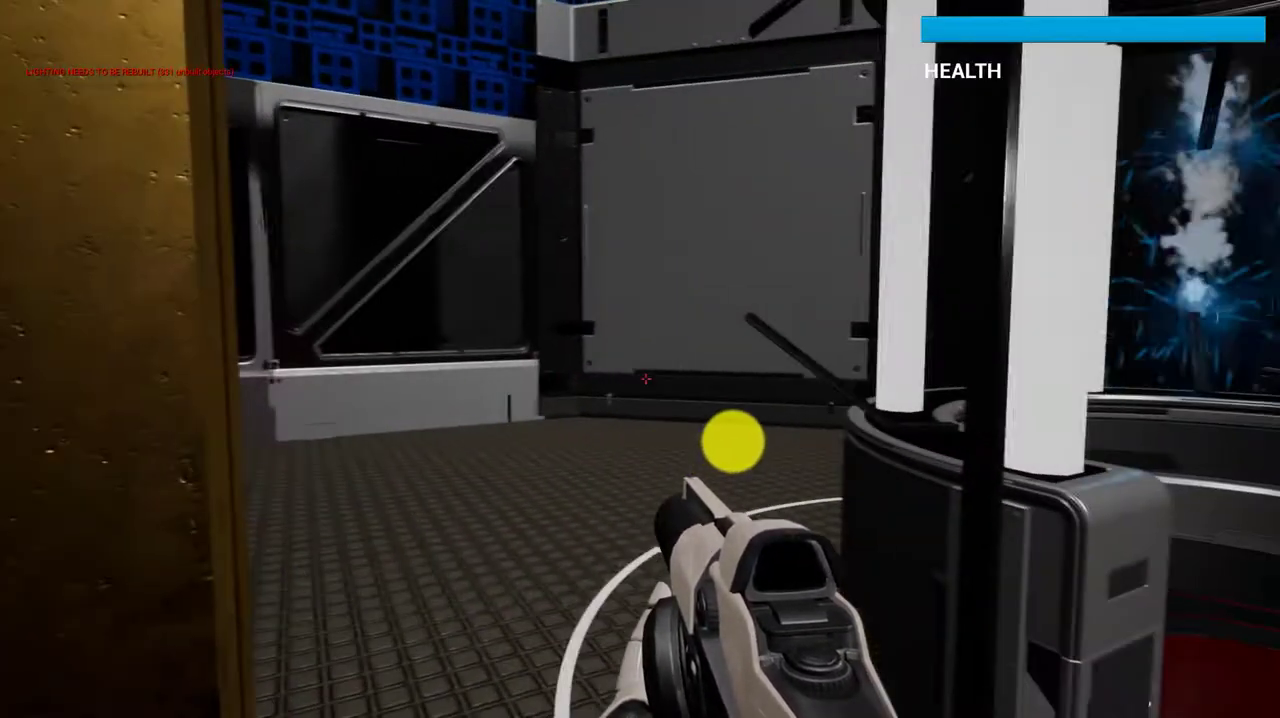
key(d)
click(732, 441)
key(s)
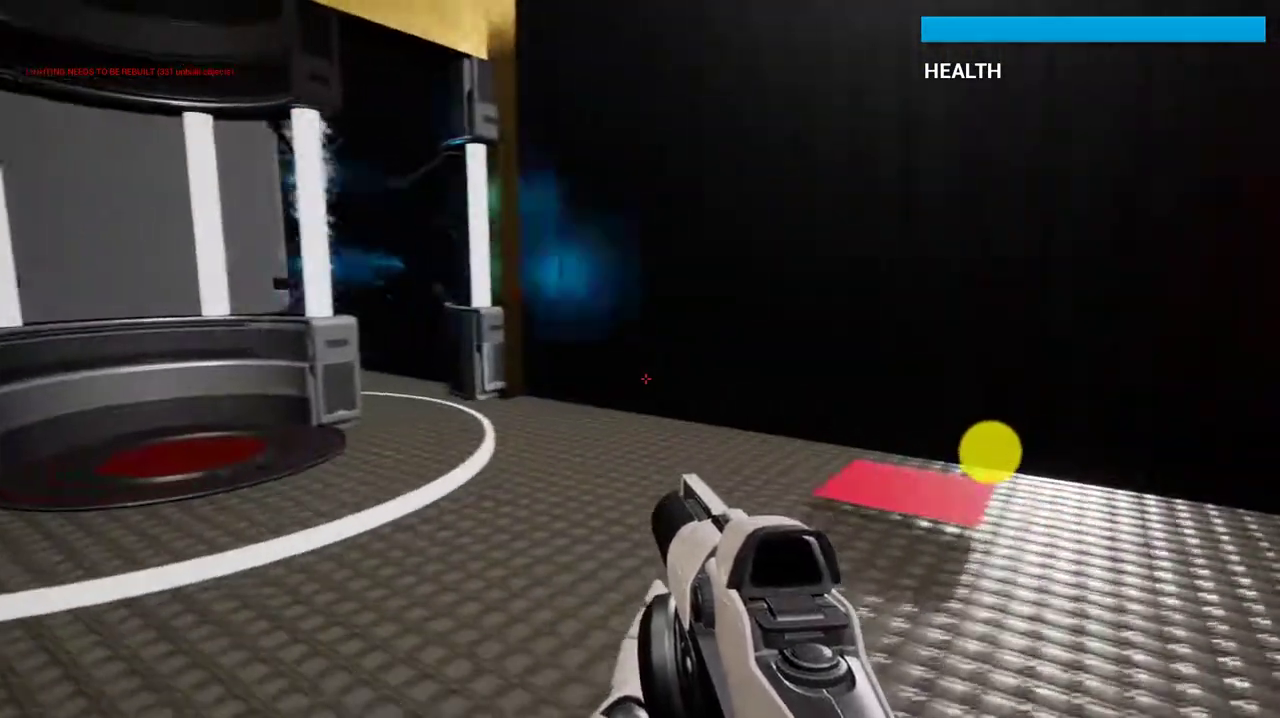
Walk onto the red pad to enter Level 1, and cross it to the red pad leading to Level 2
key(w)
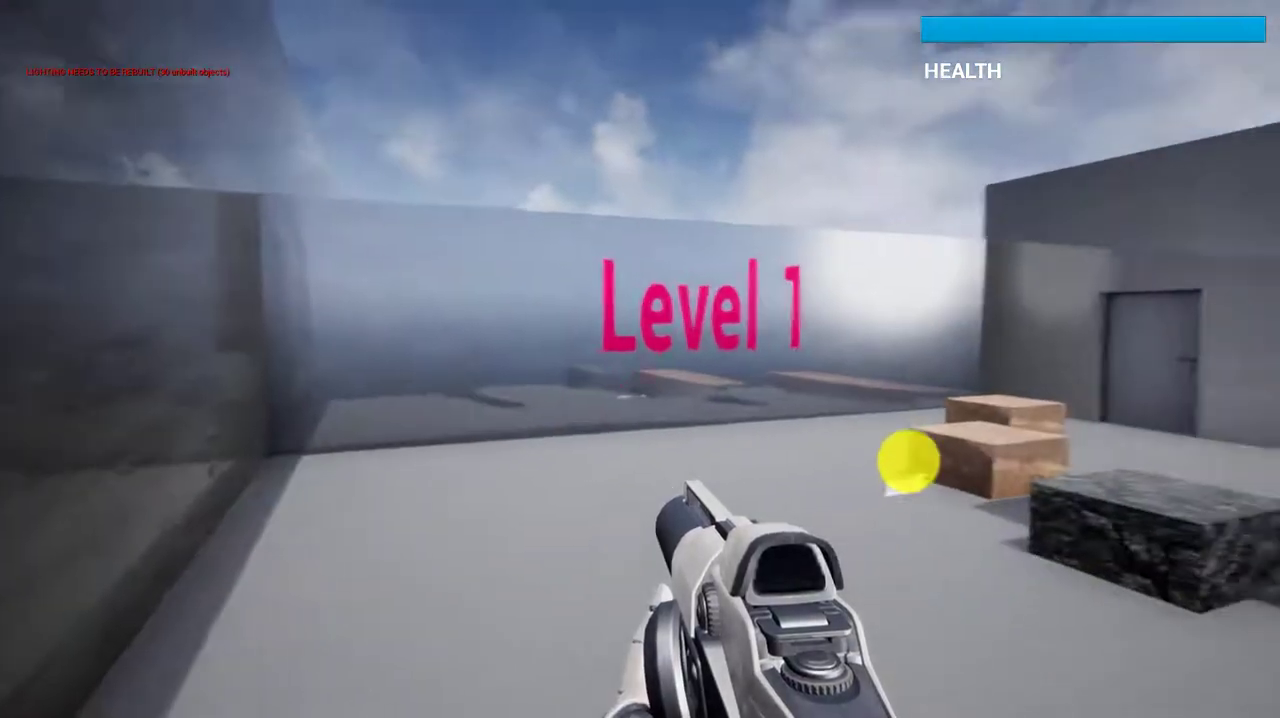
click(894, 460)
key(w)
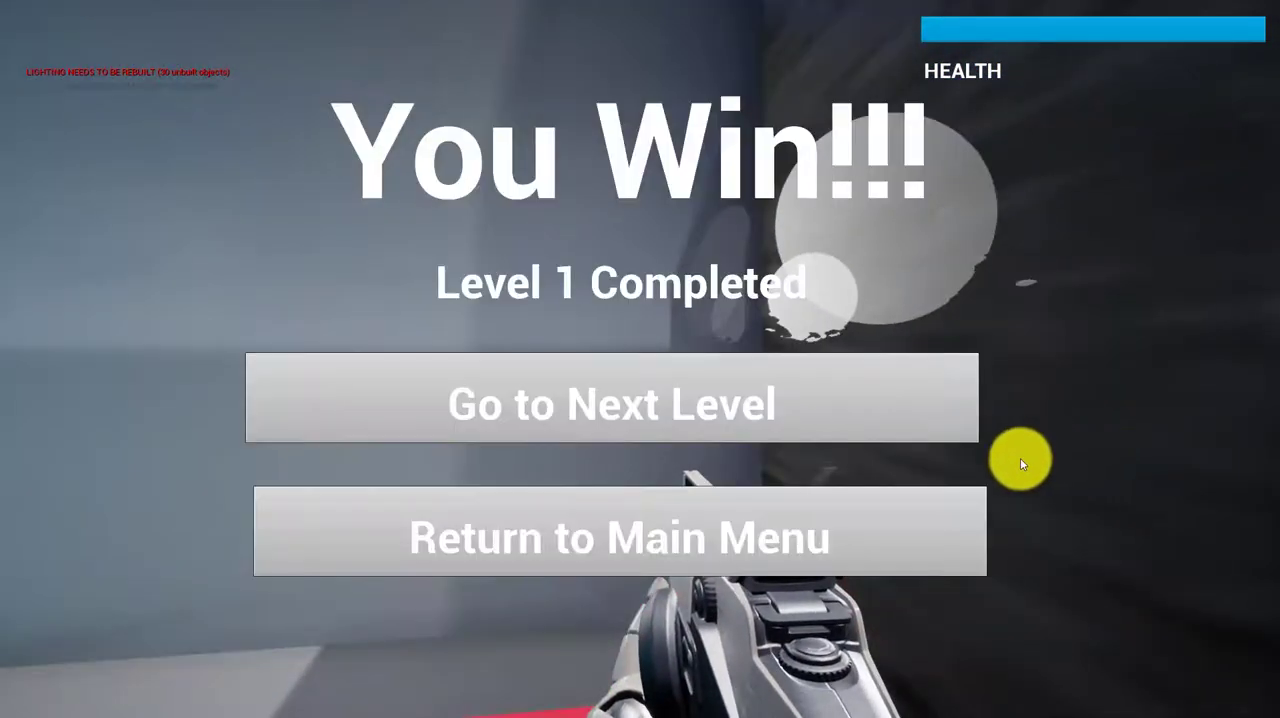
click(743, 420)
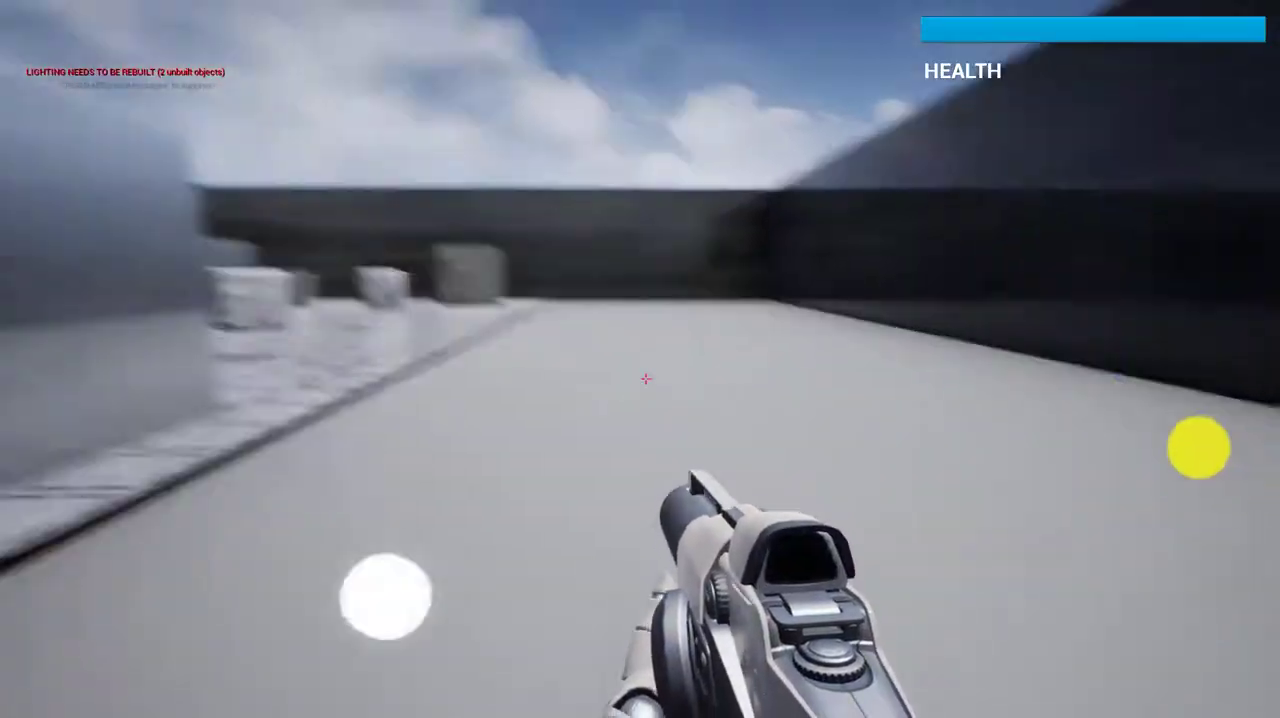
Test shooting in Level 2 and walk around the walls to the red pad that completes the level
key(w)
click(1143, 434)
click(1143, 434)
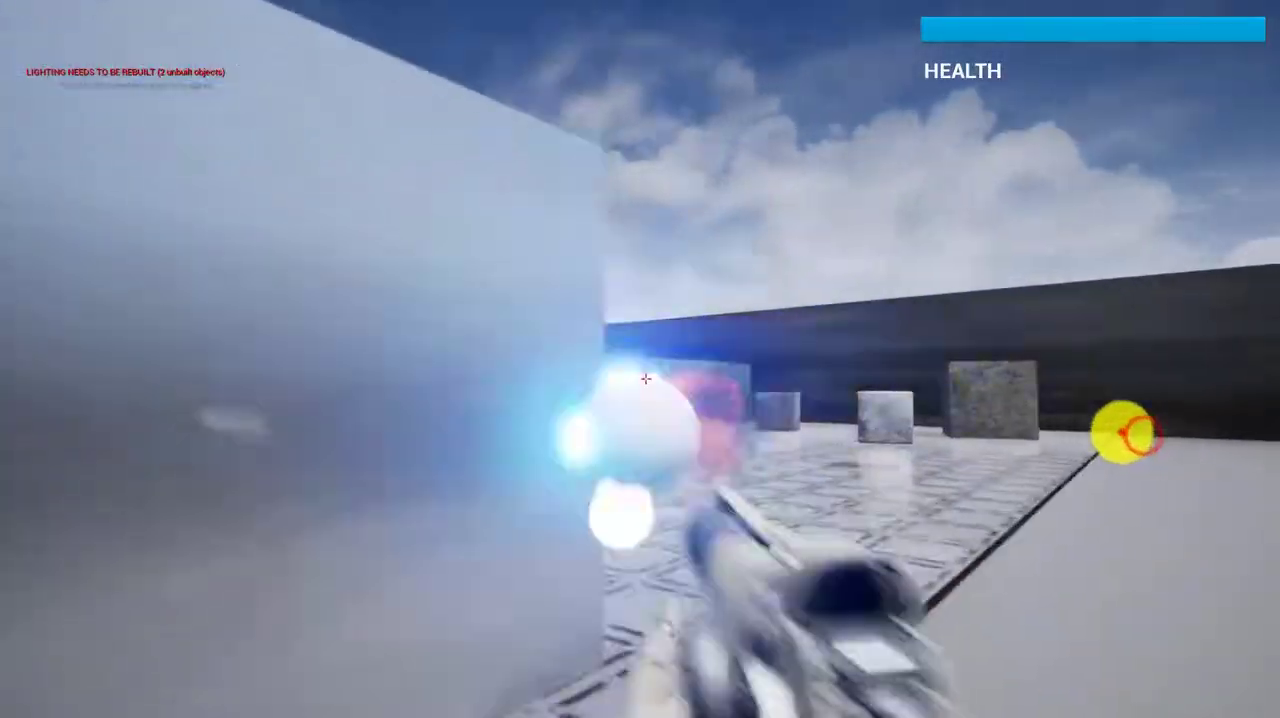
click(1120, 431)
click(1213, 432)
click(1240, 432)
click(1238, 432)
key(w)
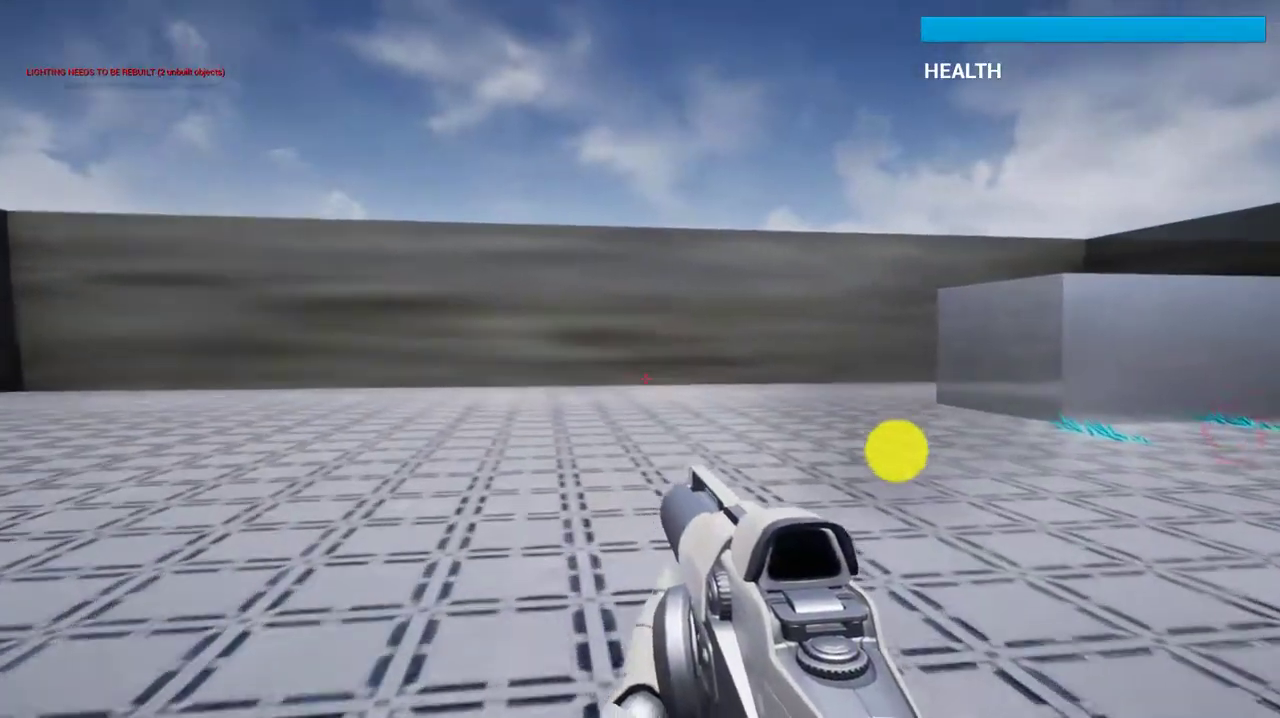
key(w)
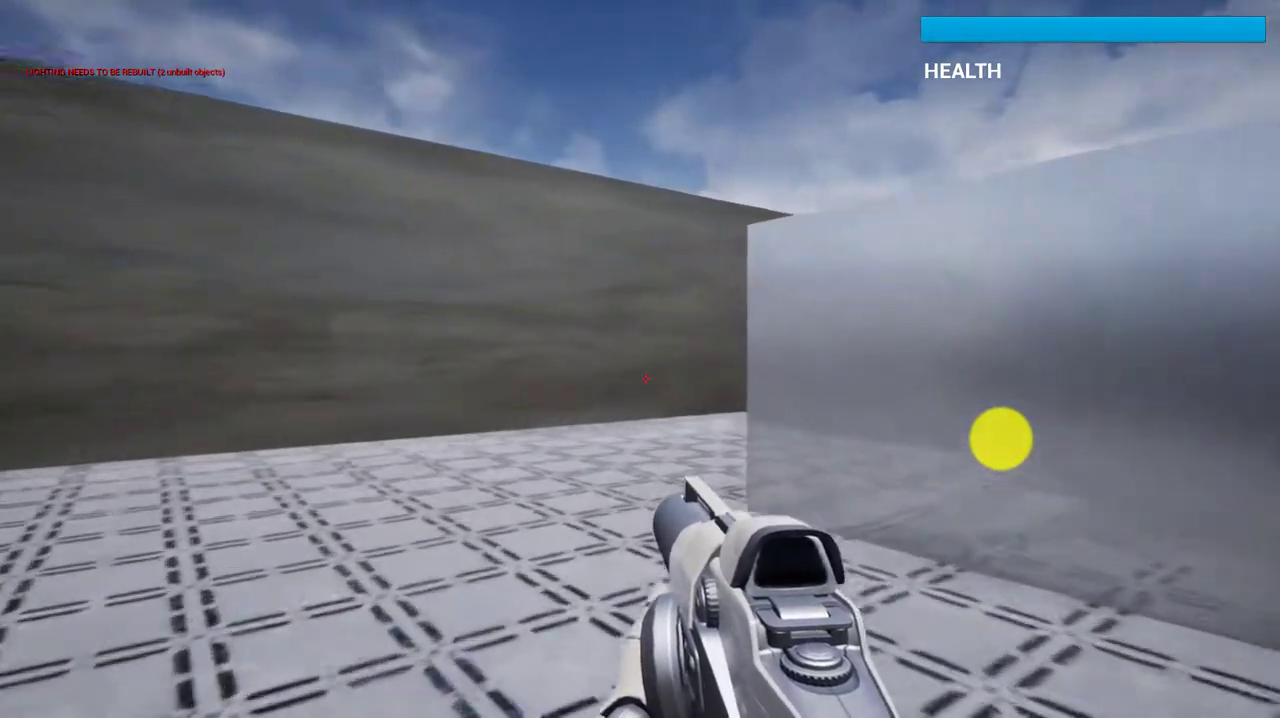
key(w)
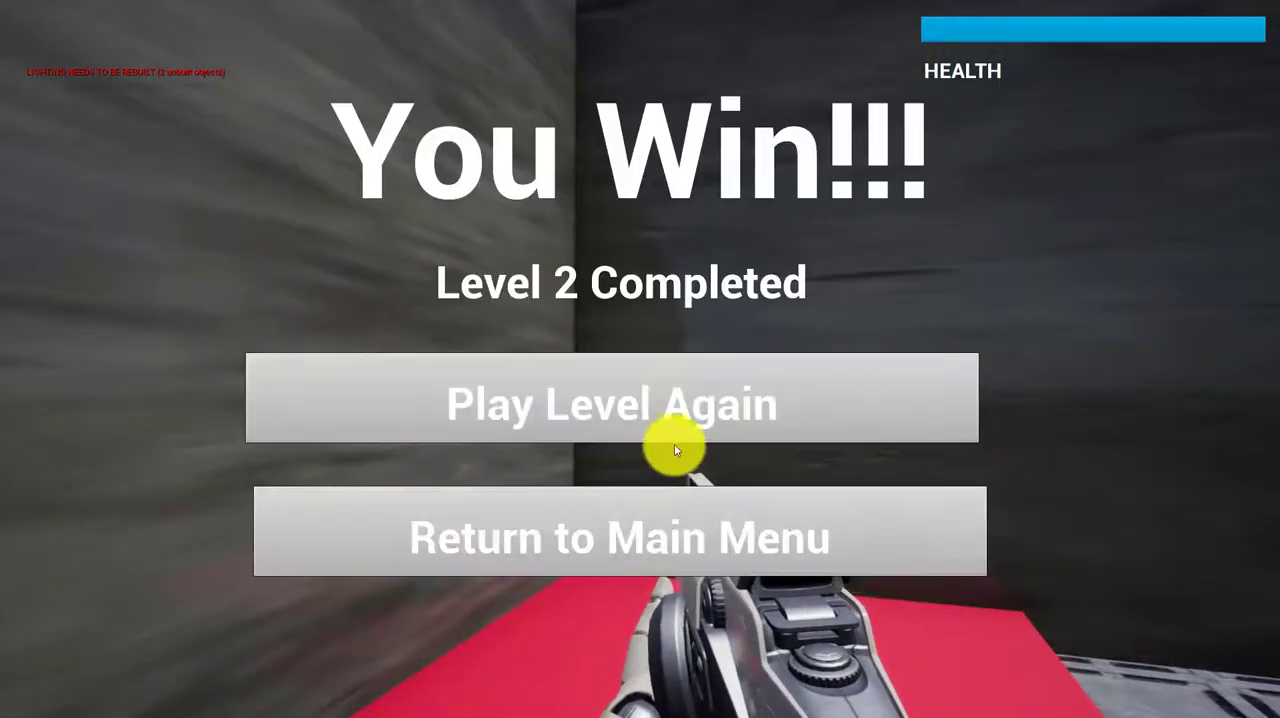
Return to the game's main menu and quit the game
click(683, 528)
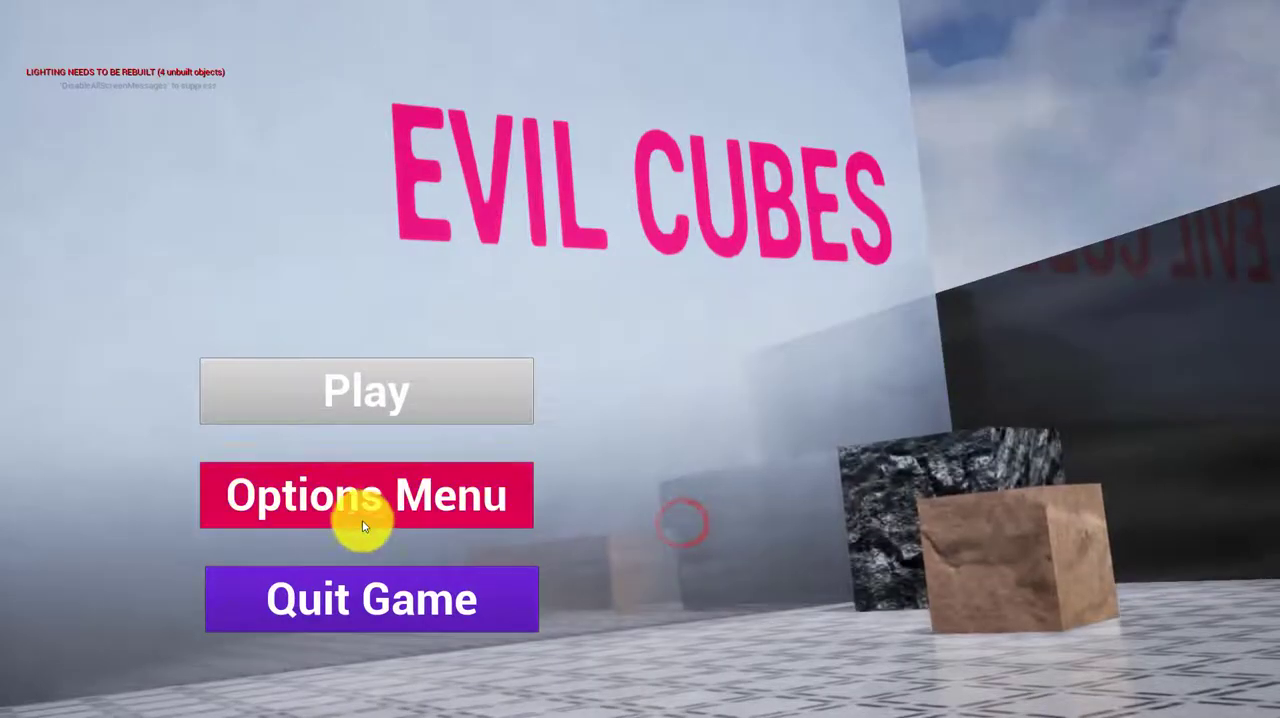
click(352, 586)
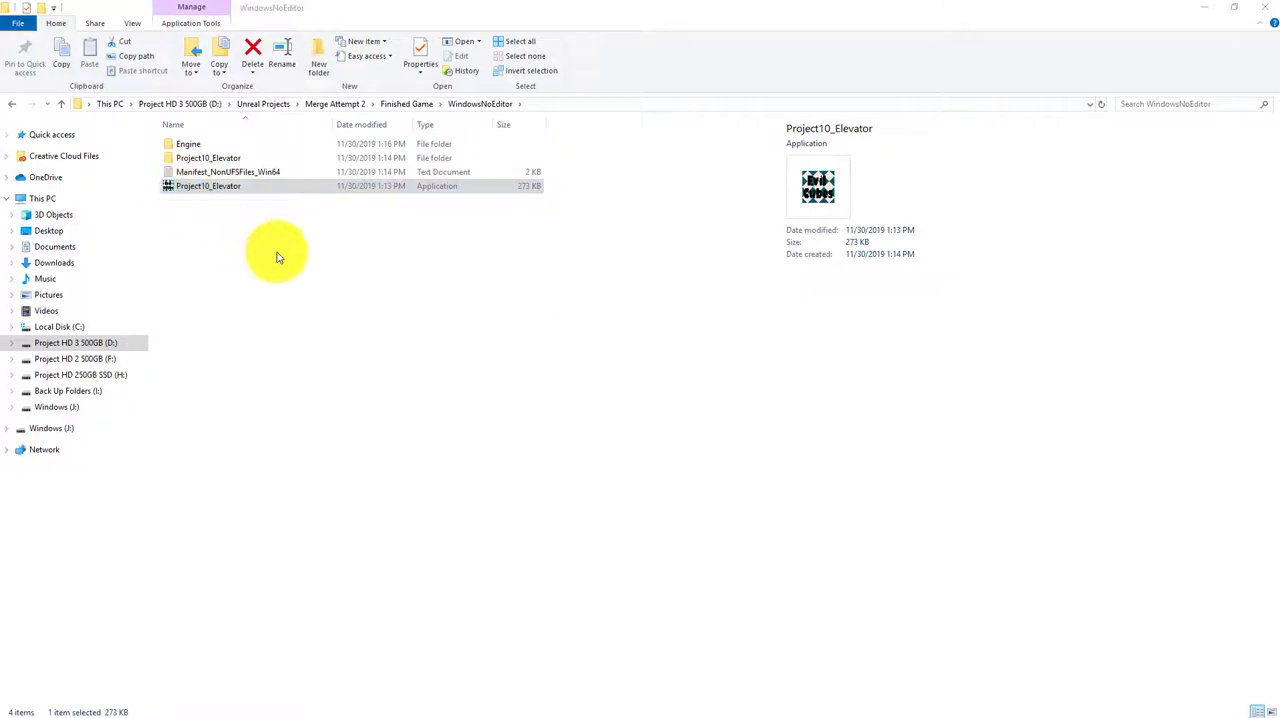
Go back up to the Merge Attempt 2 folder and check the Cubes folder's size in its properties
click(60, 104)
click(62, 105)
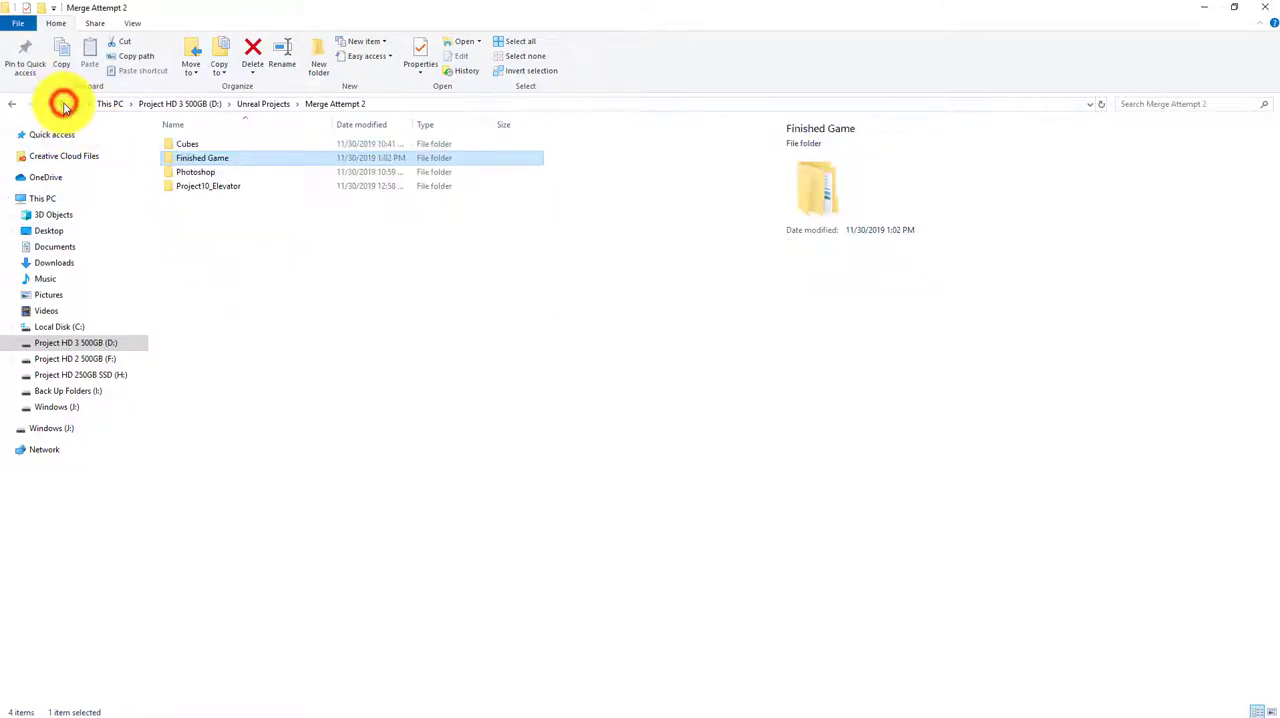
click(188, 146)
right_click(188, 148)
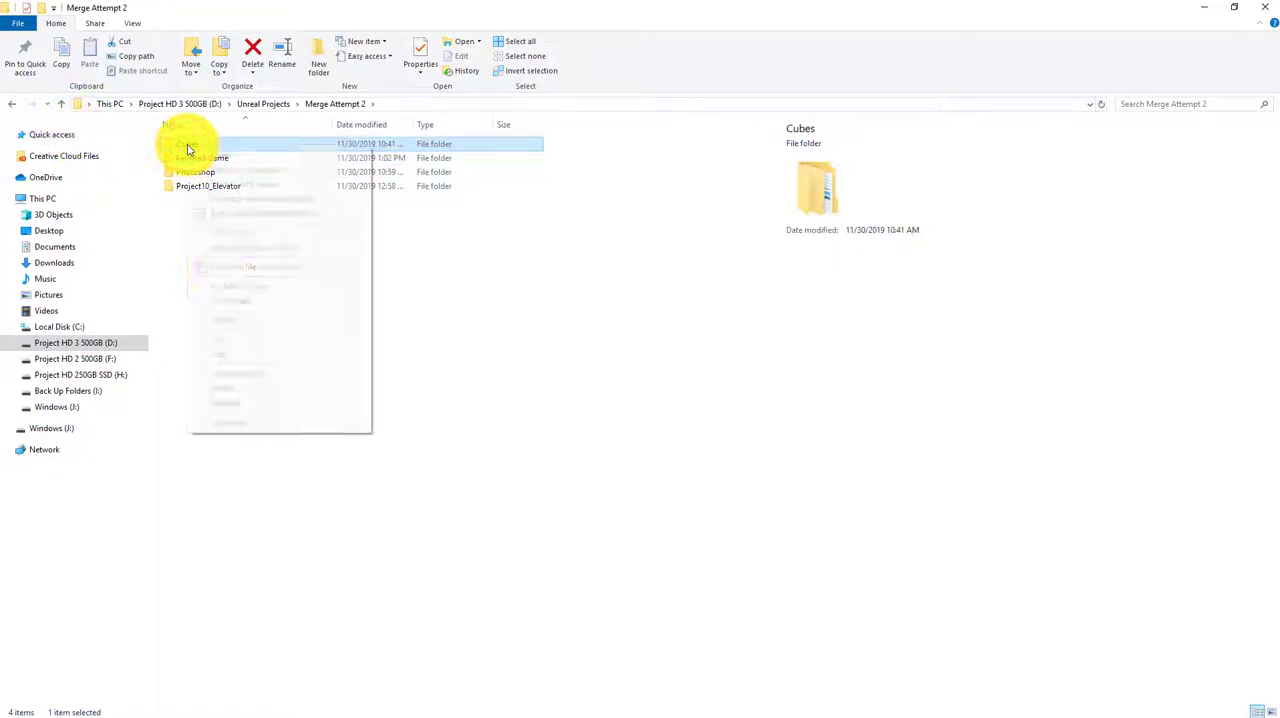
click(258, 430)
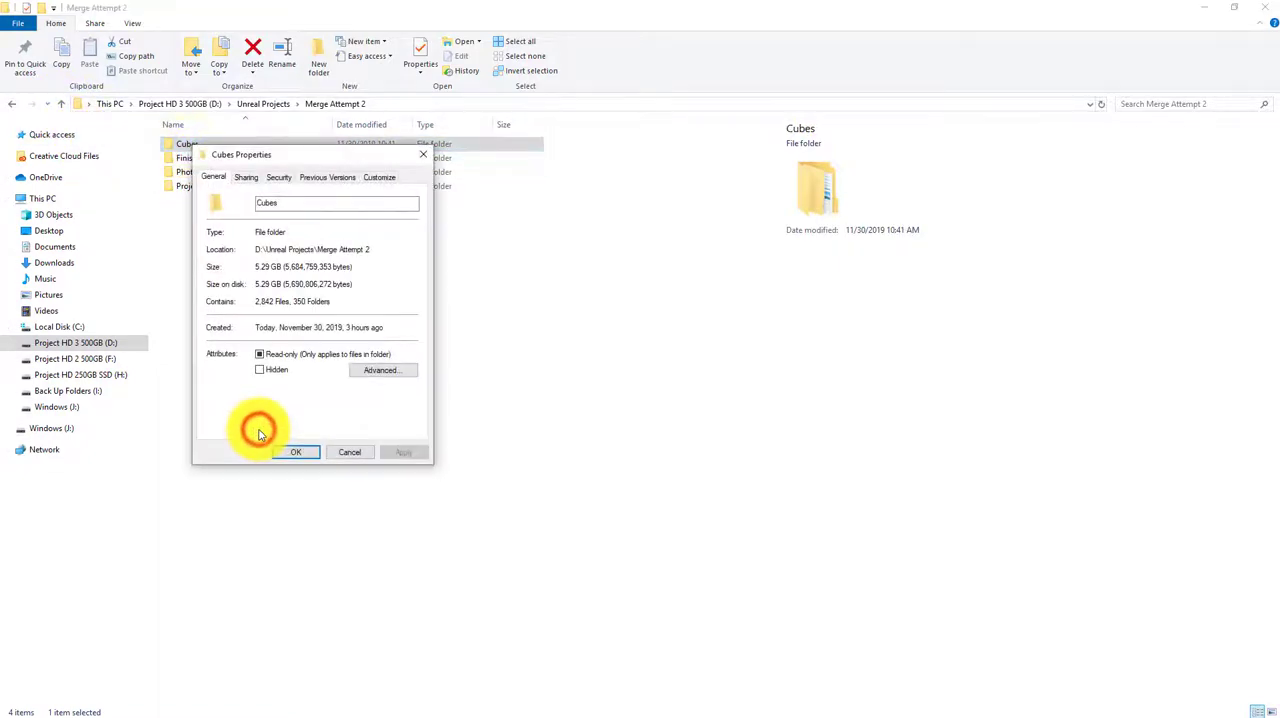
click(428, 156)
Check the Finished Game folder's size in its properties, and close them
click(219, 157)
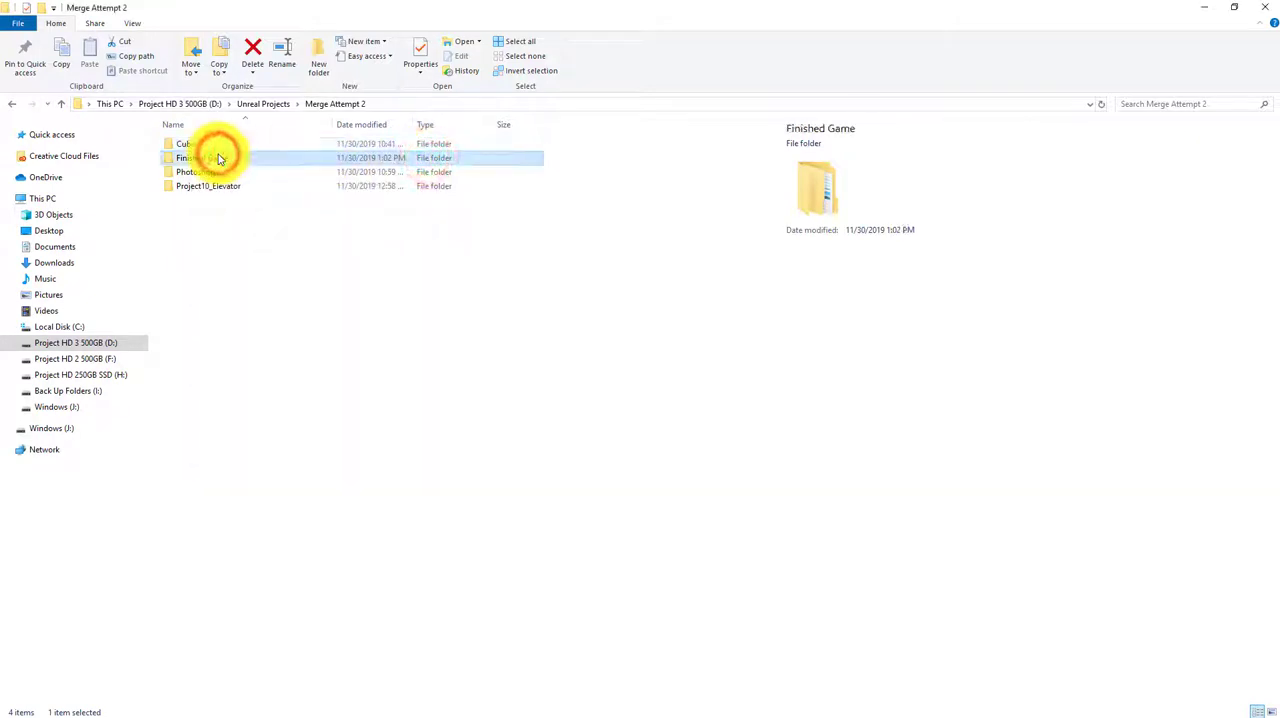
right_click(219, 157)
click(266, 428)
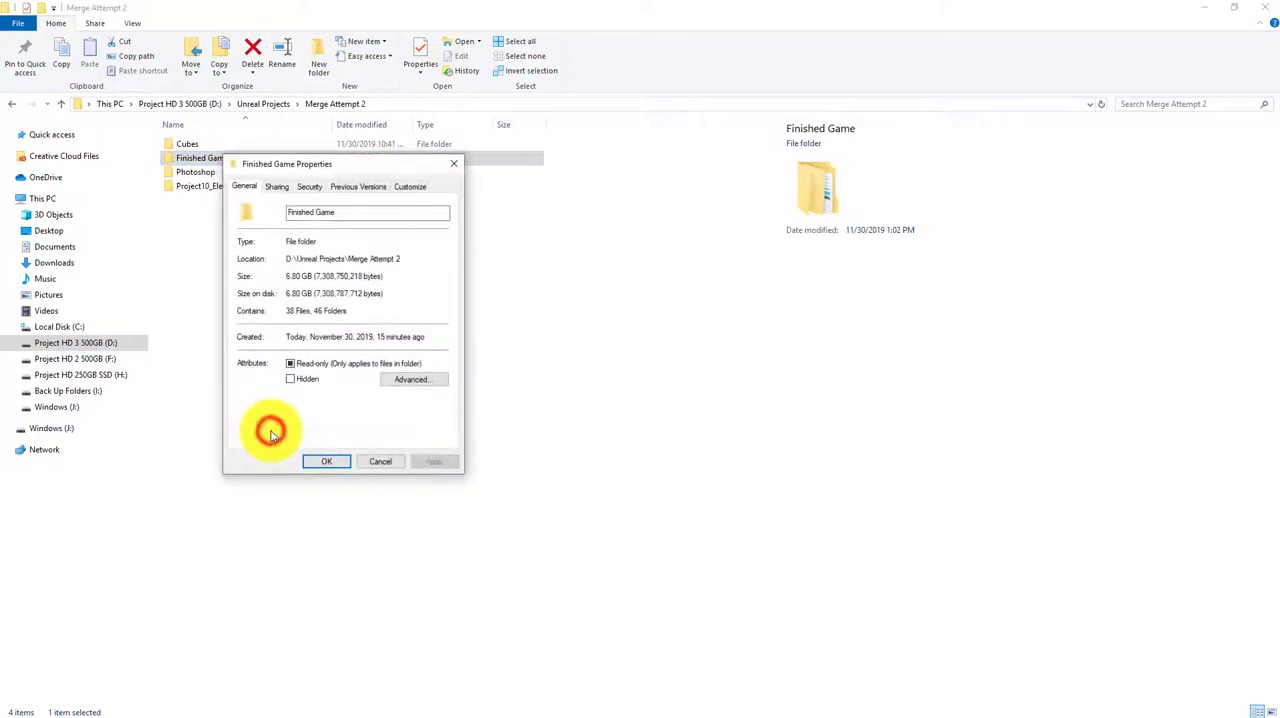
click(451, 166)
Check the Project10_Elevator folder's size in its properties, and close them
click(240, 171)
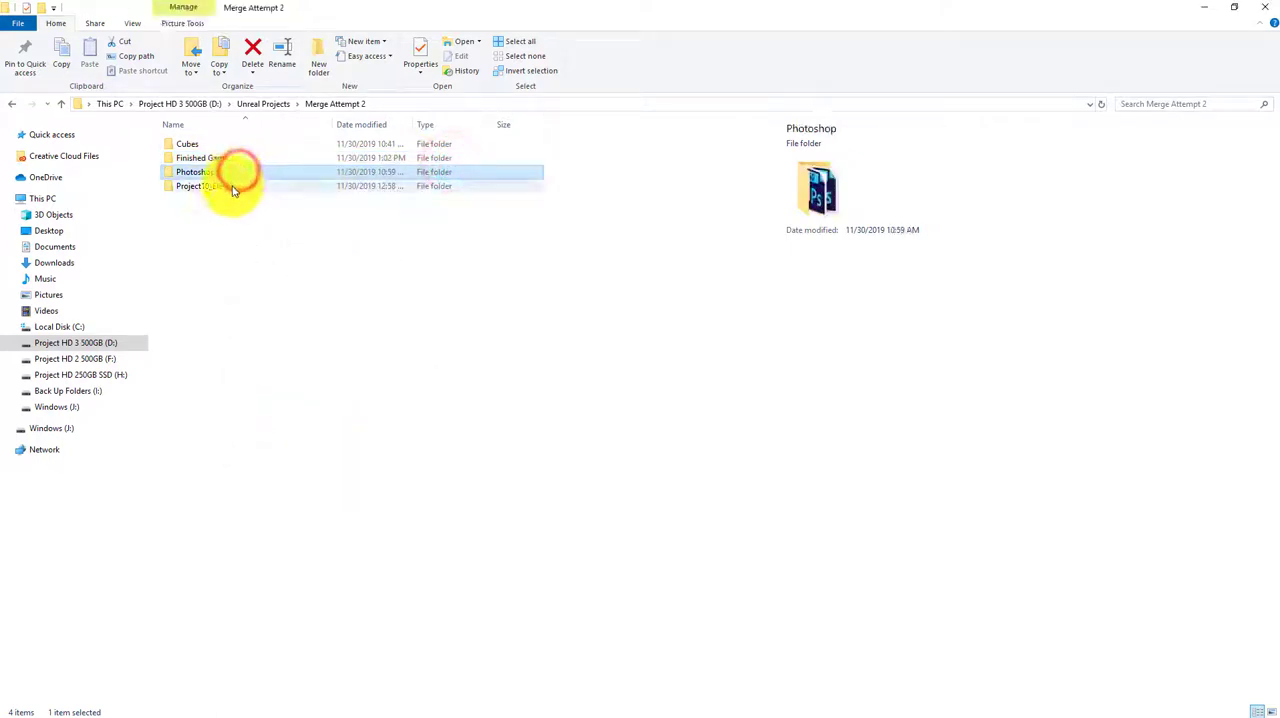
click(232, 187)
right_click(232, 187)
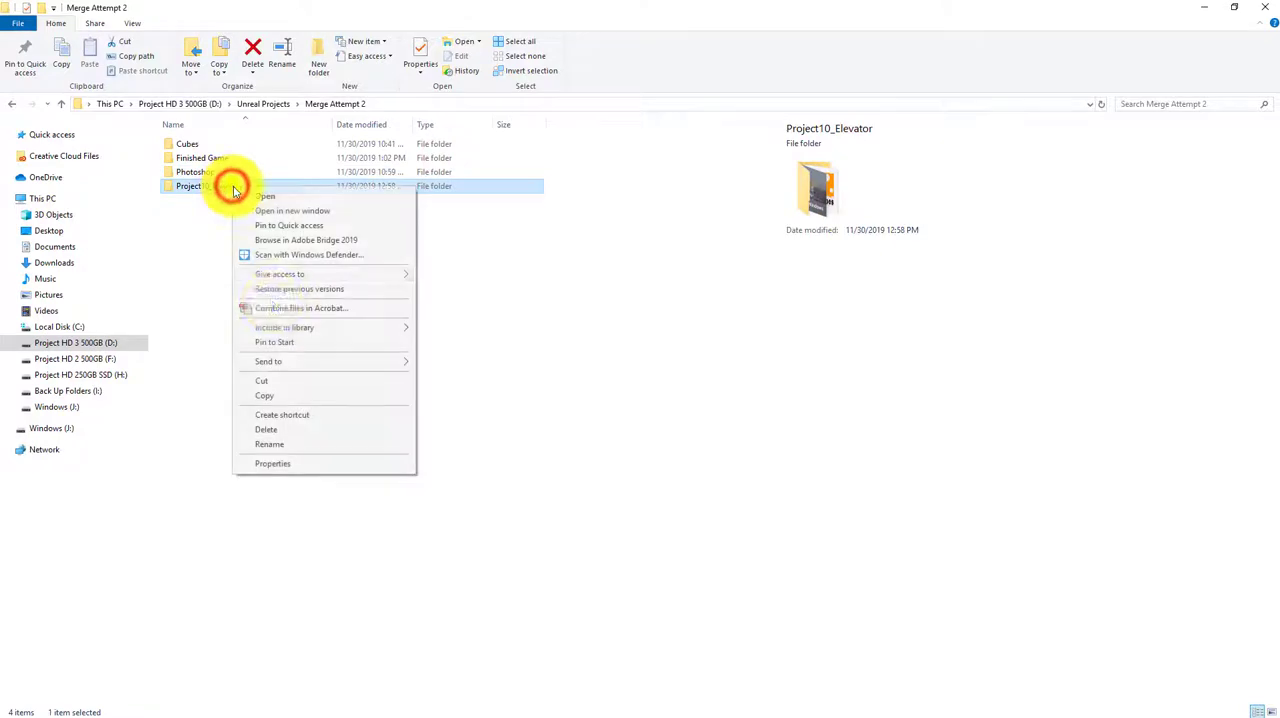
click(297, 467)
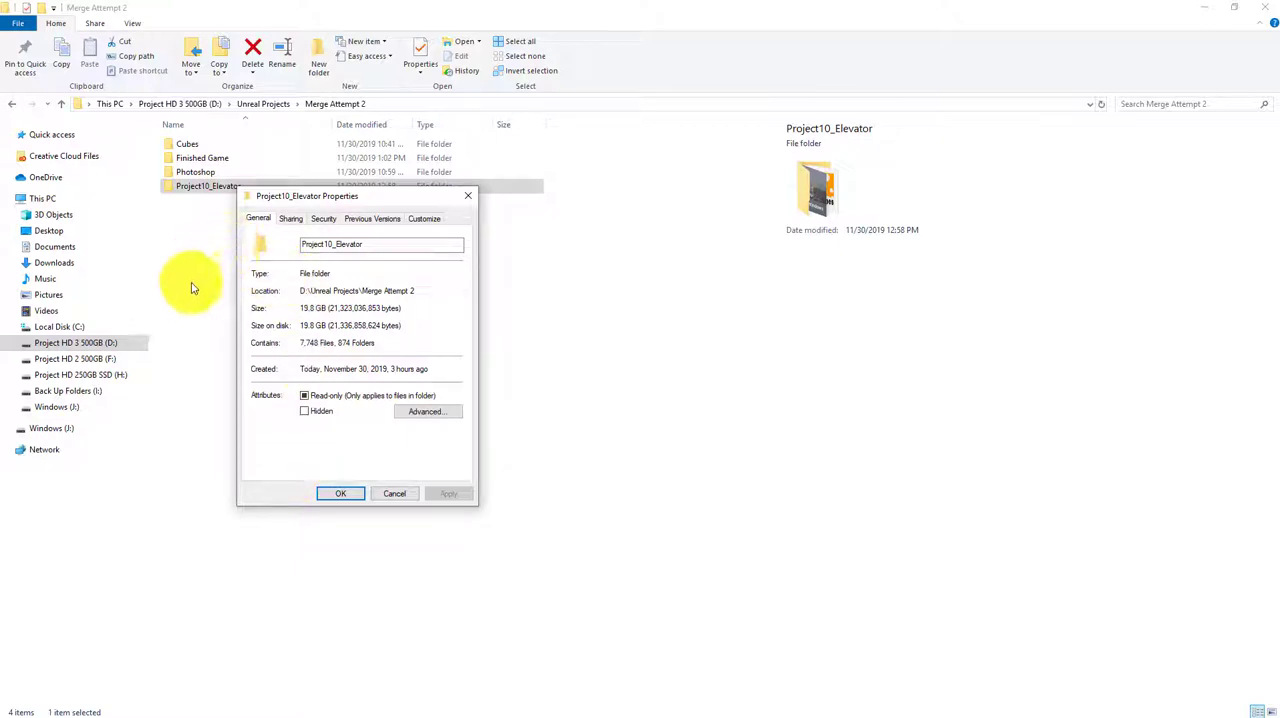
click(466, 196)
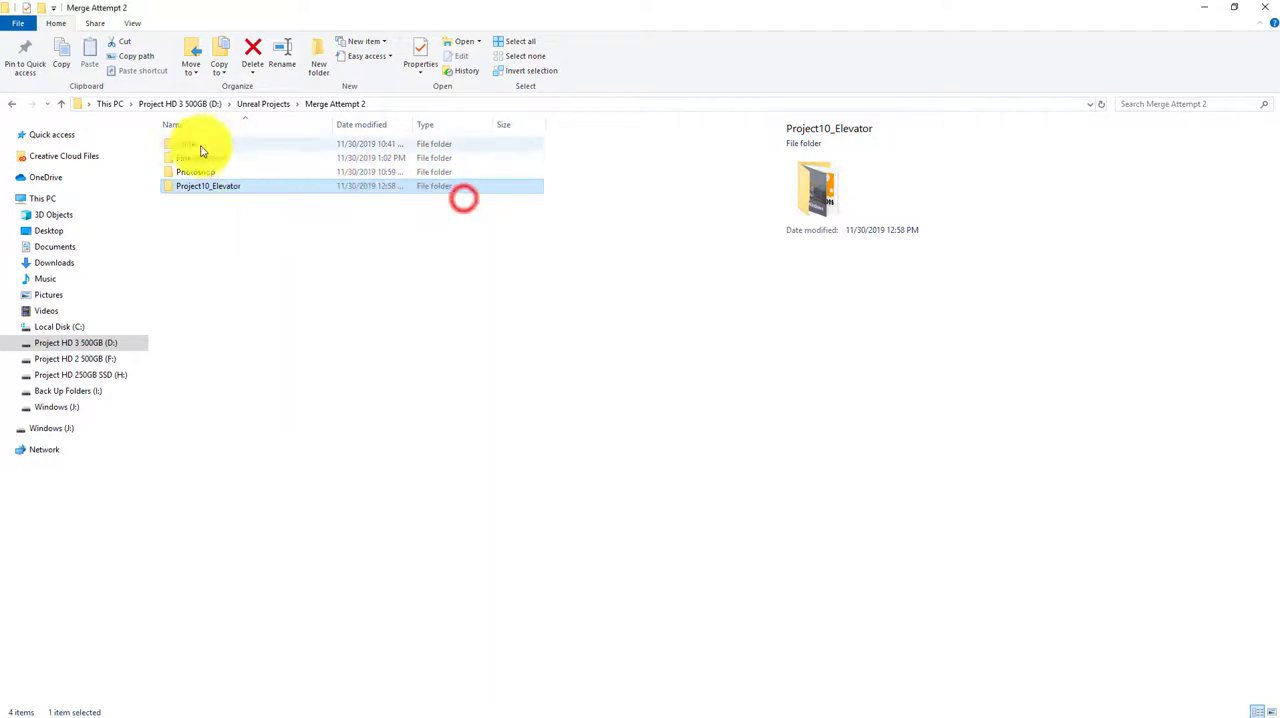
Go up to the Unreal Projects folder and check the Merge Attempt 2 folder's total size in its properties
click(60, 104)
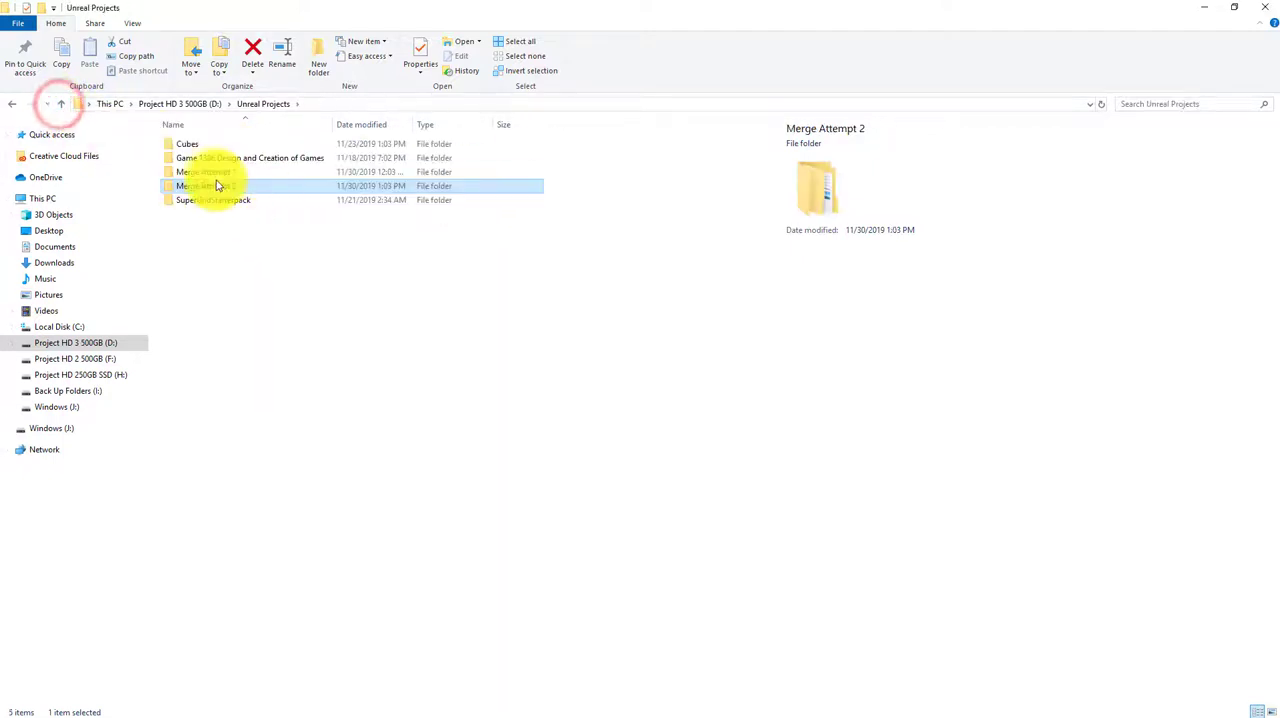
right_click(220, 187)
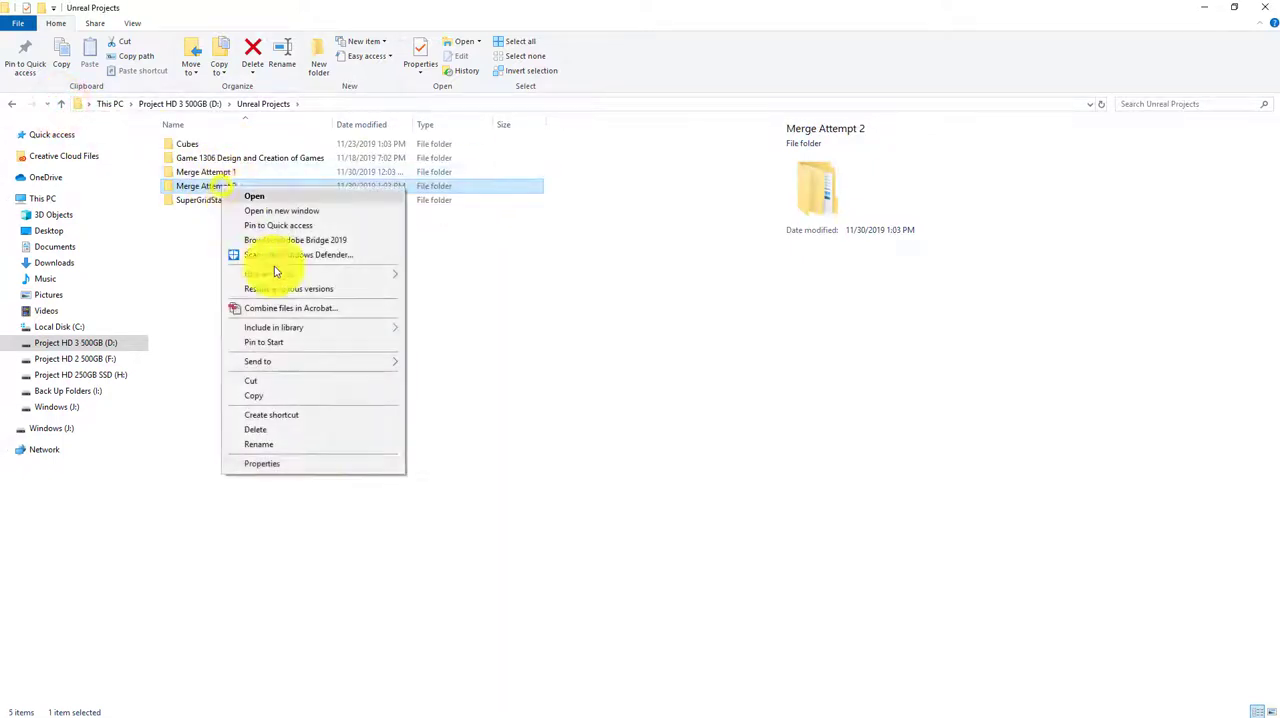
click(314, 464)
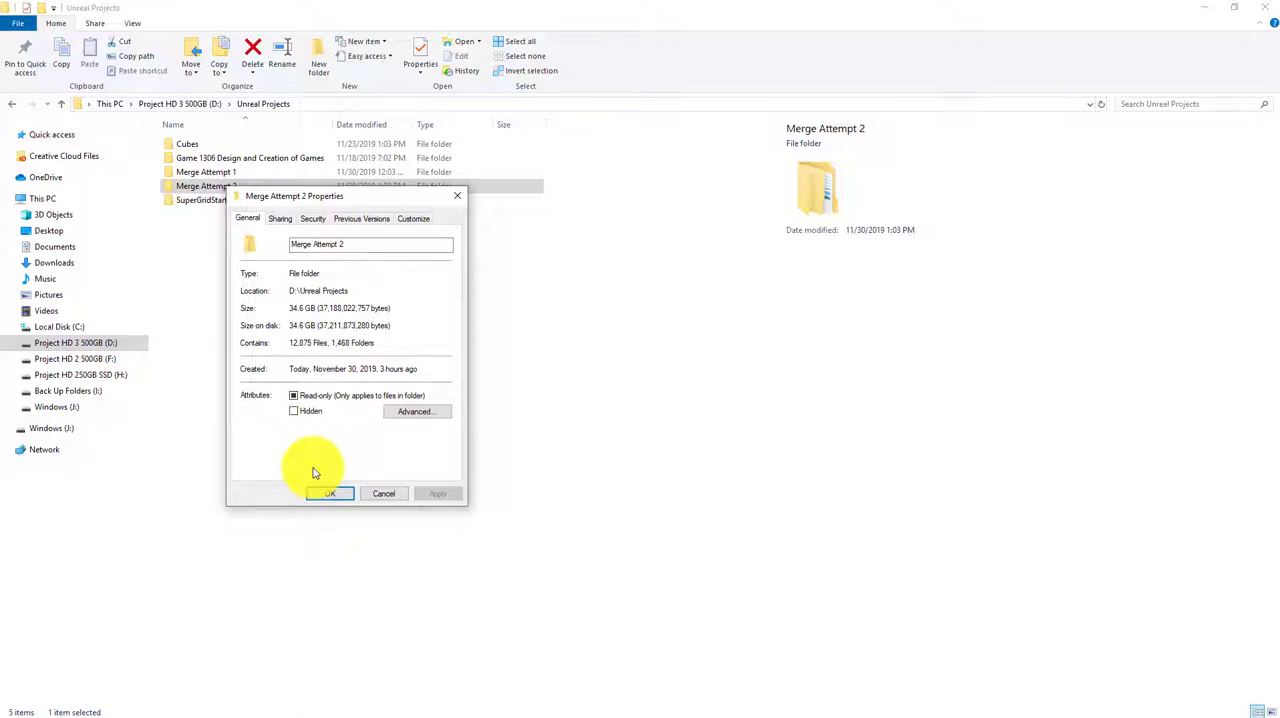
click(457, 193)
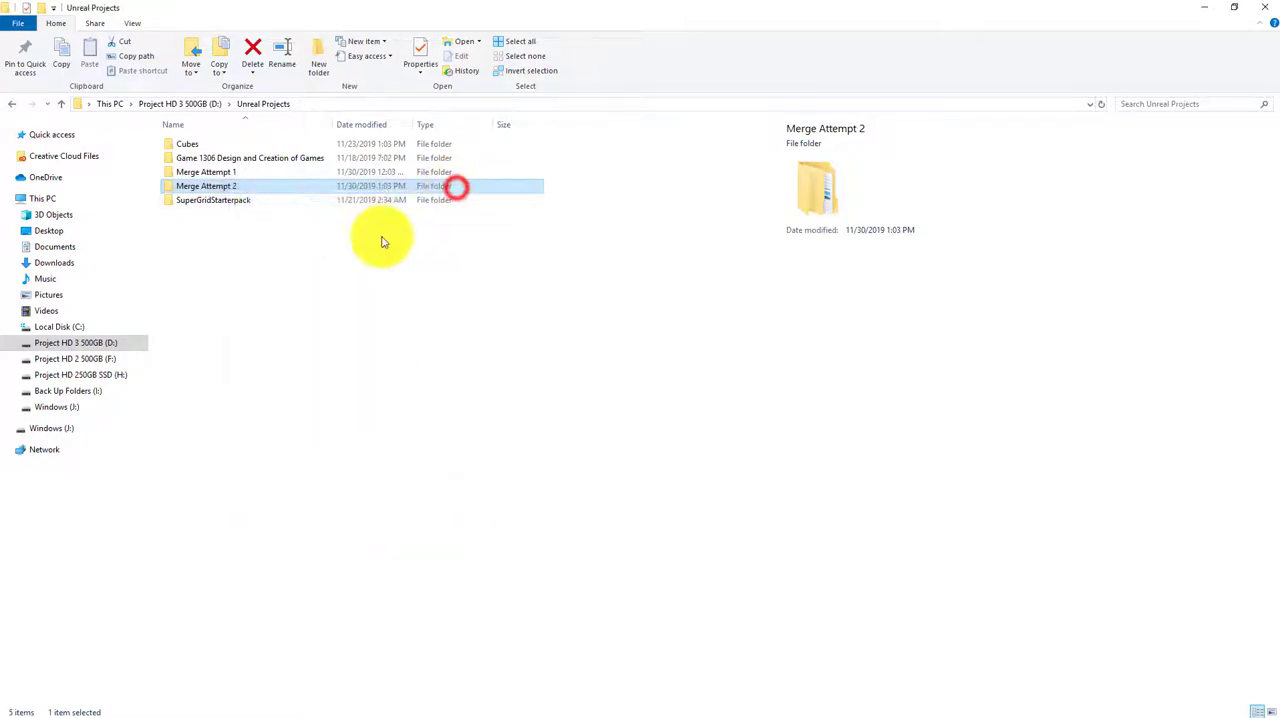
Open the WindowsNoEditor folder inside Merge Attempt 2's Finished Game folder
double_click(200, 187)
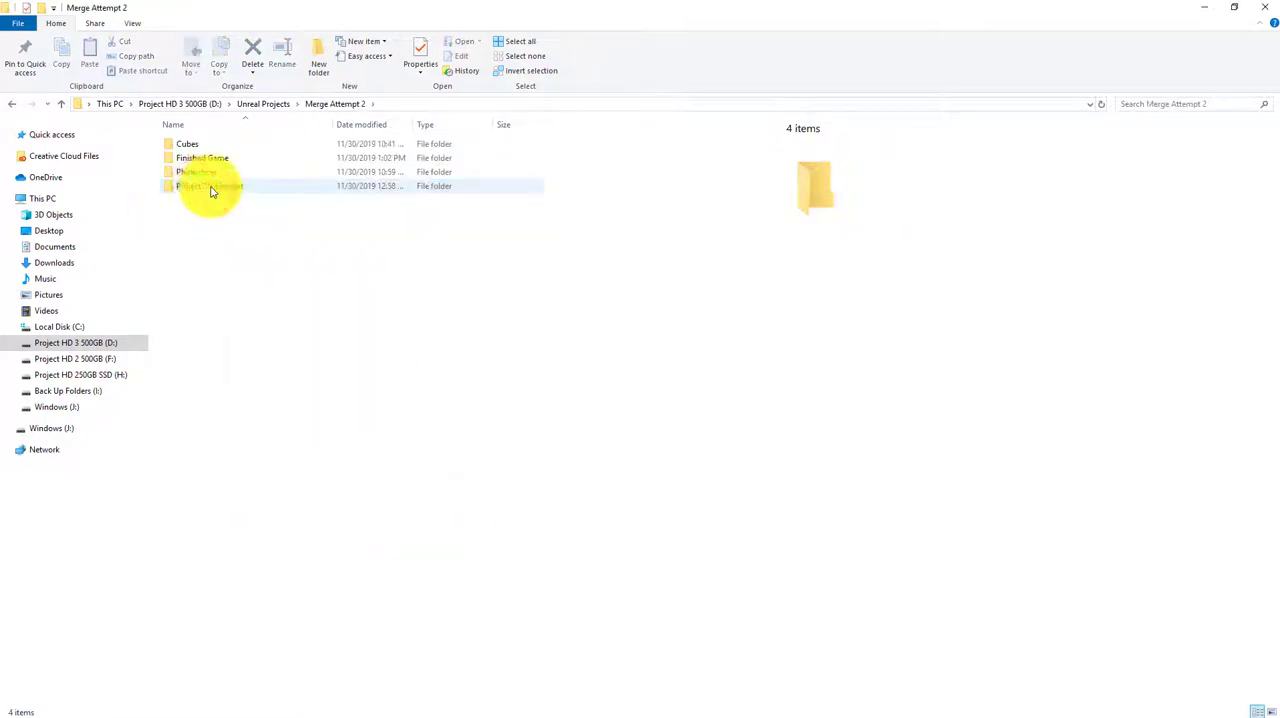
click(212, 163)
double_click(212, 163)
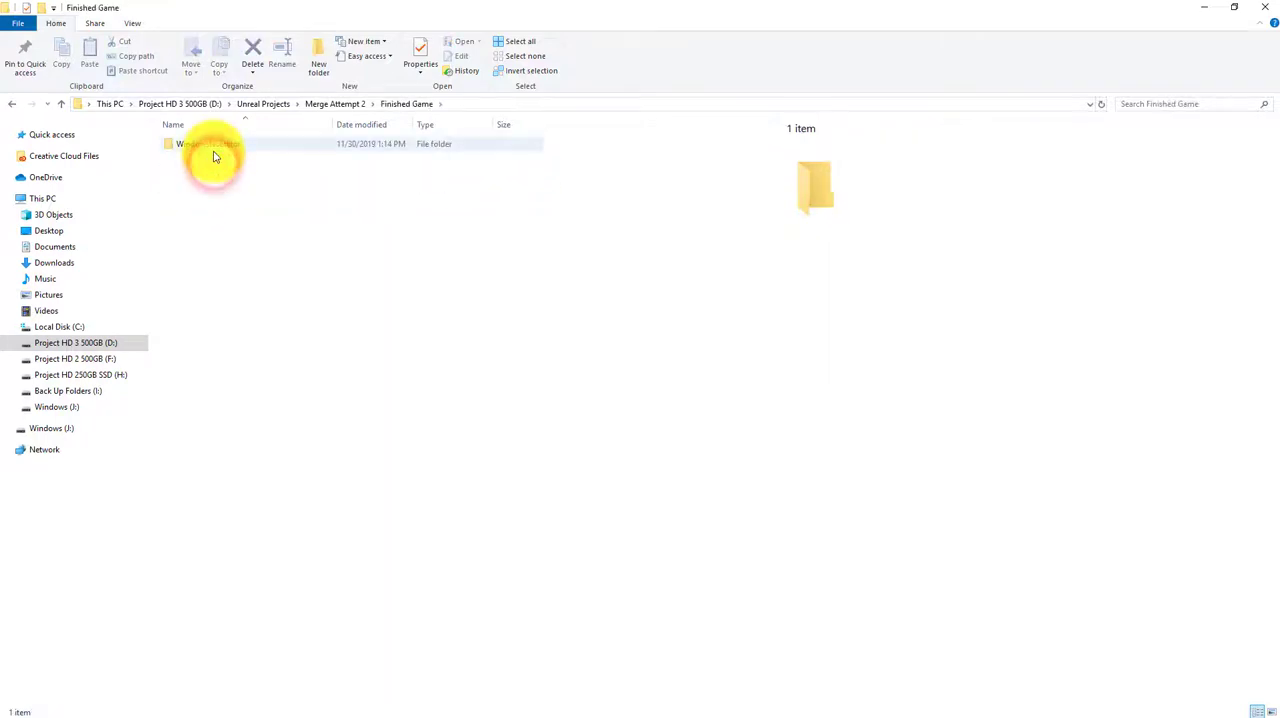
double_click(211, 145)
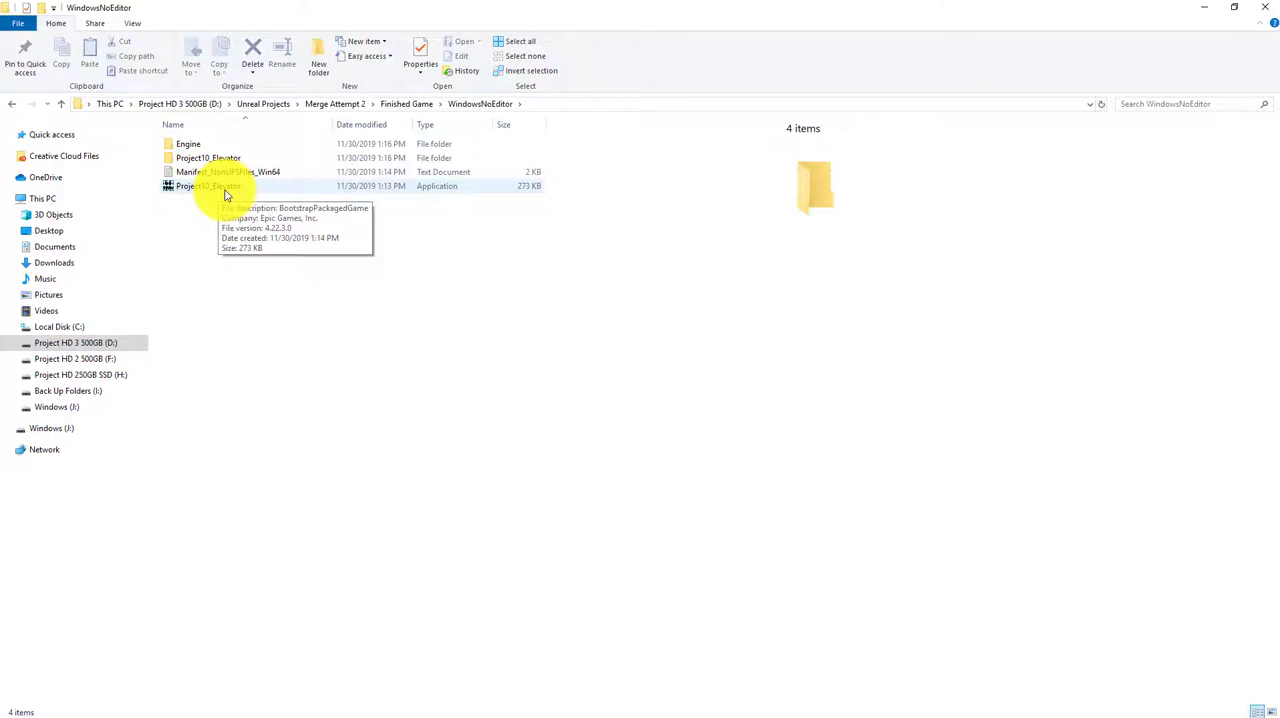
Check the Project10_Elevator application's size in its properties, and close the file window
right_click(228, 195)
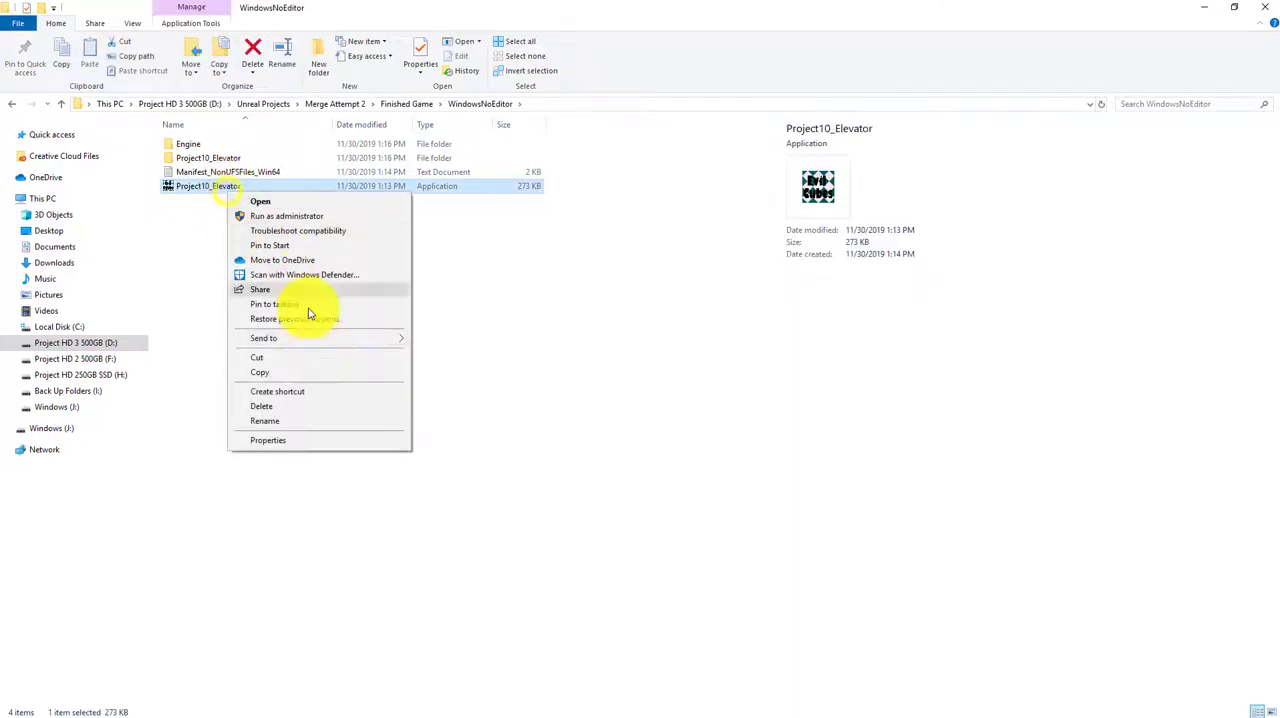
click(343, 445)
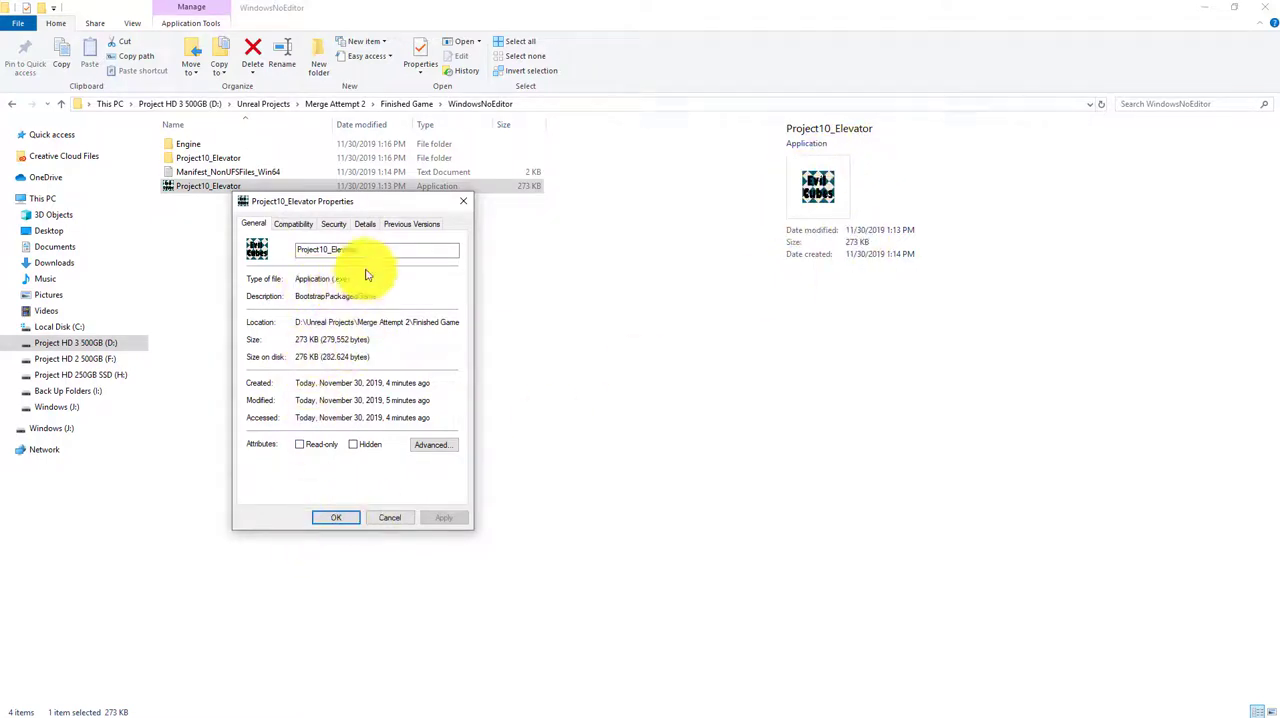
click(458, 200)
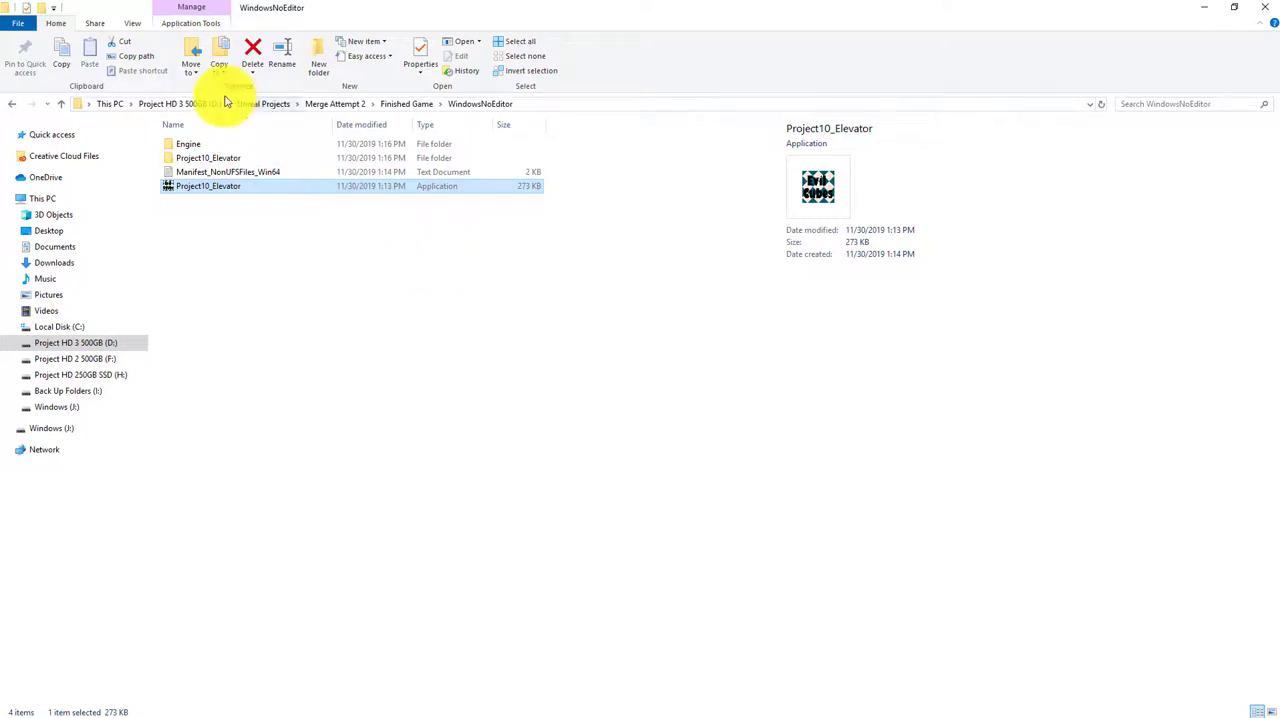
mouse_move(240, 186)
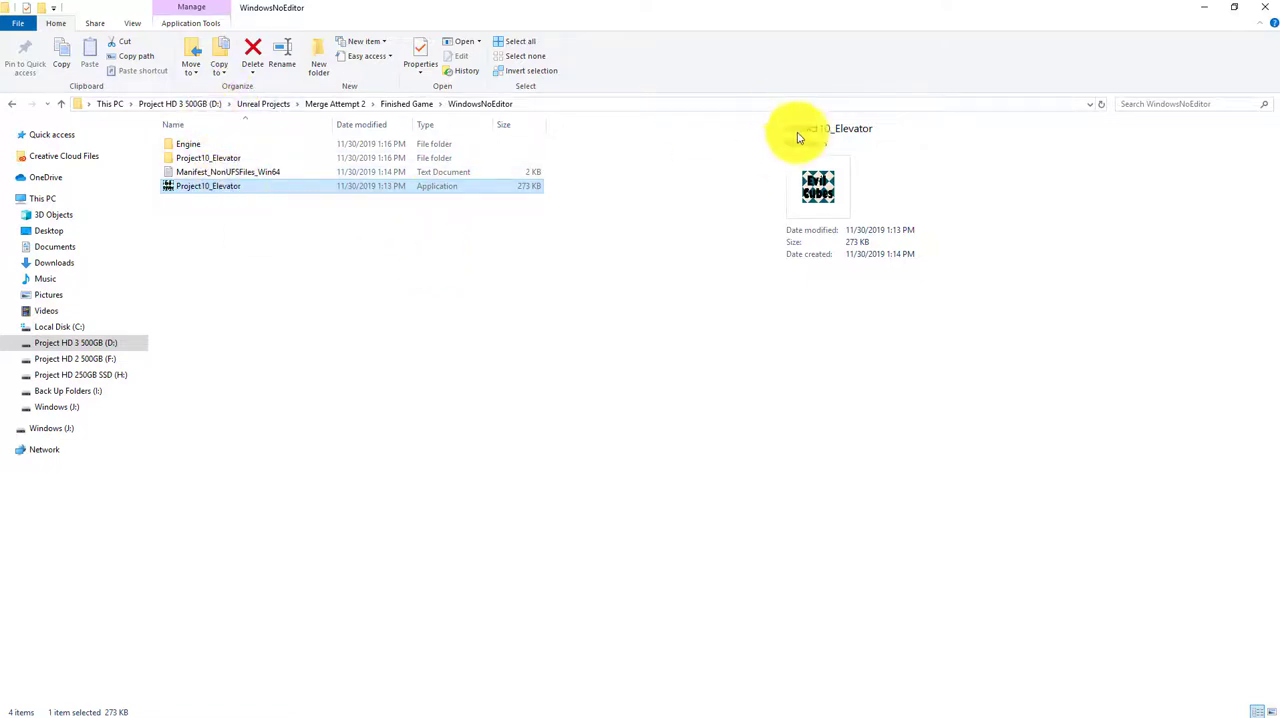
click(1262, 7)
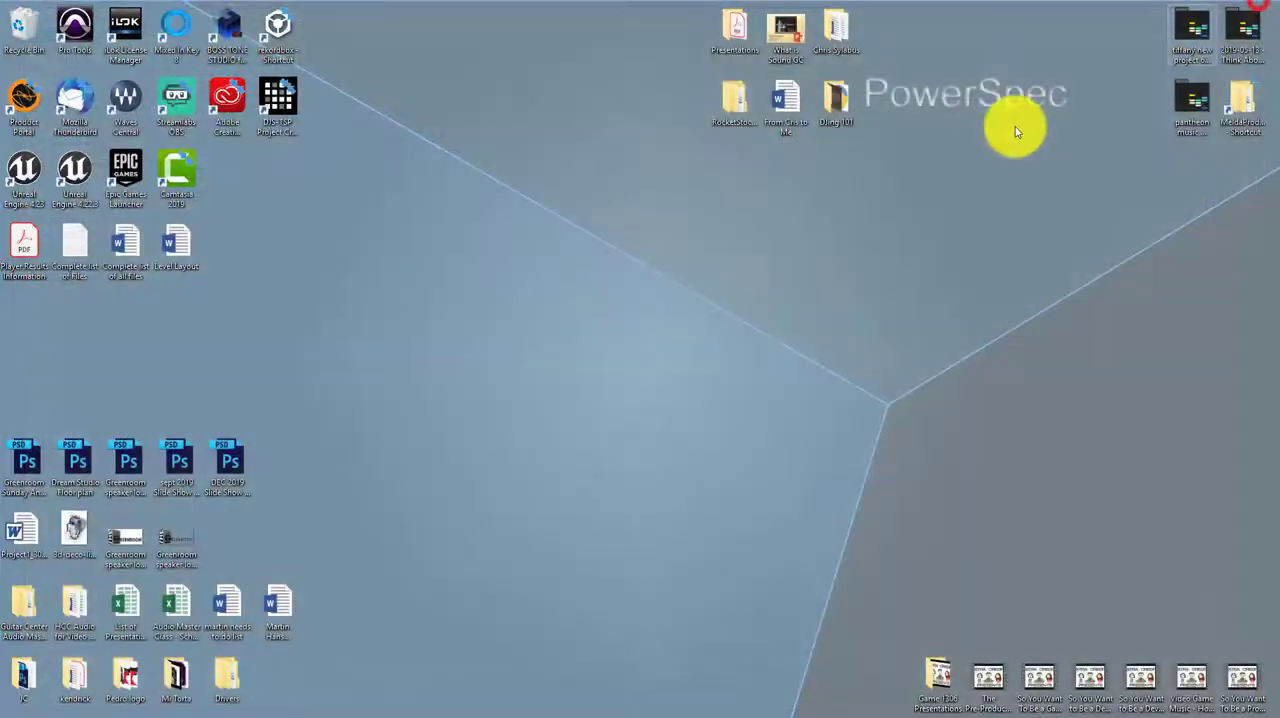